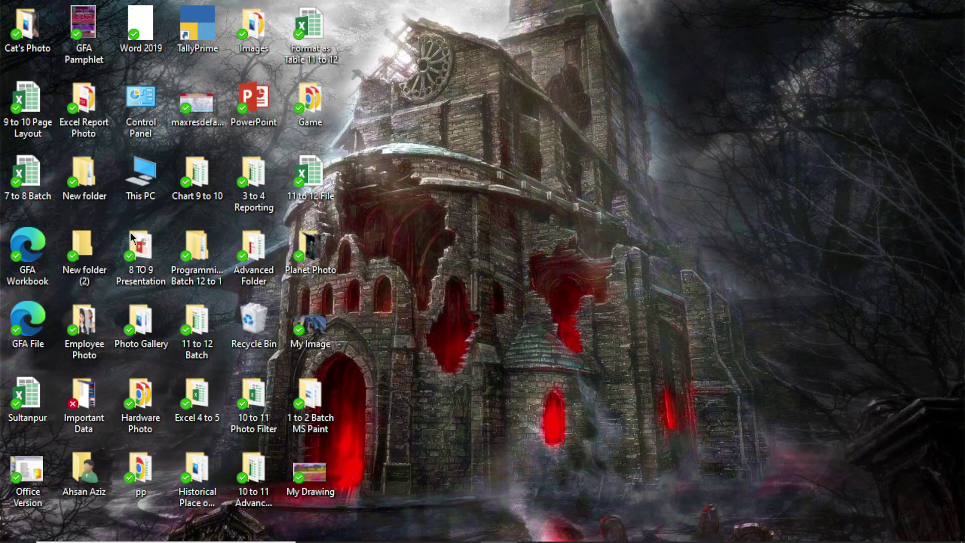
# Switch to the open Word document and read the introduction under Chart Representation in Excel.
pyautogui.moveTo(499, 541)
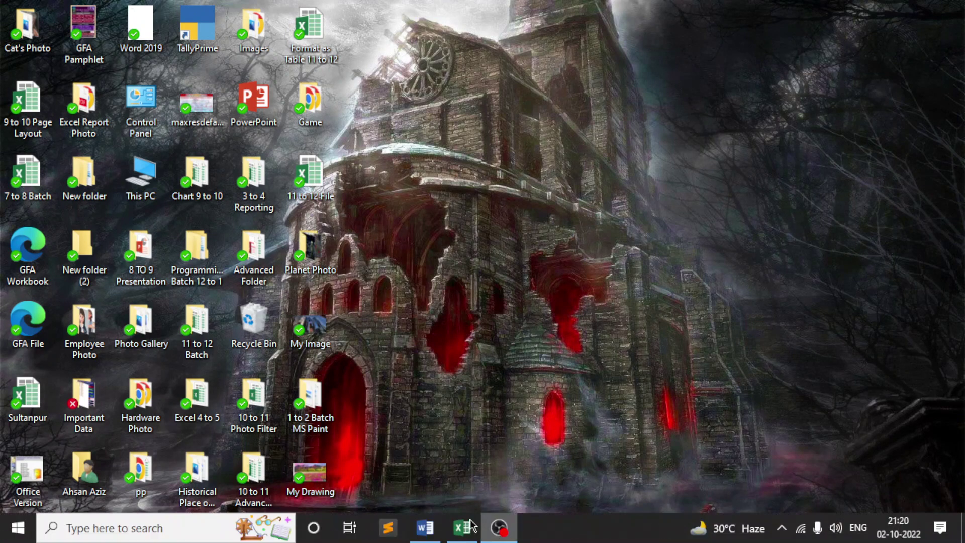
pyautogui.click(425, 528)
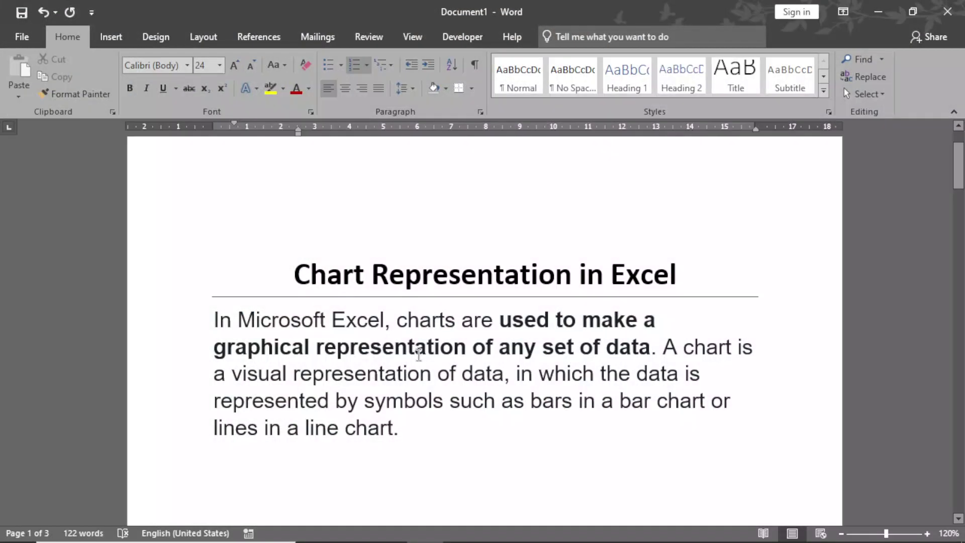
pyautogui.scroll(-2, 432, 350)
pyautogui.scroll(2, 439, 351)
pyautogui.scroll(-3, 401, 344)
pyautogui.scroll(2, 406, 344)
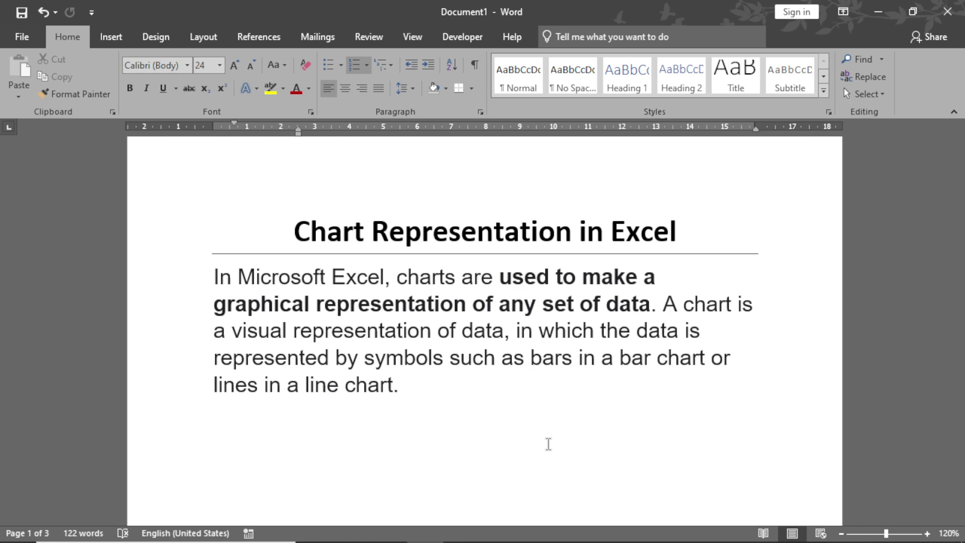
# Examine the Chart's Category list on page 2, from Simple Chart through Sparkline Chart.
pyautogui.scroll(-5, 463, 392)
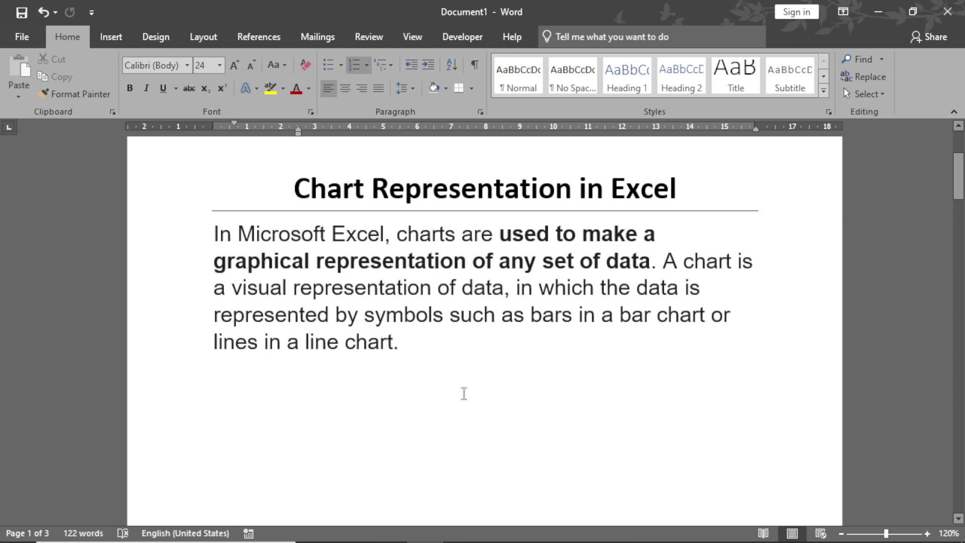
pyautogui.scroll(-6, 463, 397)
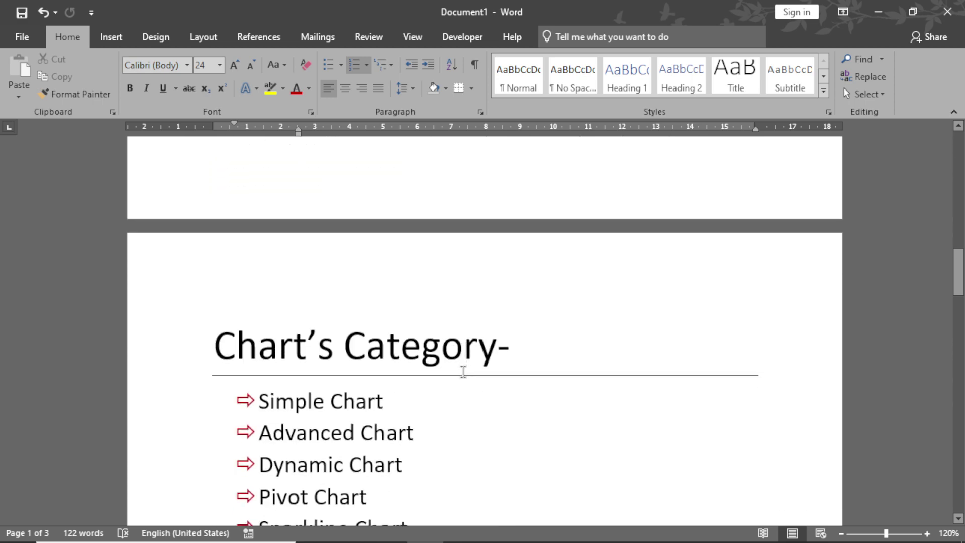
pyautogui.scroll(-3, 471, 376)
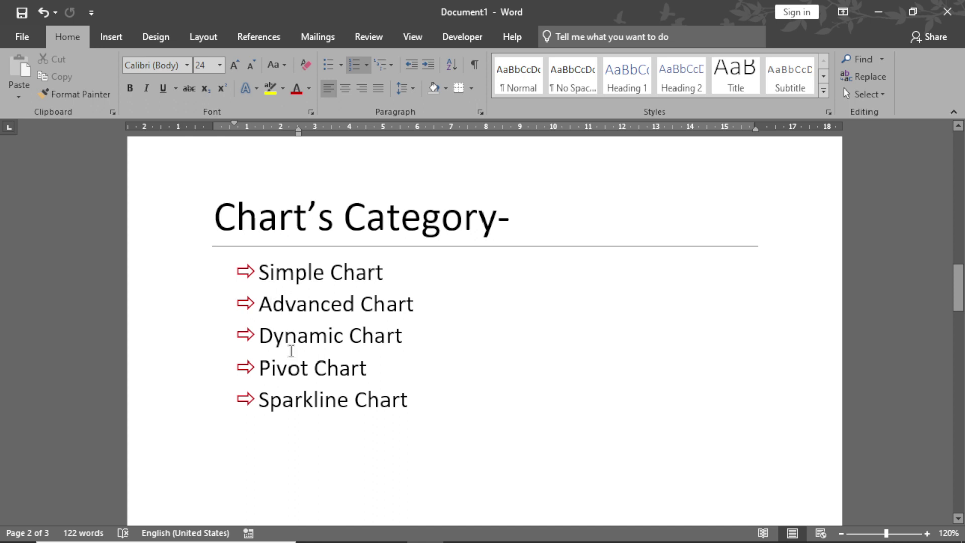
pyautogui.moveTo(1, 542)
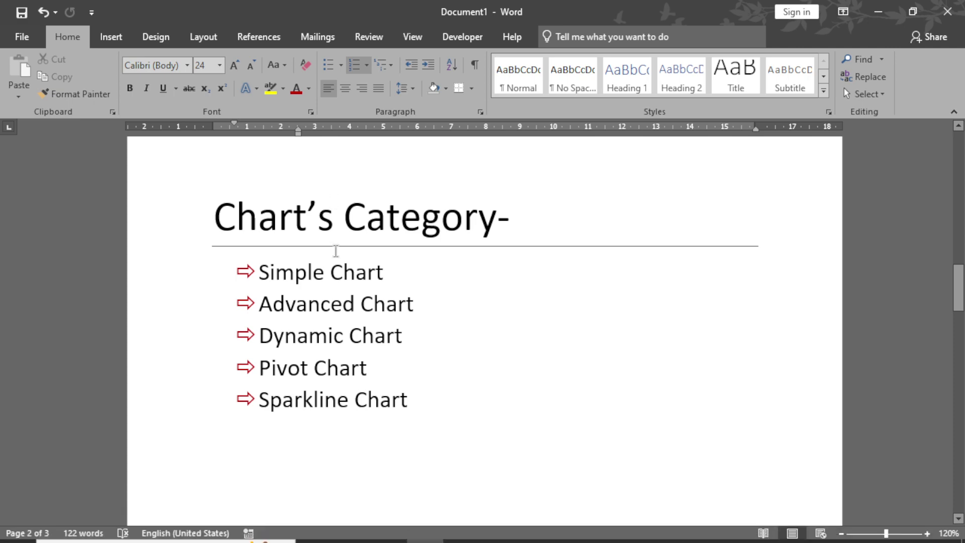
pyautogui.click(284, 315)
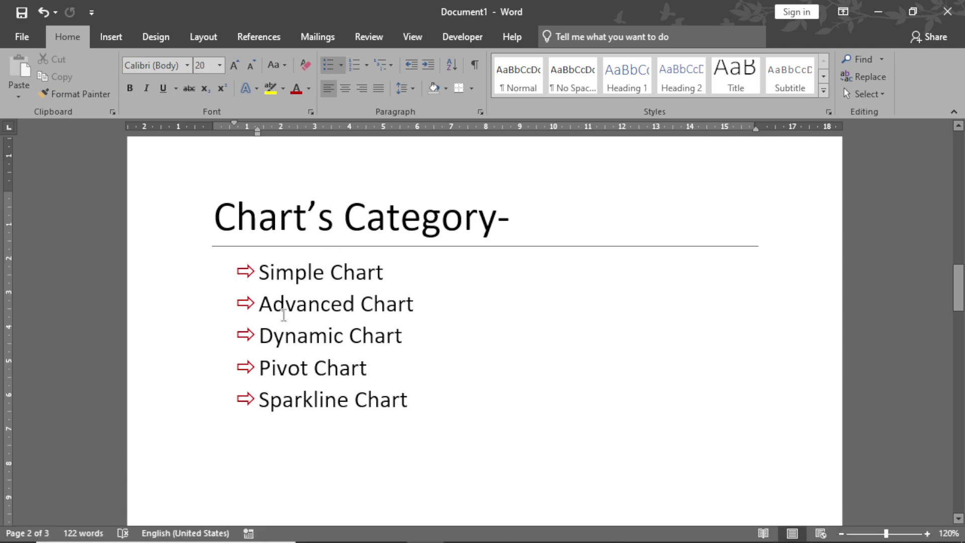
pyautogui.click(289, 341)
pyautogui.click(294, 274)
pyautogui.click(353, 275)
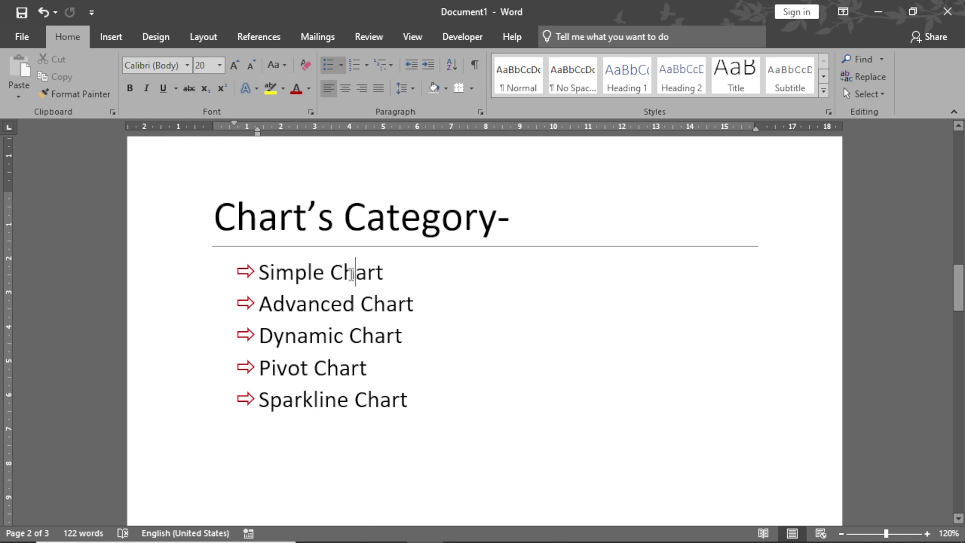
pyautogui.click(294, 280)
pyautogui.moveTo(214, 303); pyautogui.dragTo(414, 397)
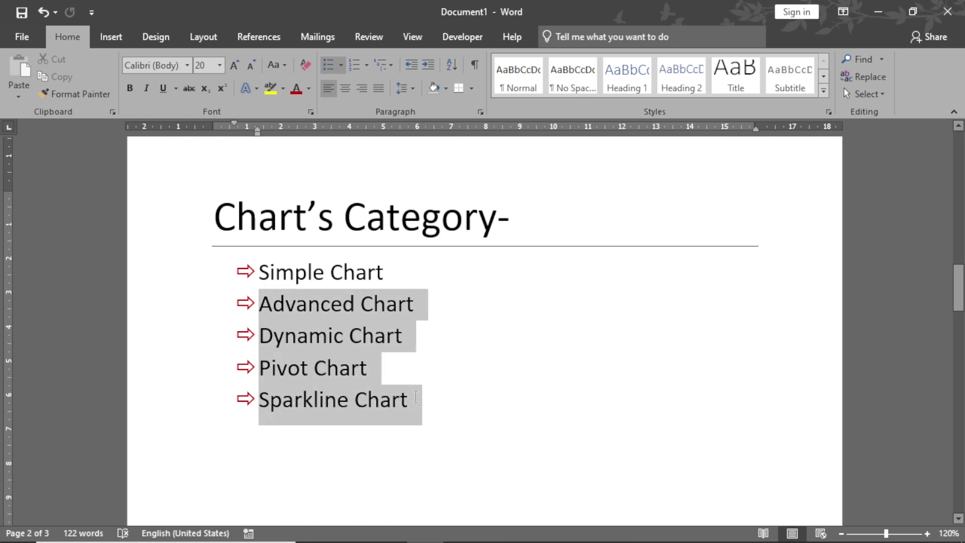
pyautogui.click(349, 367)
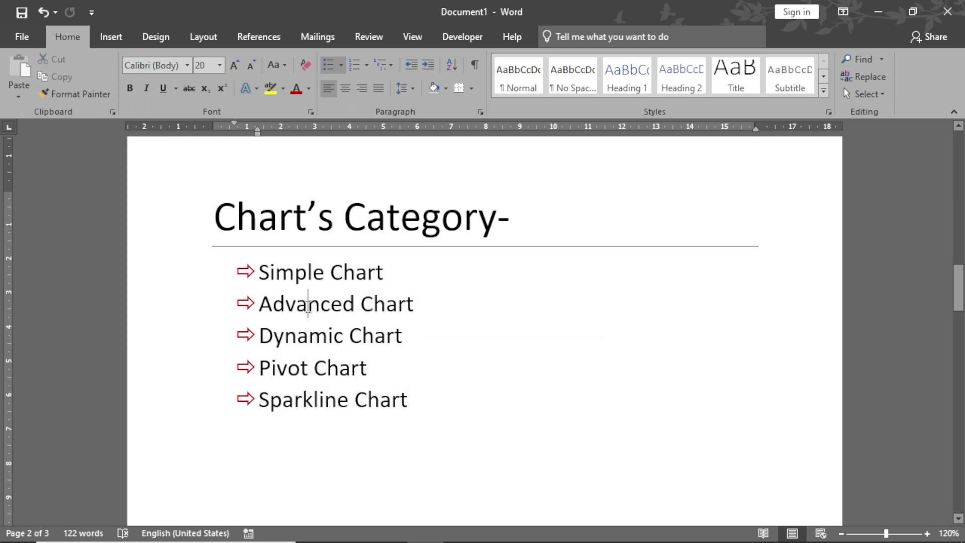
pyautogui.click(294, 278)
pyautogui.click(297, 306)
pyautogui.scroll(-1, 334, 332)
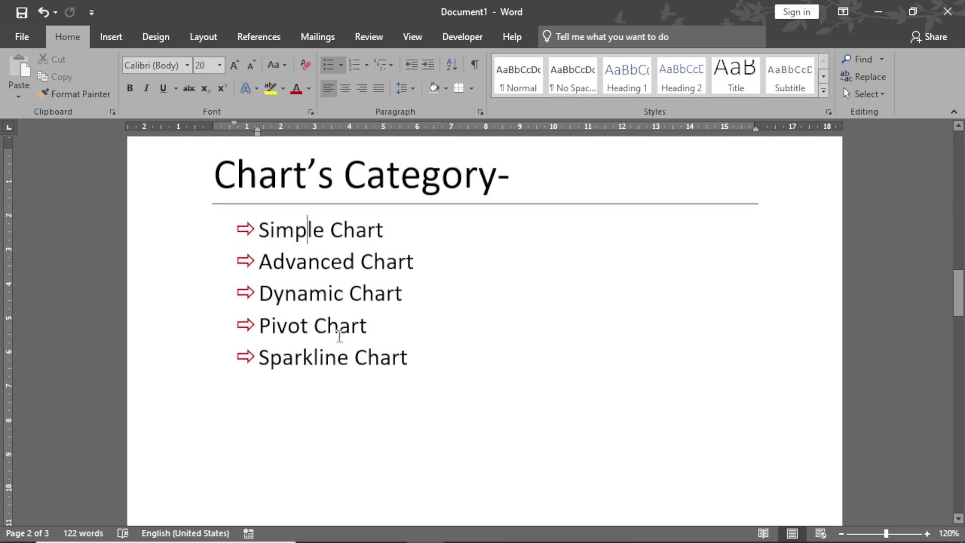
# Read through the numbered Types of Chart list on page 3, from Column Chart to Combo Chart.
pyautogui.scroll(-15, 304, 284)
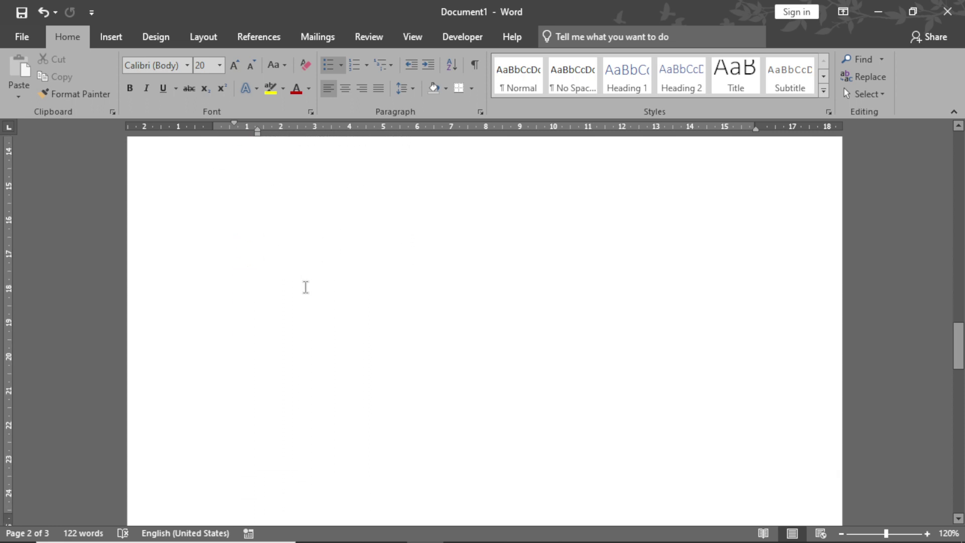
pyautogui.scroll(-10, 309, 293)
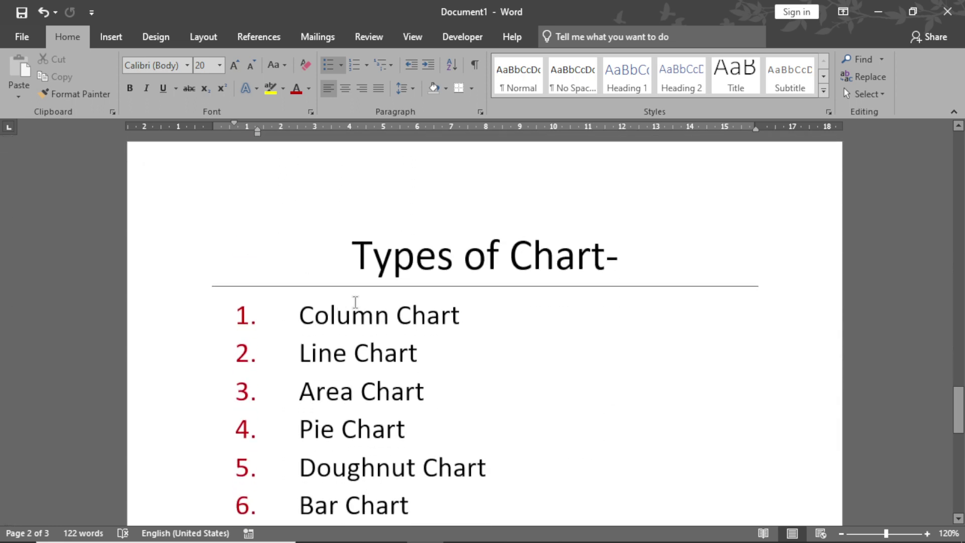
pyautogui.scroll(-3, 413, 313)
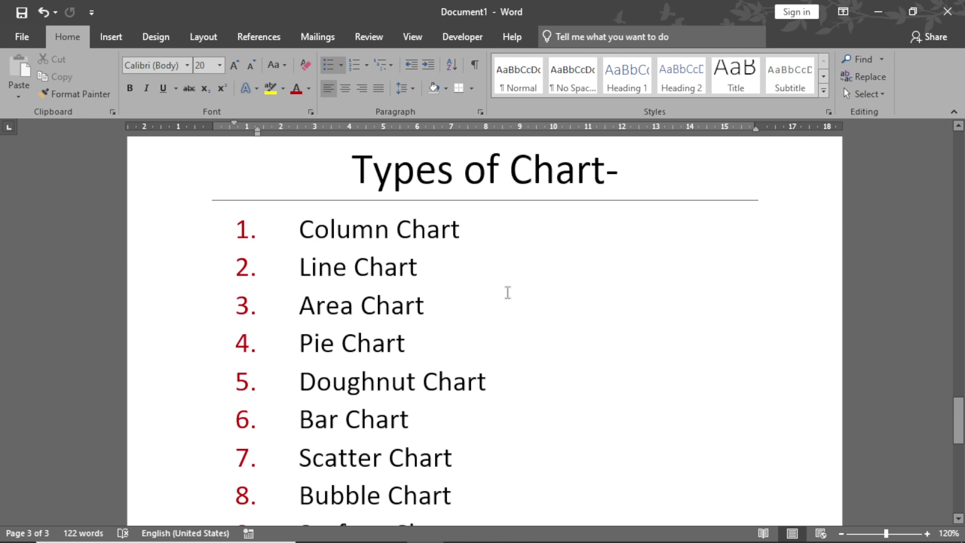
pyautogui.scroll(-3, 413, 295)
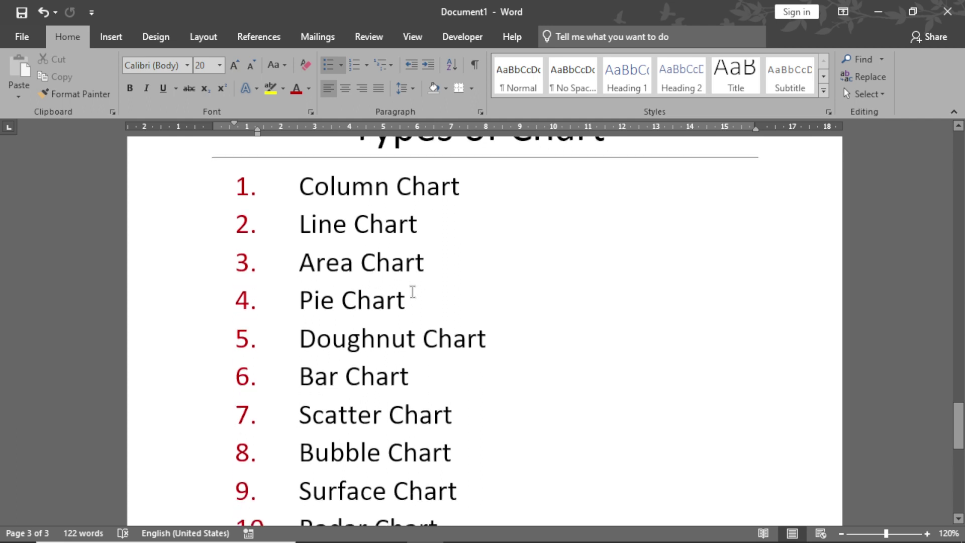
pyautogui.scroll(-3, 468, 336)
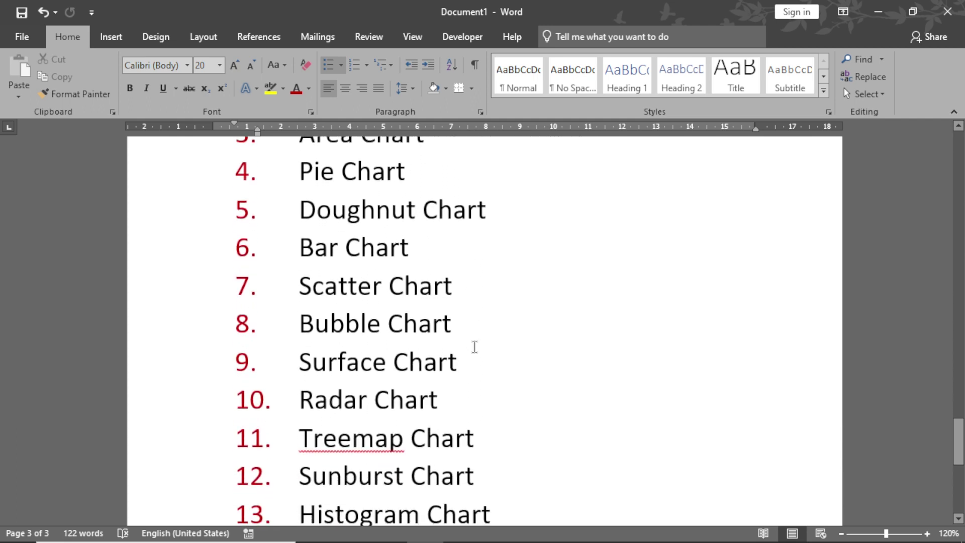
pyautogui.scroll(-4, 469, 358)
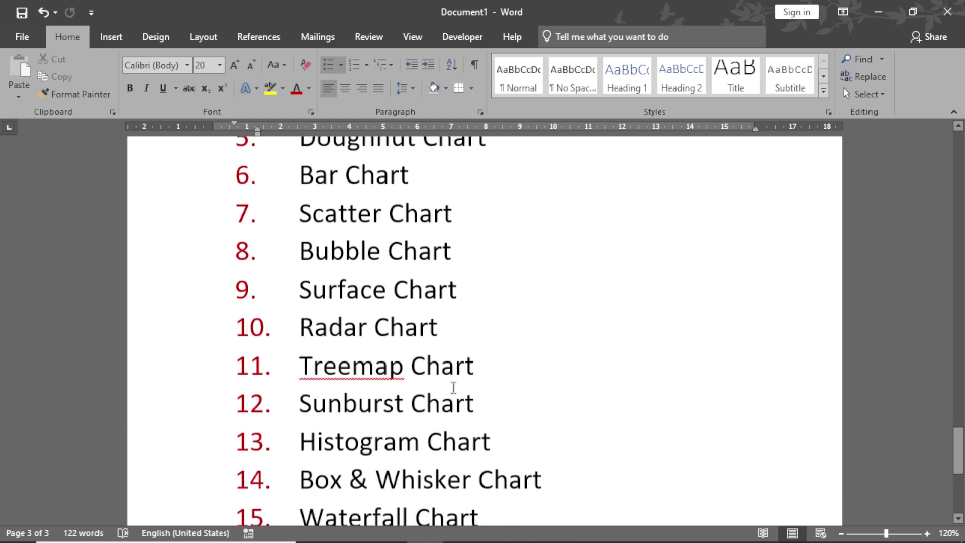
pyautogui.scroll(-2, 526, 365)
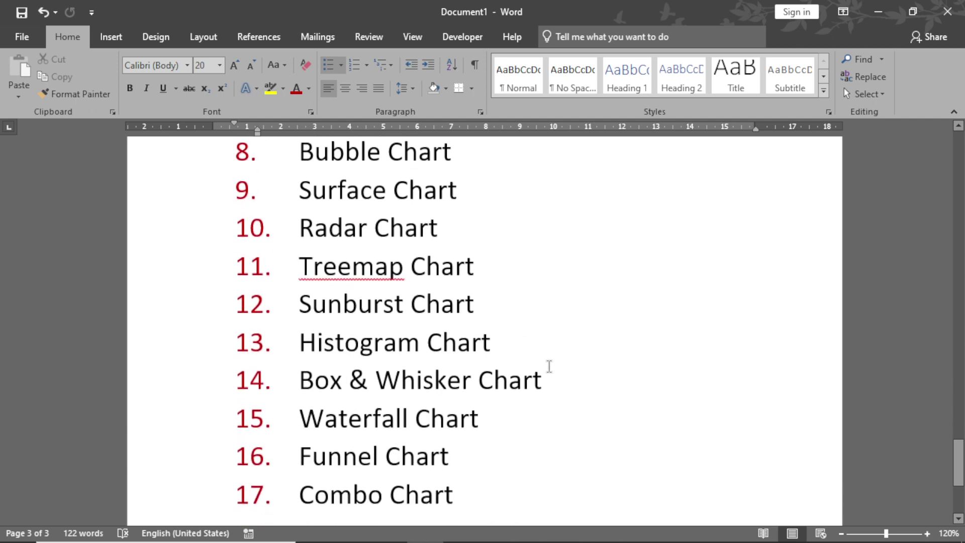
pyautogui.scroll(-3, 548, 367)
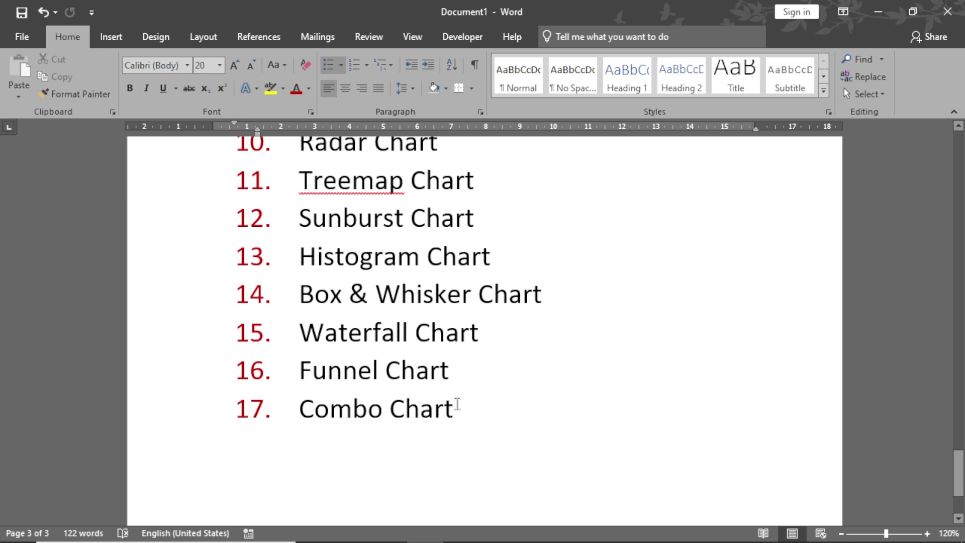
pyautogui.scroll(-1, 398, 400)
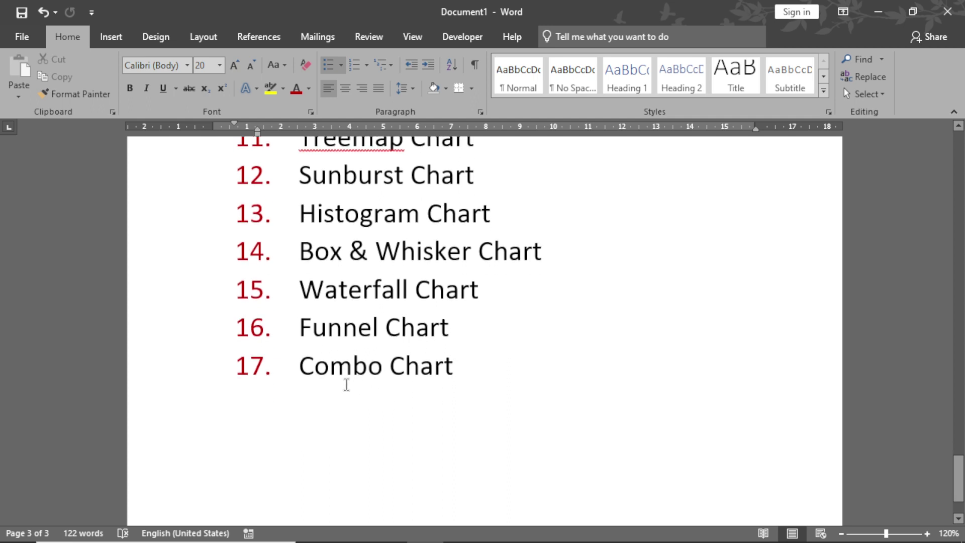
# Review the Simple Chart category again and return to Column Chart in the Types of Chart list.
pyautogui.scroll(5, 337, 391)
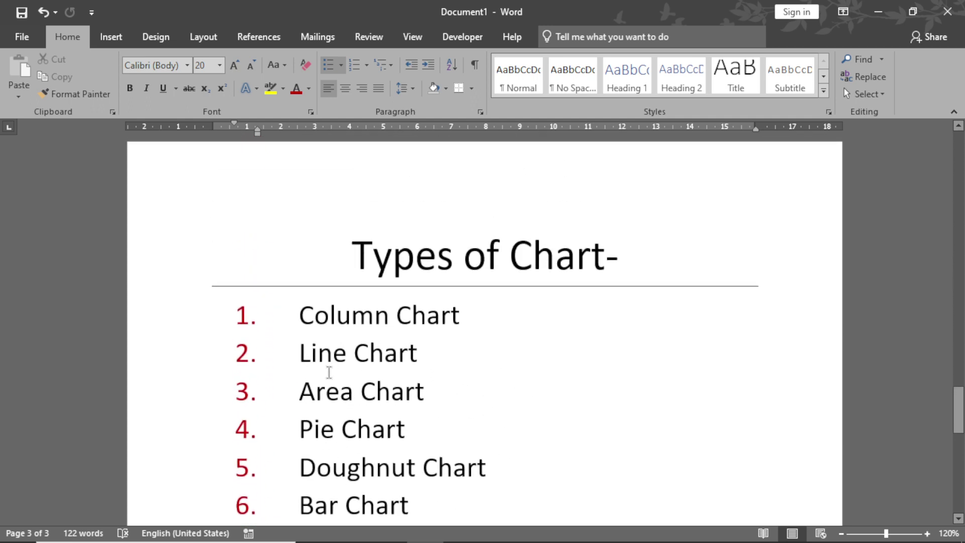
pyautogui.scroll(4, 327, 371)
pyautogui.scroll(14, 326, 371)
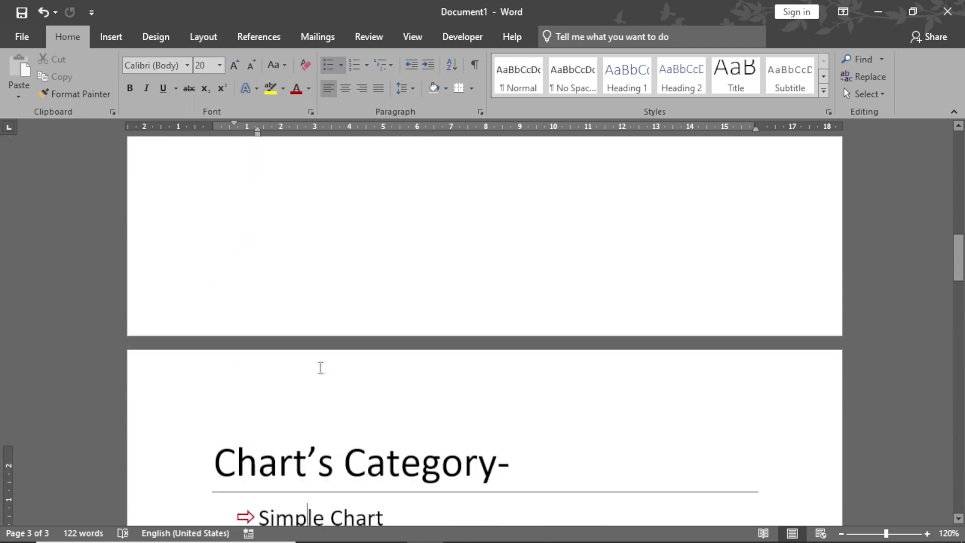
pyautogui.scroll(-15, 322, 368)
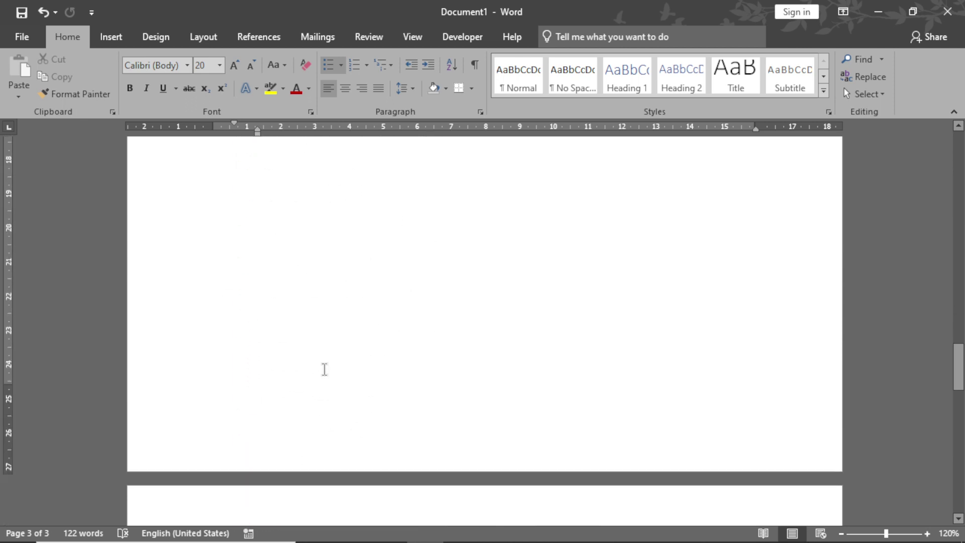
pyautogui.scroll(13, 324, 369)
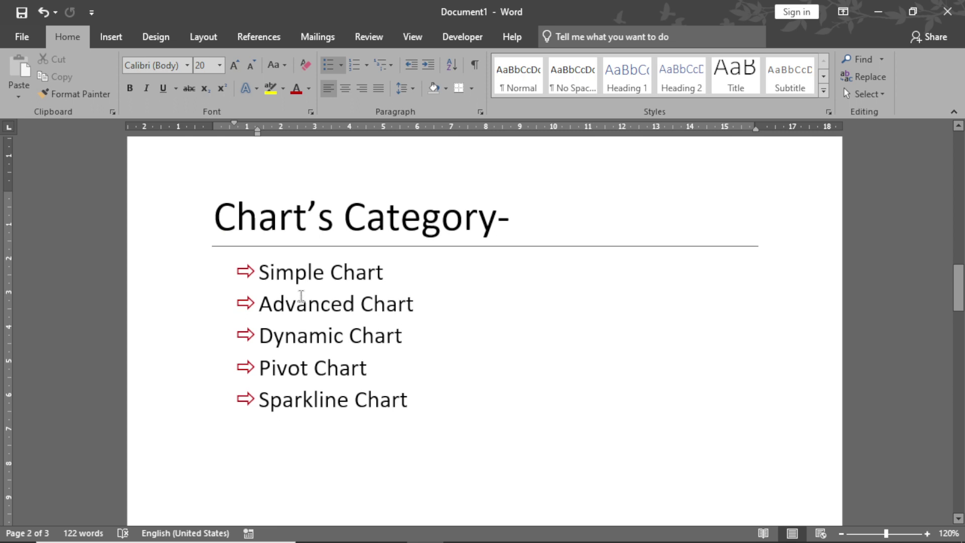
pyautogui.click(303, 277)
pyautogui.scroll(-12, 321, 319)
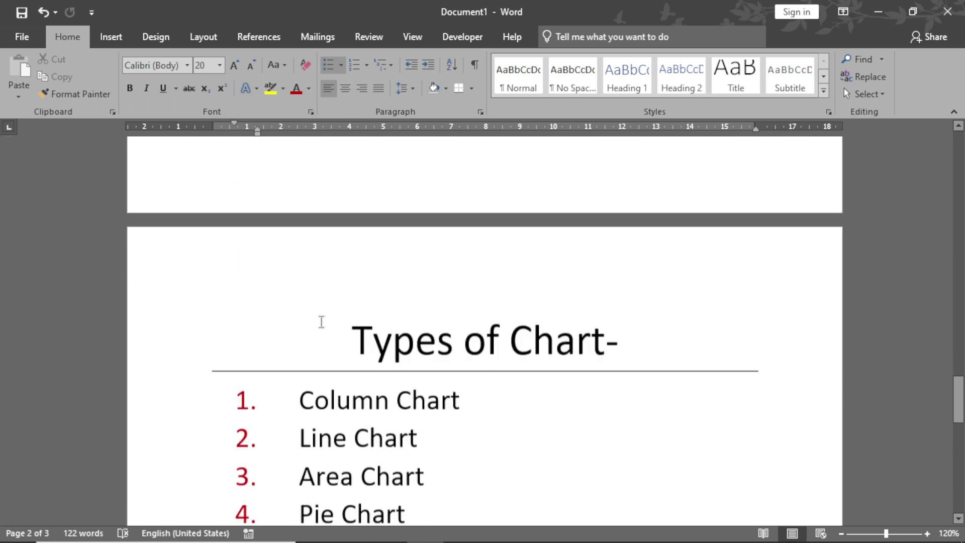
pyautogui.click(350, 320)
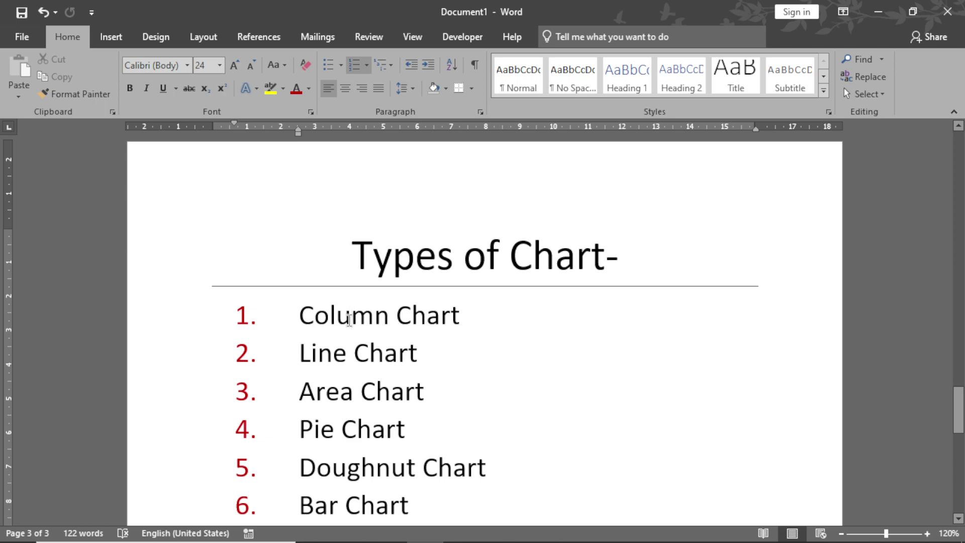
# Switch to the Book1 workbook in Excel.
pyautogui.hotkey('alt', 'Tab')
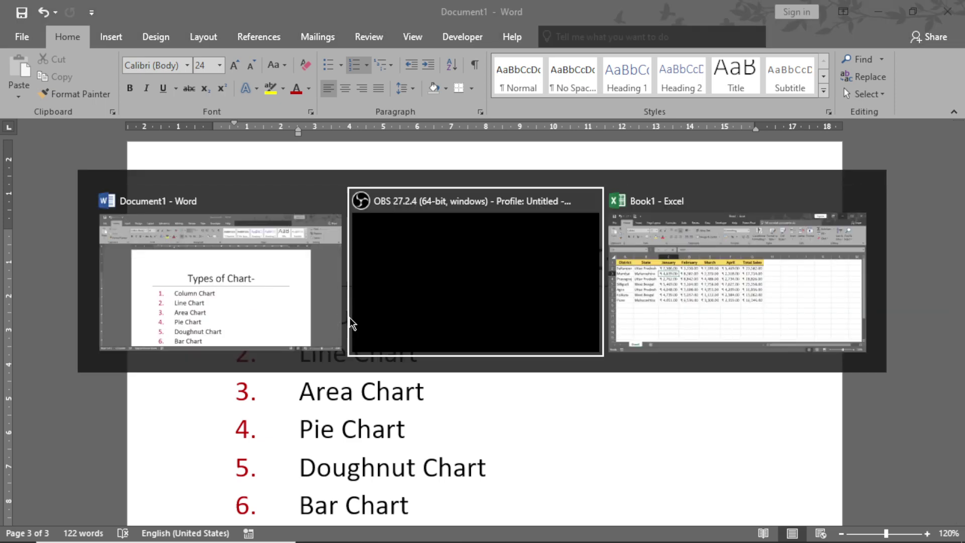
pyautogui.hotkey('alt', 'Tab')
pyautogui.click(310, 264)
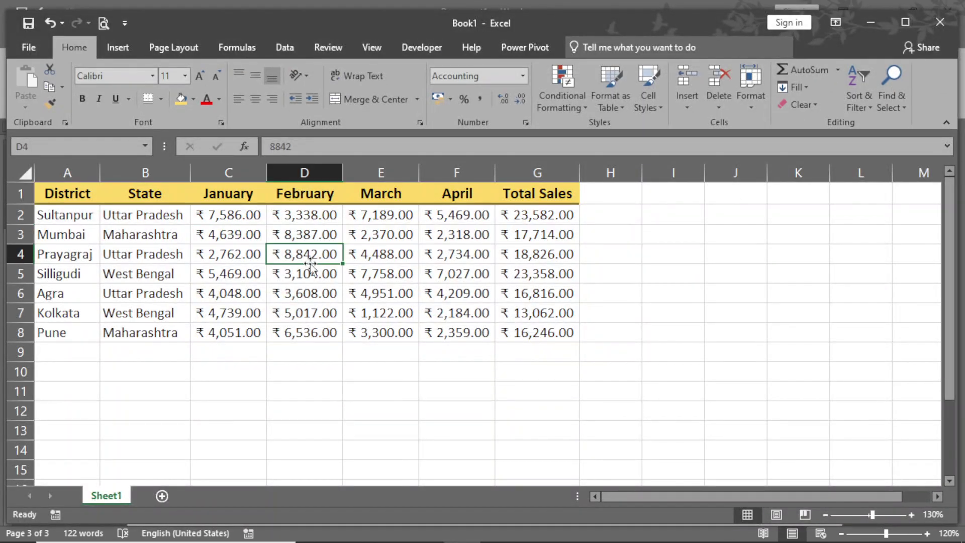
# Examine the sales table's District and State columns and its monthly figures from January to April.
pyautogui.click(88, 214)
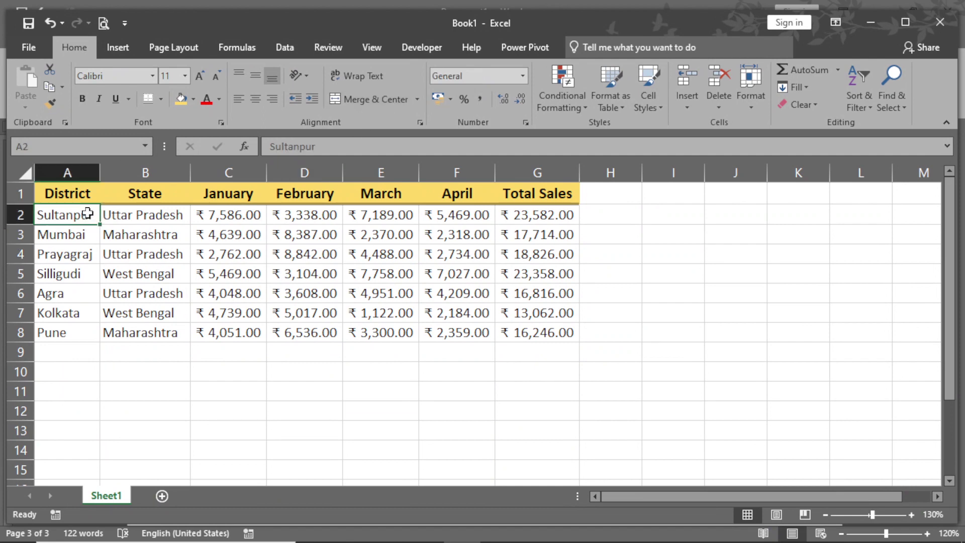
pyautogui.click(52, 236)
pyautogui.click(69, 257)
pyautogui.moveTo(141, 223); pyautogui.dragTo(136, 329)
pyautogui.click(136, 248)
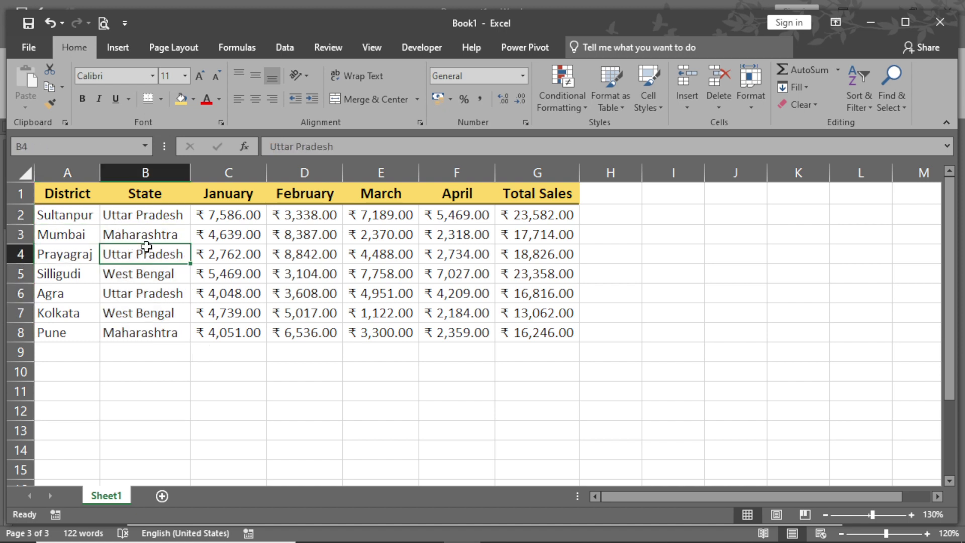
pyautogui.click(235, 197)
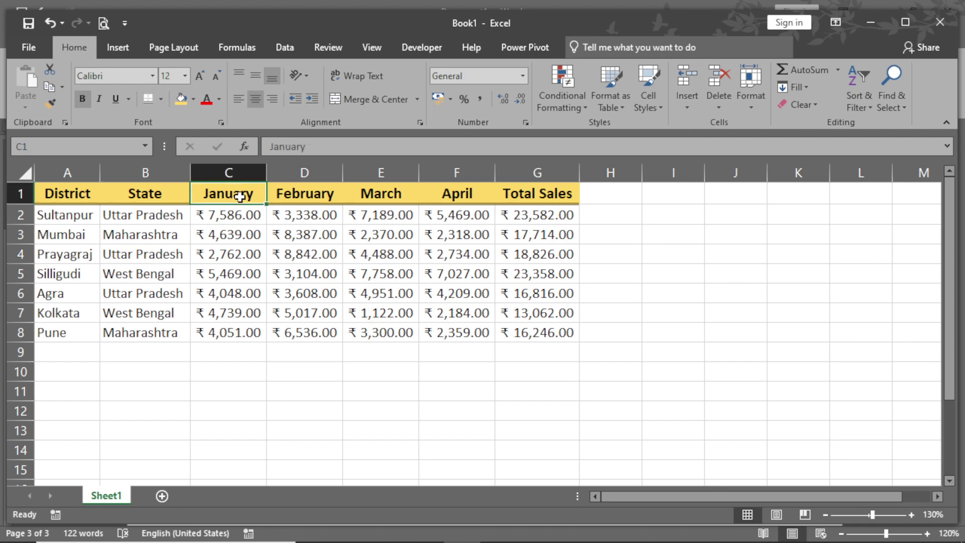
pyautogui.click(447, 195)
pyautogui.click(281, 293)
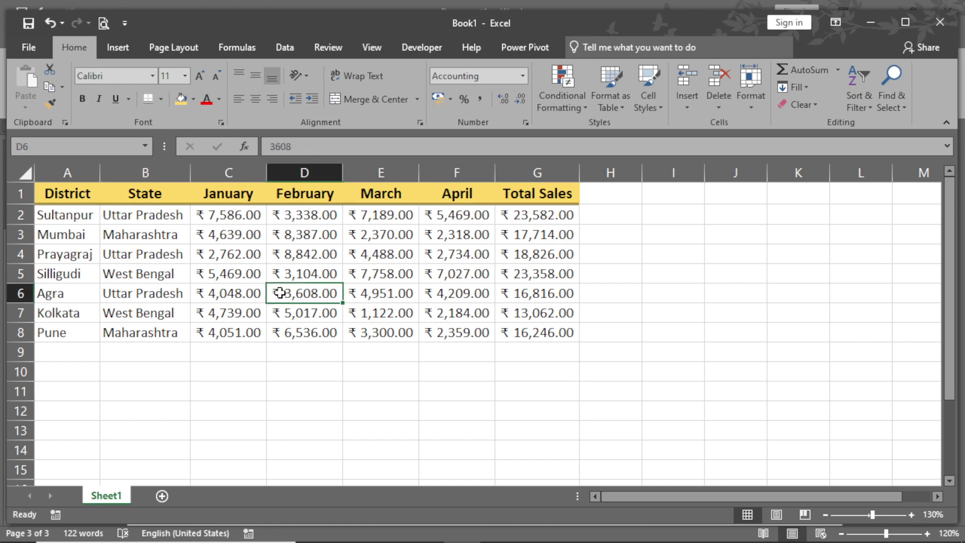
pyautogui.click(206, 229)
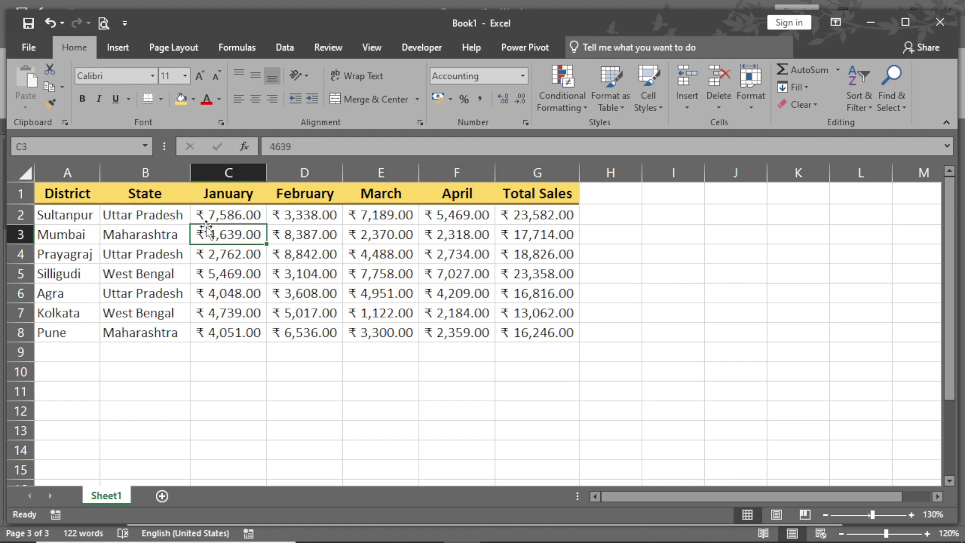
pyautogui.click(247, 251)
pyautogui.click(292, 258)
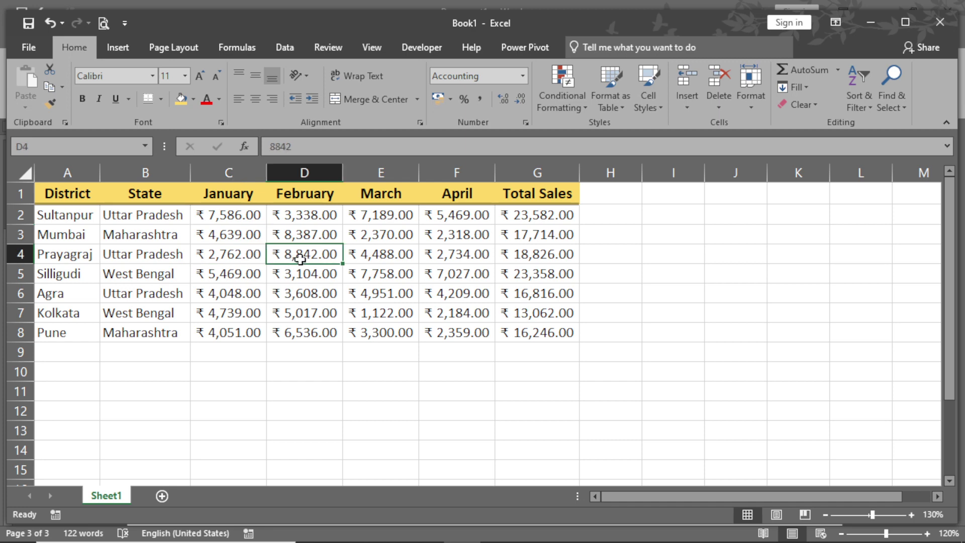
# Inspect the Total Sales formula in Sultanpur's row and review the District, State and monthly sales columns.
pyautogui.doubleClick(536, 216)
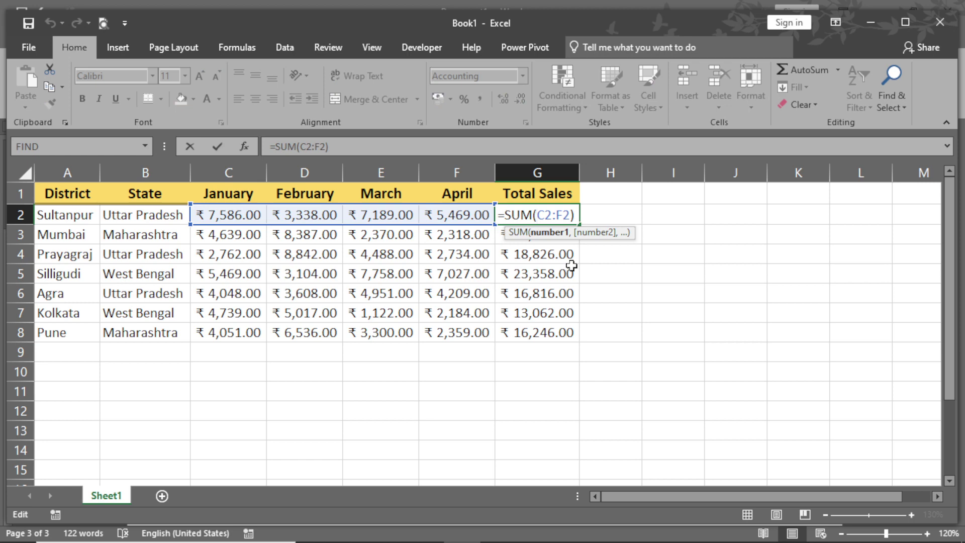
pyautogui.press('Return')
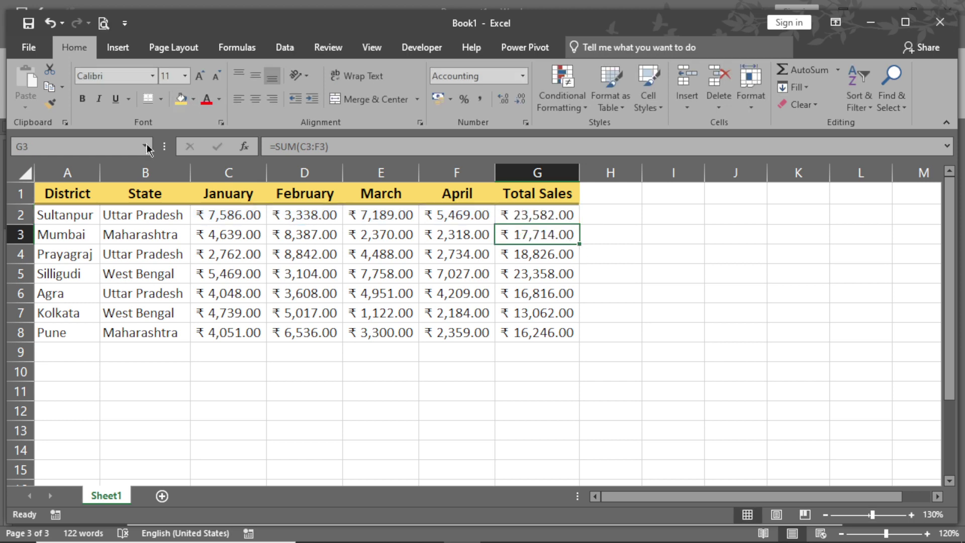
pyautogui.click(58, 208)
pyautogui.click(146, 244)
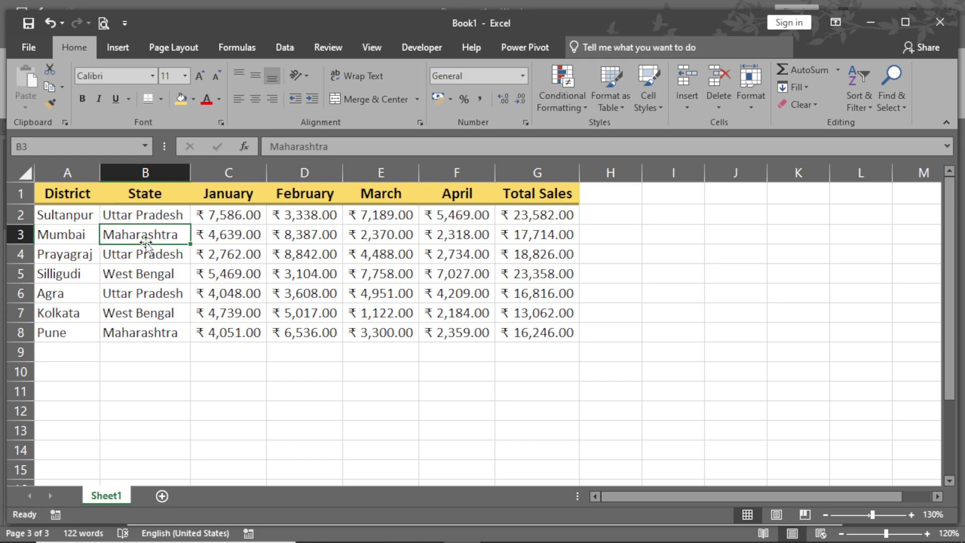
pyautogui.click(65, 219)
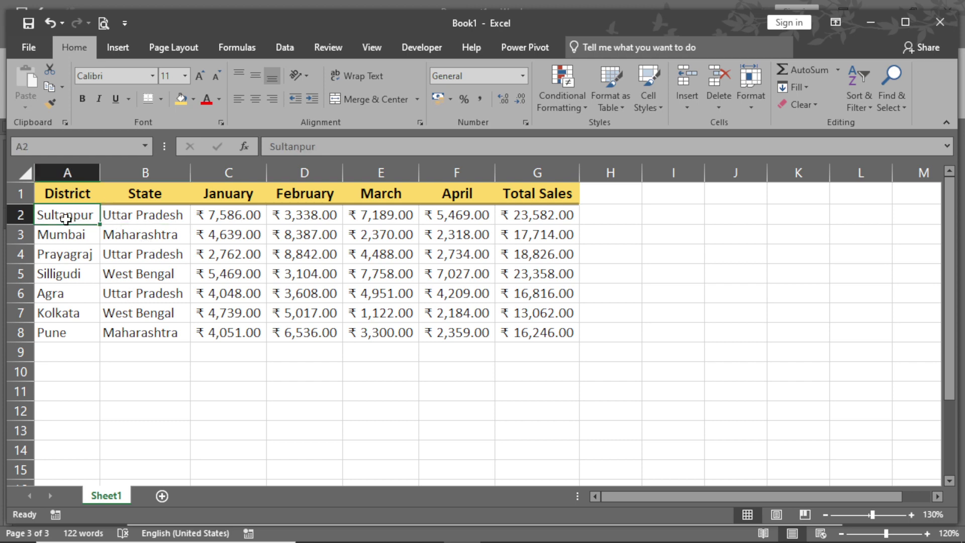
pyautogui.moveTo(80, 192); pyautogui.dragTo(78, 333)
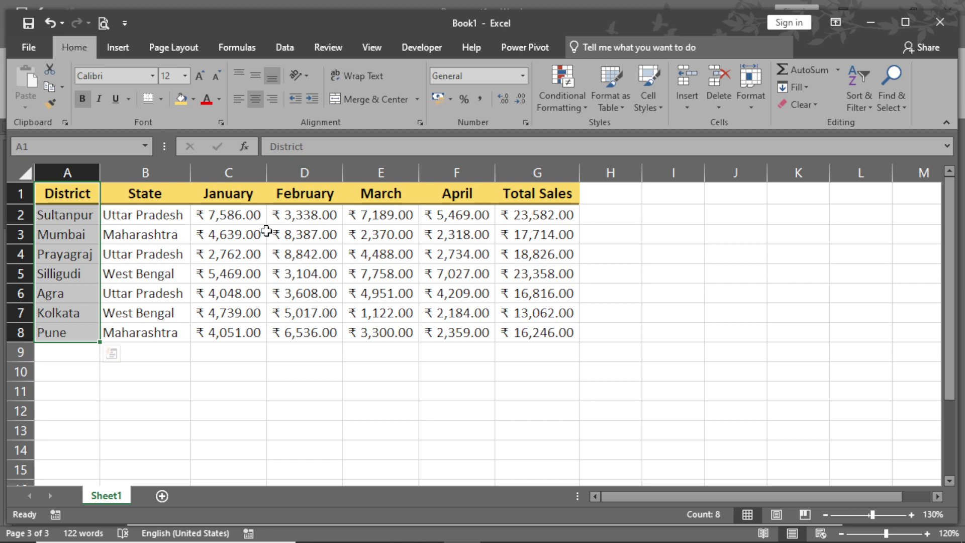
pyautogui.click(169, 213)
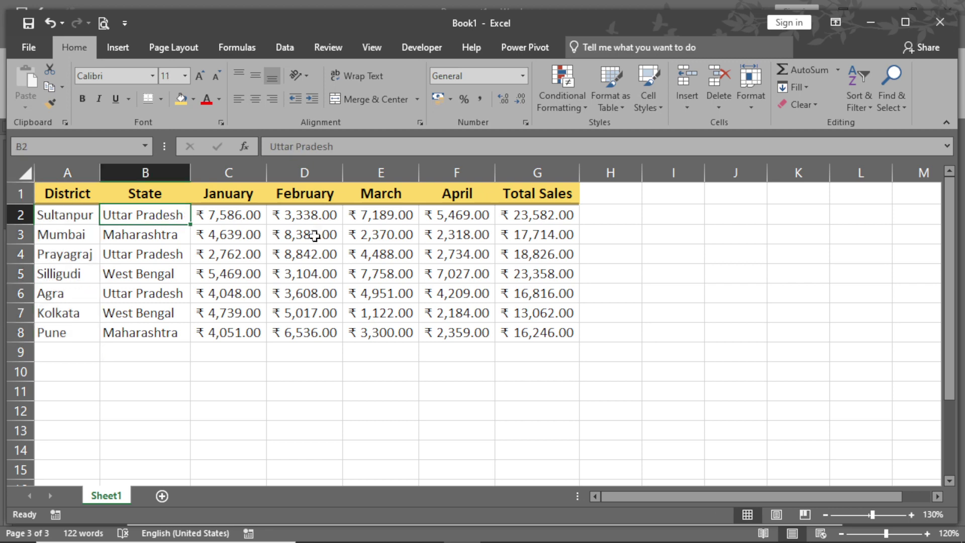
pyautogui.click(521, 211)
pyautogui.click(416, 230)
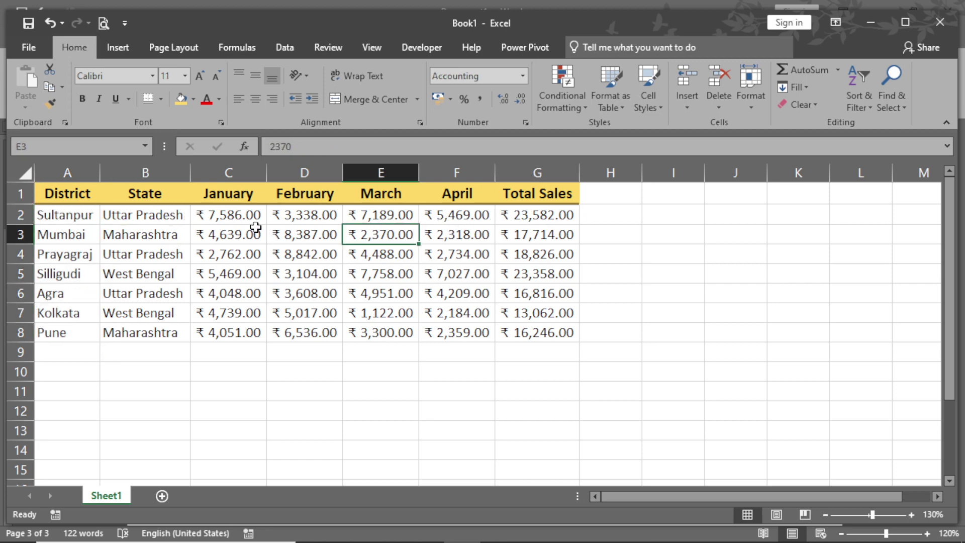
# Insert a Clustered Column chart from the District column and the January to April columns, grouped by district.
pyautogui.moveTo(69, 190); pyautogui.dragTo(88, 330)
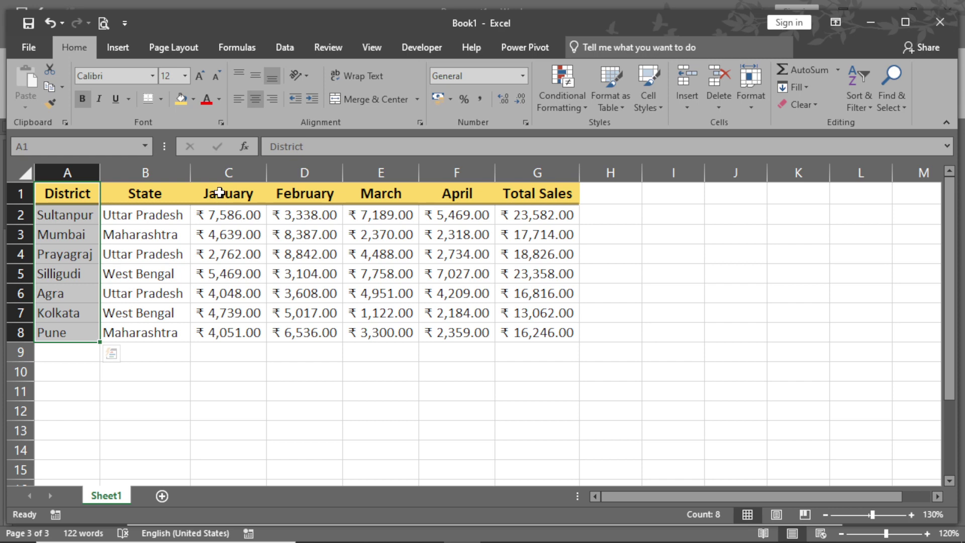
pyautogui.moveTo(223, 192); pyautogui.dragTo(463, 334)
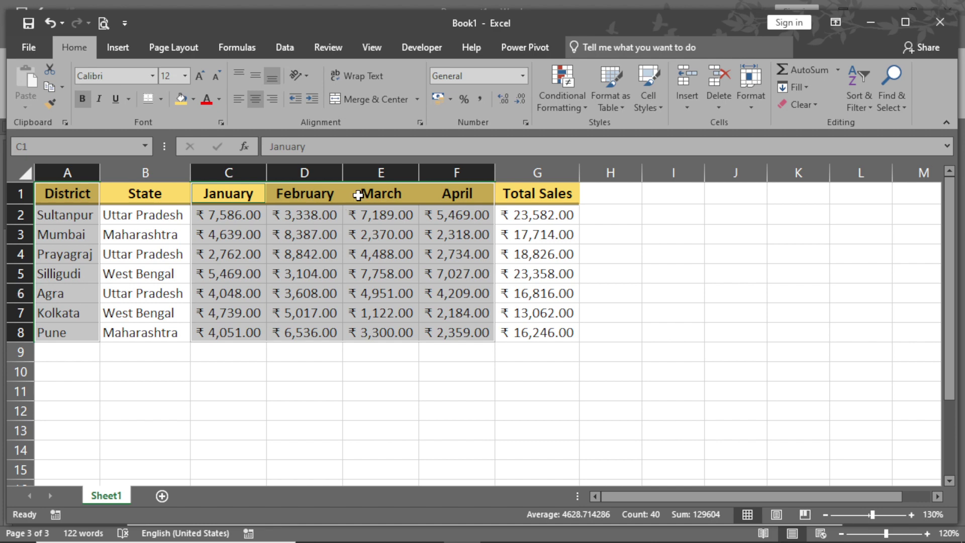
pyautogui.click(119, 48)
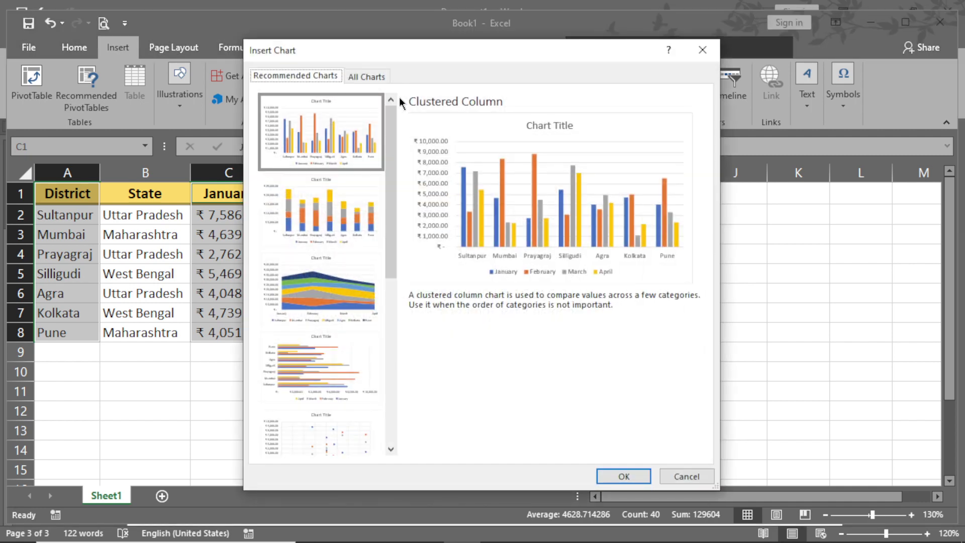
pyautogui.click(358, 76)
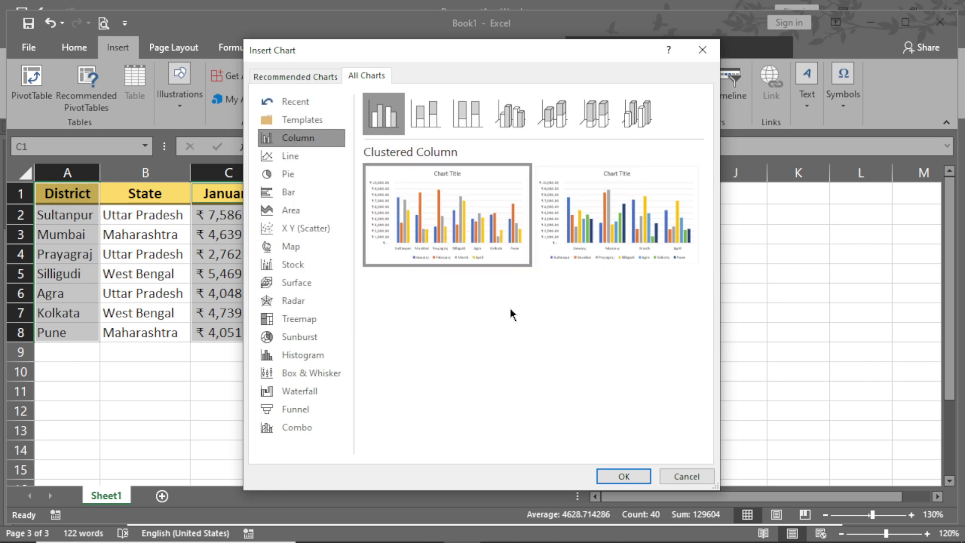
pyautogui.moveTo(461, 232)
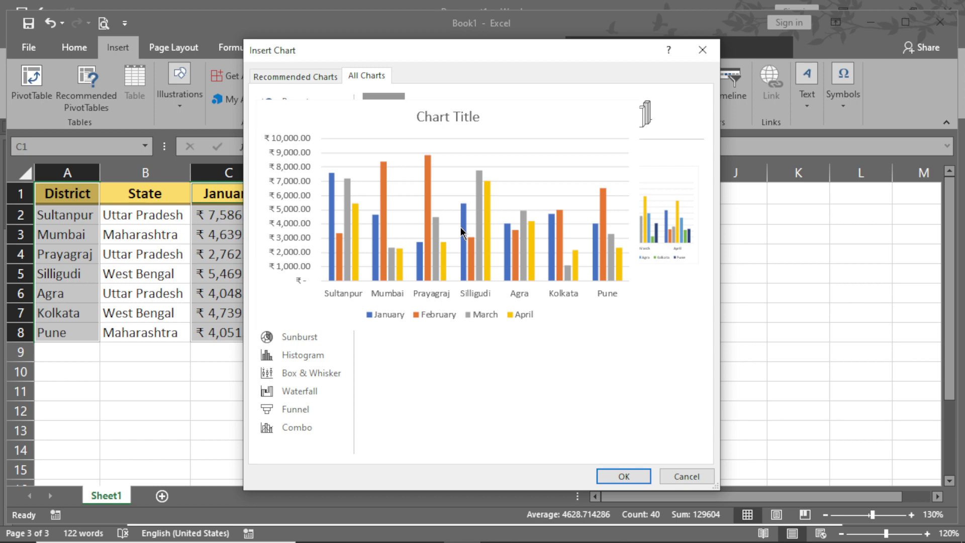
pyautogui.moveTo(629, 227)
pyautogui.click(625, 477)
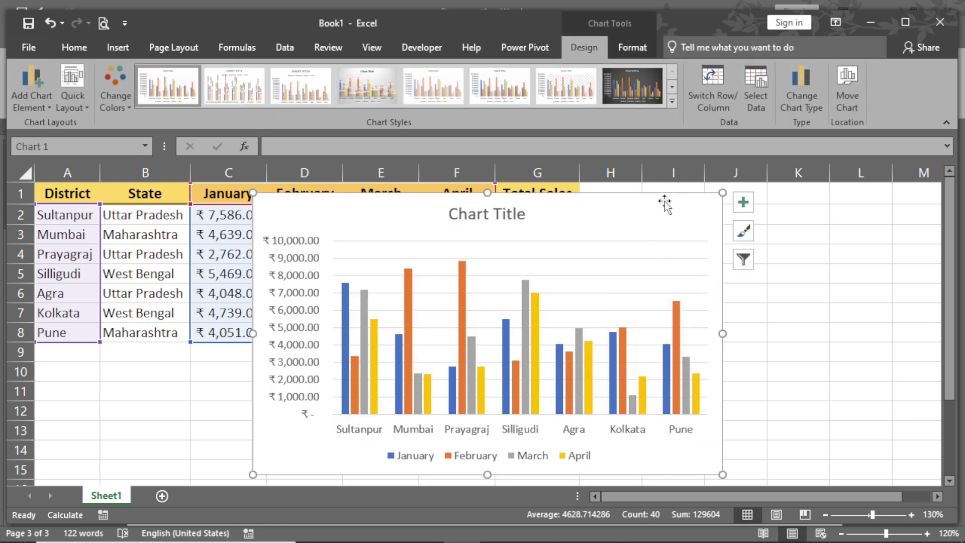
# Move the column chart below the sales table, starting at column B near row 9.
pyautogui.moveTo(666, 205); pyautogui.dragTo(593, 254)
pyautogui.scroll(-2, 595, 252)
pyautogui.scroll(1, 597, 237)
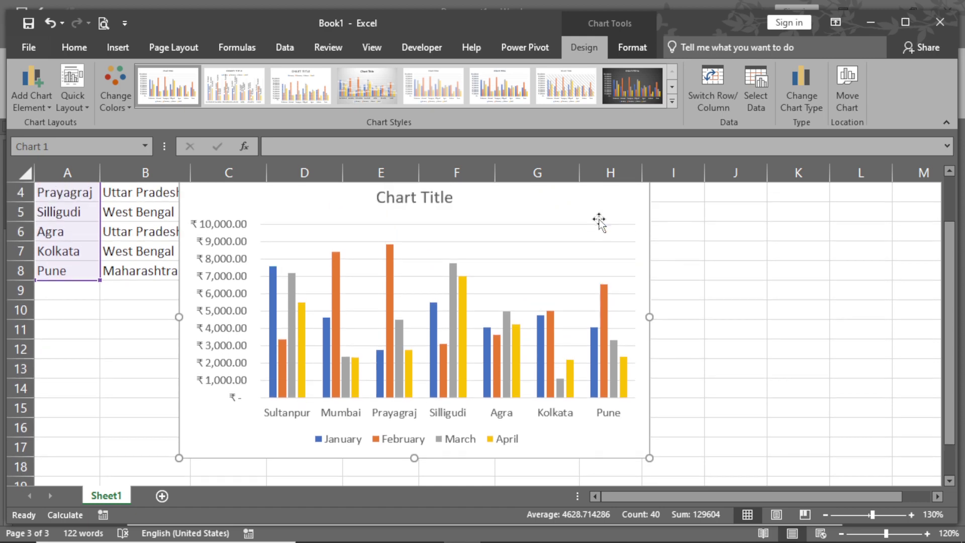
pyautogui.moveTo(603, 202); pyautogui.dragTo(556, 274)
pyautogui.scroll(-1, 559, 217)
pyautogui.moveTo(559, 216); pyautogui.dragTo(530, 251)
pyautogui.scroll(-2, 559, 291)
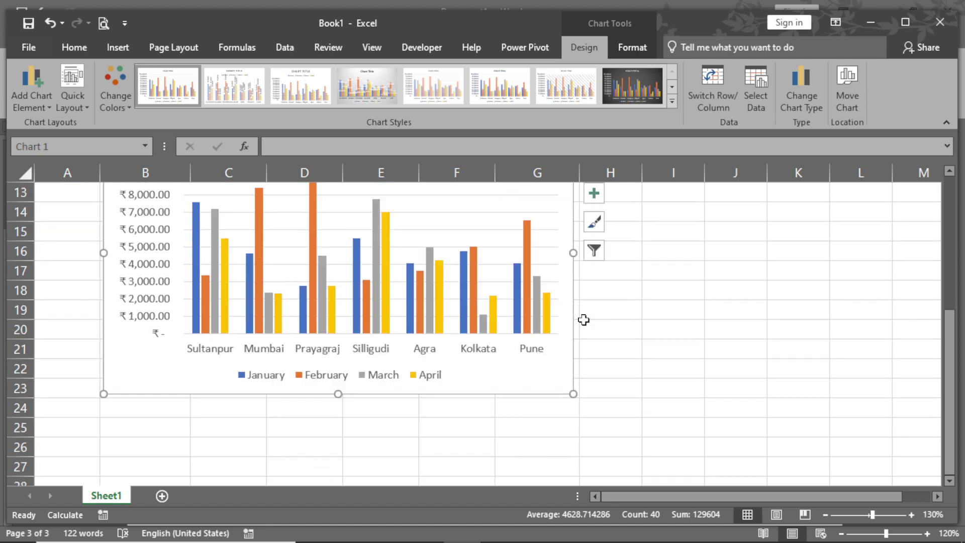
pyautogui.scroll(2, 595, 361)
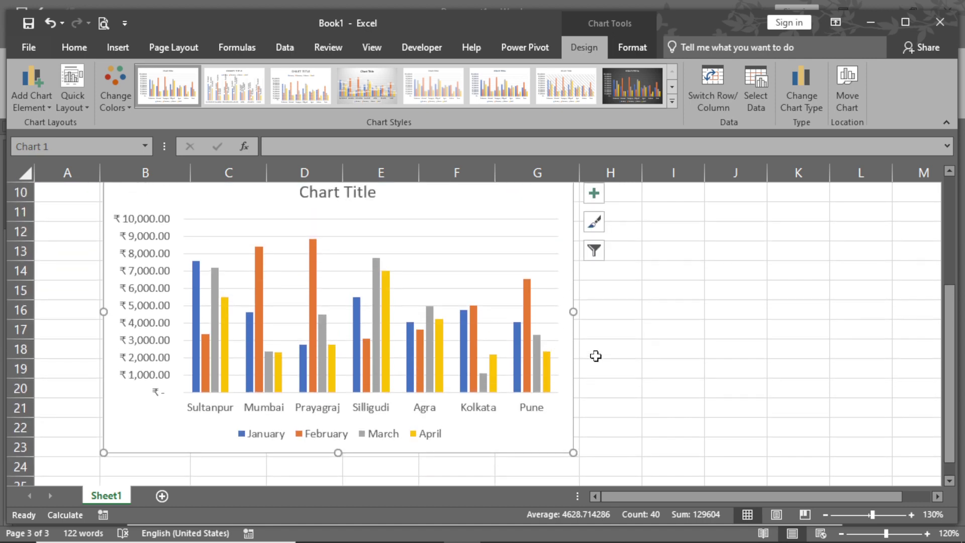
# Enlarge the column chart to about 16.6 cm wide and 8.4 cm high.
pyautogui.moveTo(574, 366); pyautogui.dragTo(718, 371)
pyautogui.scroll(-1, 656, 410)
pyautogui.scroll(-3, 656, 410)
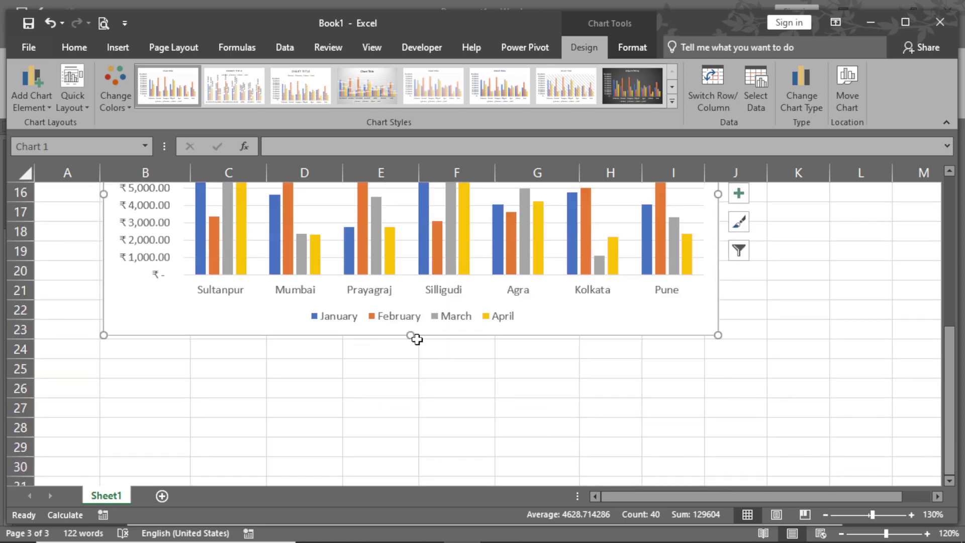
pyautogui.moveTo(411, 335); pyautogui.dragTo(411, 366)
pyautogui.scroll(3, 494, 382)
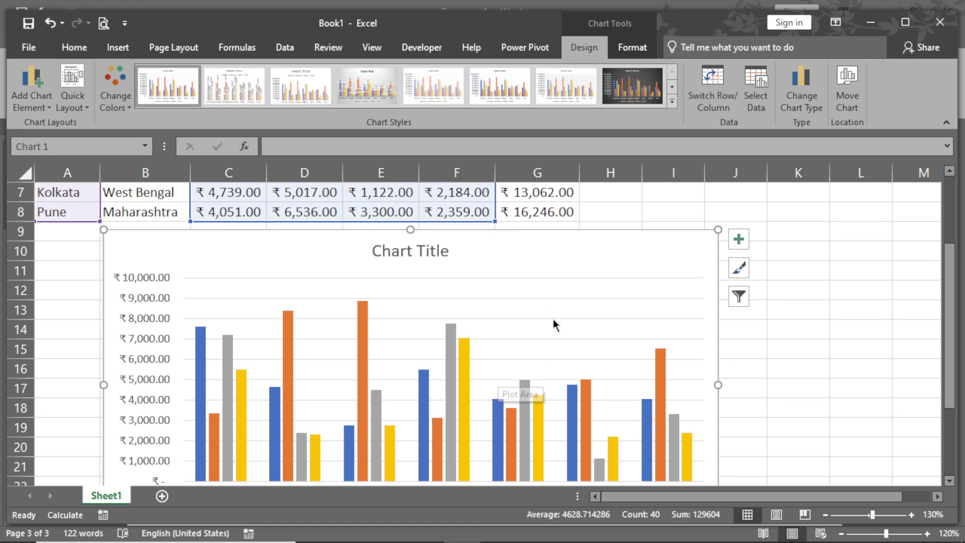
pyautogui.scroll(-2, 554, 316)
pyautogui.scroll(2, 556, 316)
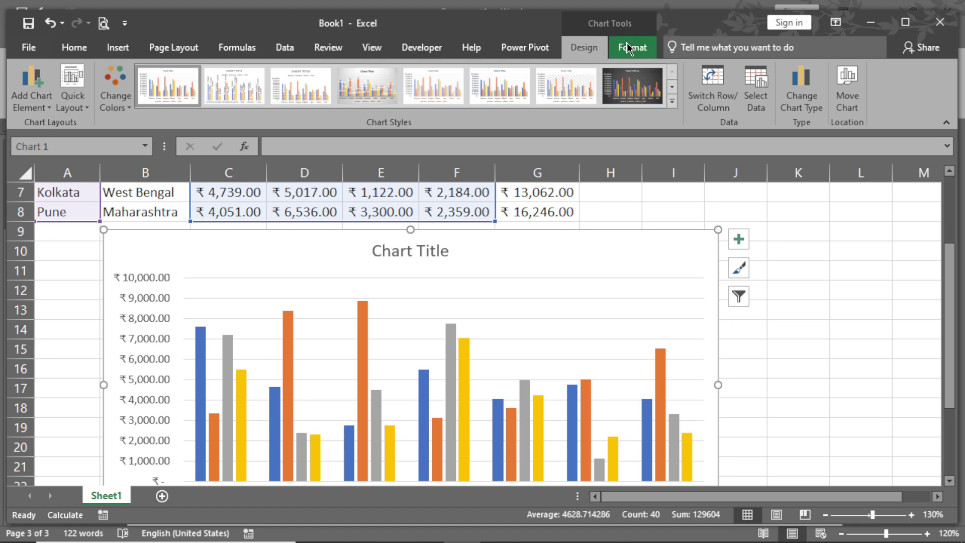
# Lower the workbook window slightly and examine the formatting and design tools available for the column chart.
pyautogui.moveTo(686, 10); pyautogui.dragTo(686, 20)
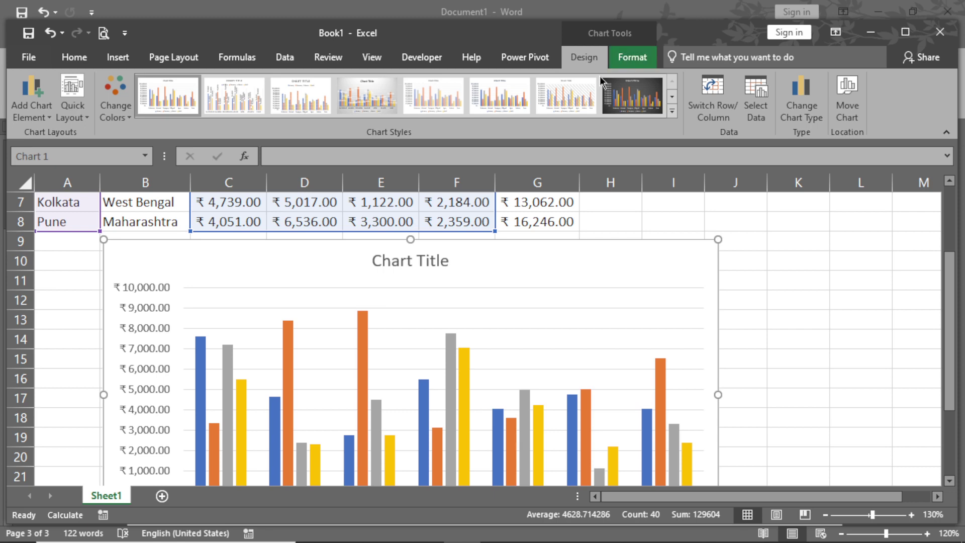
pyautogui.click(630, 59)
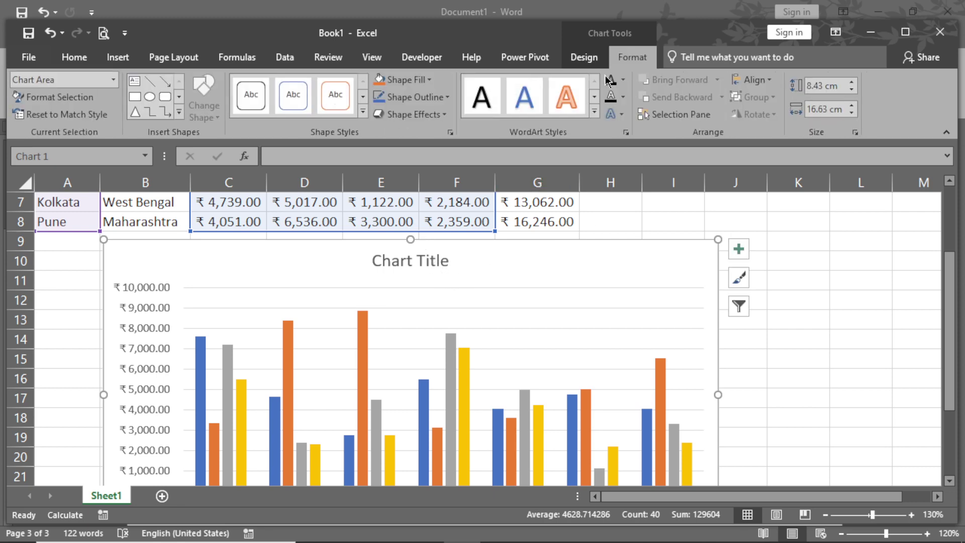
pyautogui.click(584, 57)
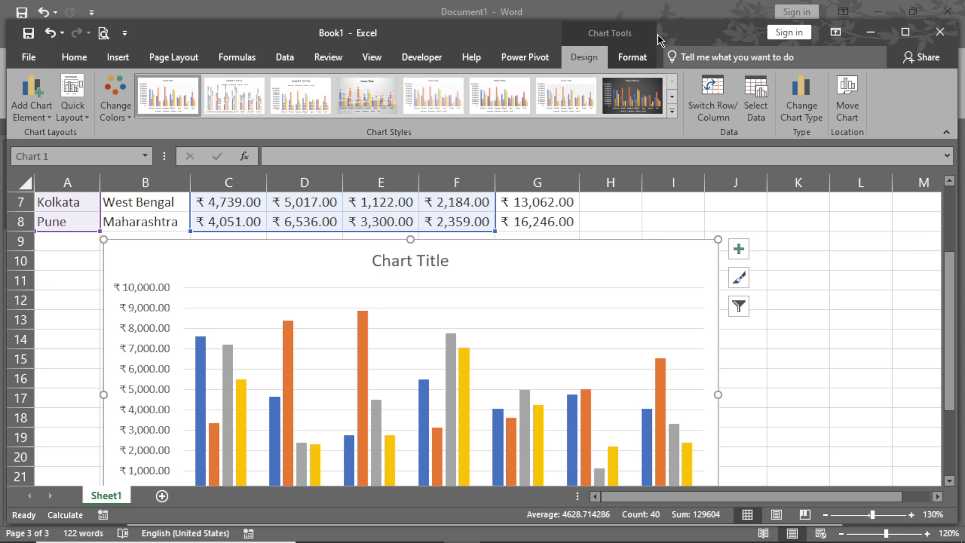
pyautogui.scroll(-3, 563, 258)
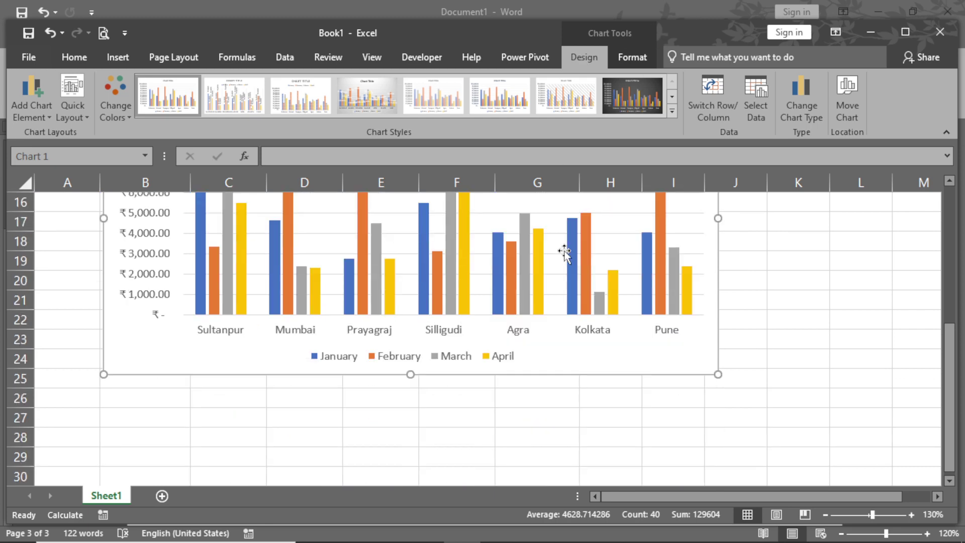
pyautogui.scroll(4, 564, 254)
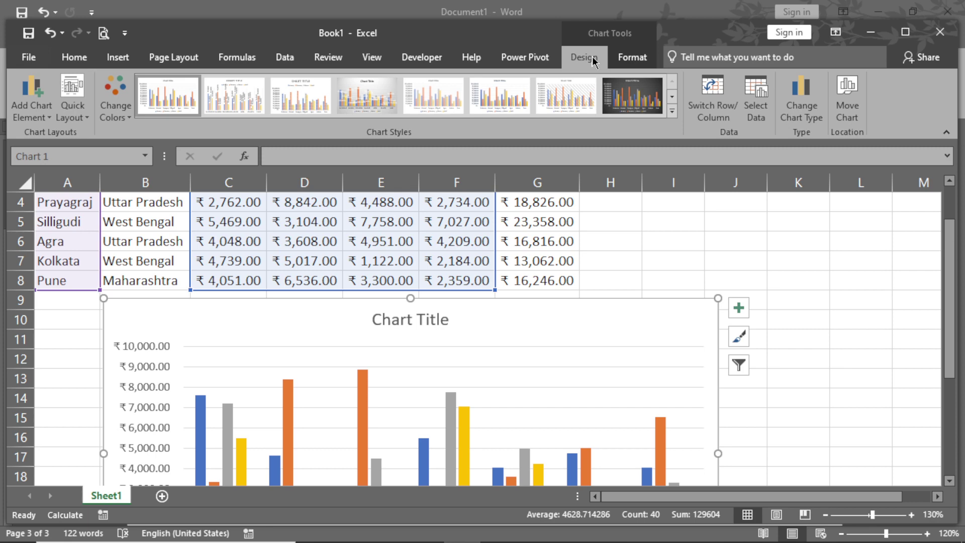
pyautogui.scroll(-1, 582, 316)
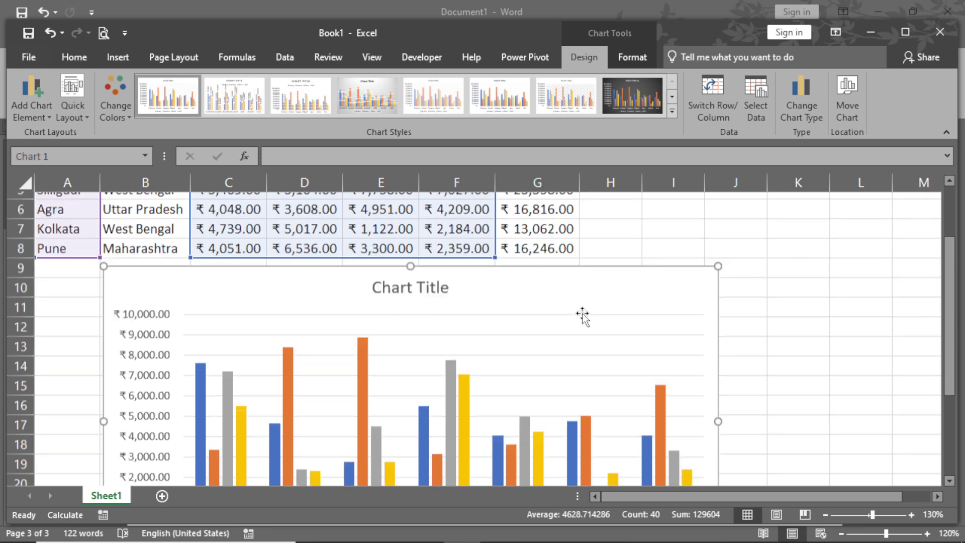
pyautogui.scroll(-3, 588, 308)
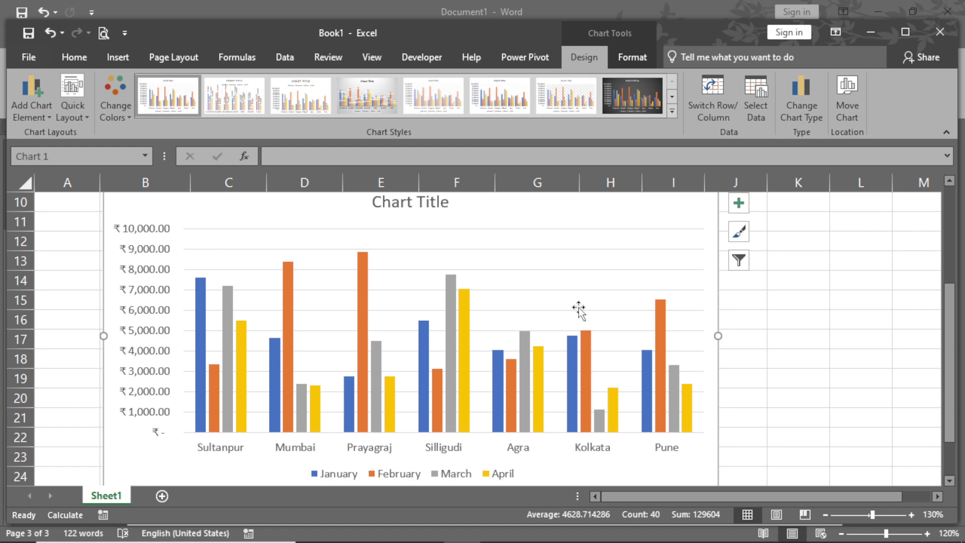
pyautogui.scroll(2, 578, 308)
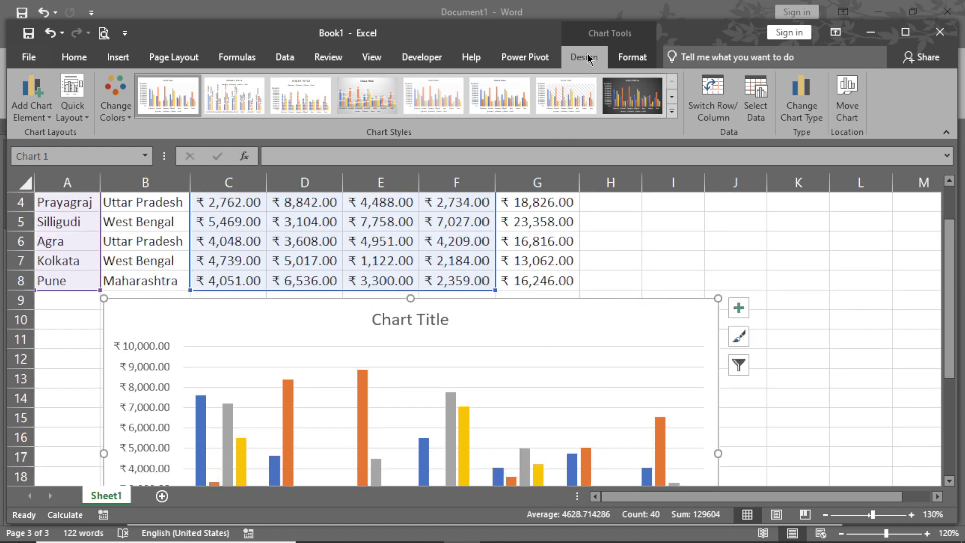
# Preview the available chart styles on the column chart without applying one.
pyautogui.click(672, 111)
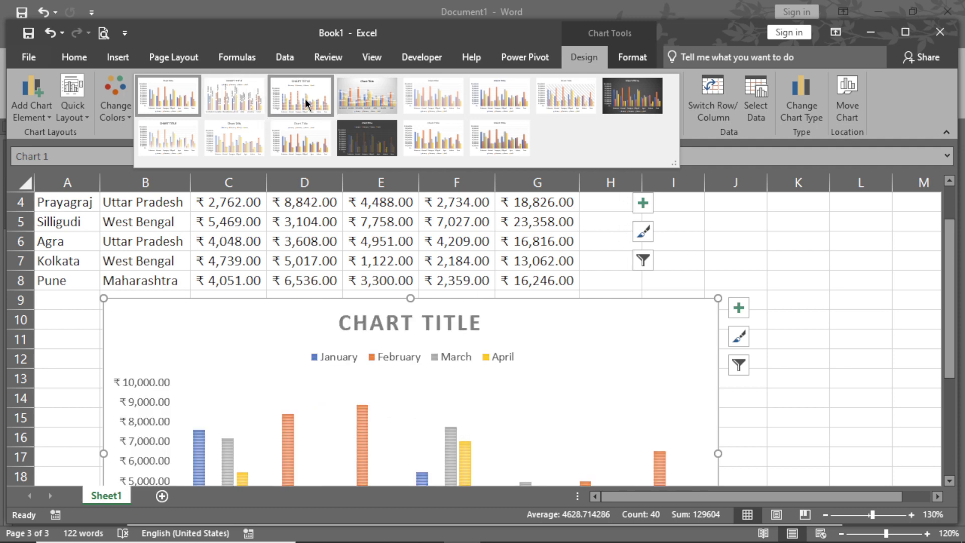
pyautogui.click(672, 207)
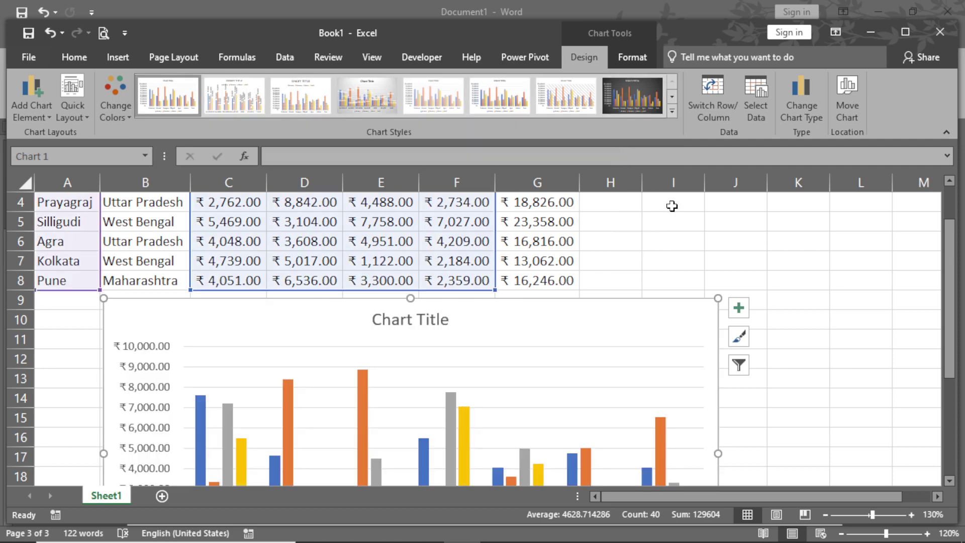
pyautogui.scroll(-3, 672, 206)
pyautogui.scroll(2, 668, 221)
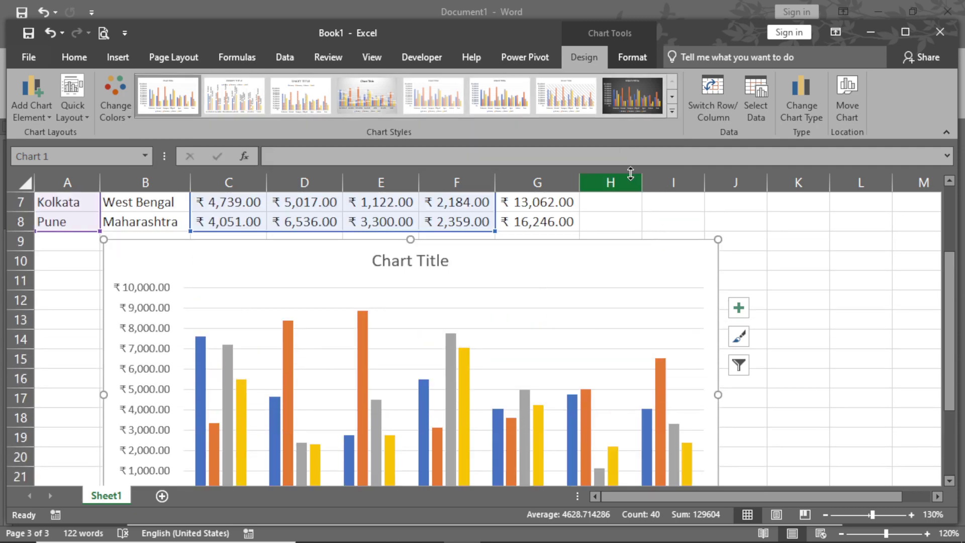
# Apply the dark chart style with glowing outlined columns and check the whole chart.
pyautogui.click(673, 112)
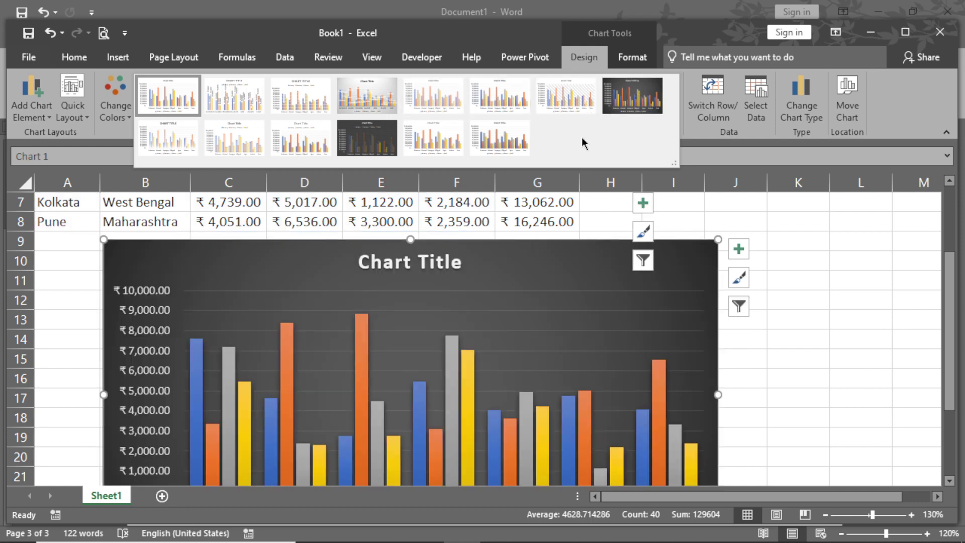
pyautogui.click(366, 140)
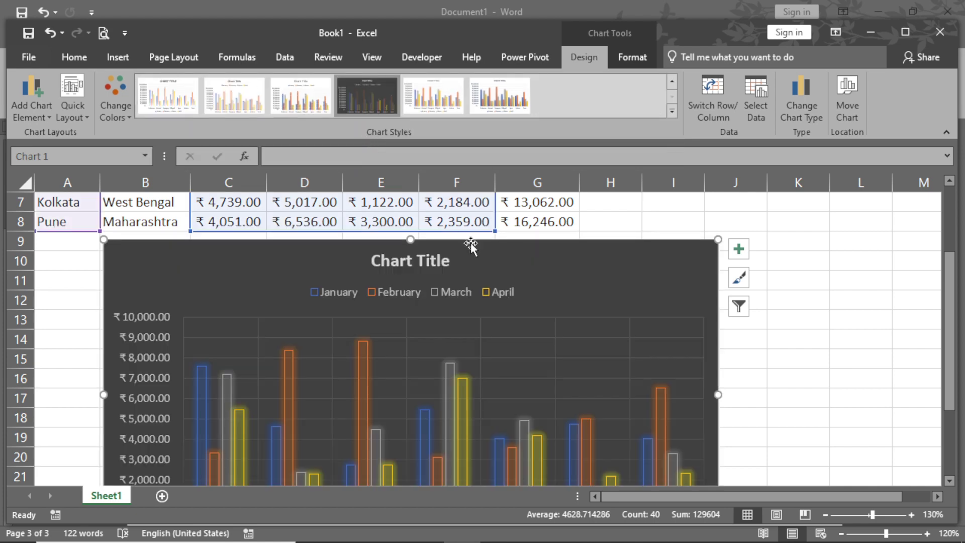
pyautogui.scroll(-2, 534, 256)
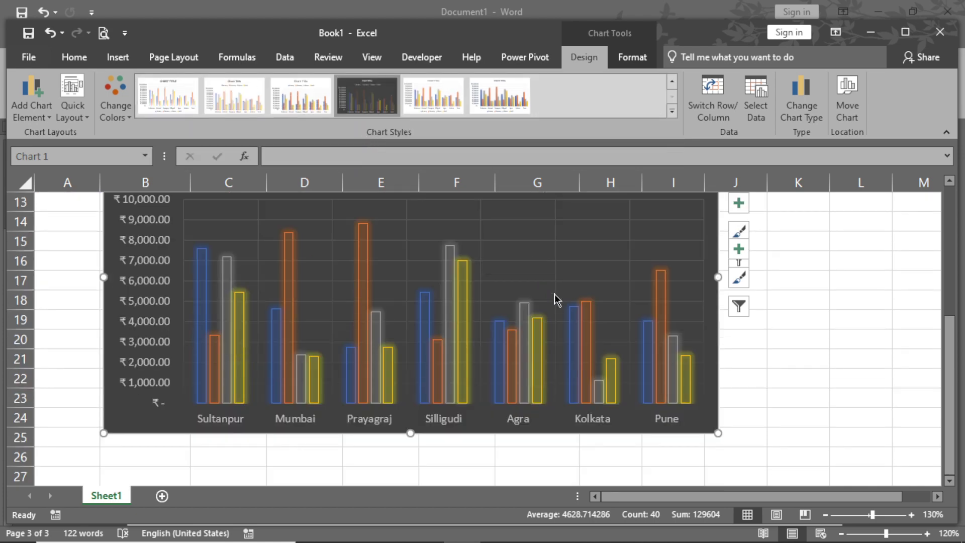
pyautogui.scroll(3, 531, 303)
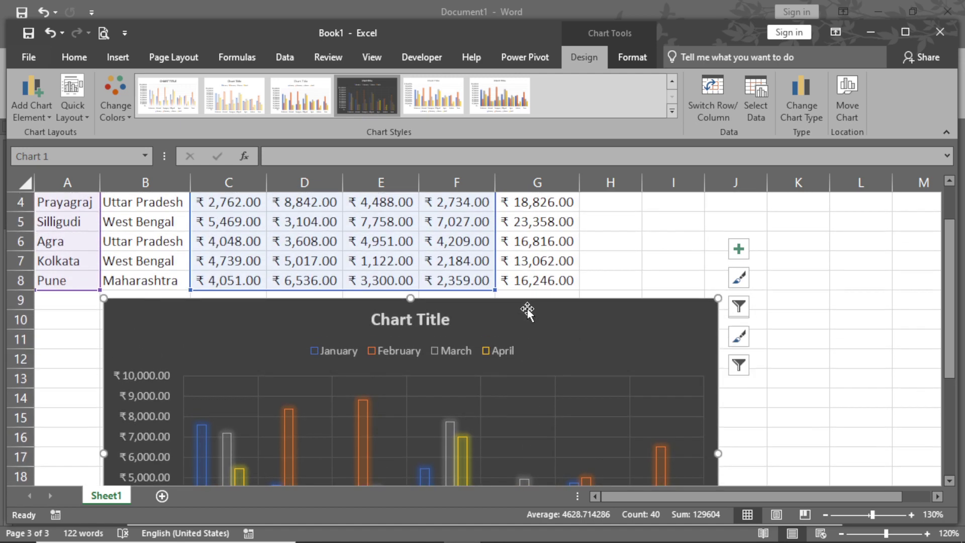
pyautogui.scroll(-2, 528, 308)
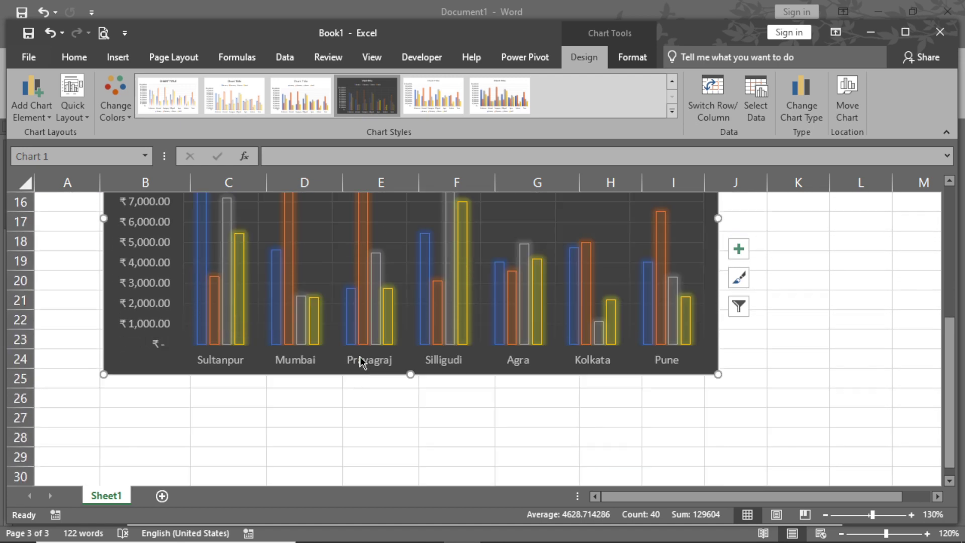
# Examine the dark-styled column chart from its title and legend down to the district labels.
pyautogui.scroll(-2, 349, 367)
pyautogui.scroll(2, 327, 362)
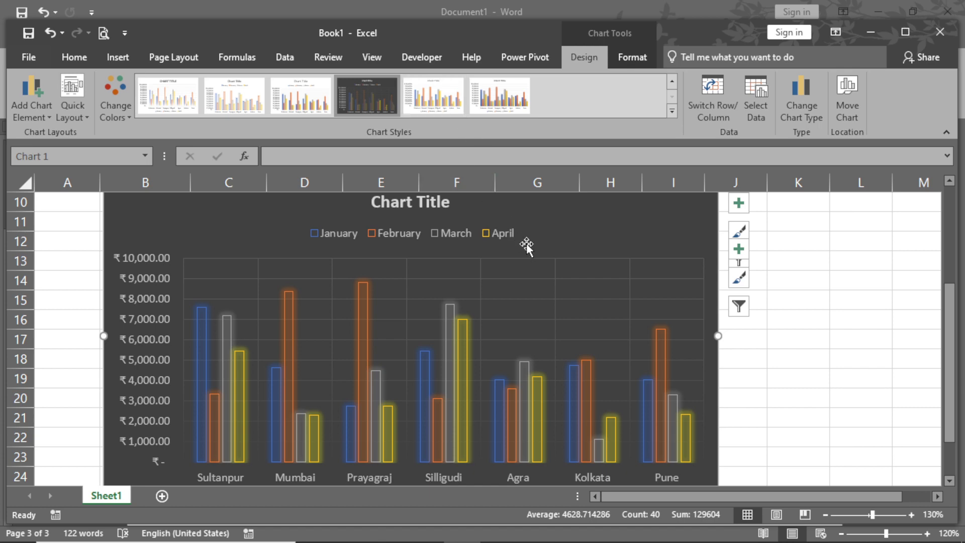
pyautogui.scroll(1, 525, 241)
pyautogui.scroll(-1, 525, 241)
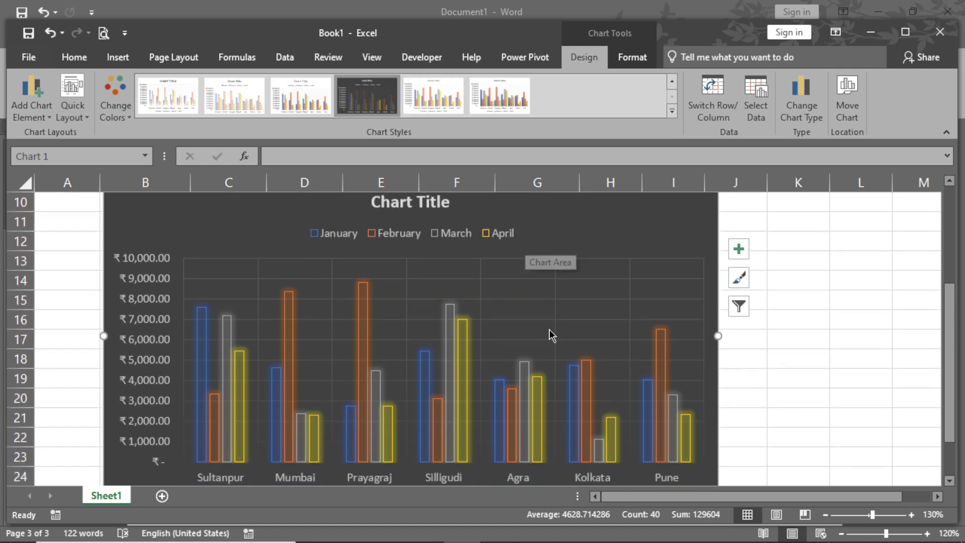
pyautogui.scroll(-1, 517, 413)
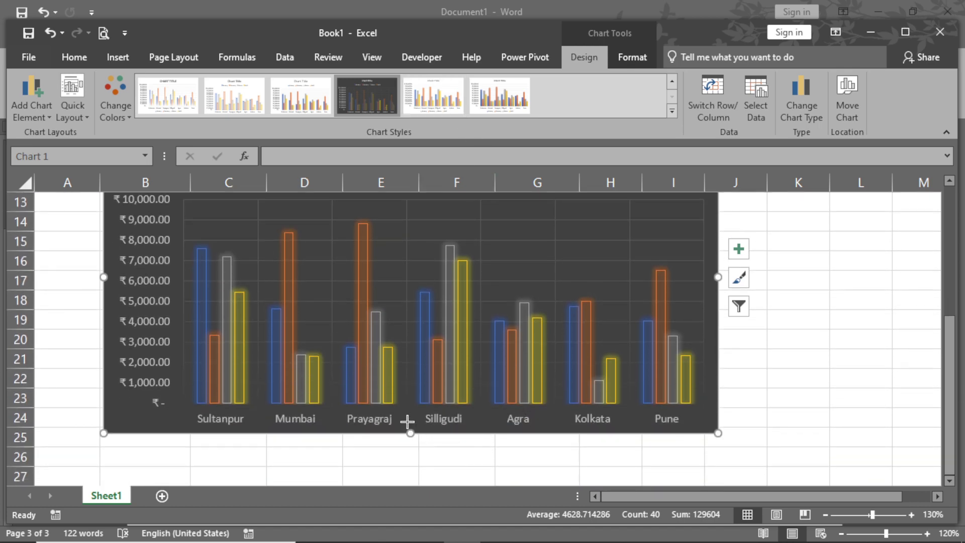
pyautogui.scroll(2, 407, 421)
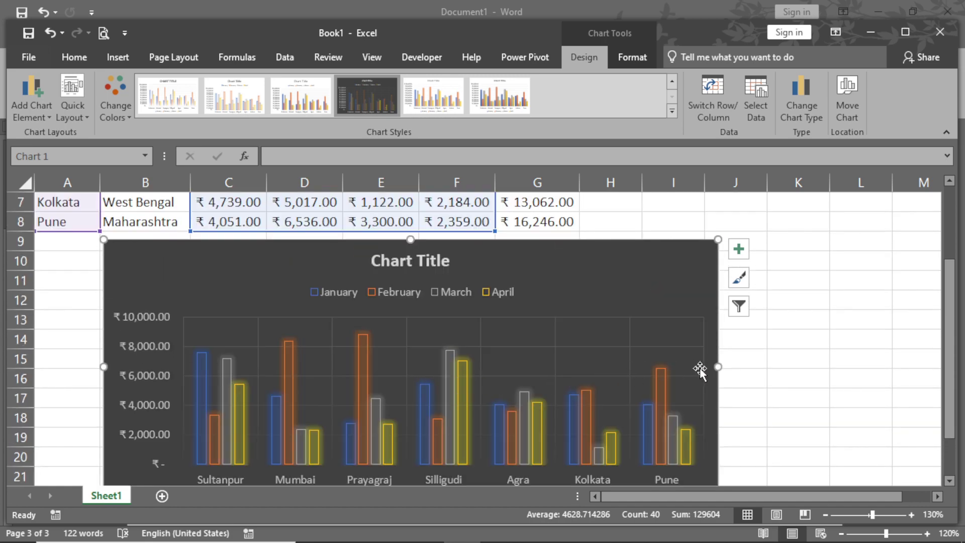
# Resize the column chart to about 15.3 cm wide and 7.4 cm high.
pyautogui.moveTo(718, 366); pyautogui.dragTo(601, 367)
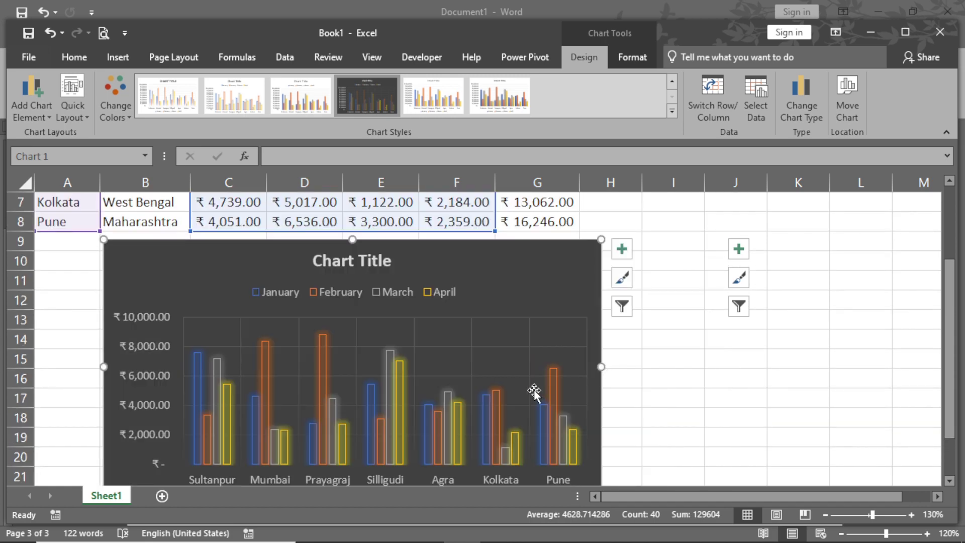
pyautogui.scroll(-1, 534, 392)
pyautogui.moveTo(601, 308); pyautogui.dragTo(645, 309)
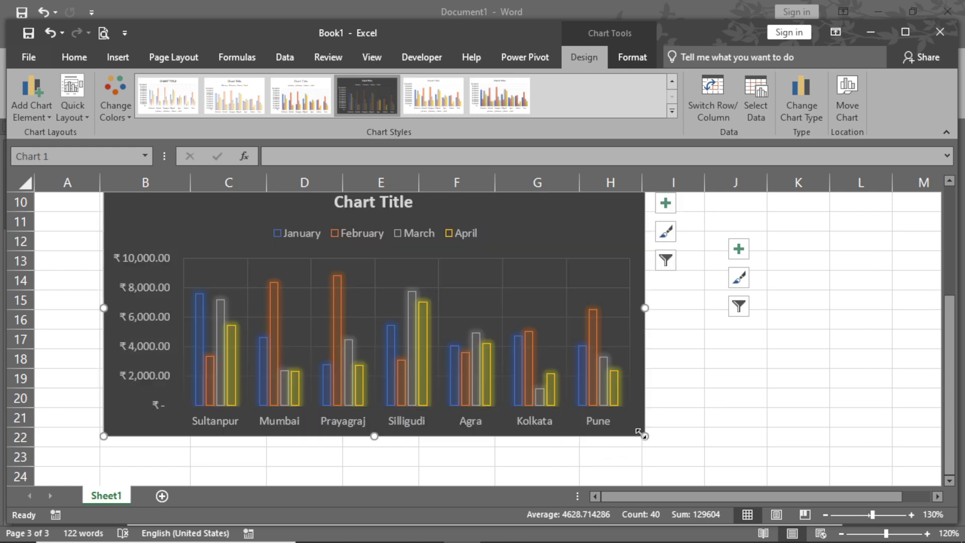
pyautogui.moveTo(640, 432); pyautogui.dragTo(669, 457)
pyautogui.scroll(1, 597, 396)
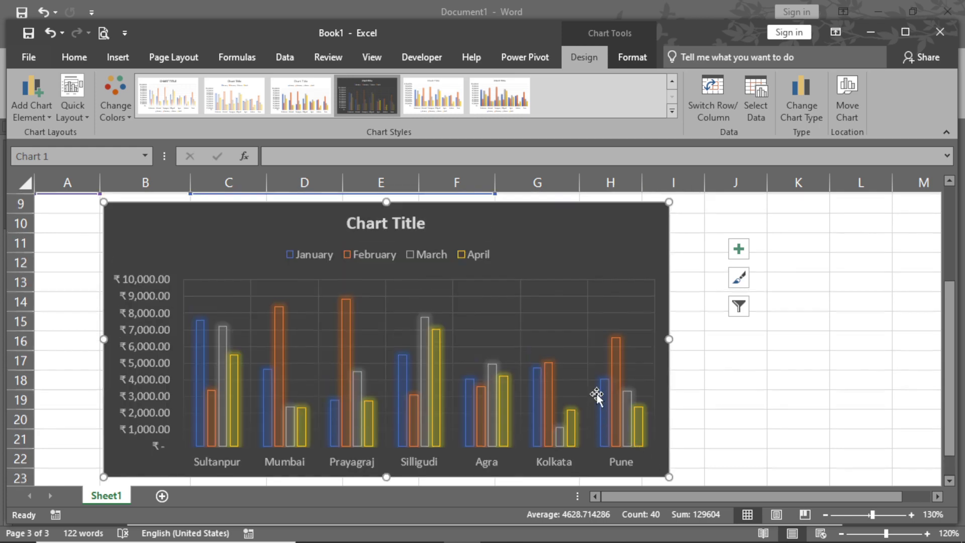
pyautogui.scroll(2, 567, 366)
pyautogui.scroll(-2, 560, 366)
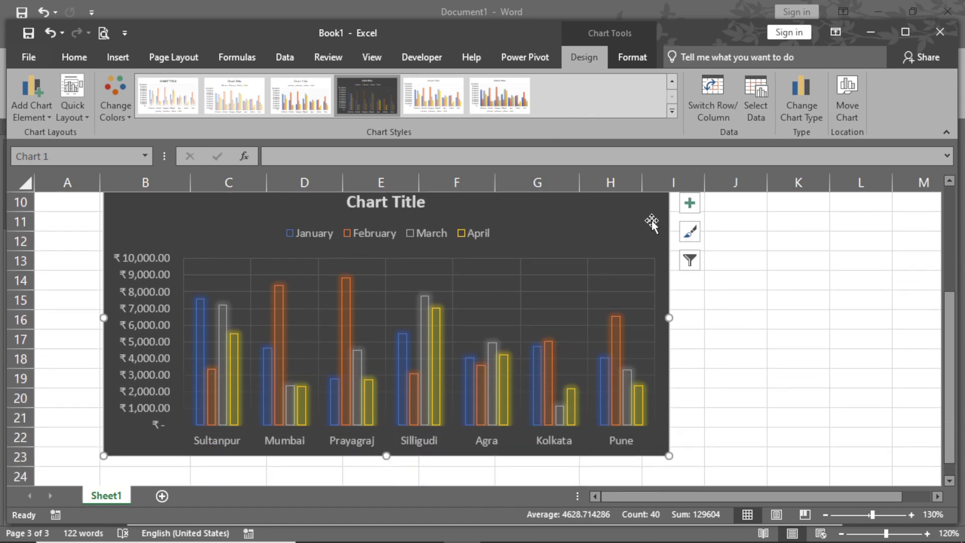
# Fill the chart area with black from the theme colors and check the whole chart.
pyautogui.click(748, 296)
pyautogui.click(657, 218)
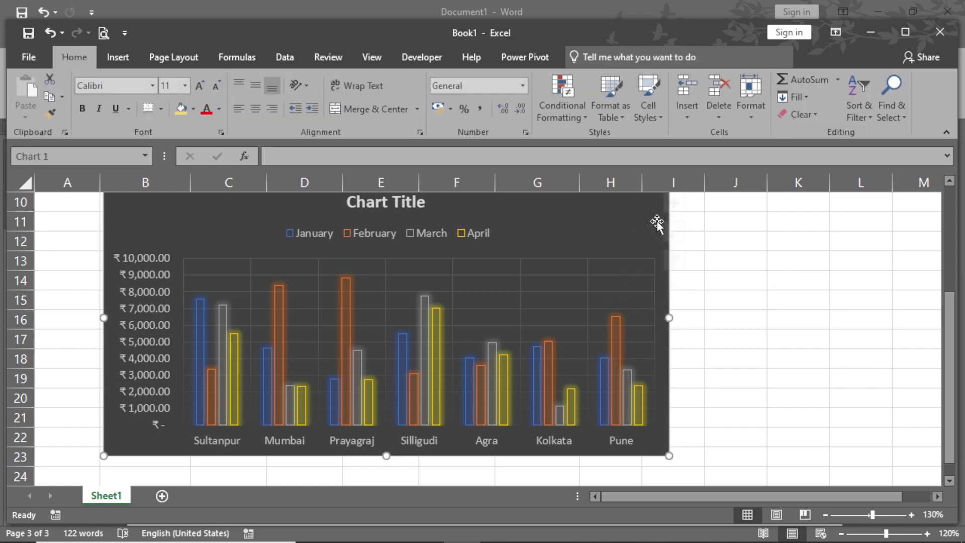
pyautogui.scroll(1, 628, 250)
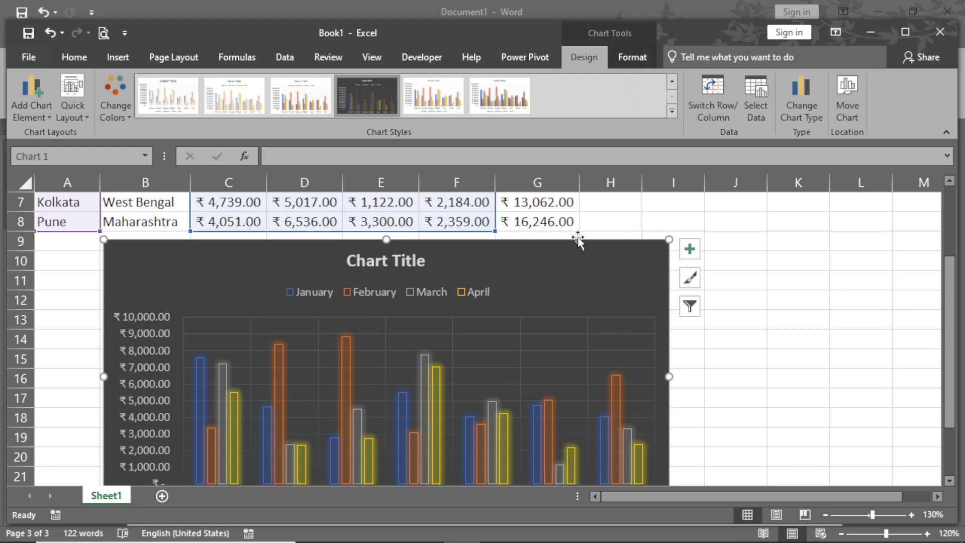
pyautogui.click(628, 61)
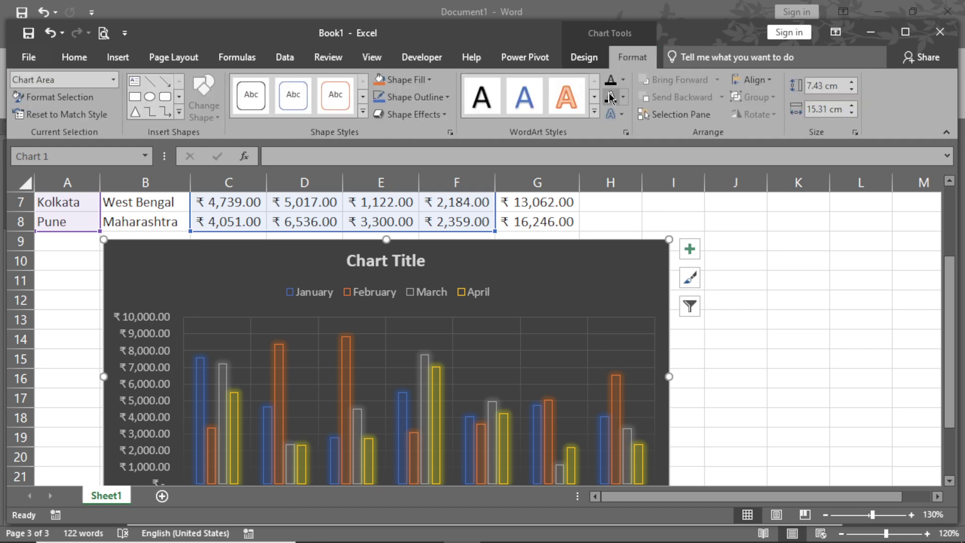
pyautogui.click(419, 81)
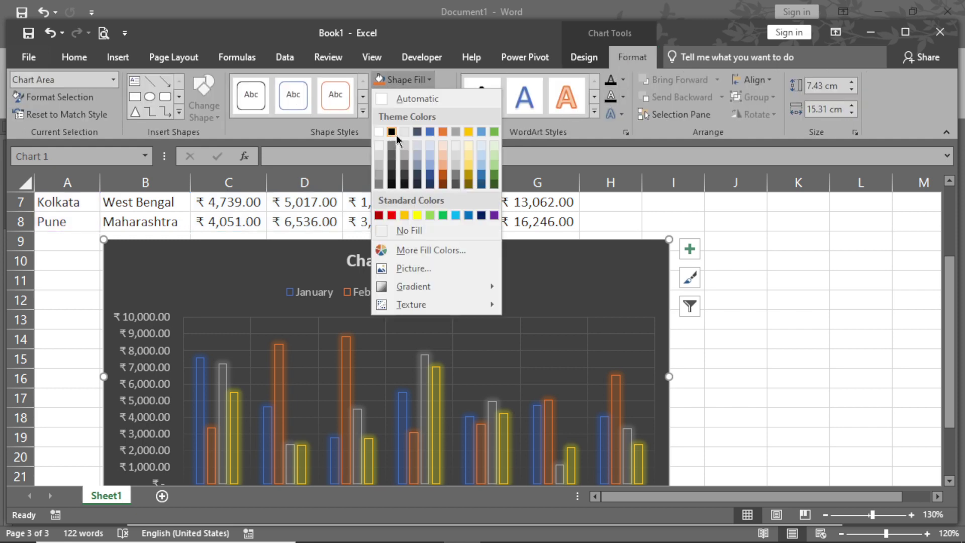
pyautogui.click(391, 132)
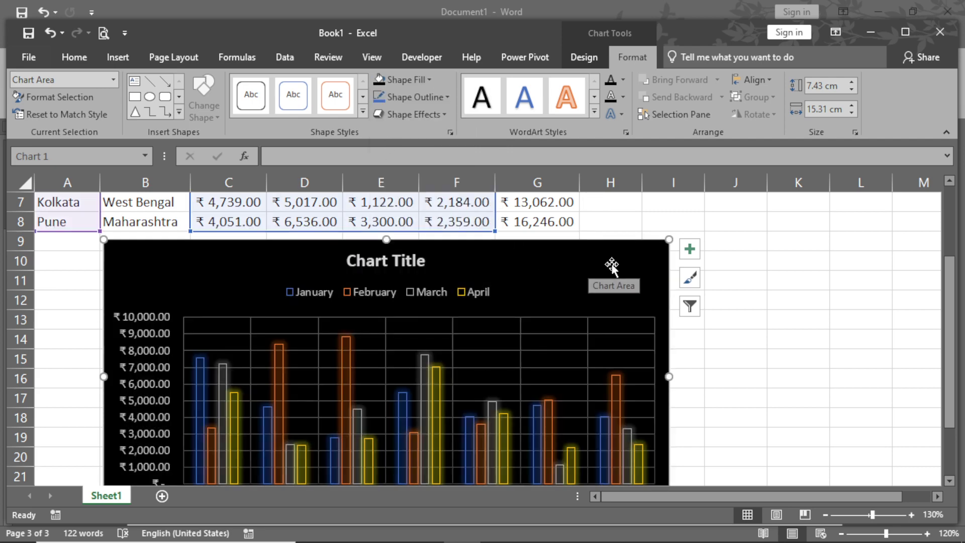
pyautogui.click(744, 263)
pyautogui.scroll(-1, 742, 294)
pyautogui.scroll(-2, 742, 296)
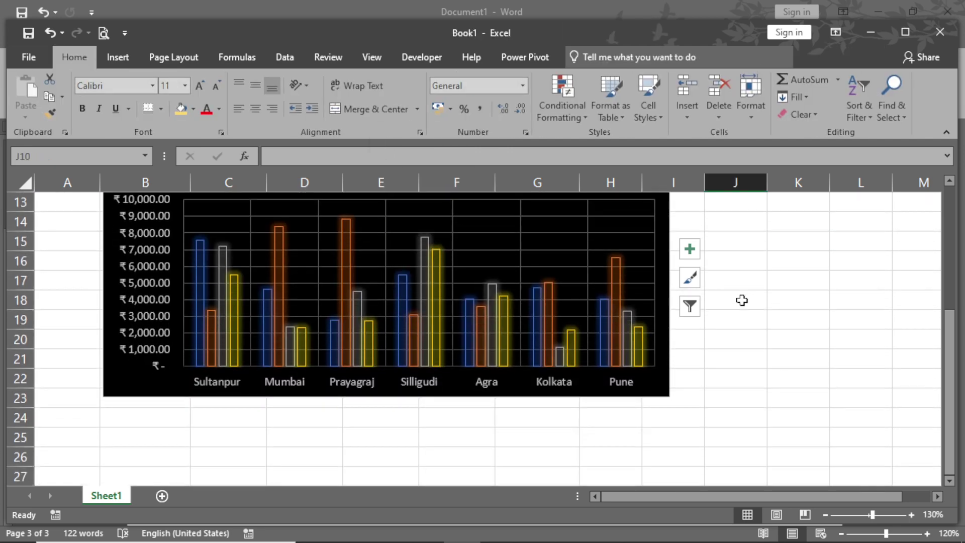
pyautogui.scroll(2, 695, 378)
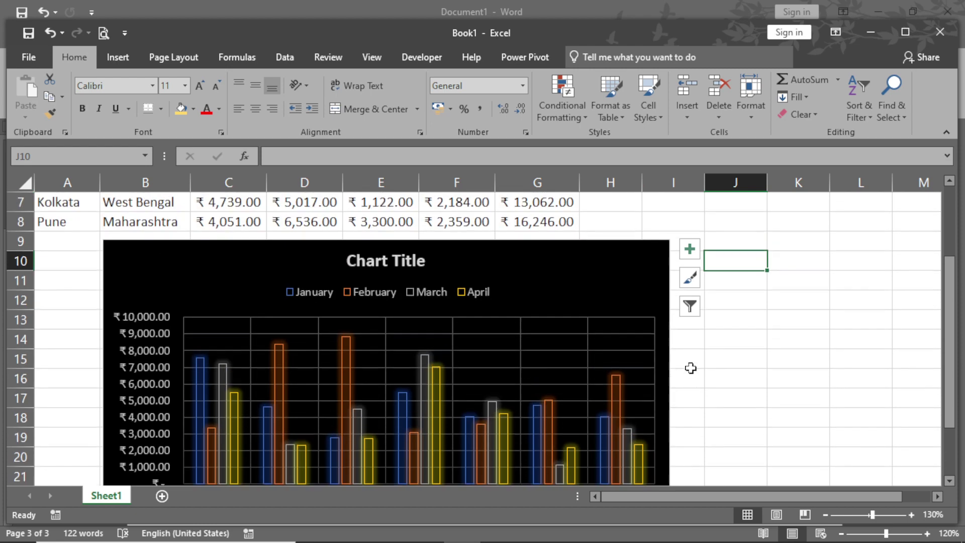
# Enlarge the black chart so it extends to column J and row 24, and review it.
pyautogui.click(629, 263)
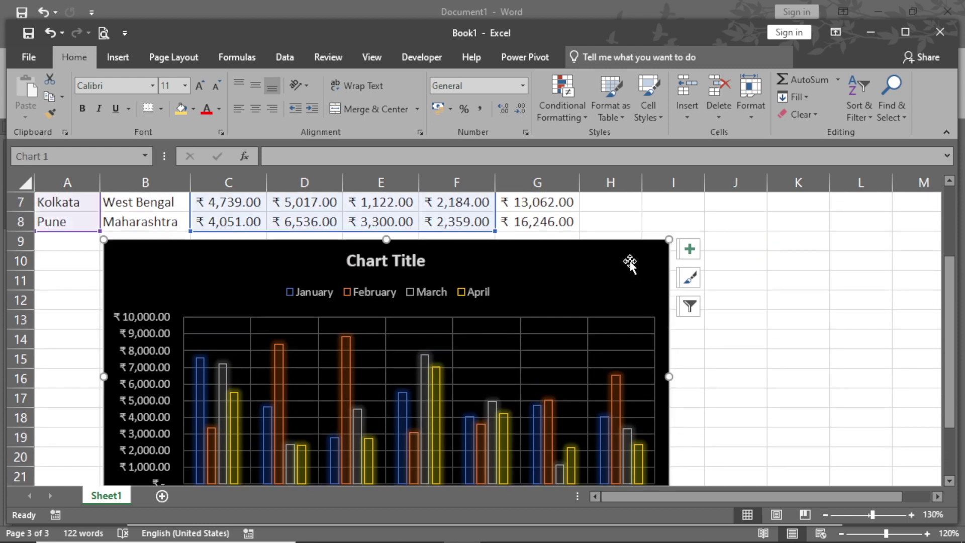
pyautogui.scroll(-2, 649, 277)
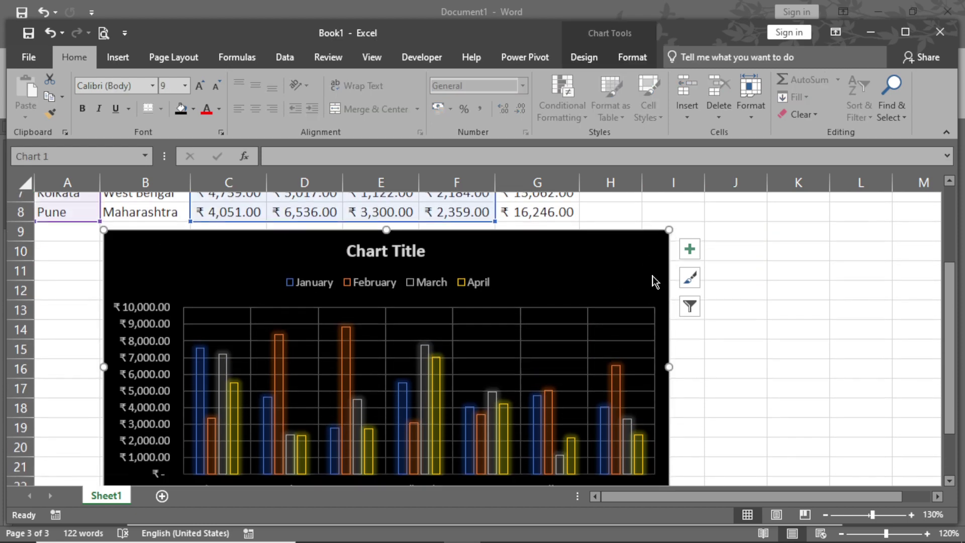
pyautogui.moveTo(670, 398); pyautogui.dragTo(734, 424)
pyautogui.scroll(2, 638, 324)
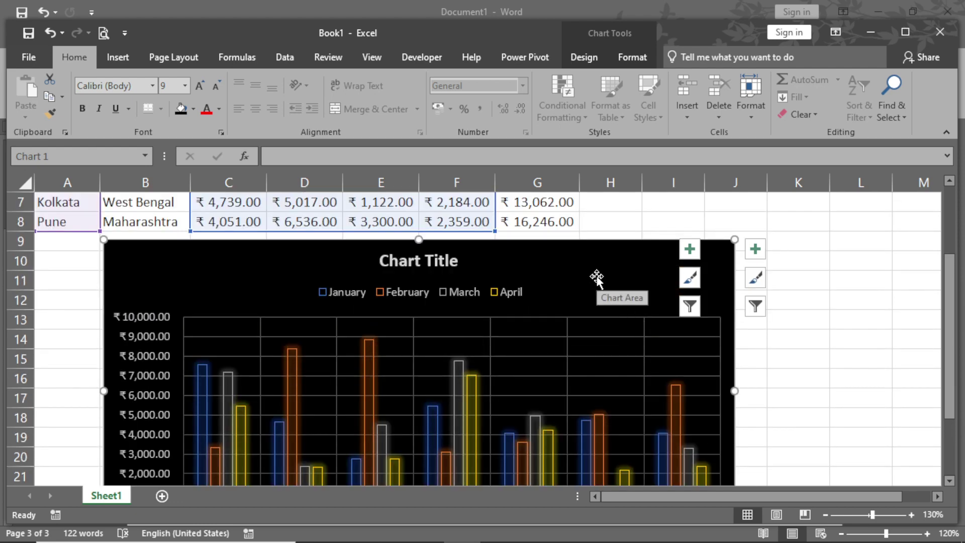
pyautogui.scroll(-1, 599, 277)
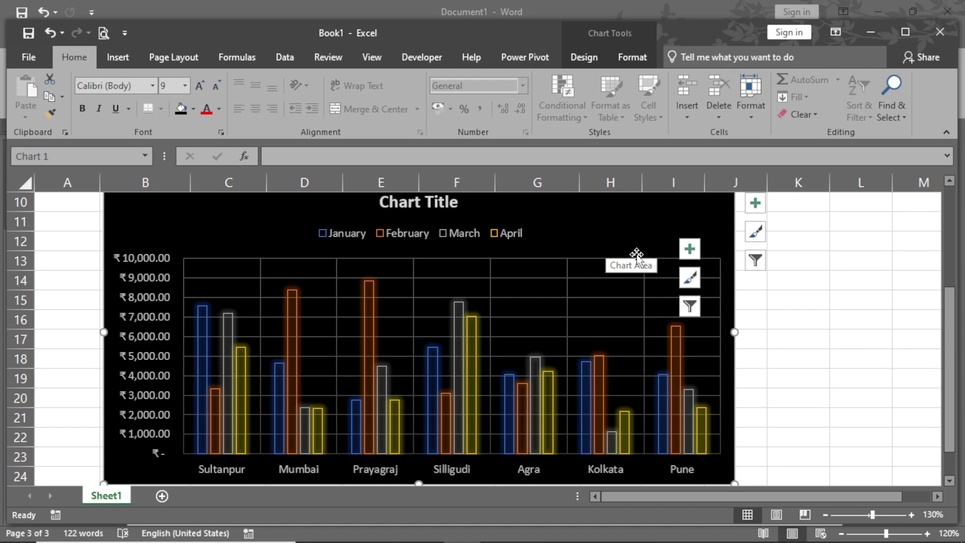
pyautogui.scroll(1, 654, 245)
pyautogui.click(753, 261)
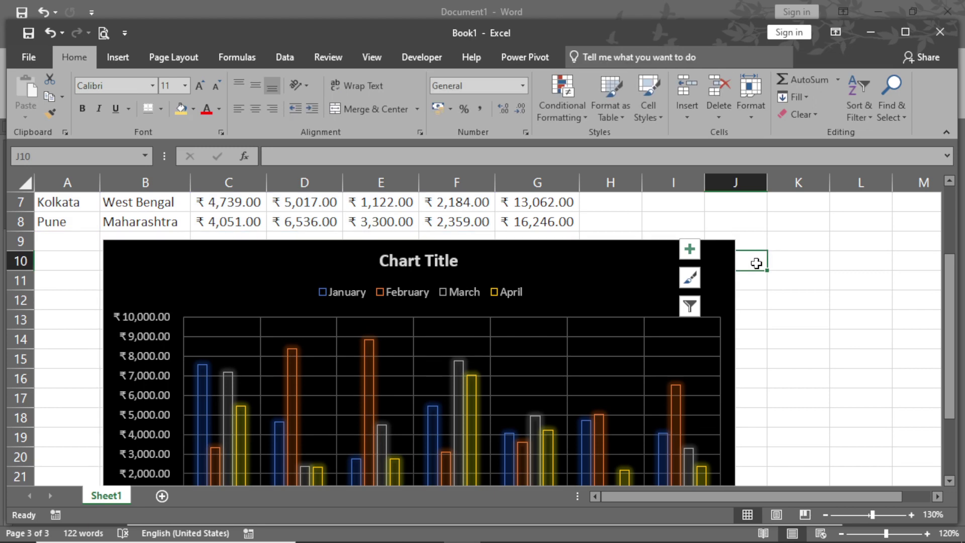
pyautogui.click(716, 254)
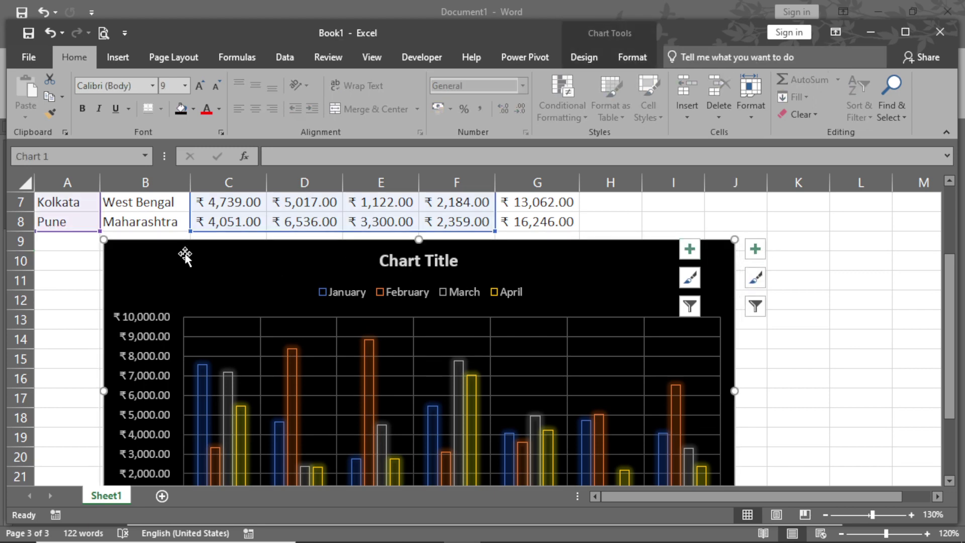
pyautogui.scroll(-1, 631, 377)
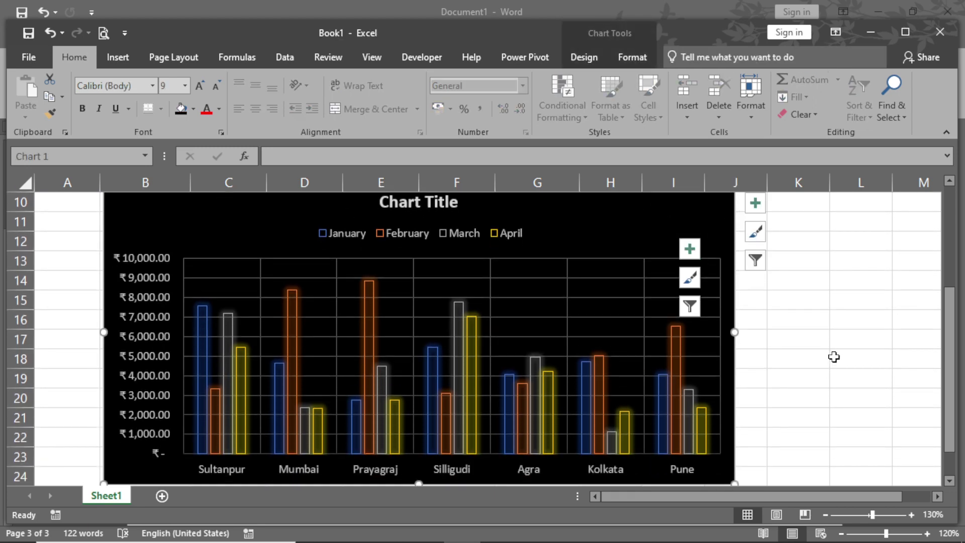
pyautogui.scroll(1, 831, 354)
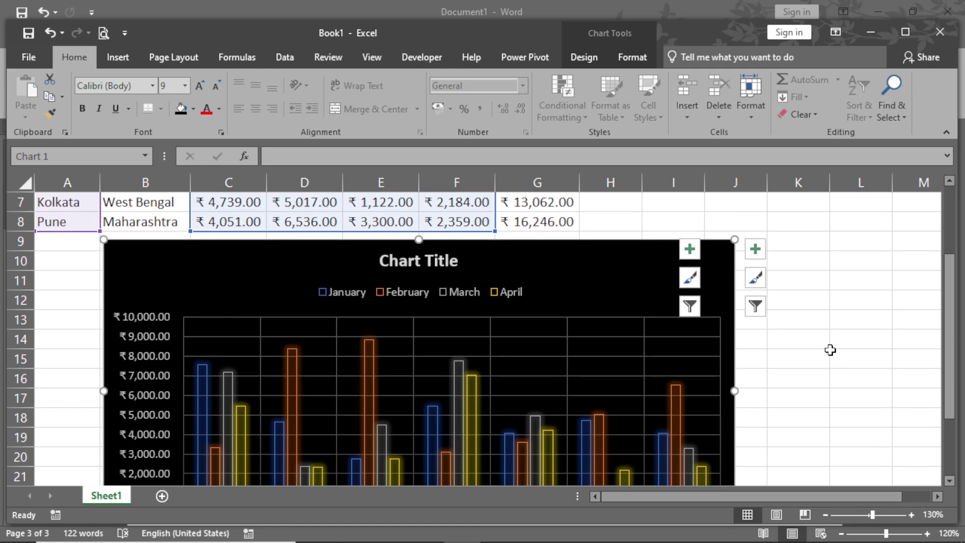
# Examine the chart's plot area, month legend, chart area and title by selecting each in turn.
pyautogui.click(614, 330)
pyautogui.scroll(-1, 647, 345)
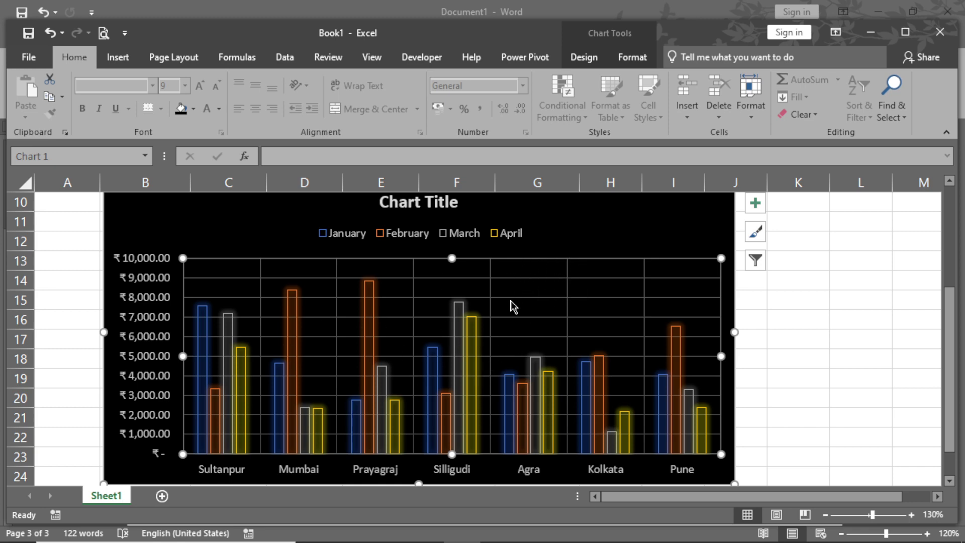
pyautogui.click(500, 231)
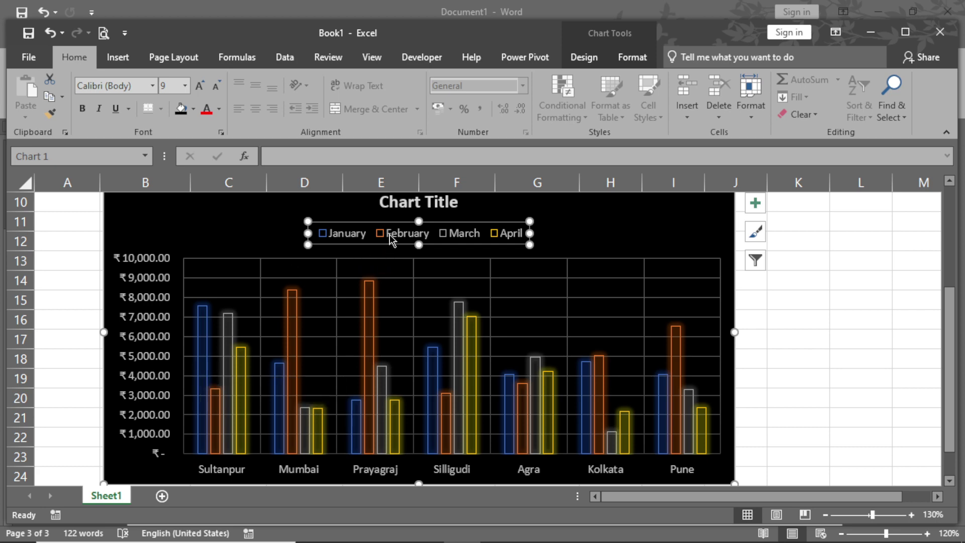
pyautogui.moveTo(212, 412)
pyautogui.click(661, 232)
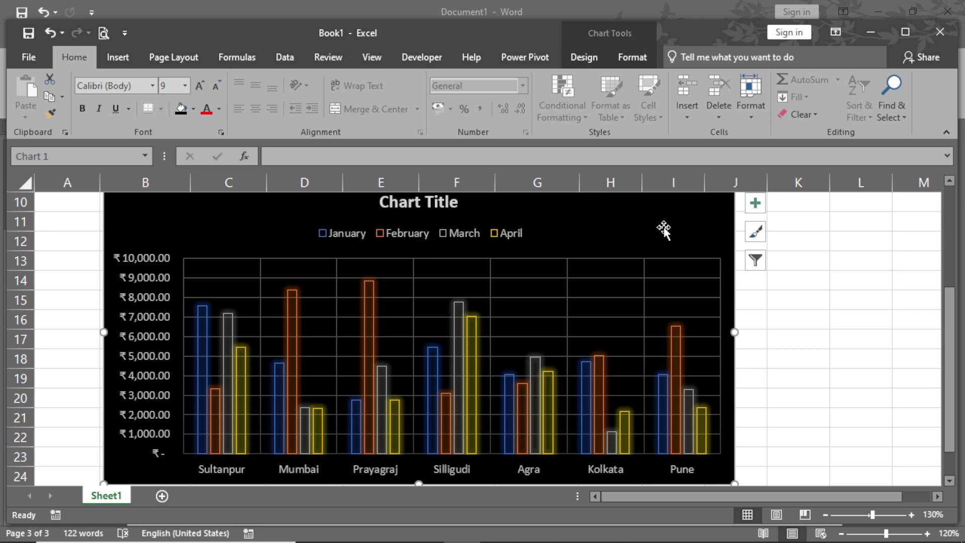
pyautogui.click(442, 204)
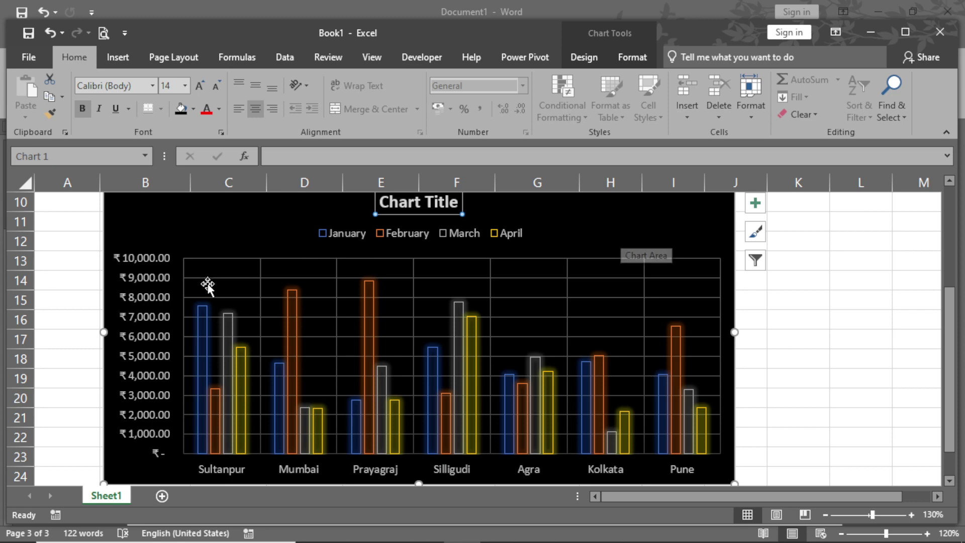
# Examine the vertical sales axis against the source table, and the horizontal axis with the district names.
pyautogui.click(146, 289)
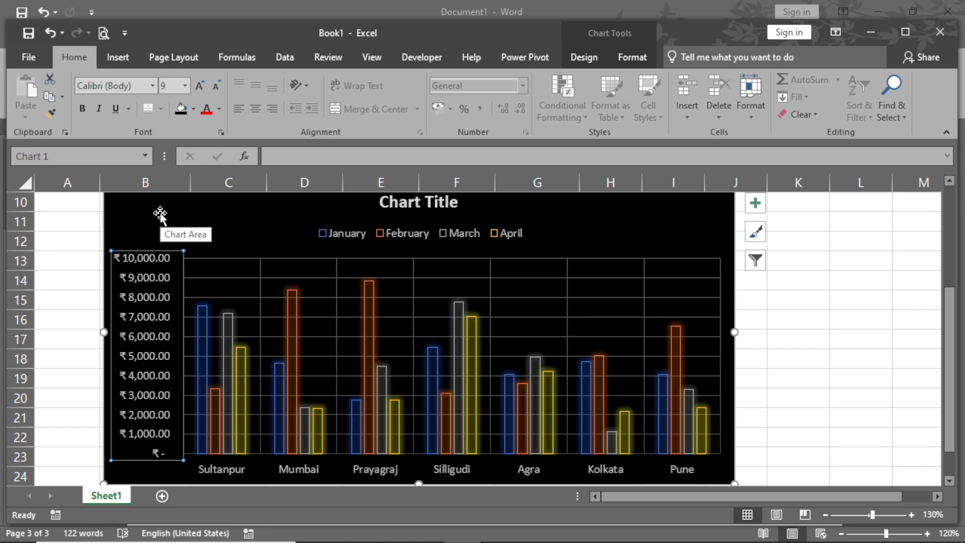
pyautogui.scroll(3, 159, 221)
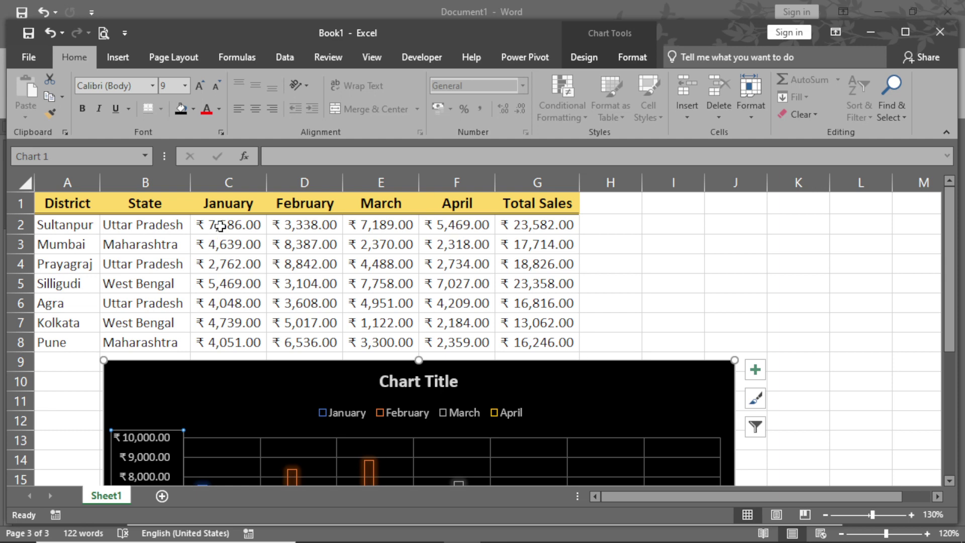
pyautogui.scroll(-4, 419, 302)
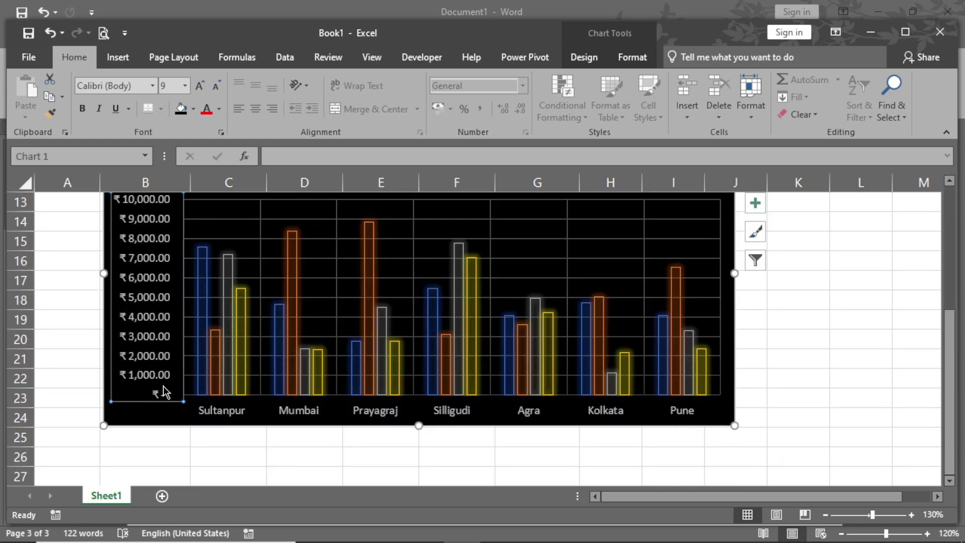
pyautogui.scroll(1, 102, 344)
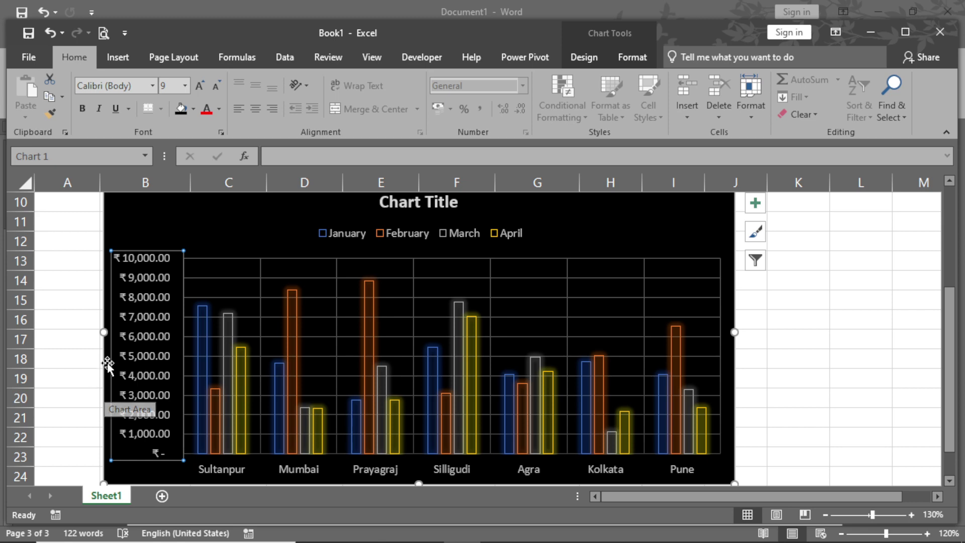
pyautogui.click(217, 230)
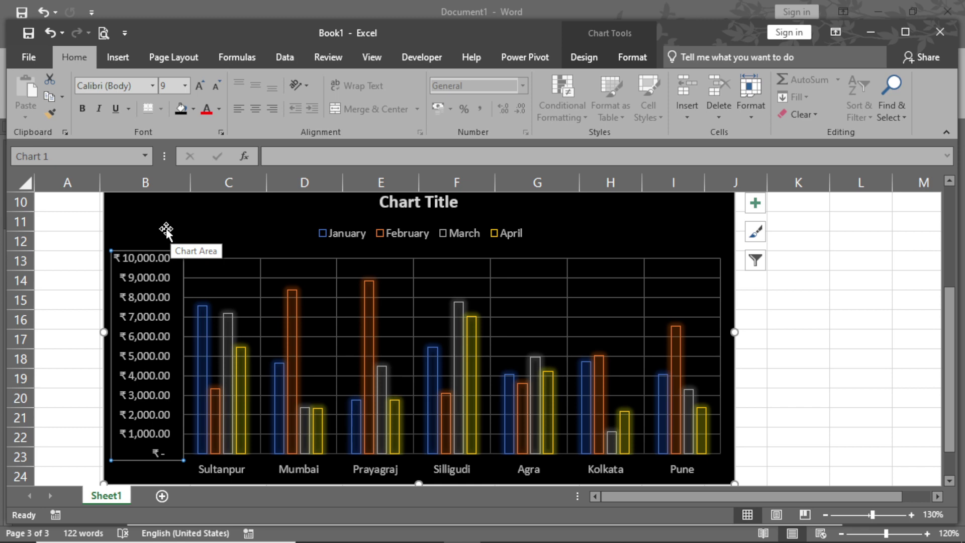
pyautogui.scroll(-2, 146, 381)
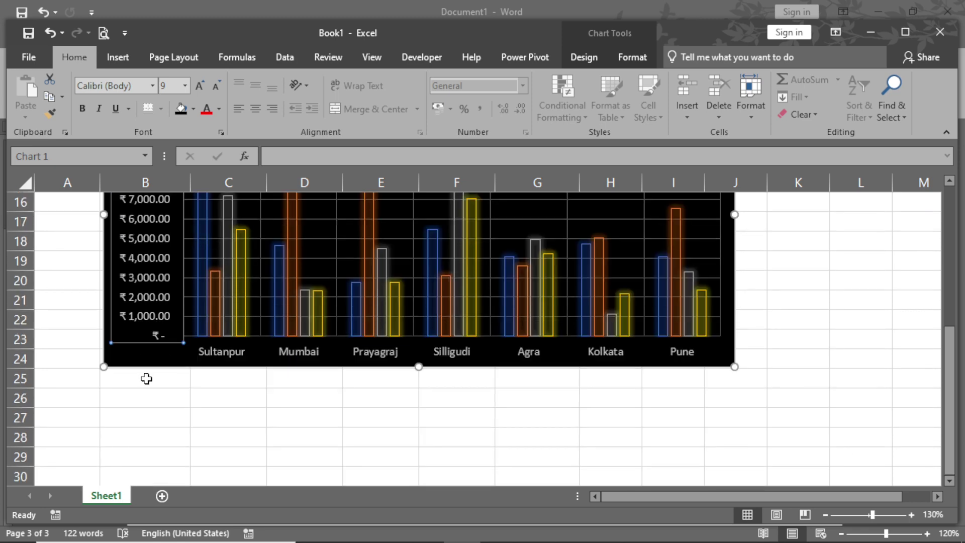
pyautogui.click(224, 356)
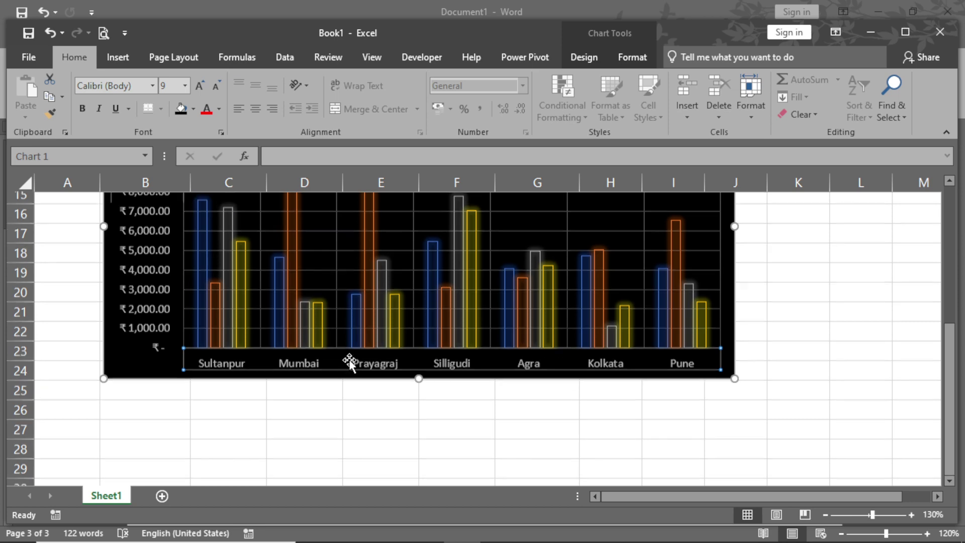
pyautogui.scroll(2, 133, 282)
pyautogui.click(154, 265)
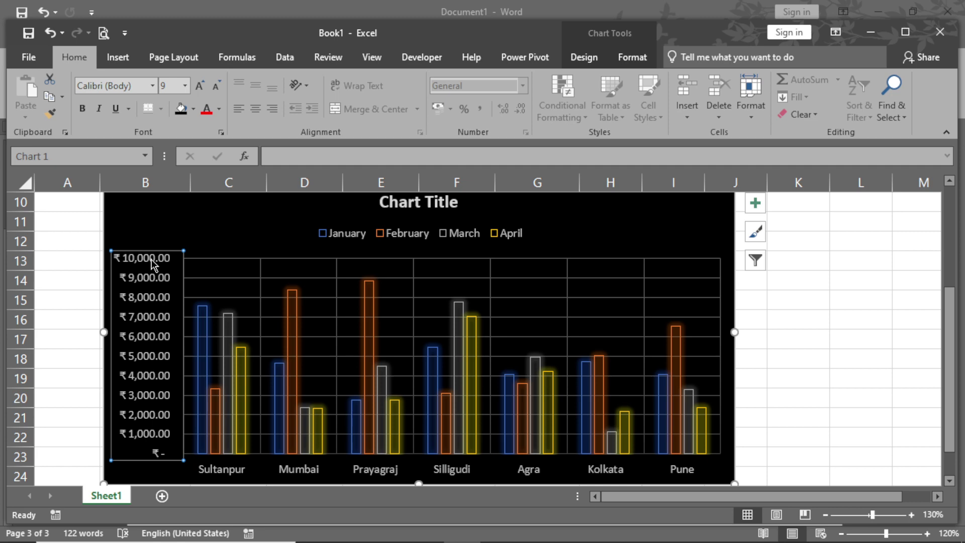
# Examine the horizontal category axis and the vertical value axis of the chart by selecting each alternately.
pyautogui.scroll(-2, 304, 372)
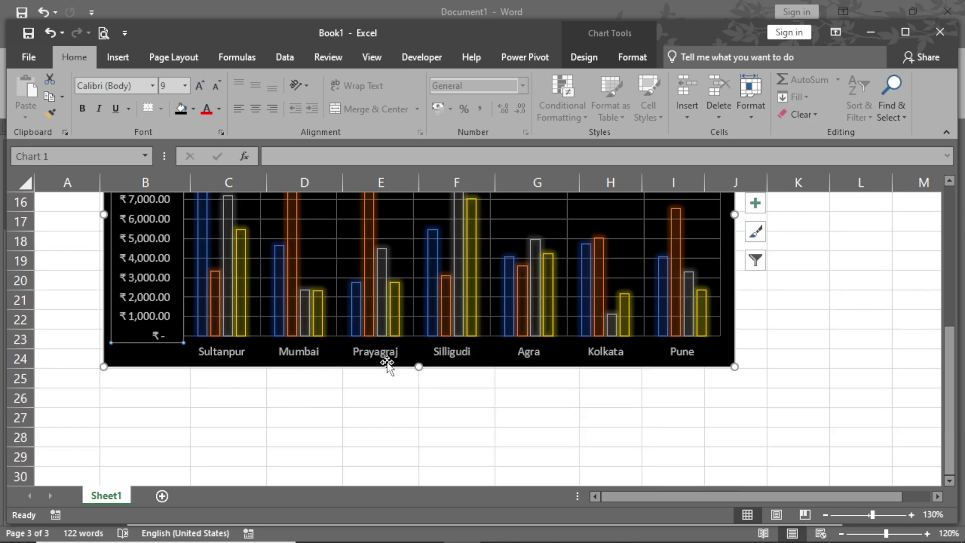
pyautogui.click(385, 357)
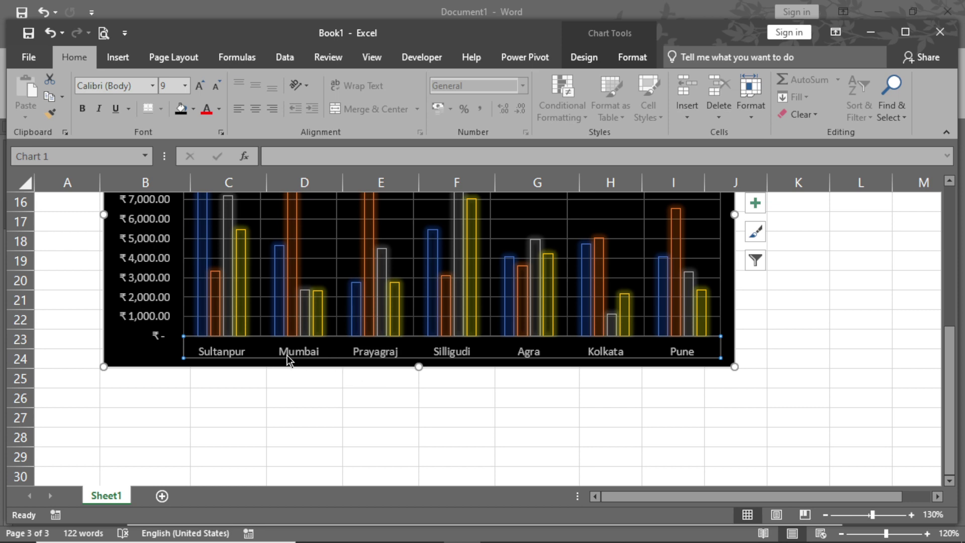
pyautogui.scroll(2, 169, 356)
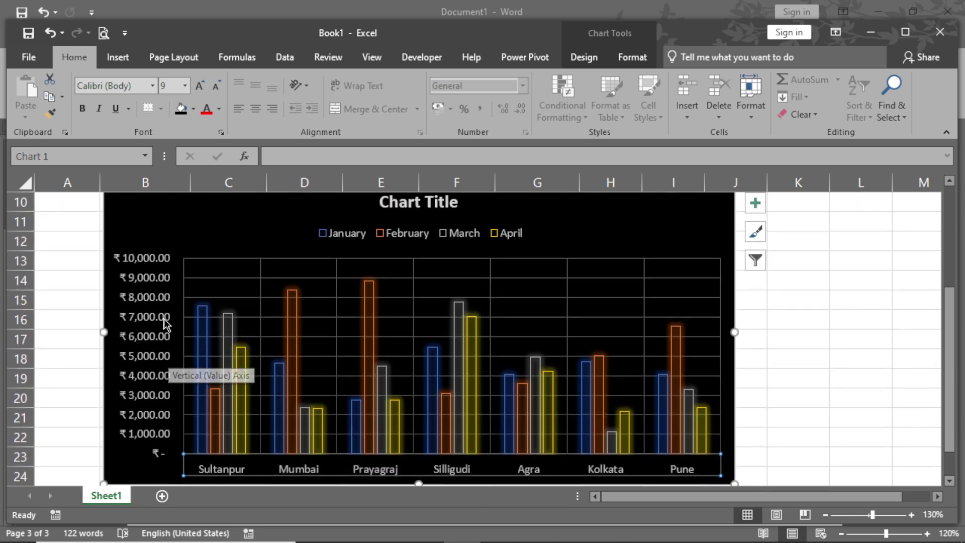
pyautogui.click(160, 300)
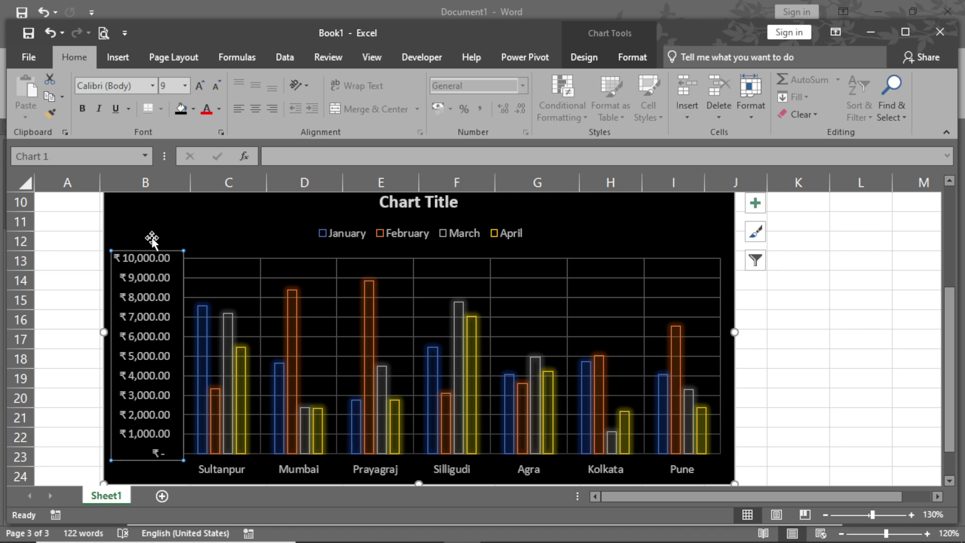
pyautogui.scroll(-2, 105, 470)
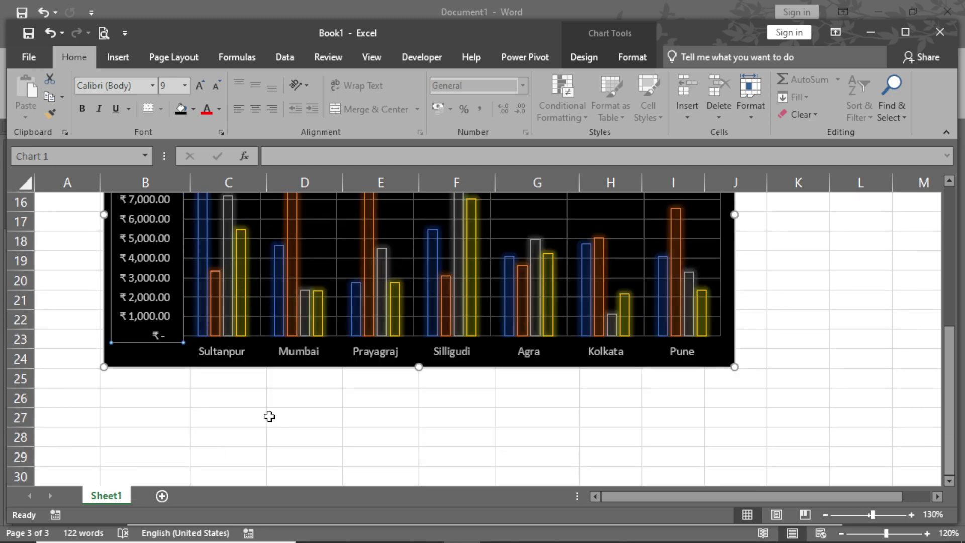
pyautogui.click(229, 361)
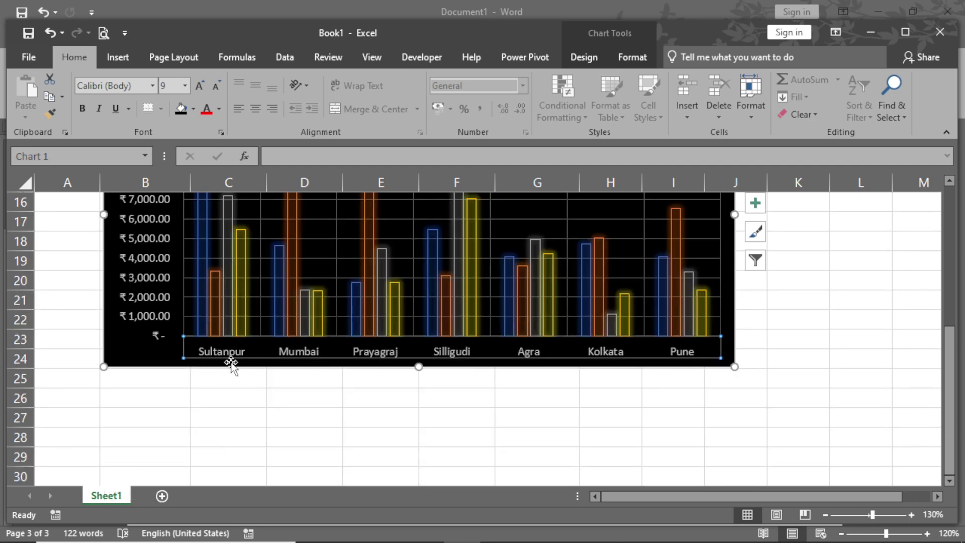
pyautogui.scroll(2, 499, 382)
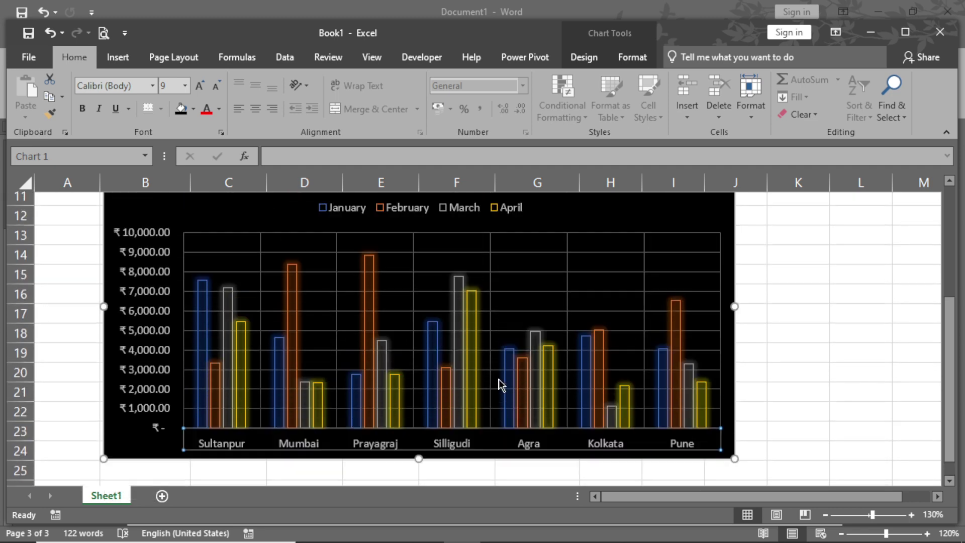
pyautogui.scroll(1, 498, 384)
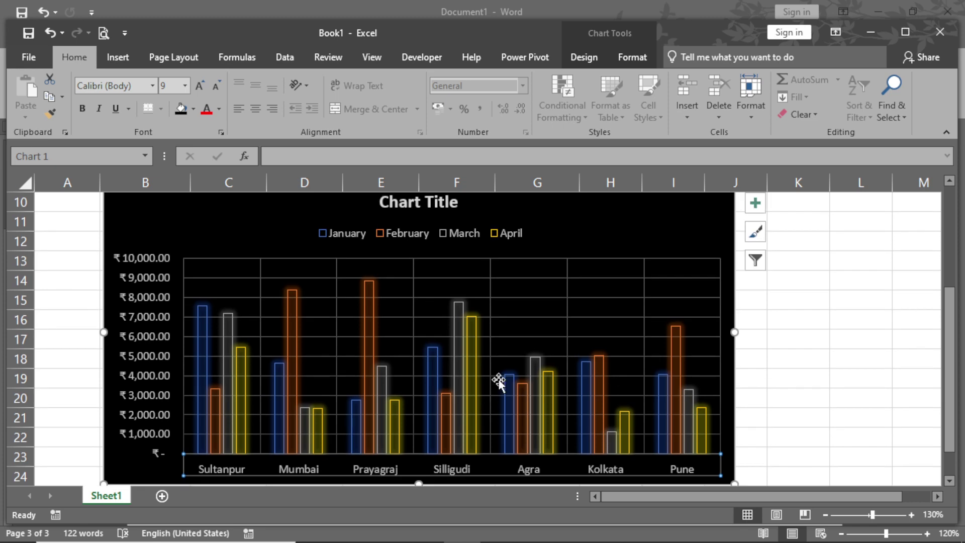
# Examine the plot area's horizontal and vertical major gridlines by selecting each set in turn, ending with the chart area selected.
pyautogui.click(545, 291)
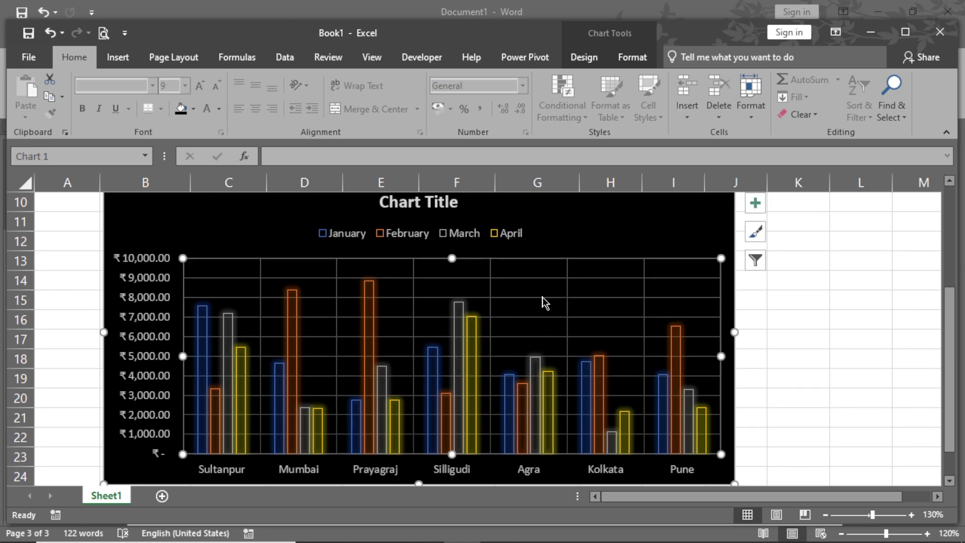
pyautogui.click(545, 297)
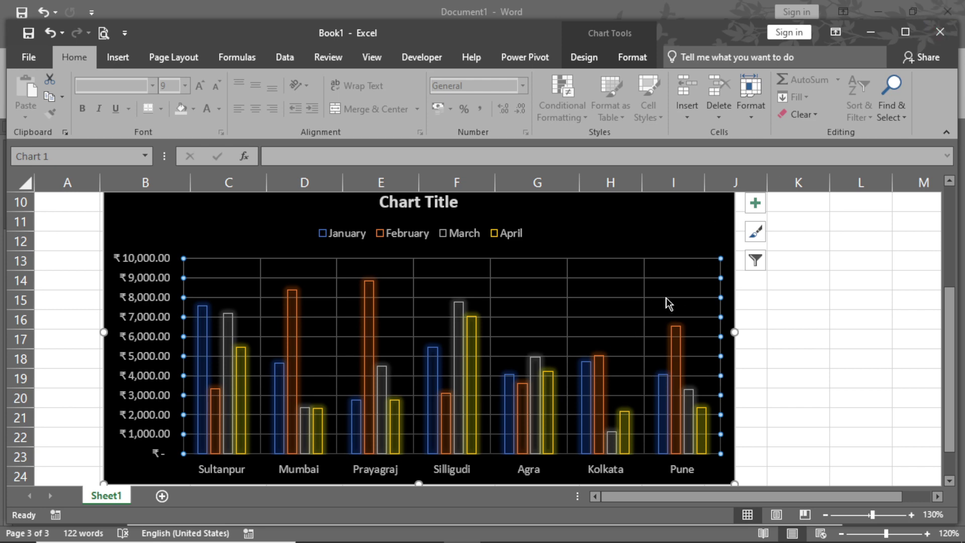
pyautogui.click(645, 291)
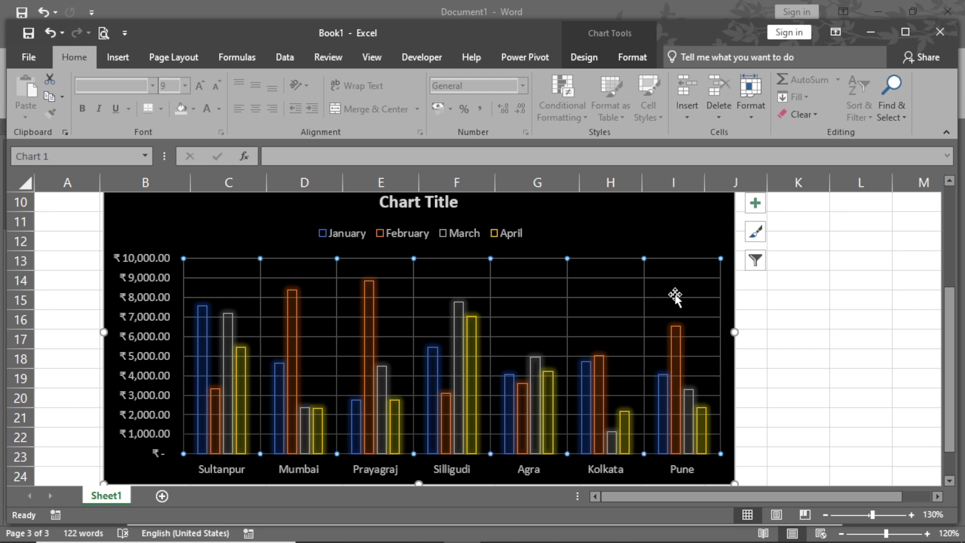
pyautogui.click(604, 279)
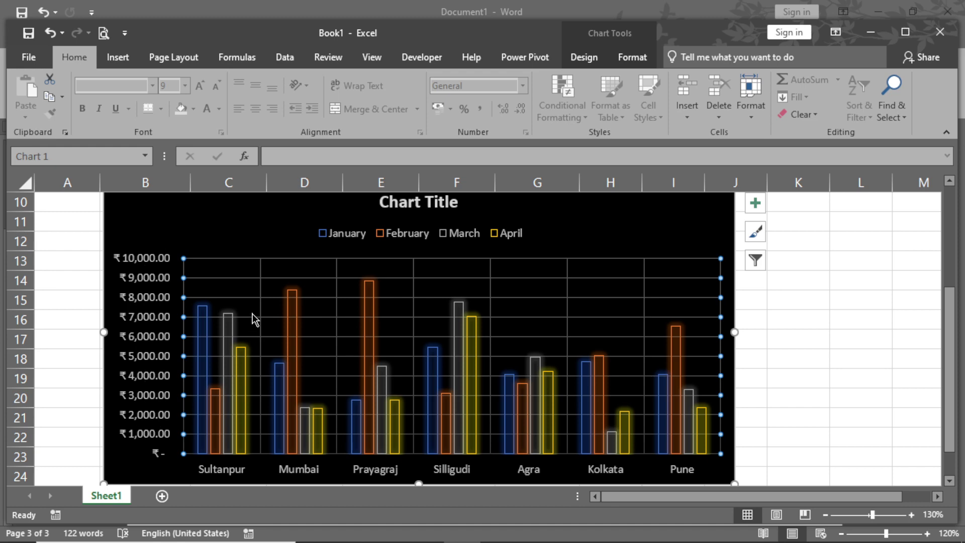
pyautogui.click(261, 291)
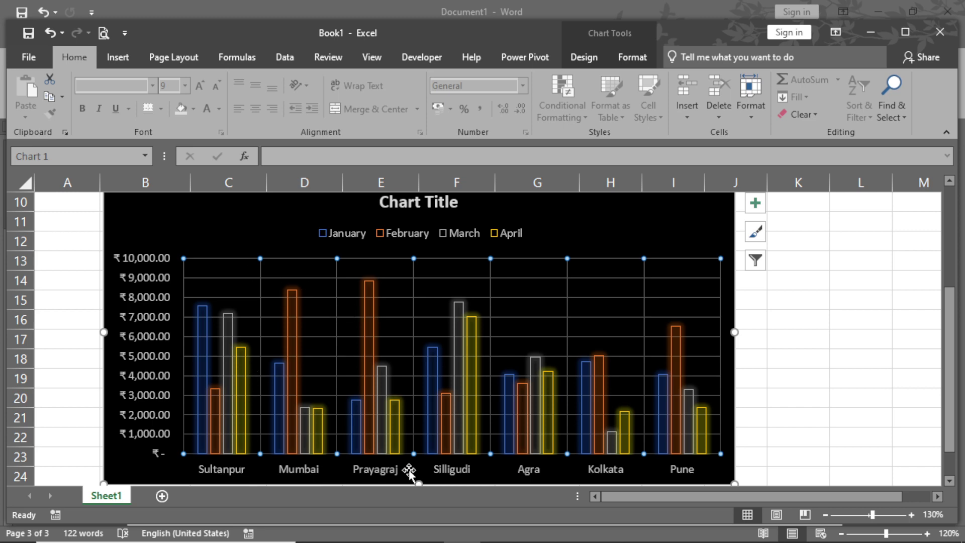
pyautogui.click(536, 317)
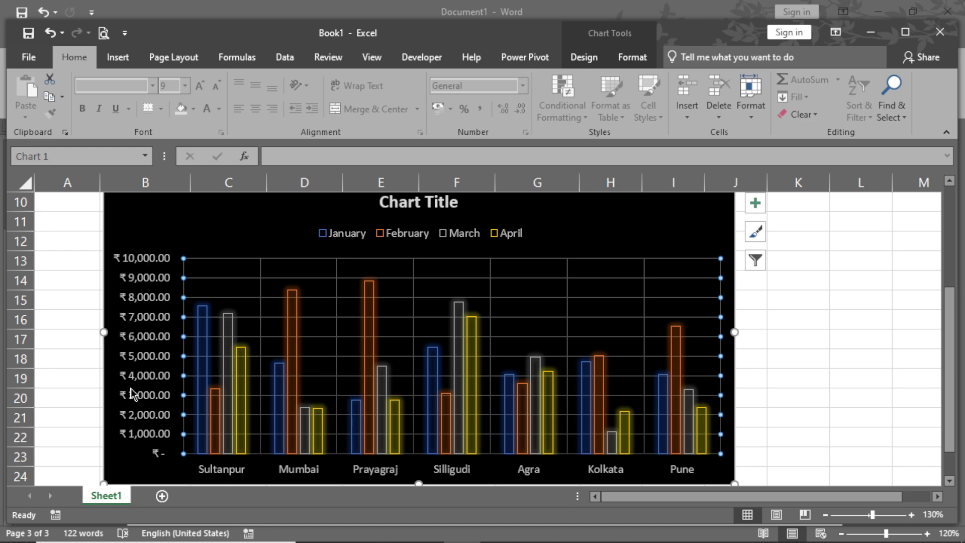
pyautogui.click(261, 288)
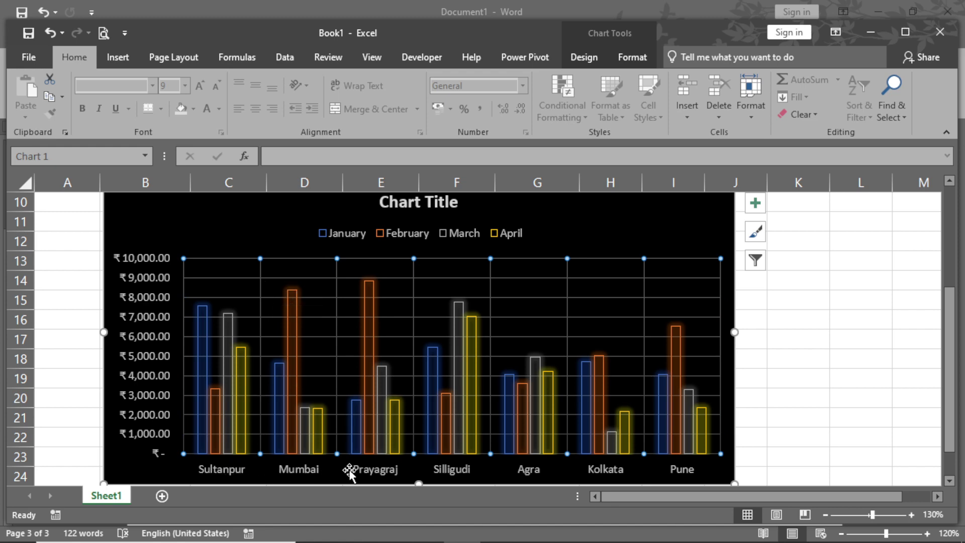
pyautogui.click(601, 309)
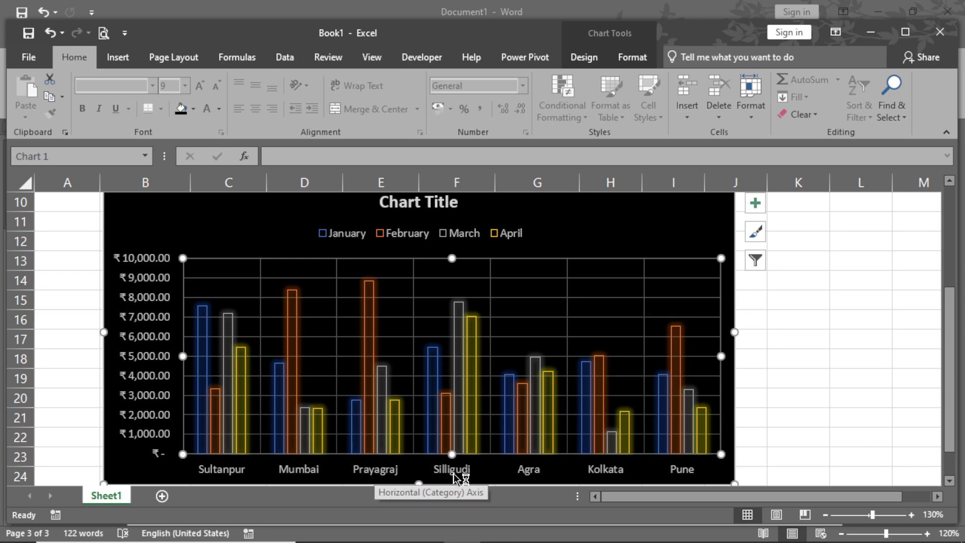
pyautogui.click(605, 317)
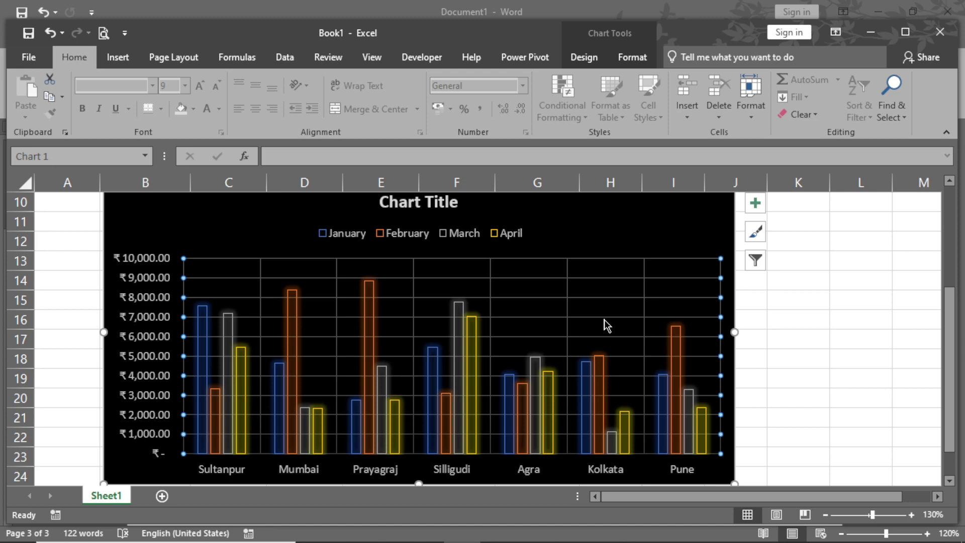
pyautogui.click(568, 294)
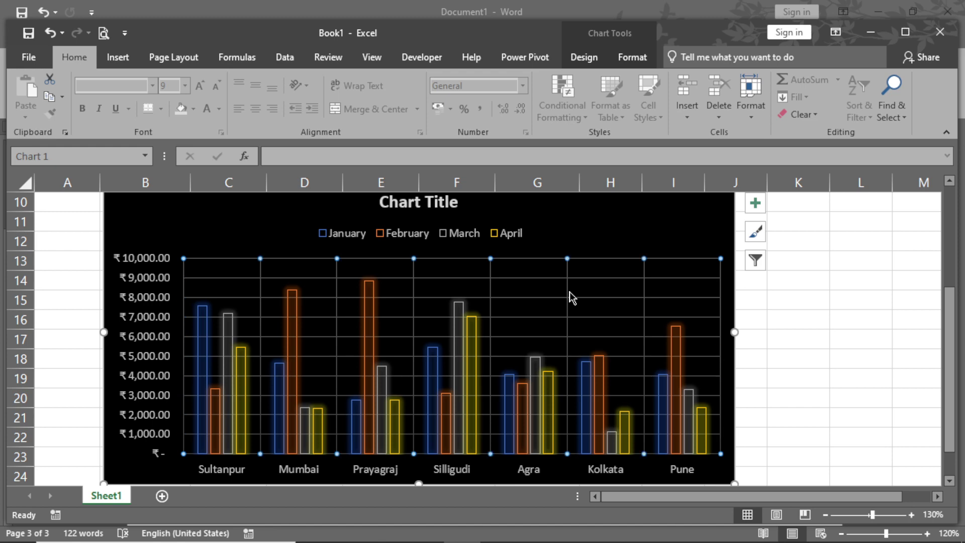
pyautogui.click(606, 311)
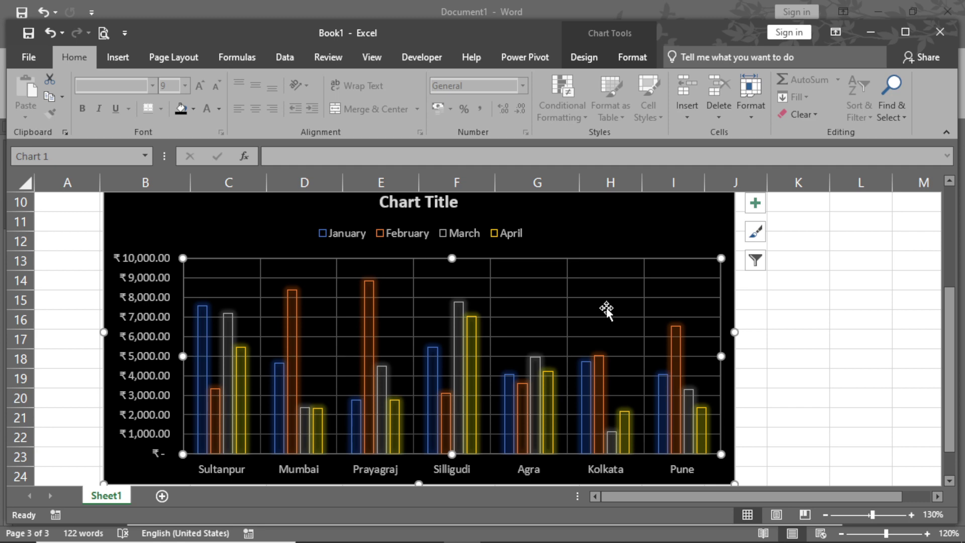
pyautogui.click(664, 239)
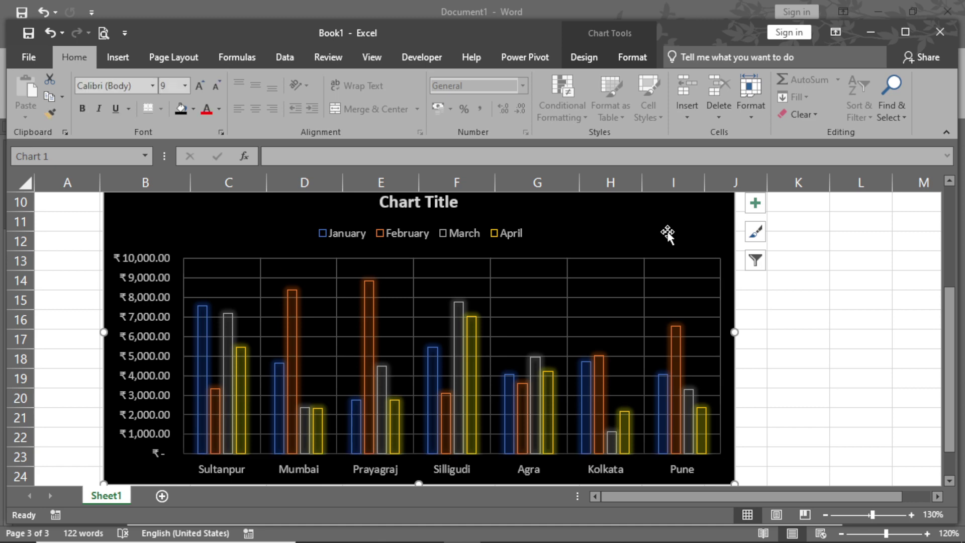
# Compare Sultanpur's district name and January sales in the source table with the columns plotted in the chart.
pyautogui.scroll(1, 652, 279)
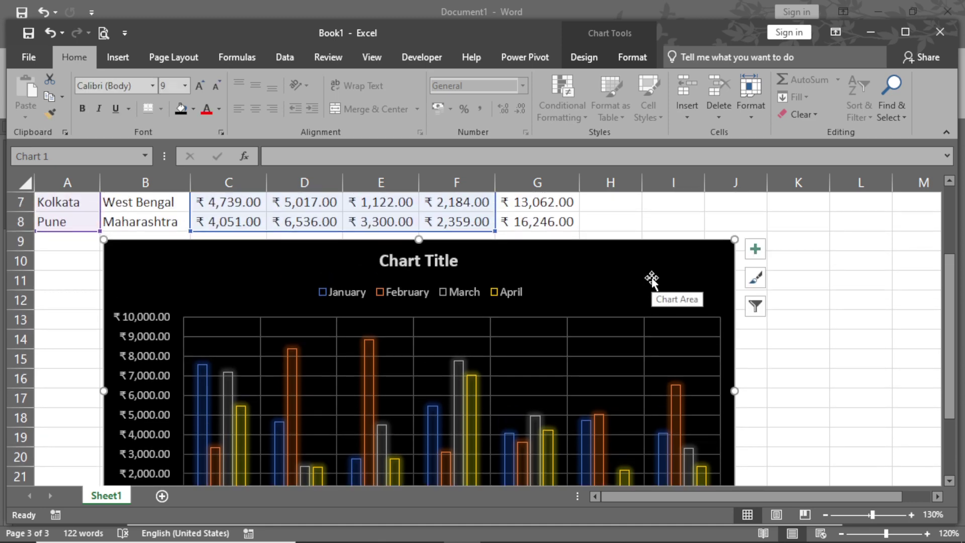
pyautogui.scroll(-1, 652, 279)
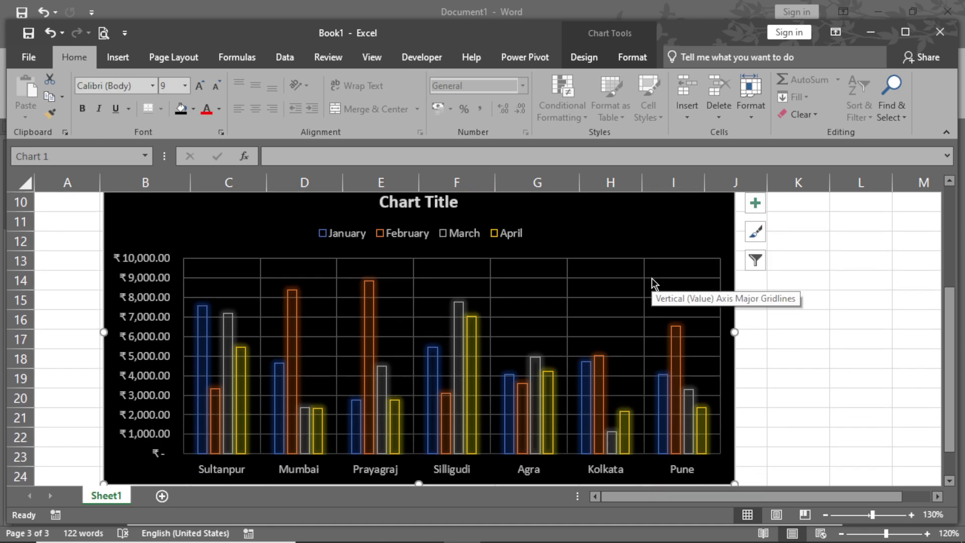
pyautogui.scroll(3, 652, 284)
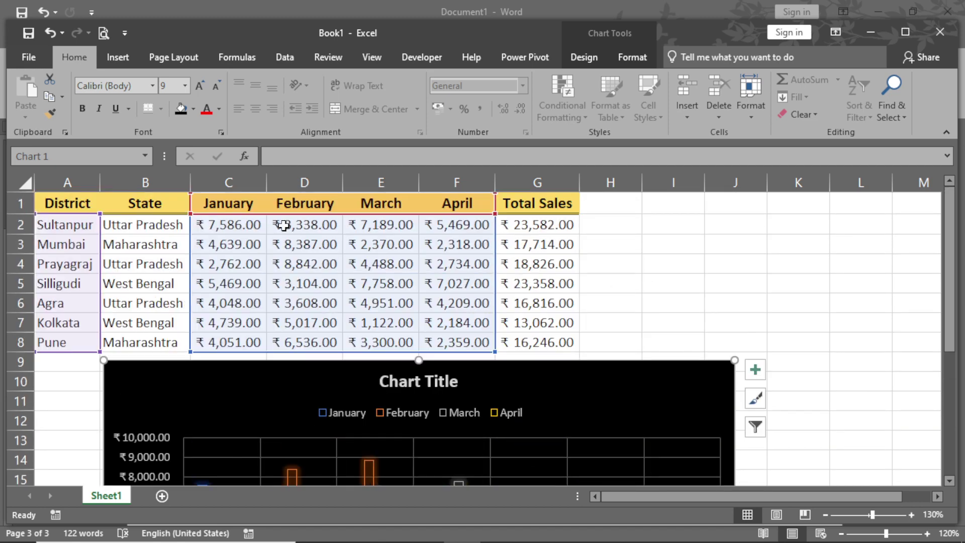
pyautogui.click(80, 225)
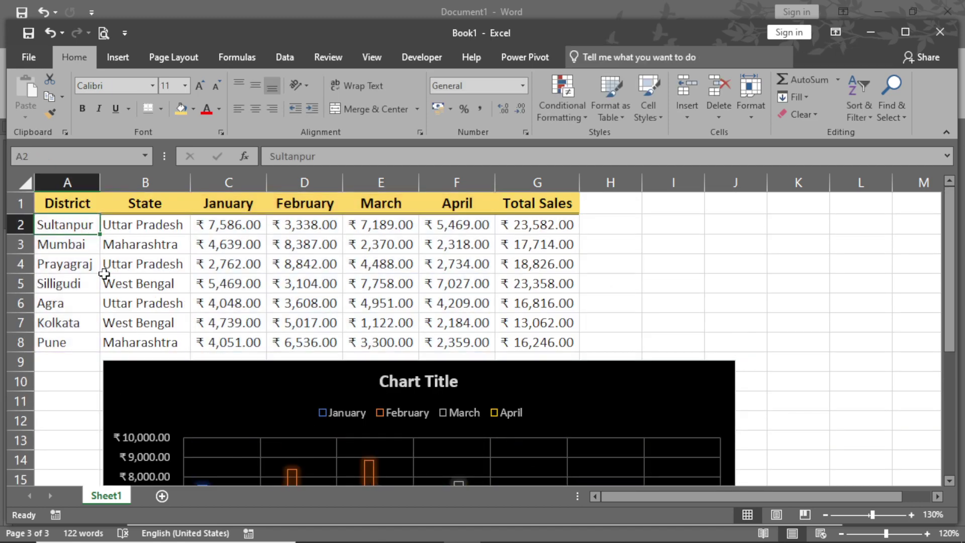
pyautogui.click(226, 230)
pyautogui.scroll(-3, 322, 251)
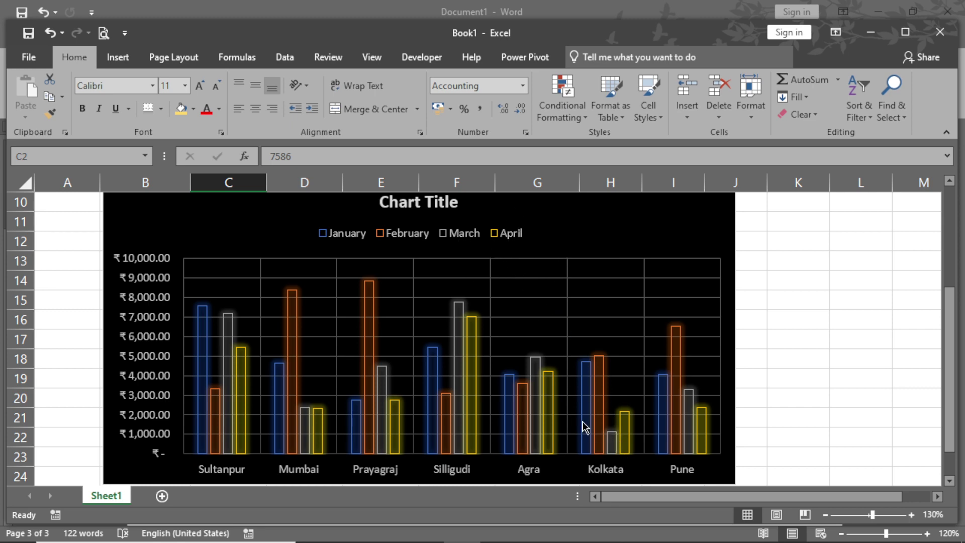
pyautogui.scroll(1, 481, 328)
pyautogui.scroll(3, 481, 328)
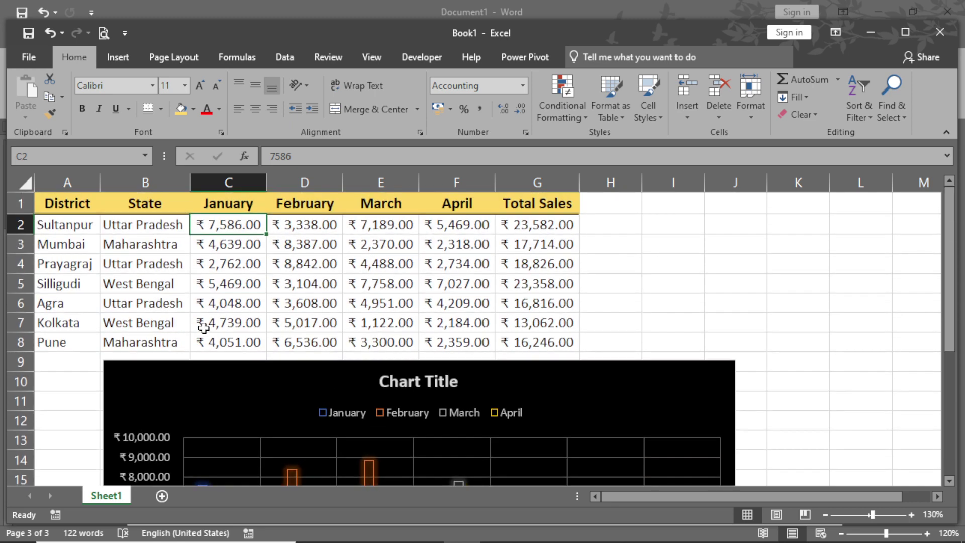
# Set Kolkata's March sales in cell E7 to 5000 while watching its column in the chart.
pyautogui.click(382, 321)
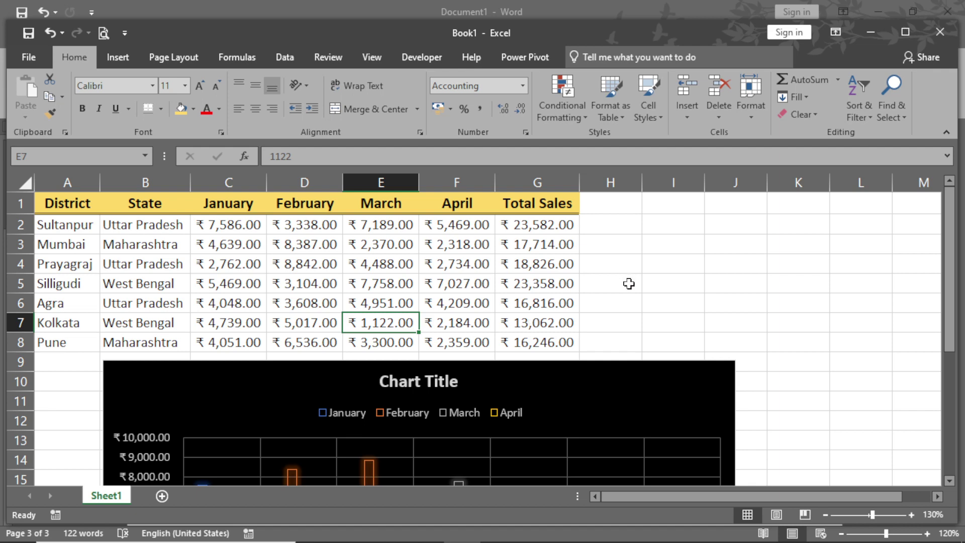
pyautogui.scroll(-1, 629, 282)
pyautogui.write('5000')
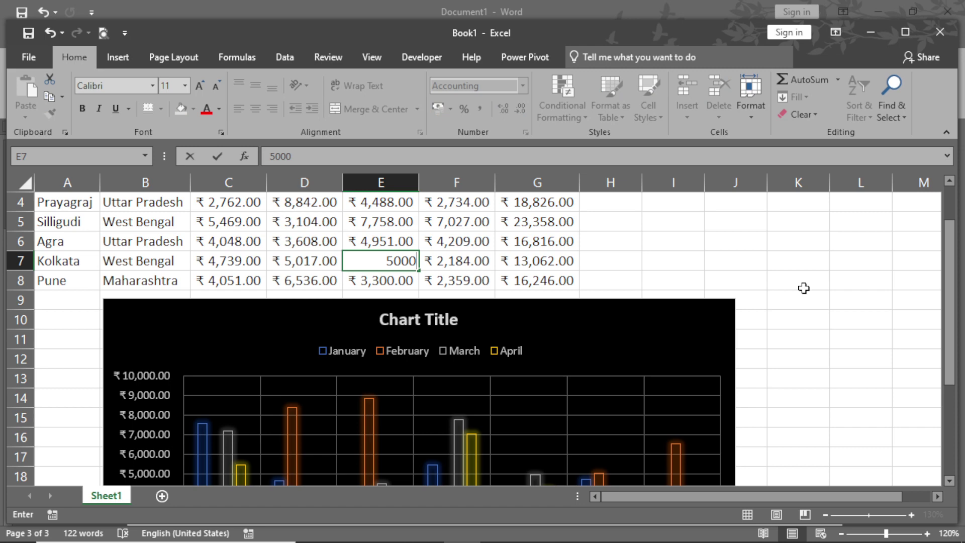
pyautogui.scroll(-2, 804, 288)
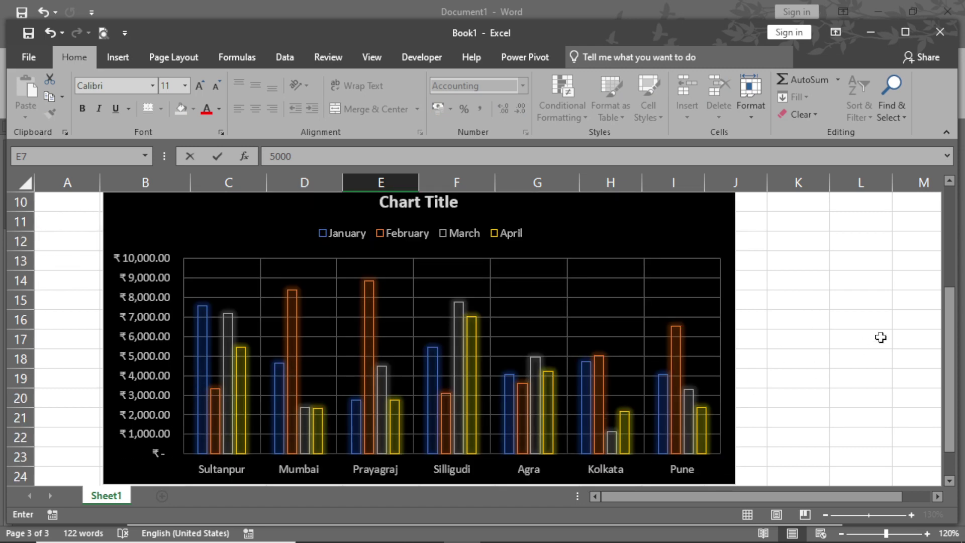
pyautogui.press('Return')
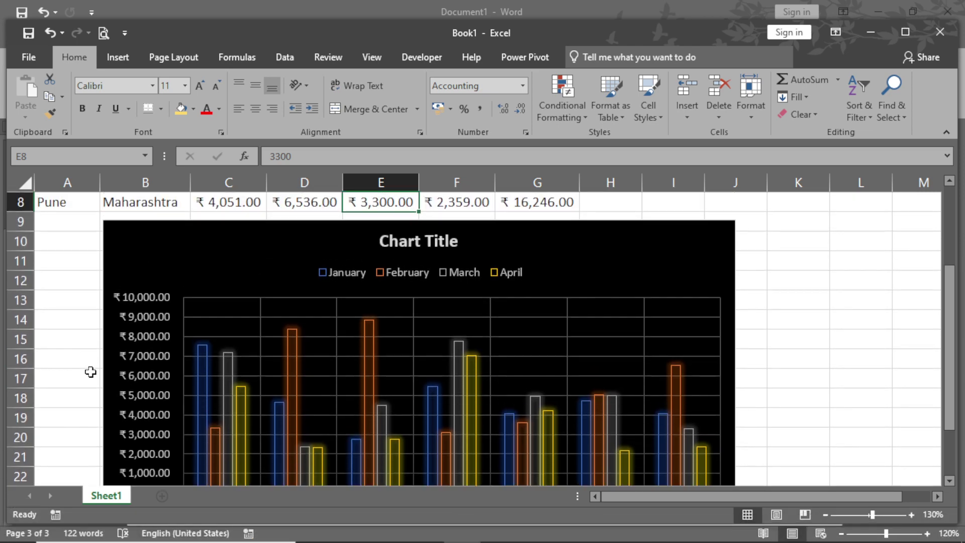
# Set Kolkata's March sales in cell E7 to 6500 and check its column in the chart.
pyautogui.scroll(2, 239, 299)
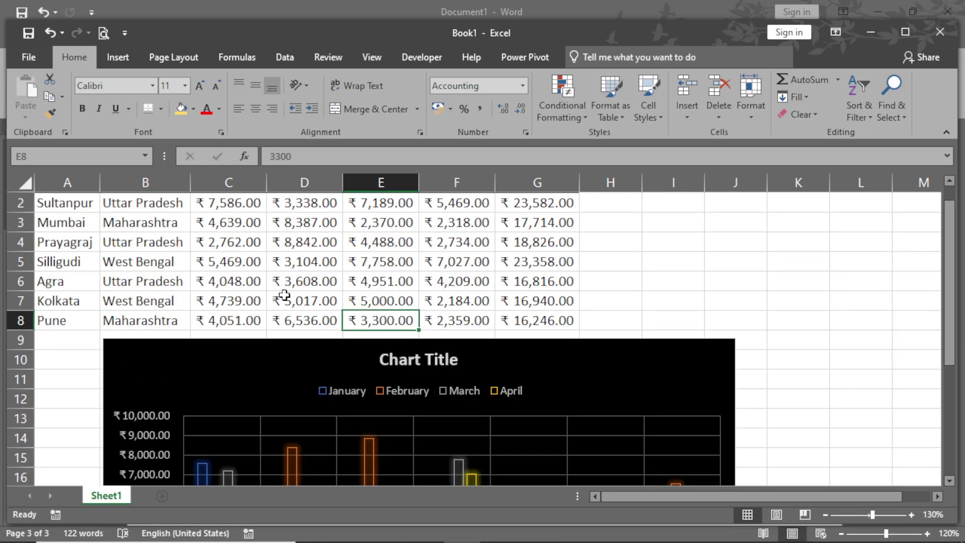
pyautogui.click(360, 300)
pyautogui.write('6500')
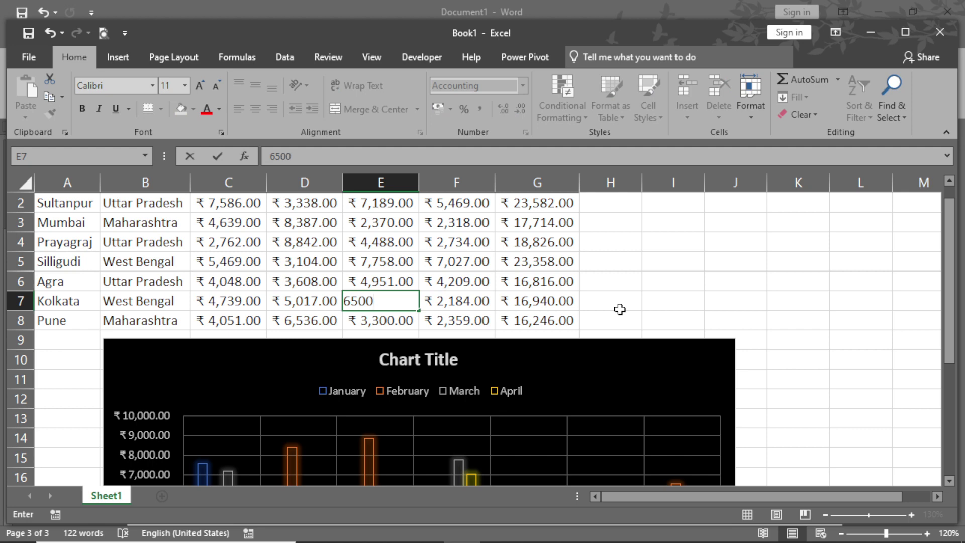
pyautogui.press('Return')
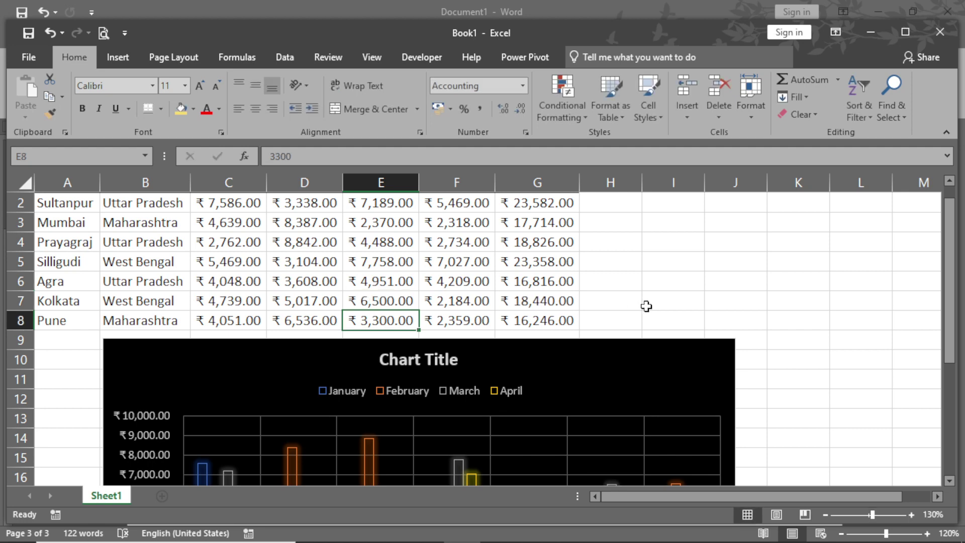
pyautogui.scroll(-2, 645, 304)
pyautogui.scroll(-1, 606, 381)
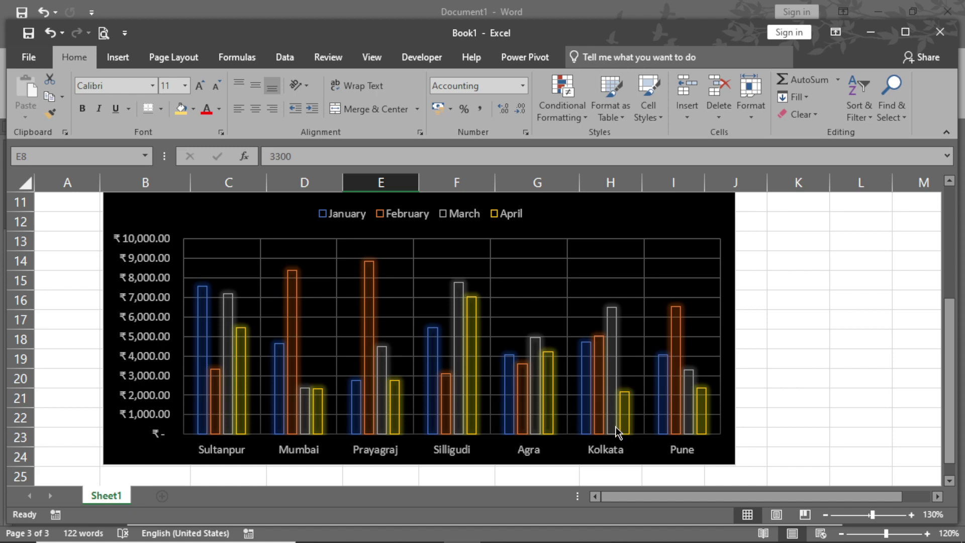
pyautogui.moveTo(618, 431)
pyautogui.scroll(1, 411, 412)
pyautogui.scroll(-2, 408, 406)
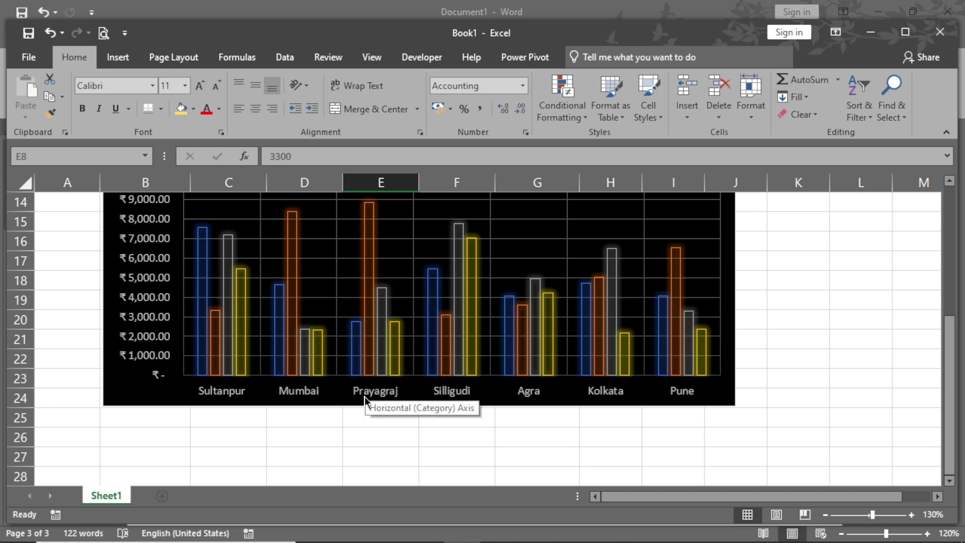
# Set Mumbai's March sales in cell E3 to 4500 and check its column in the chart.
pyautogui.scroll(4, 317, 395)
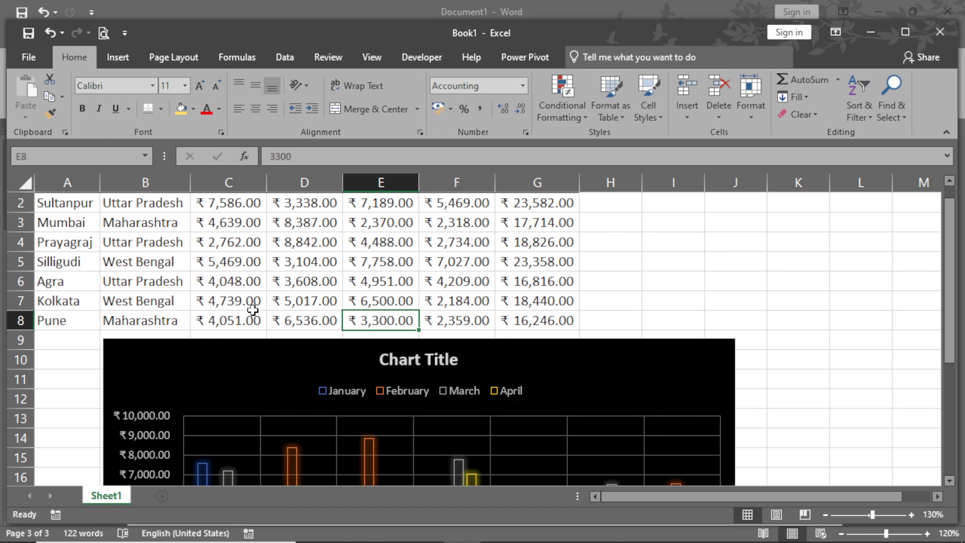
pyautogui.click(385, 217)
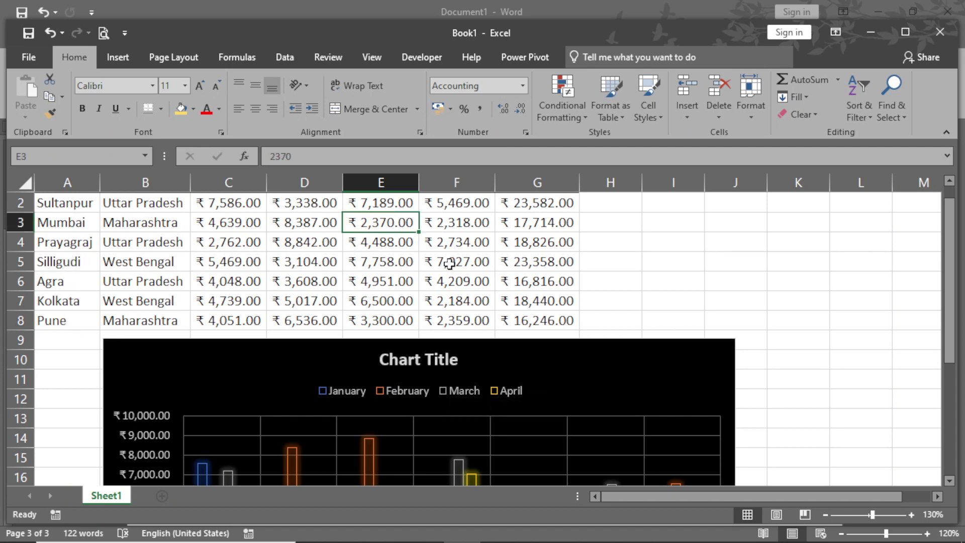
pyautogui.scroll(1, 477, 282)
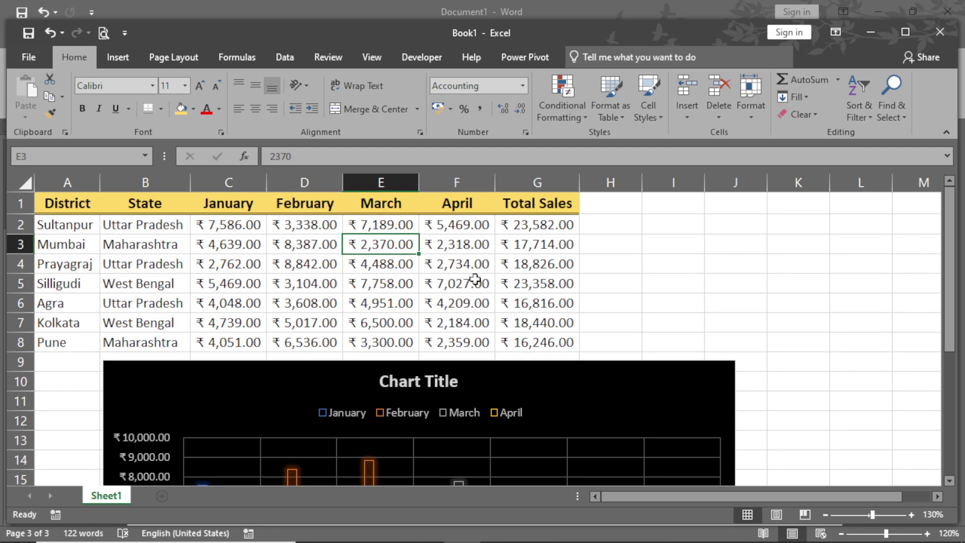
pyautogui.write('4500')
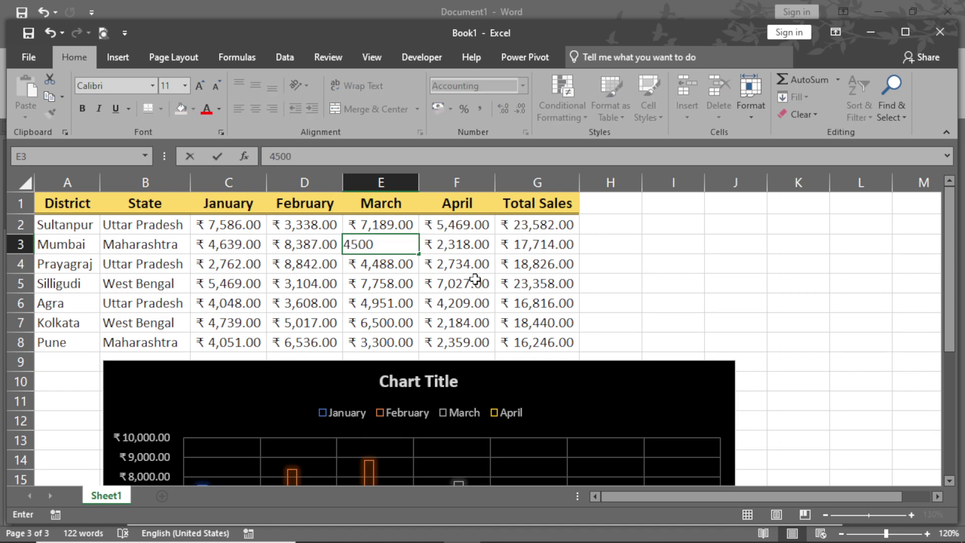
pyautogui.press('Return')
pyautogui.scroll(-4, 496, 274)
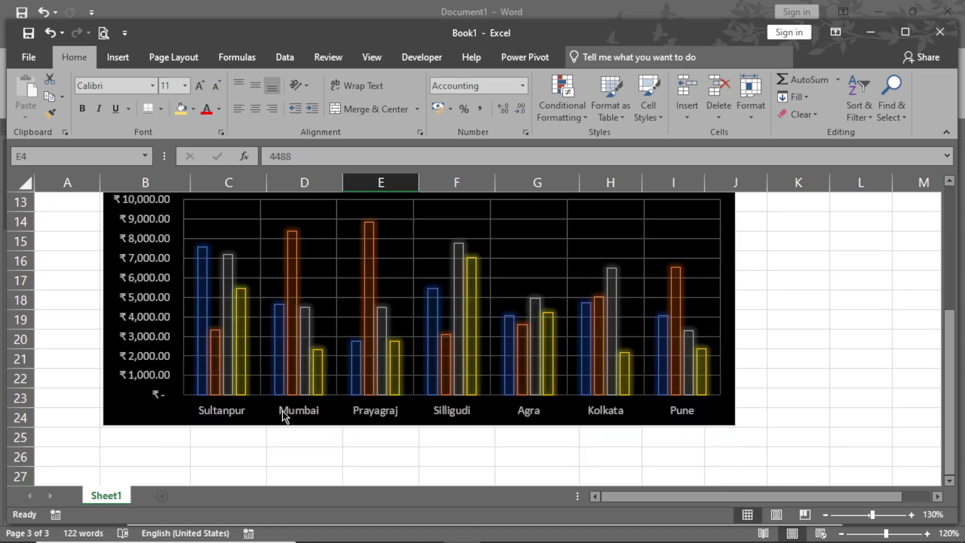
pyautogui.moveTo(319, 357)
pyautogui.scroll(4, 319, 327)
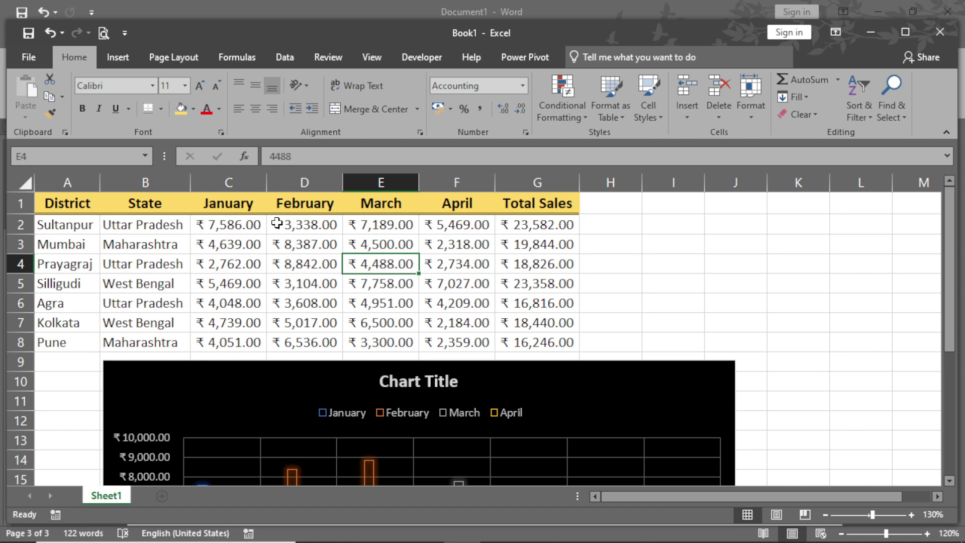
# Compare the monthly sales rows of the source table with the district columns plotted in the chart.
pyautogui.scroll(-3, 427, 392)
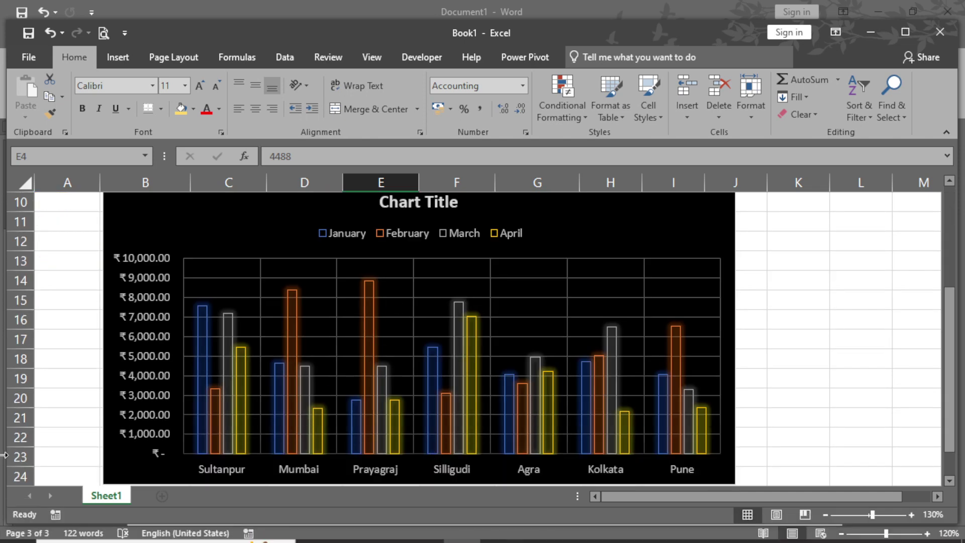
pyautogui.scroll(1, 391, 335)
pyautogui.scroll(-3, 391, 336)
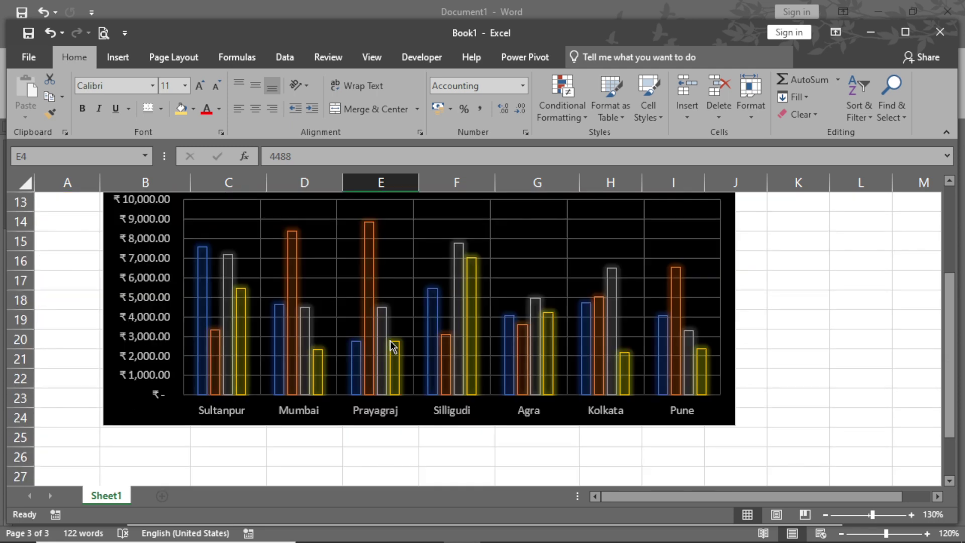
pyautogui.scroll(5, 396, 337)
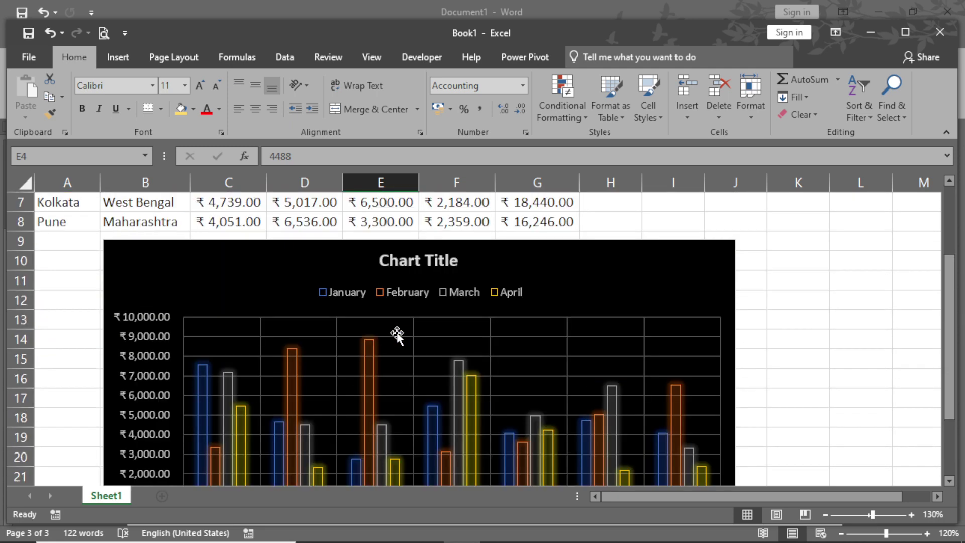
pyautogui.scroll(-4, 401, 322)
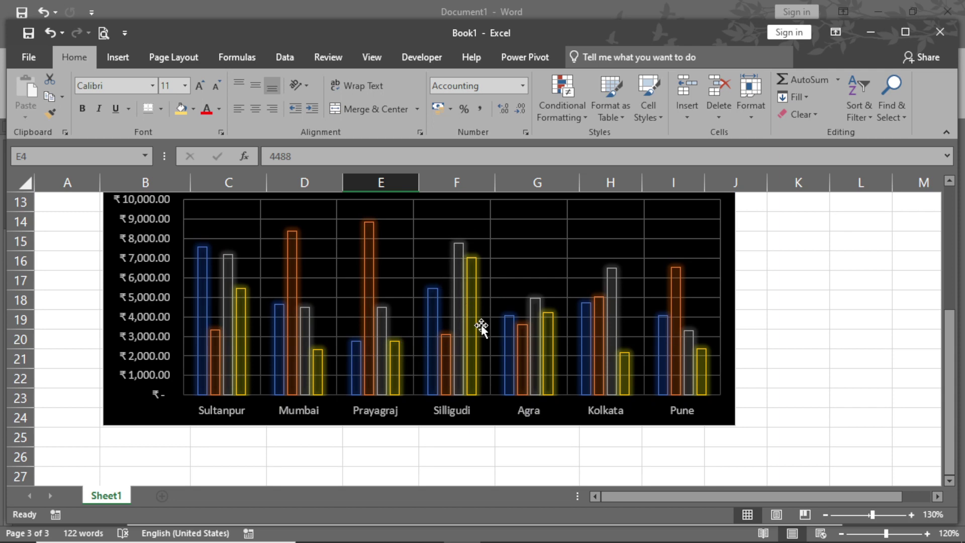
pyautogui.scroll(4, 477, 322)
pyautogui.scroll(-2, 468, 325)
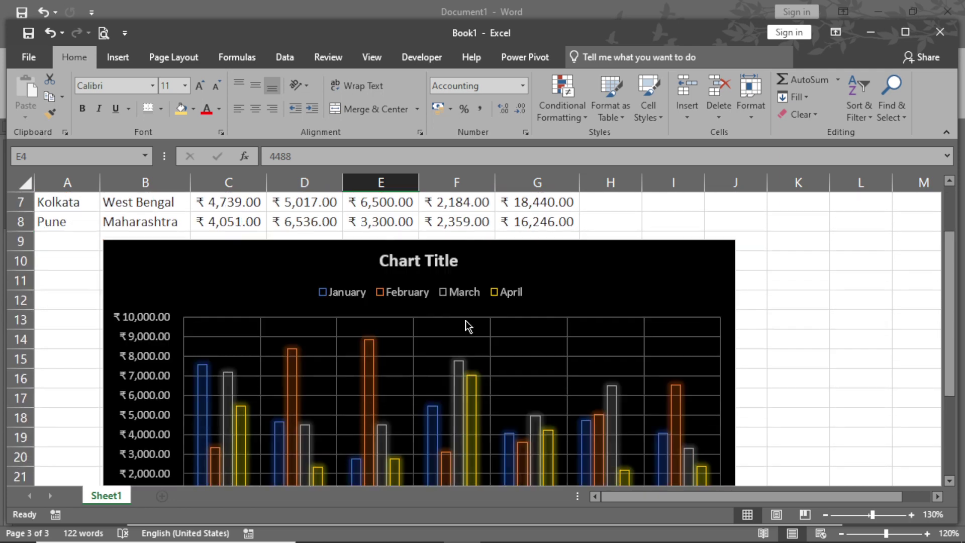
# Review the elements that can be added to the selected chart, including error bars and axes, and locate its horizontal and vertical axes.
pyautogui.click(664, 255)
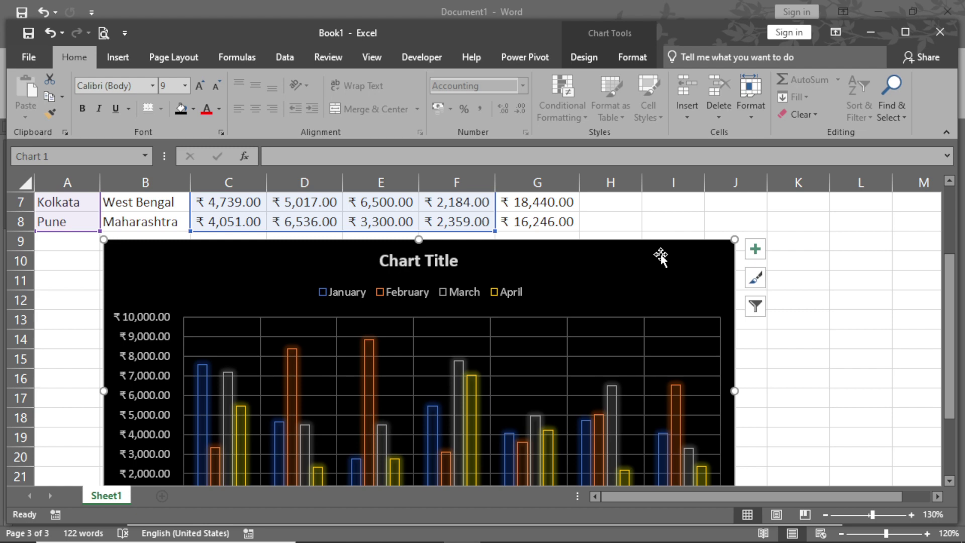
pyautogui.click(584, 58)
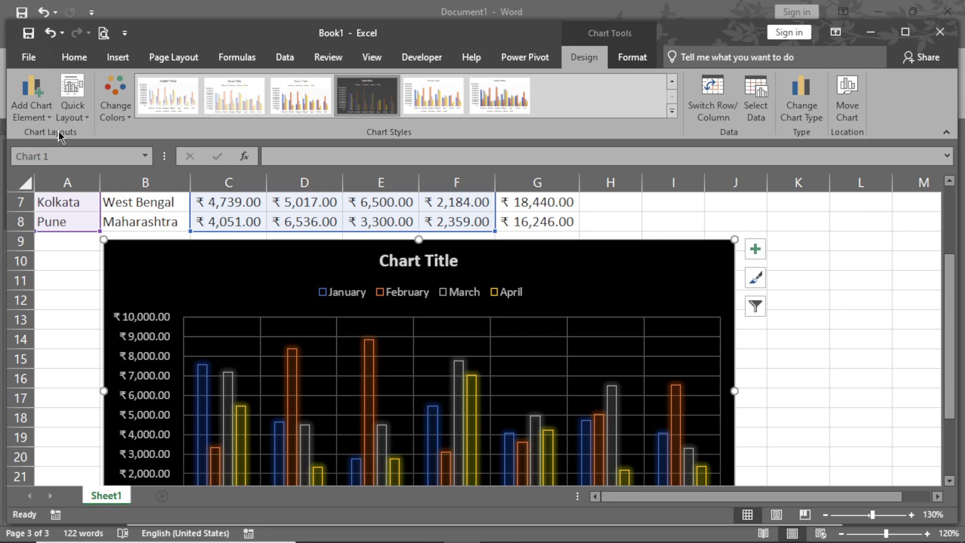
pyautogui.click(45, 106)
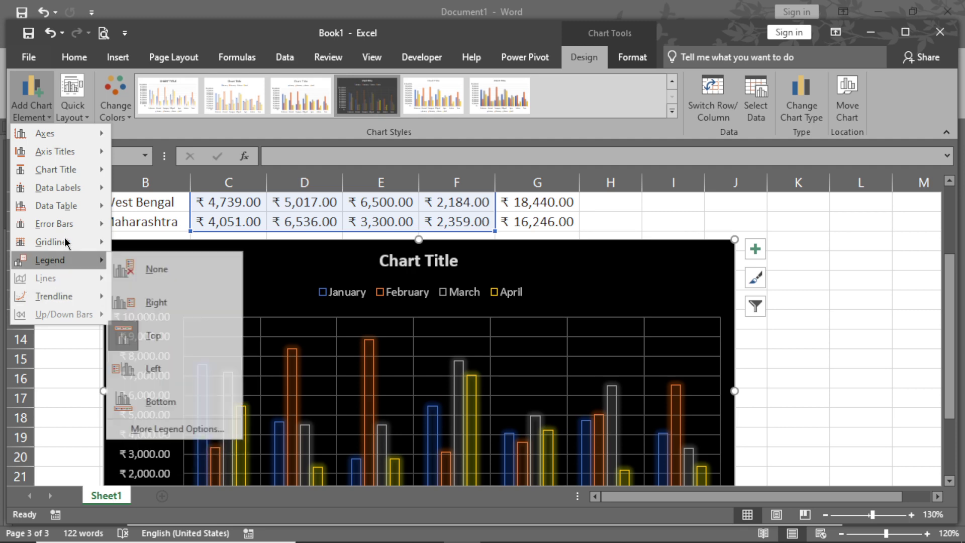
pyautogui.moveTo(69, 224)
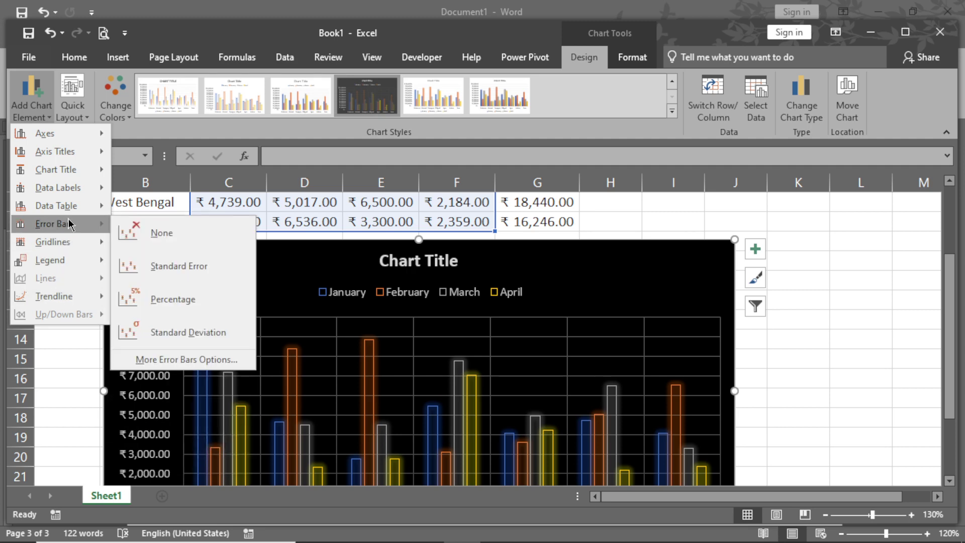
pyautogui.moveTo(49, 138)
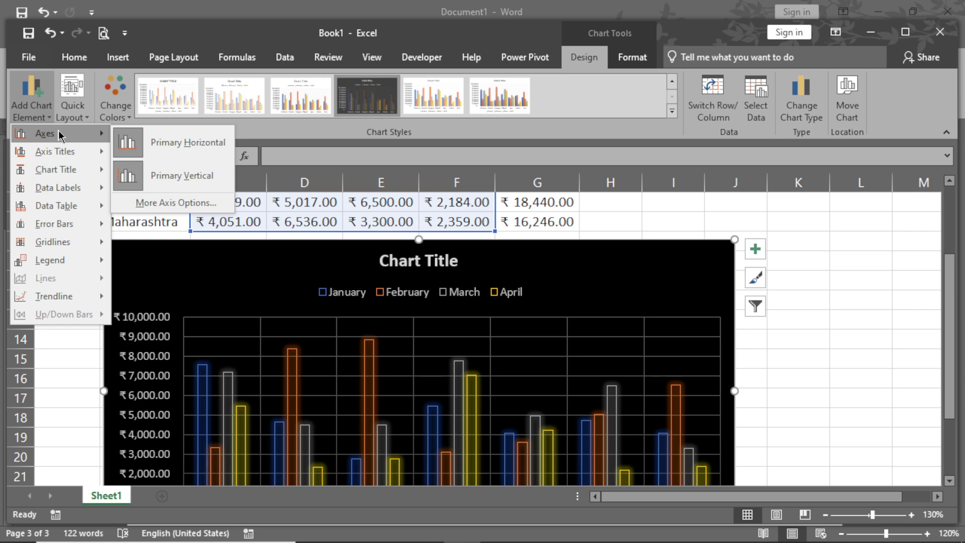
pyautogui.click(231, 265)
pyautogui.scroll(-3, 252, 322)
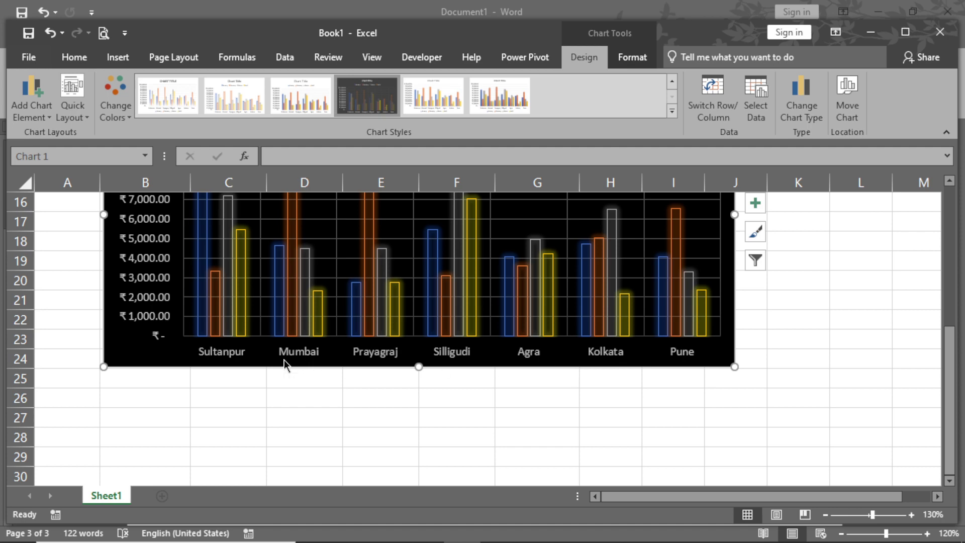
pyautogui.scroll(2, 285, 360)
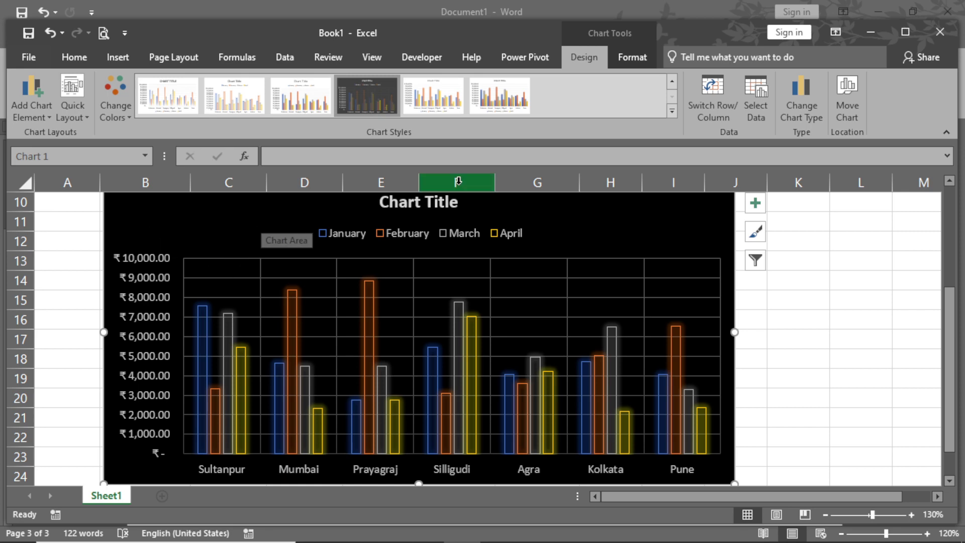
pyautogui.scroll(-1, 147, 327)
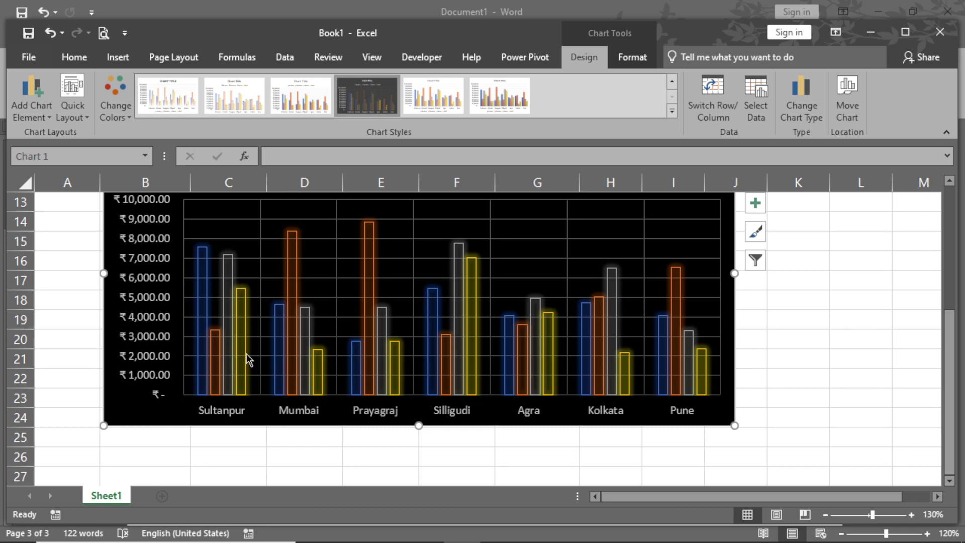
pyautogui.scroll(3, 246, 359)
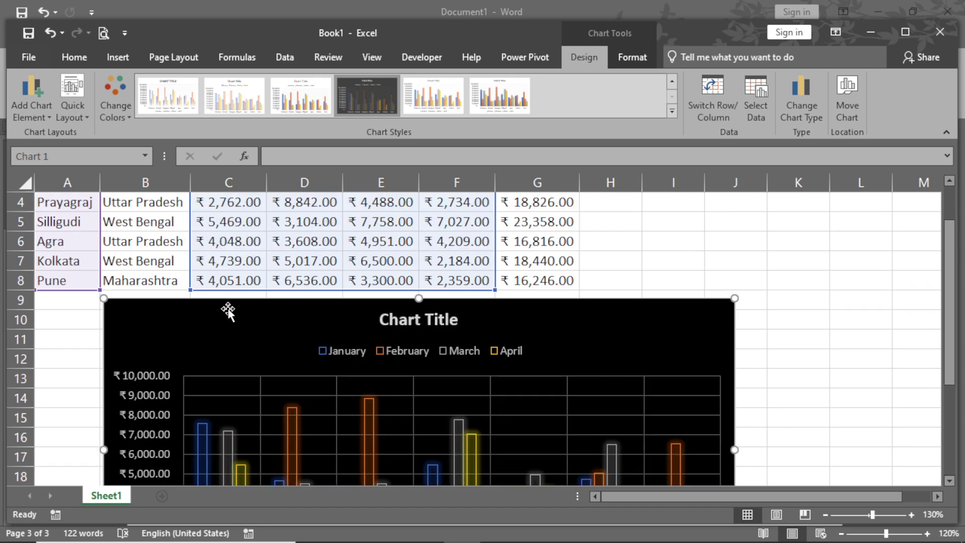
# Hide the chart's primary horizontal axis and primary vertical axis.
pyautogui.click(29, 103)
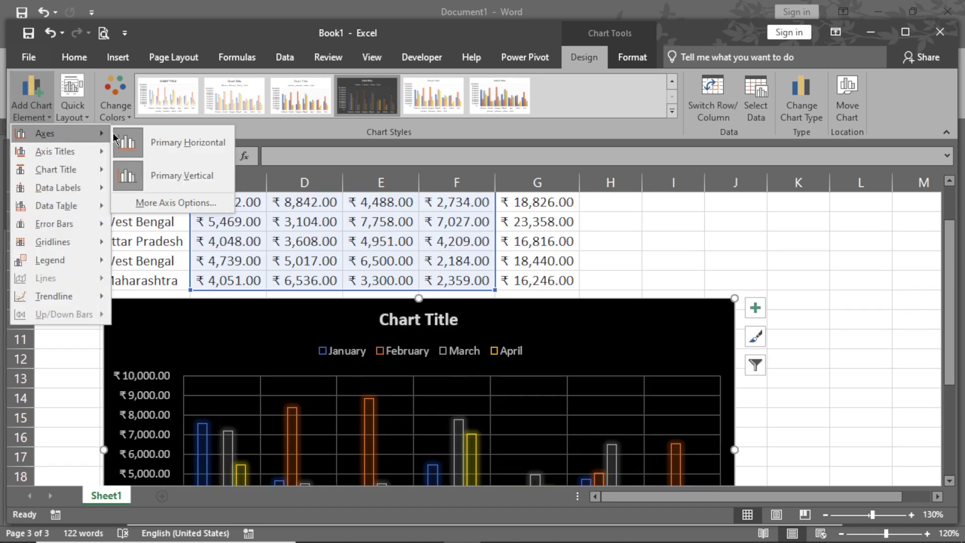
pyautogui.click(167, 146)
pyautogui.scroll(-6, 173, 331)
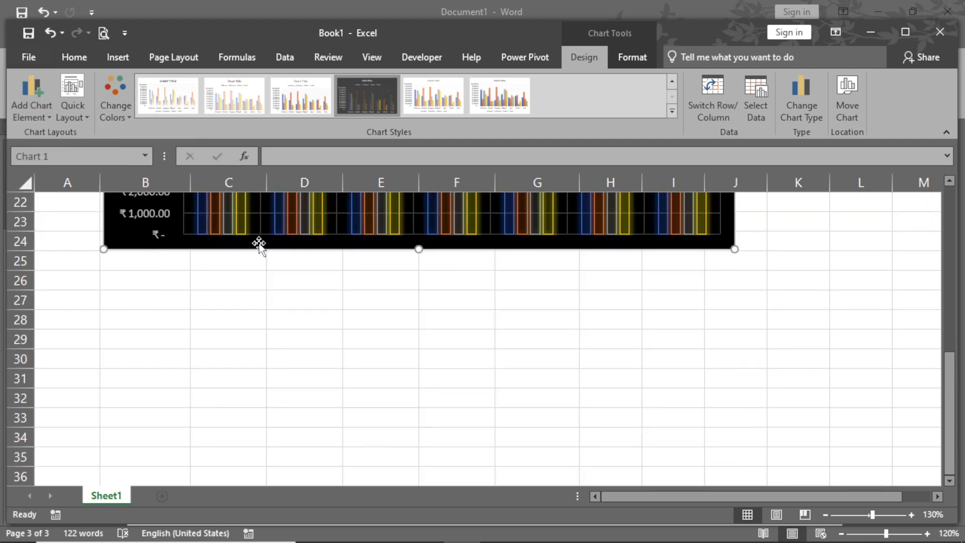
pyautogui.click(29, 103)
pyautogui.moveTo(55, 141)
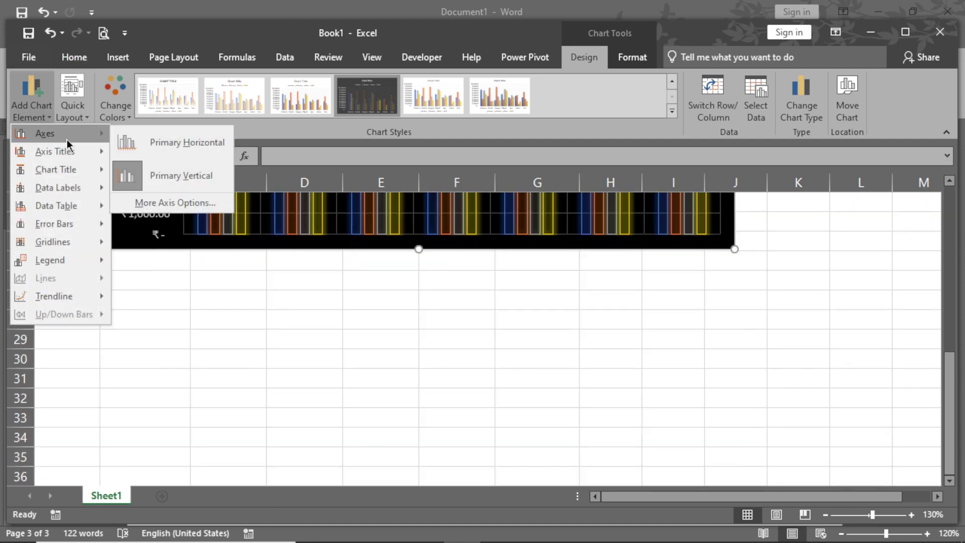
pyautogui.click(192, 174)
pyautogui.scroll(3, 215, 293)
pyautogui.scroll(3, 215, 293)
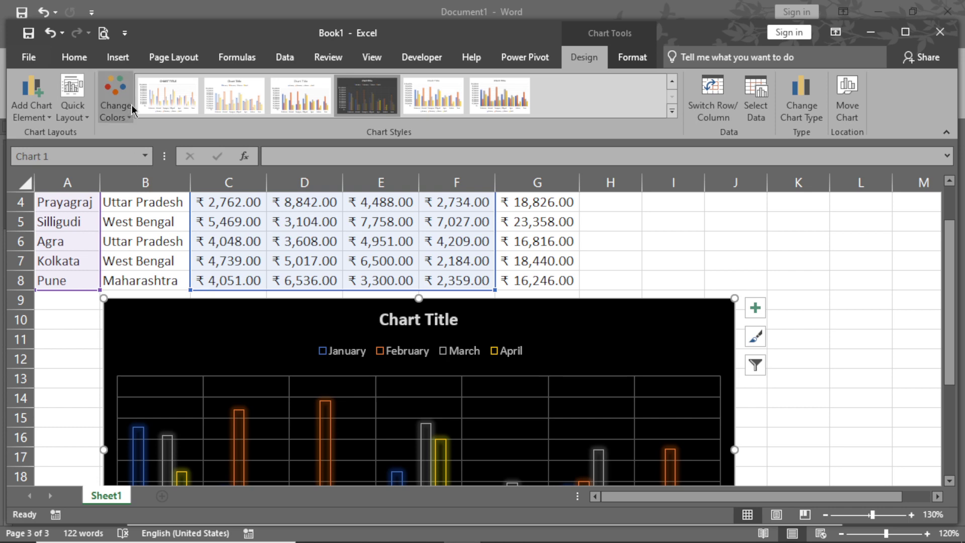
# Show the chart's primary horizontal and primary vertical axes again and check both in the chart.
pyautogui.click(31, 108)
pyautogui.moveTo(68, 135)
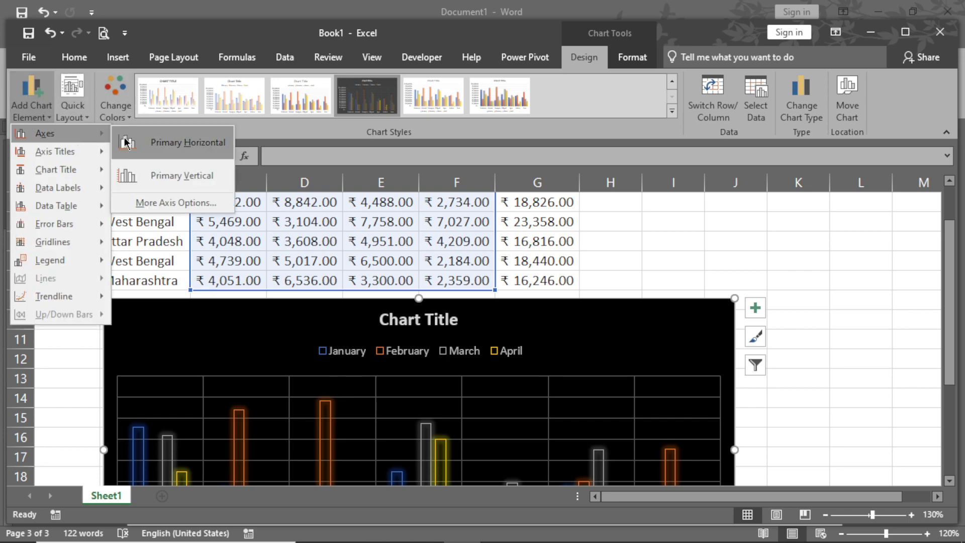
pyautogui.click(191, 134)
pyautogui.click(31, 104)
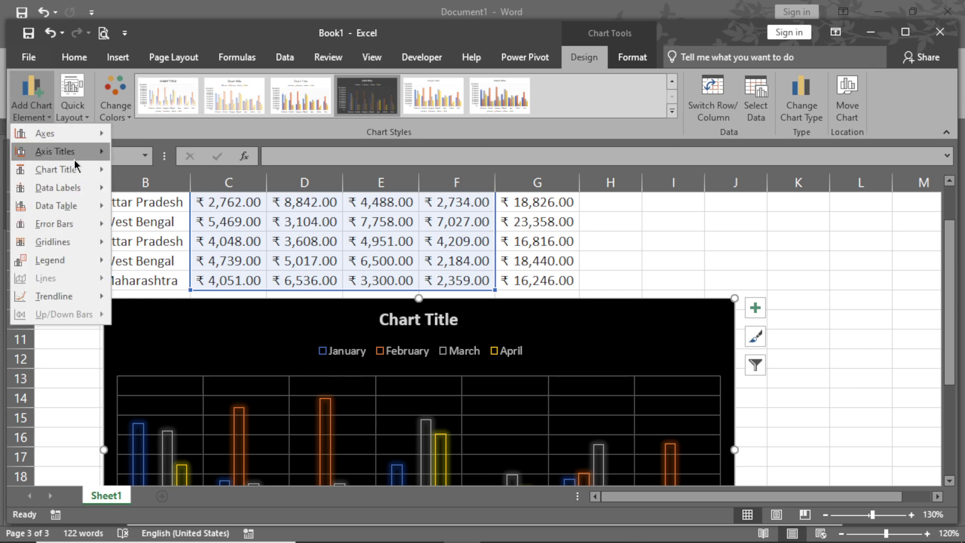
pyautogui.moveTo(96, 137)
pyautogui.click(182, 176)
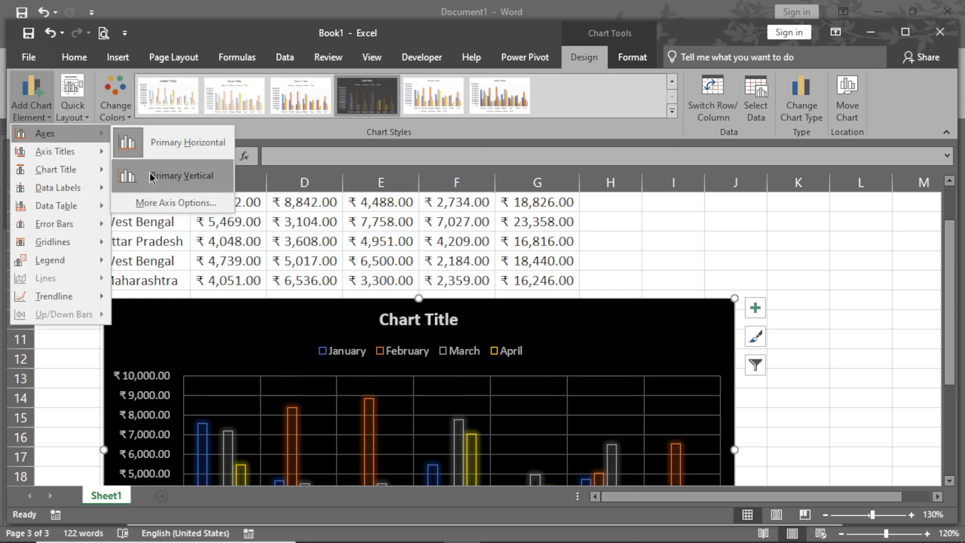
pyautogui.scroll(-2, 279, 330)
pyautogui.scroll(-3, 288, 340)
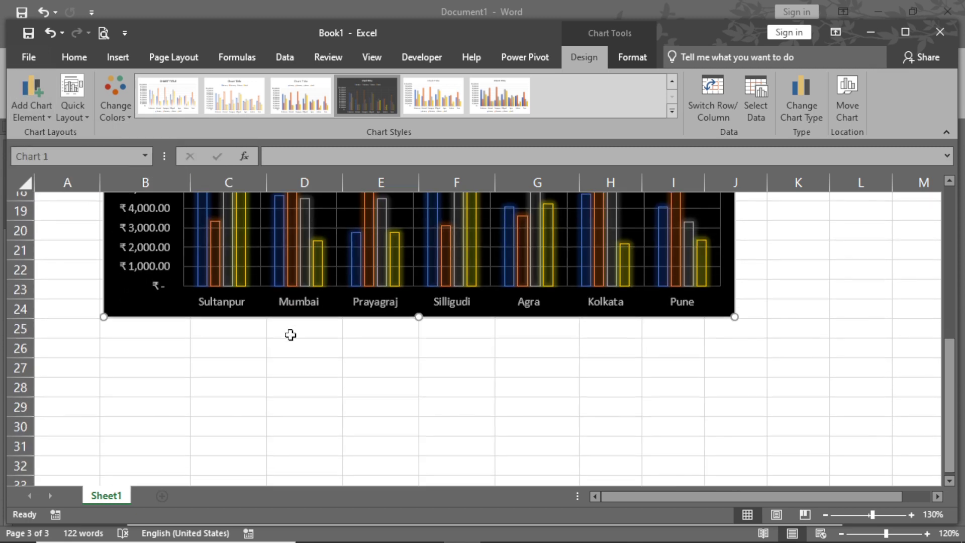
pyautogui.scroll(3, 366, 302)
# Review the axis title options and add a primary horizontal axis title below the district names.
pyautogui.click(34, 96)
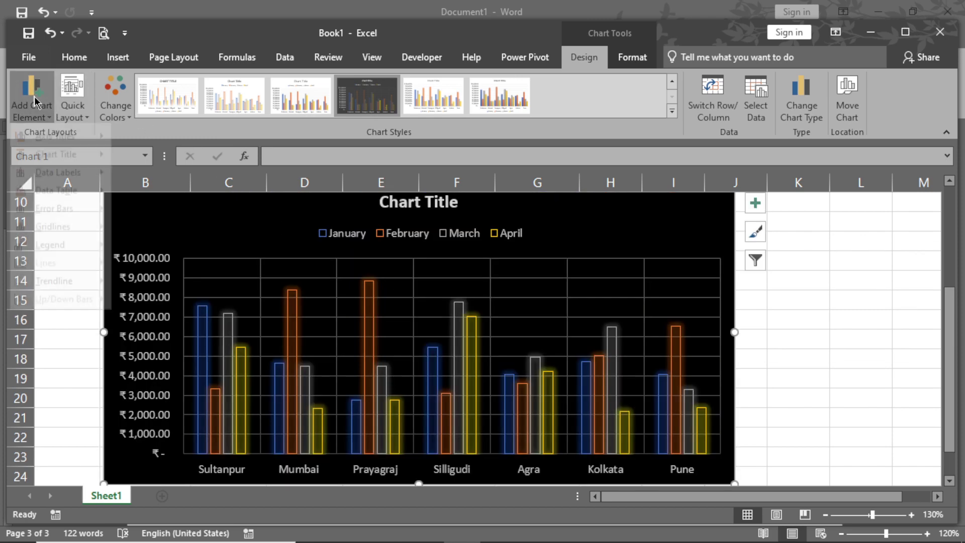
pyautogui.moveTo(76, 148)
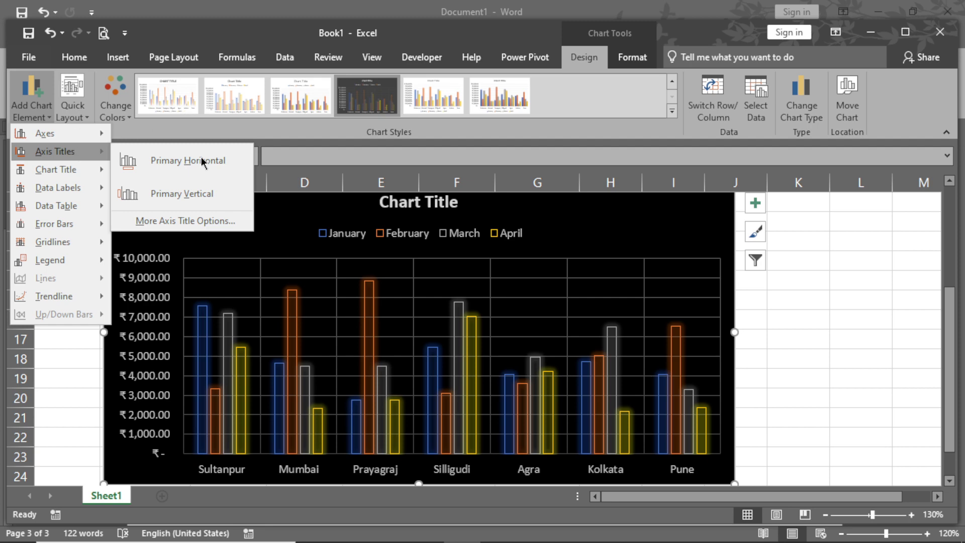
pyautogui.click(822, 237)
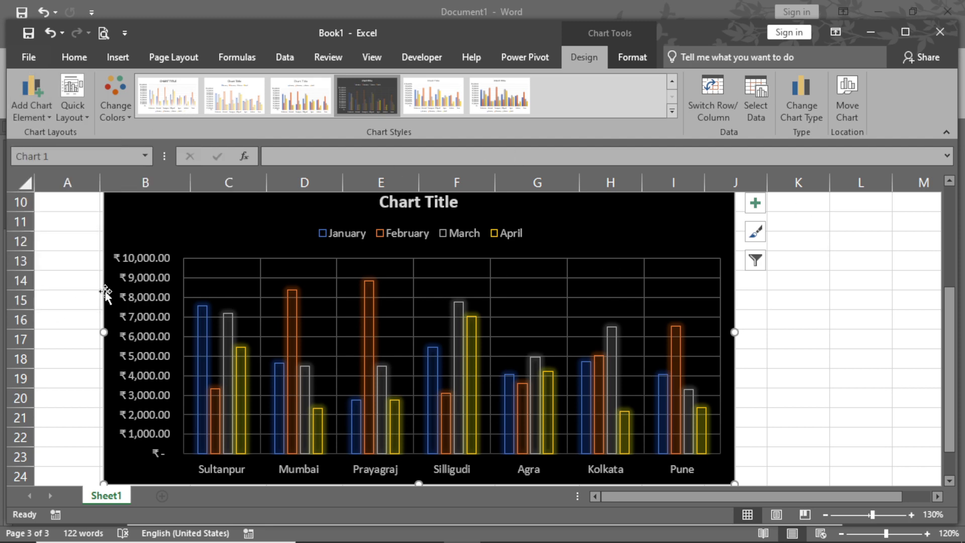
pyautogui.scroll(-2, 356, 399)
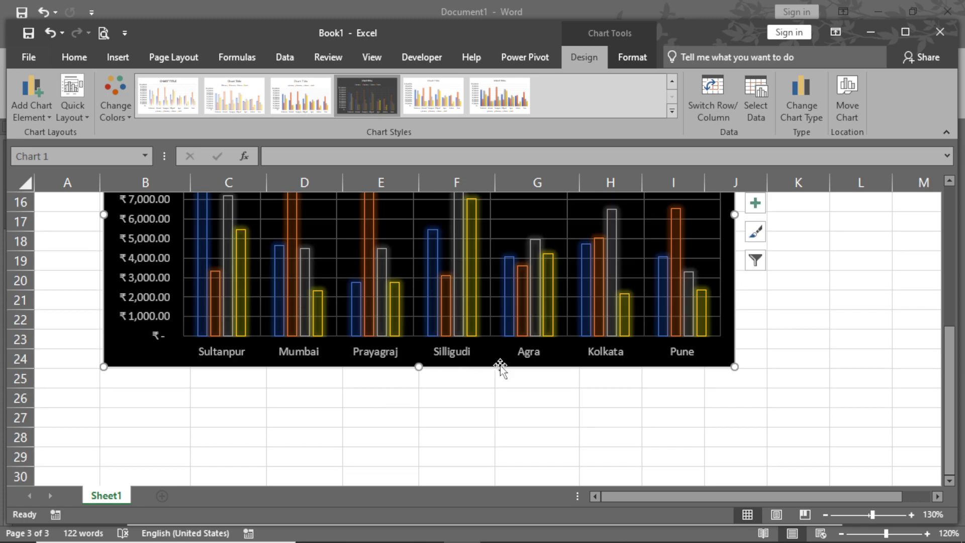
pyautogui.scroll(2, 491, 378)
pyautogui.click(29, 87)
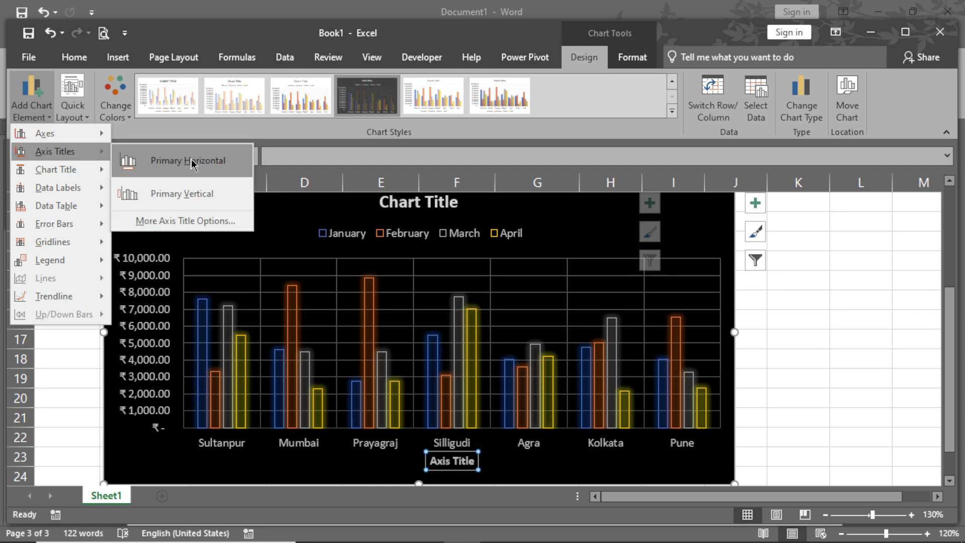
pyautogui.click(191, 159)
pyautogui.scroll(-1, 498, 372)
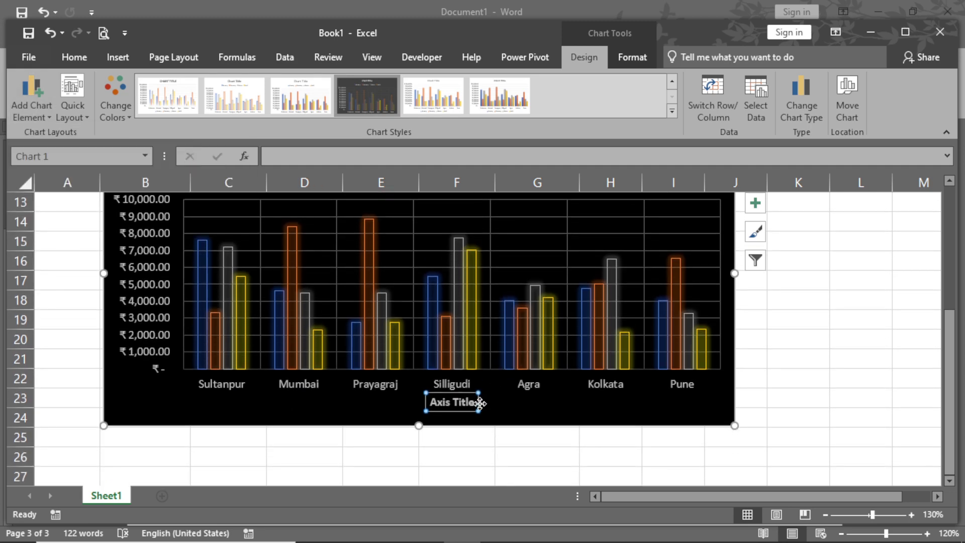
pyautogui.scroll(2, 505, 418)
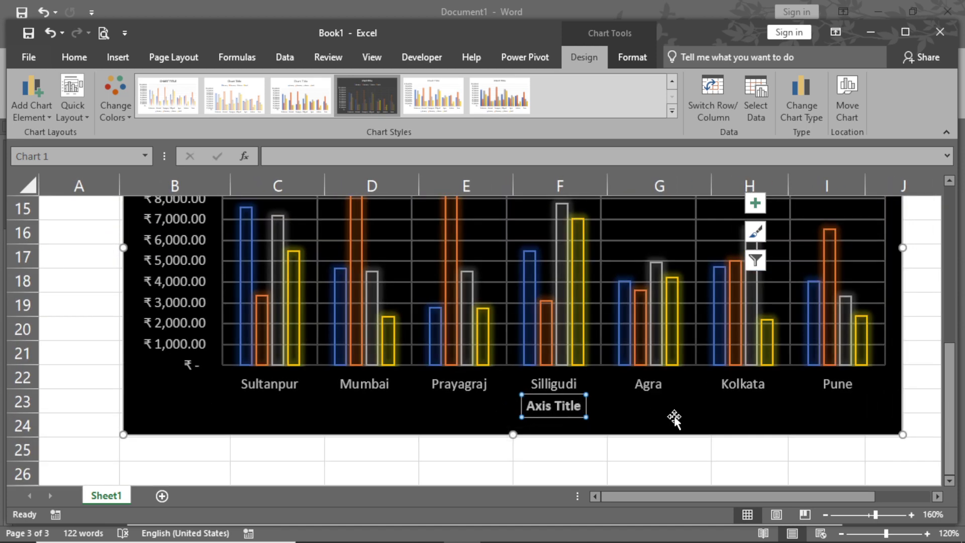
# Replace the placeholder text of the chart's horizontal axis title with "District".
pyautogui.press('BackSpace')
pyautogui.press('BackSpace')
pyautogui.press('BackSpace')
pyautogui.press('BackSpace')
pyautogui.press('BackSpace')
pyautogui.press('BackSpace')
pyautogui.press('BackSpace')
pyautogui.press('BackSpace')
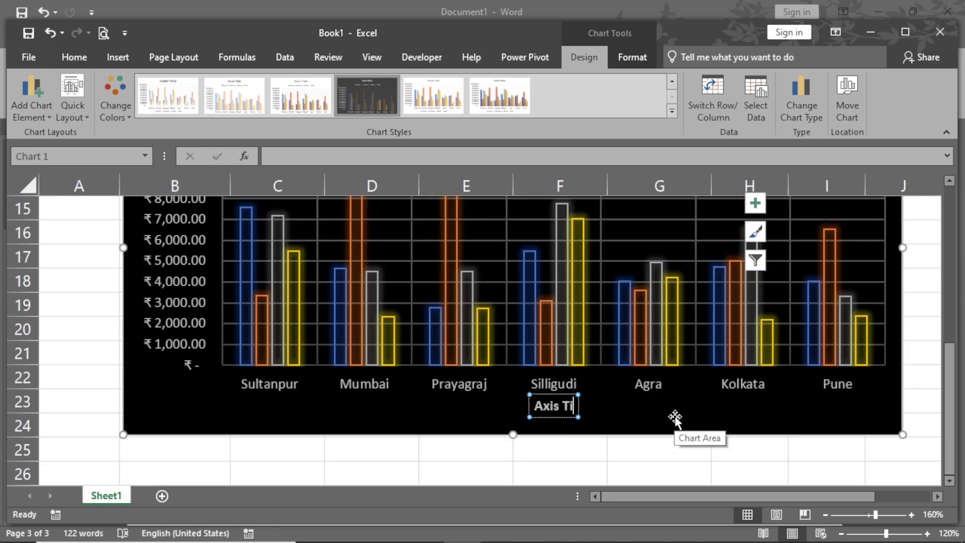
pyautogui.press('BackSpace')
pyautogui.press('BackSpace')
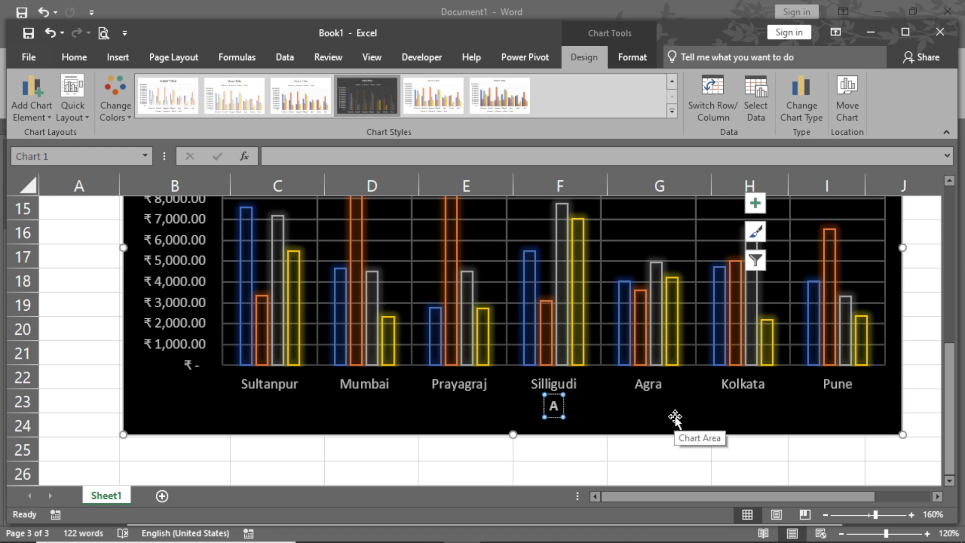
pyautogui.write('Distric')
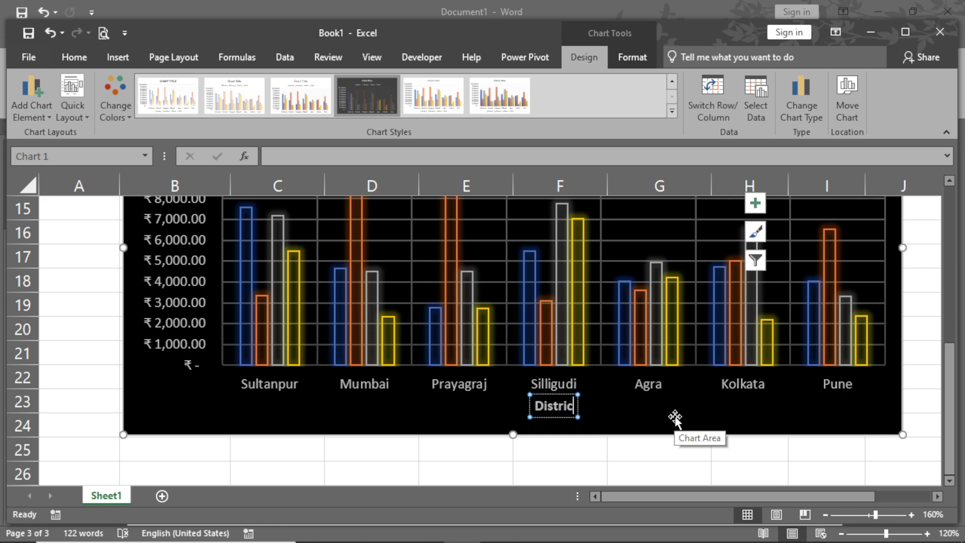
pyautogui.write('t')
pyautogui.click(721, 417)
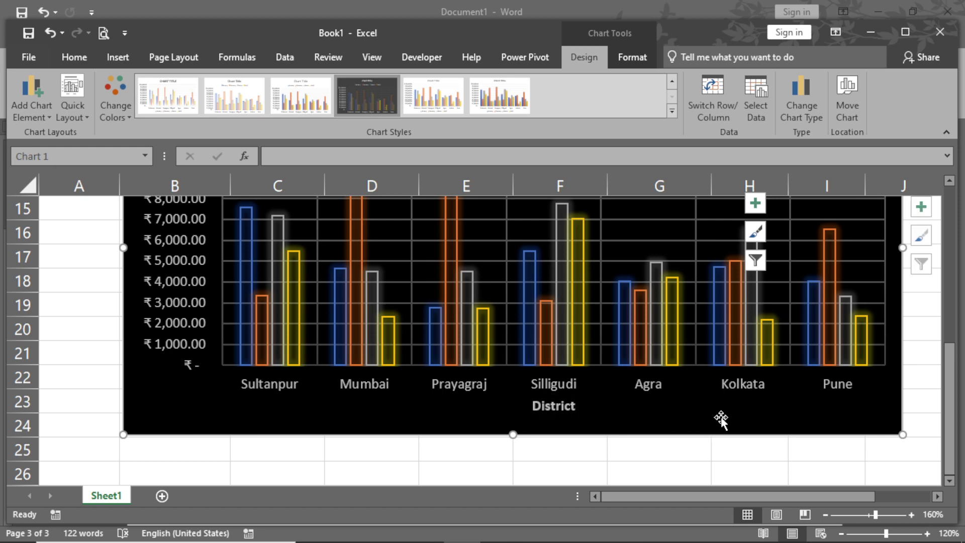
# Add a primary vertical axis title to the chart beside the rupee values.
pyautogui.scroll(2, 524, 383)
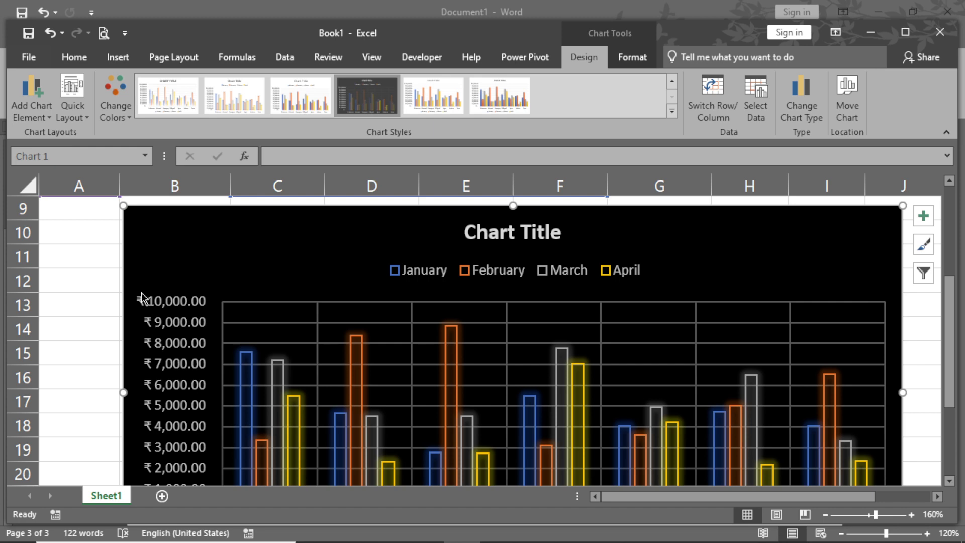
pyautogui.click(30, 98)
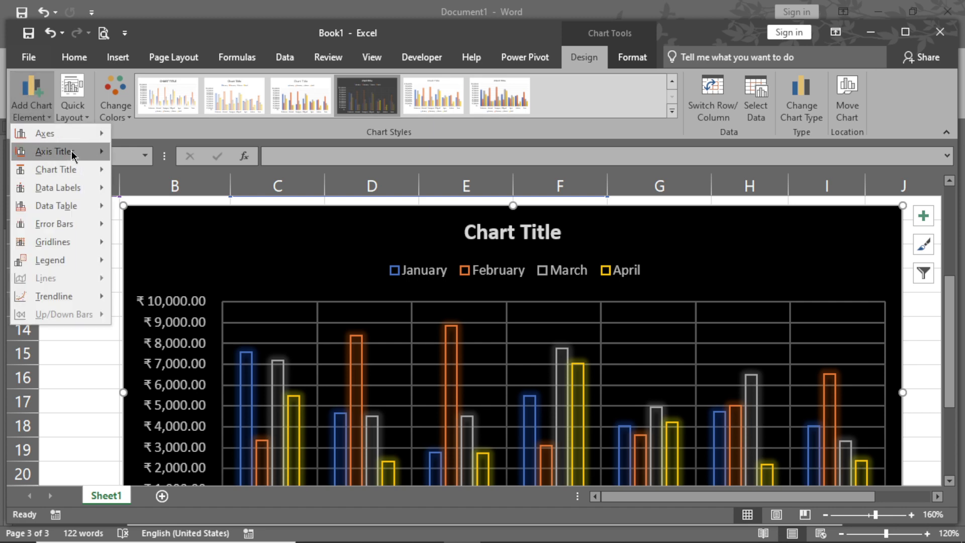
pyautogui.moveTo(73, 154)
pyautogui.click(244, 195)
pyautogui.scroll(-2, 168, 297)
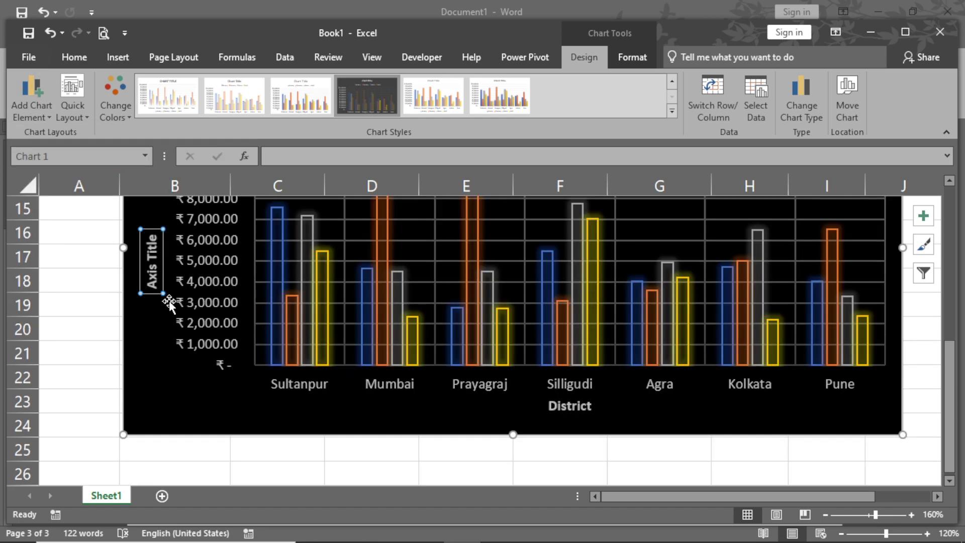
# Replace the placeholder text of the chart's vertical axis title with "Monthly Sales".
pyautogui.click(152, 245)
pyautogui.press('BackSpace')
pyautogui.press('BackSpace')
pyautogui.press('BackSpace')
pyautogui.press('BackSpace')
pyautogui.press('BackSpace')
pyautogui.press('BackSpace')
pyautogui.press('BackSpace')
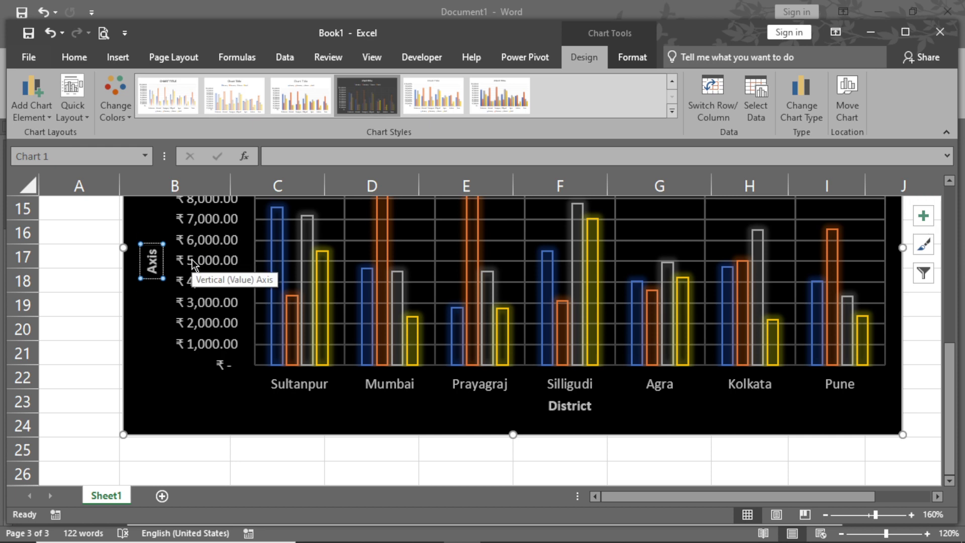
pyautogui.write('M')
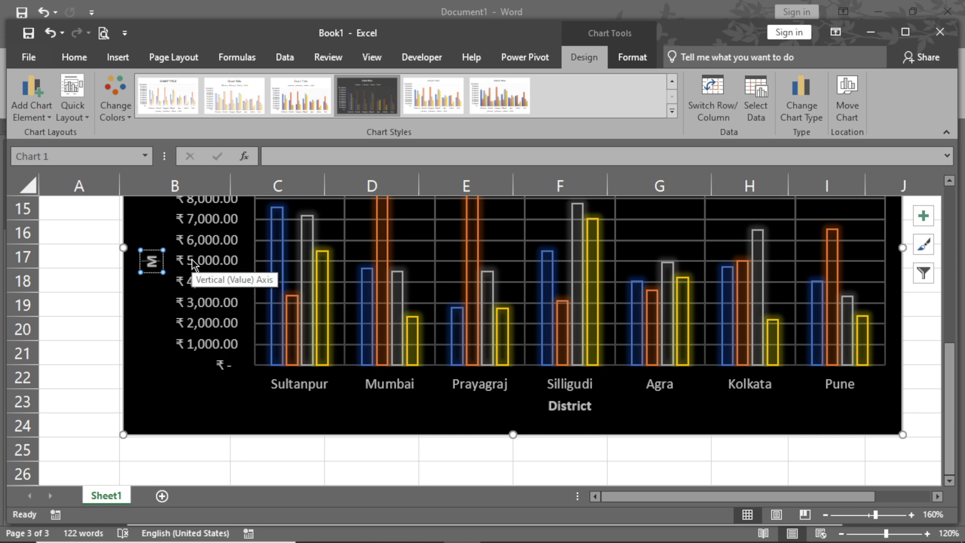
pyautogui.write('onthly')
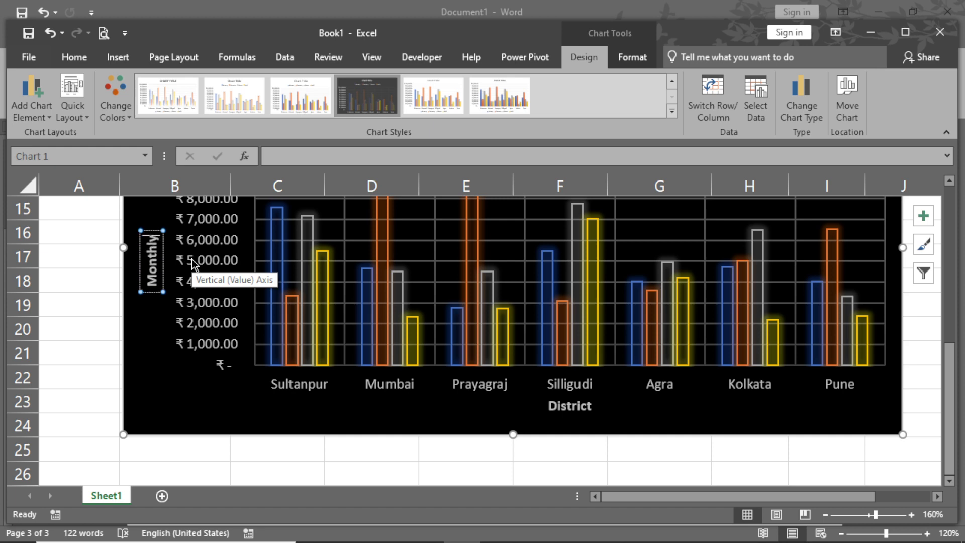
pyautogui.write(' Sales')
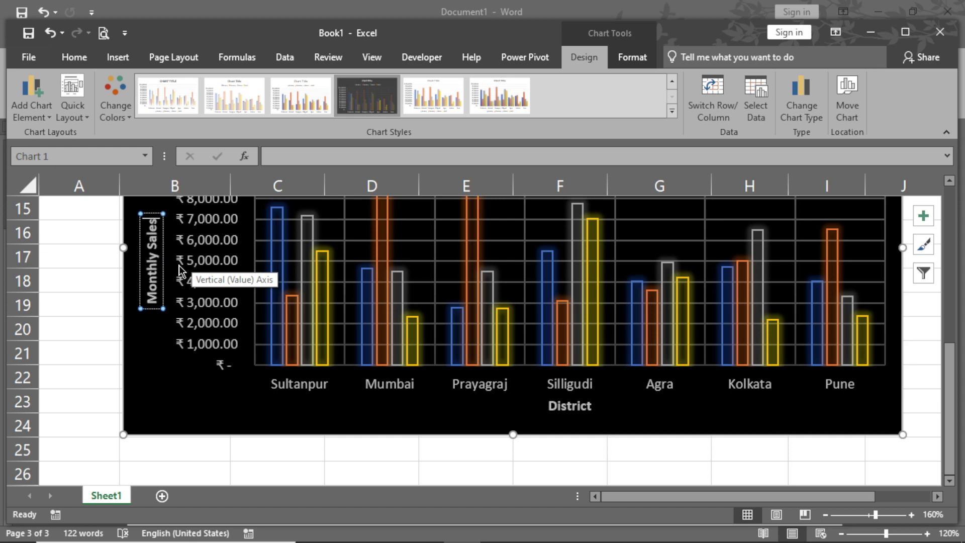
pyautogui.click(180, 398)
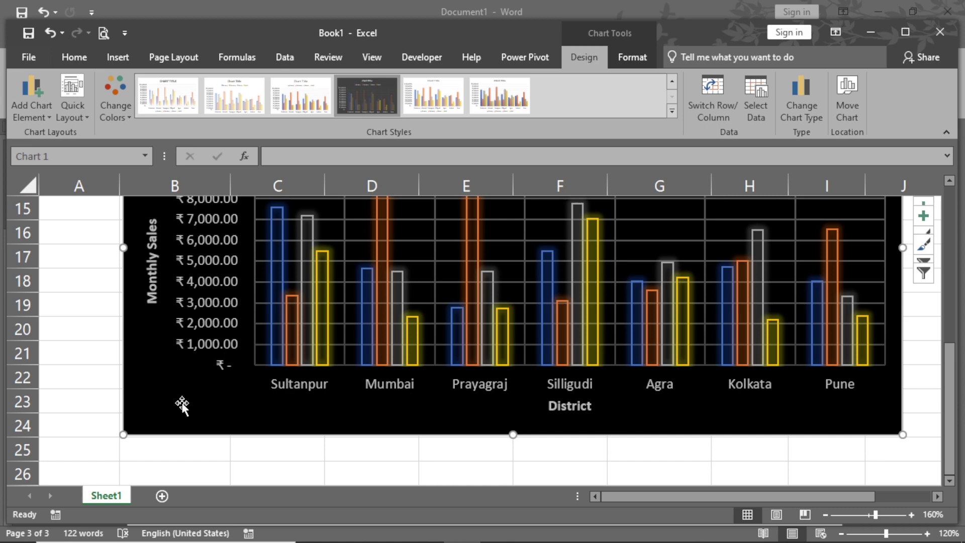
# Remove the chart title from the sales chart by setting it to None.
pyautogui.scroll(-2, 229, 391)
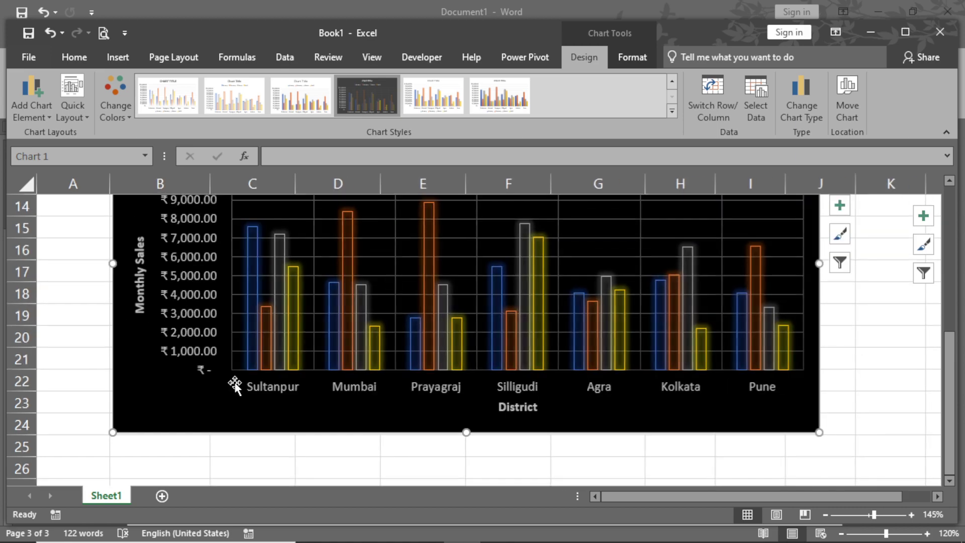
pyautogui.scroll(2, 312, 372)
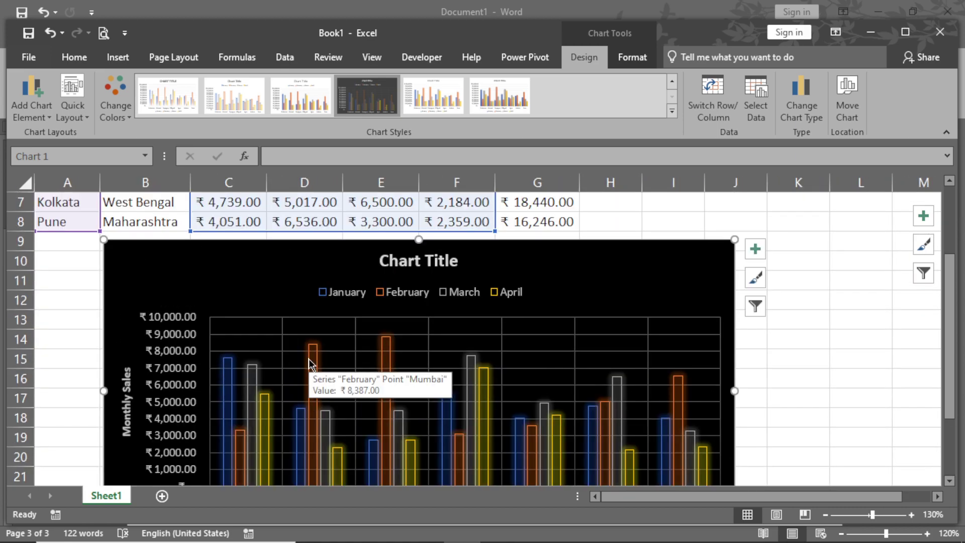
pyautogui.scroll(2, 311, 360)
pyautogui.scroll(-1, 311, 358)
pyautogui.scroll(-3, 312, 357)
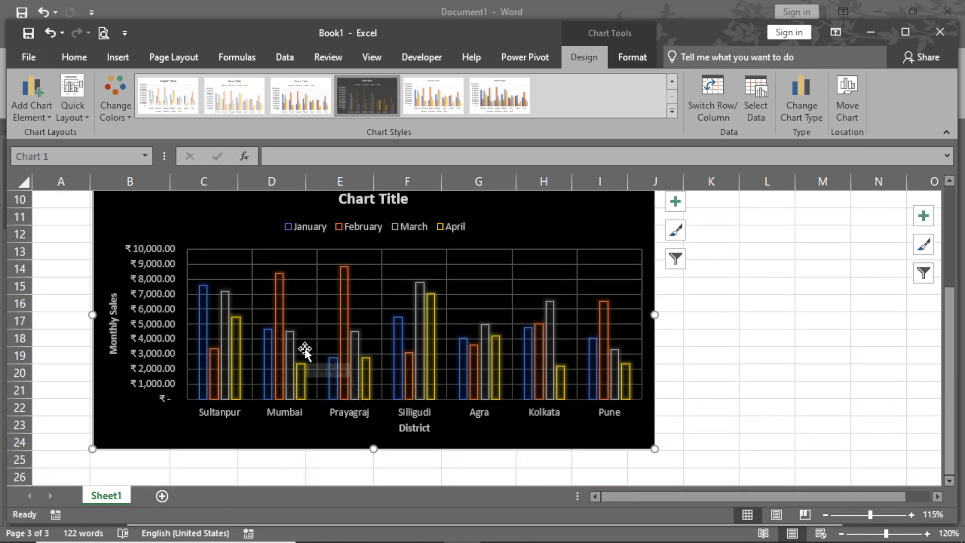
pyautogui.scroll(1, 308, 351)
pyautogui.press('ctrl')
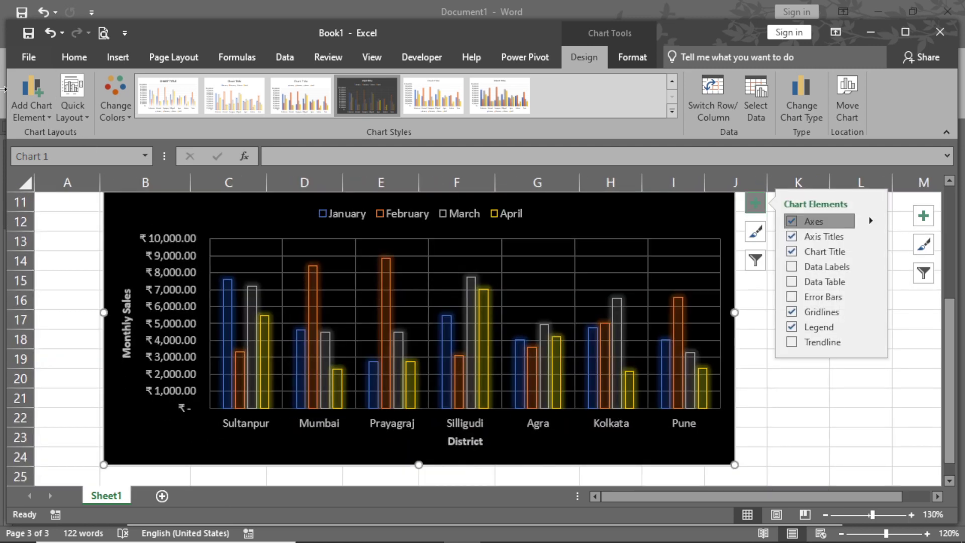
pyautogui.click(23, 100)
pyautogui.moveTo(77, 172)
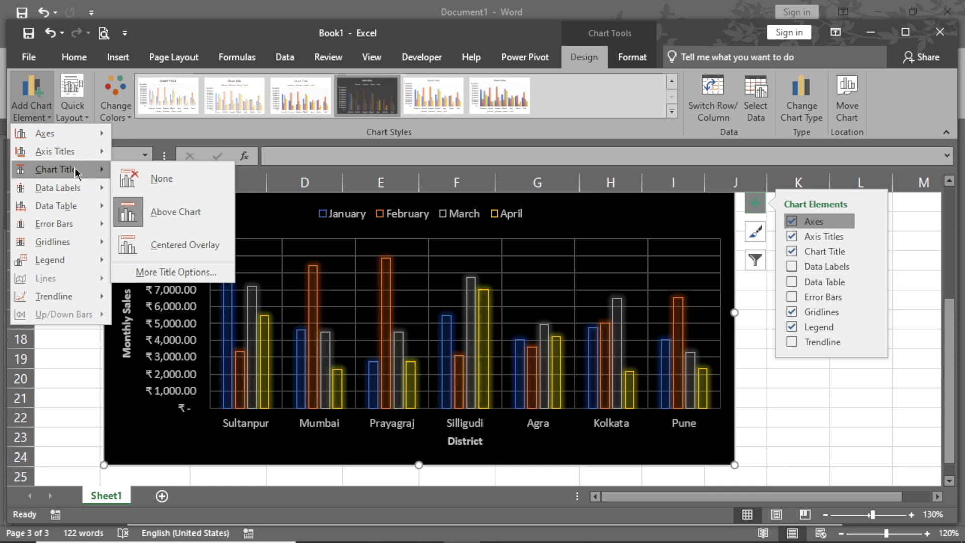
pyautogui.click(161, 179)
pyautogui.scroll(2, 380, 266)
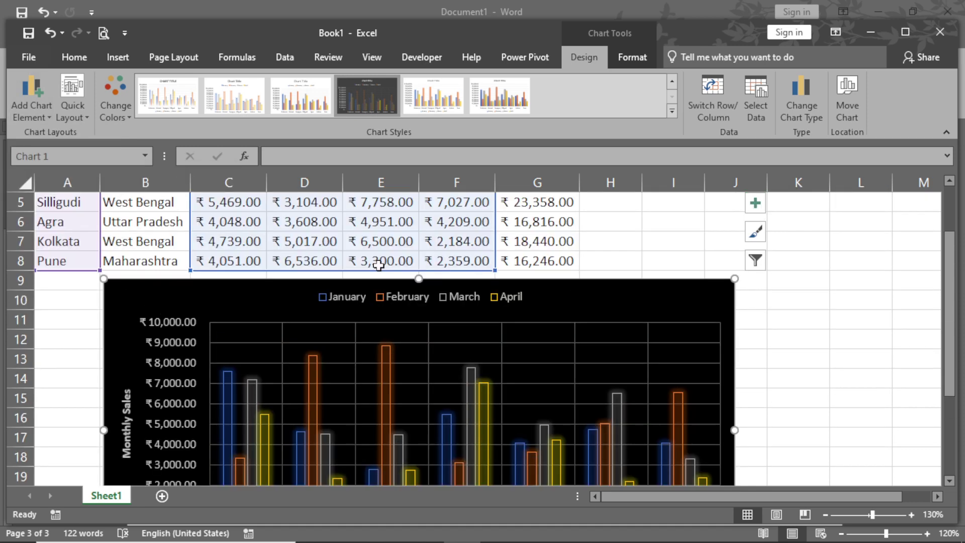
# Add the chart title again with the Above Chart placement.
pyautogui.click(34, 113)
pyautogui.moveTo(77, 171)
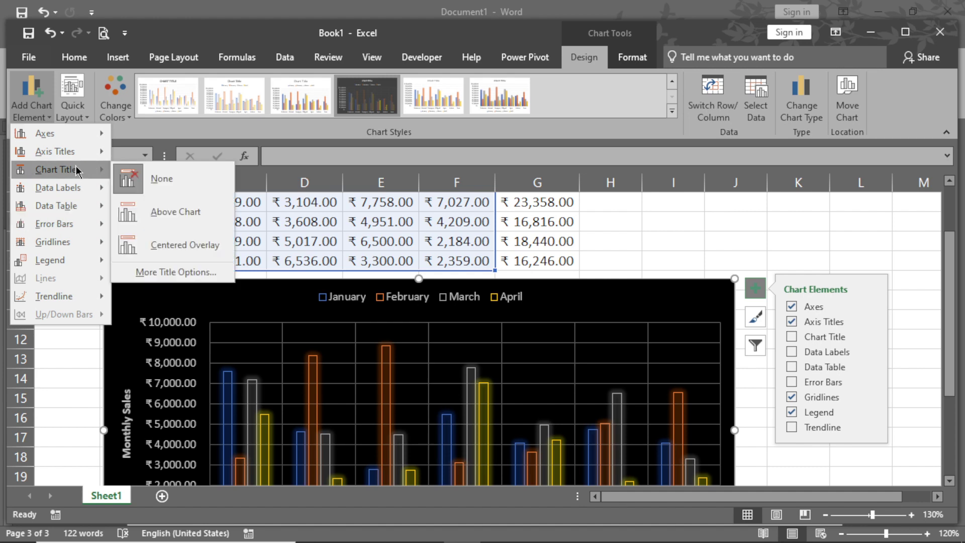
pyautogui.click(189, 216)
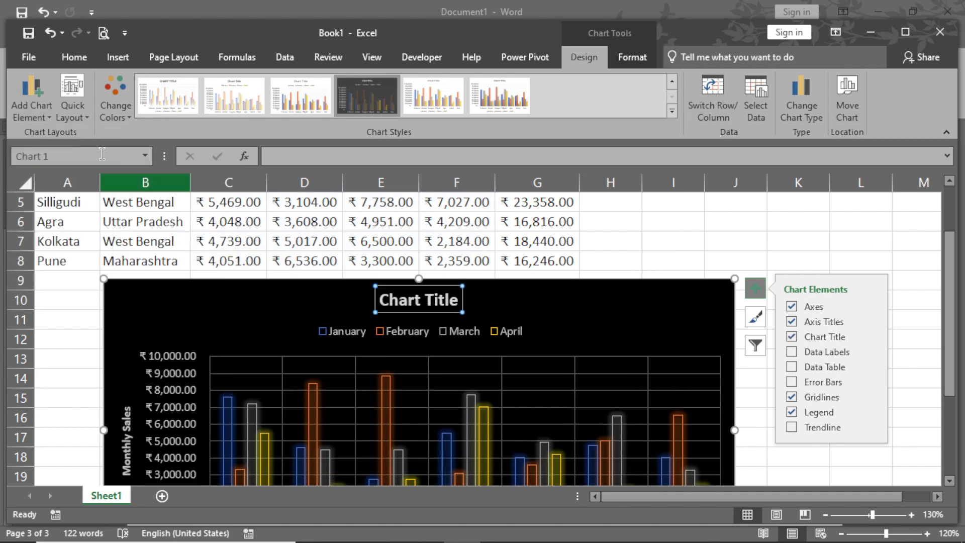
# Change the chart title's placement to Centered Overlay.
pyautogui.click(48, 111)
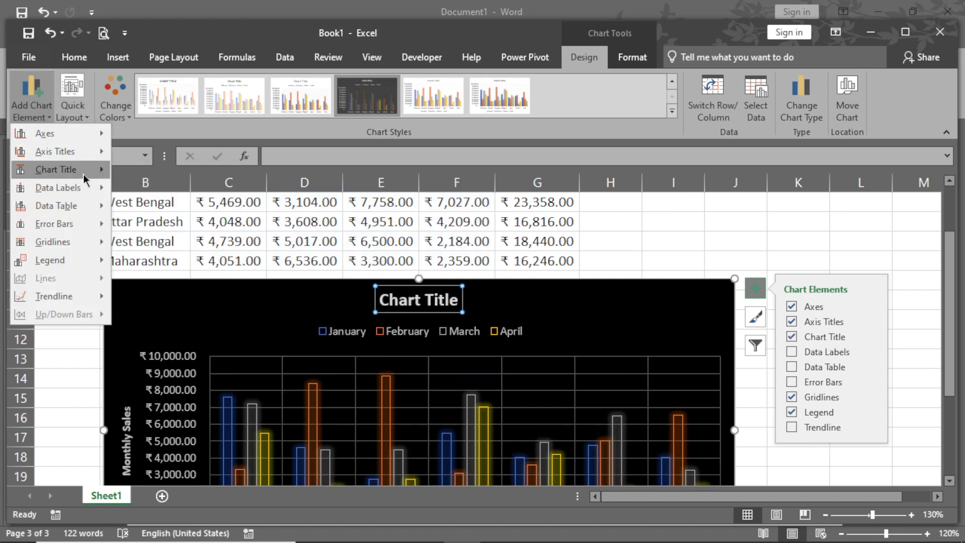
pyautogui.moveTo(84, 176)
pyautogui.click(188, 248)
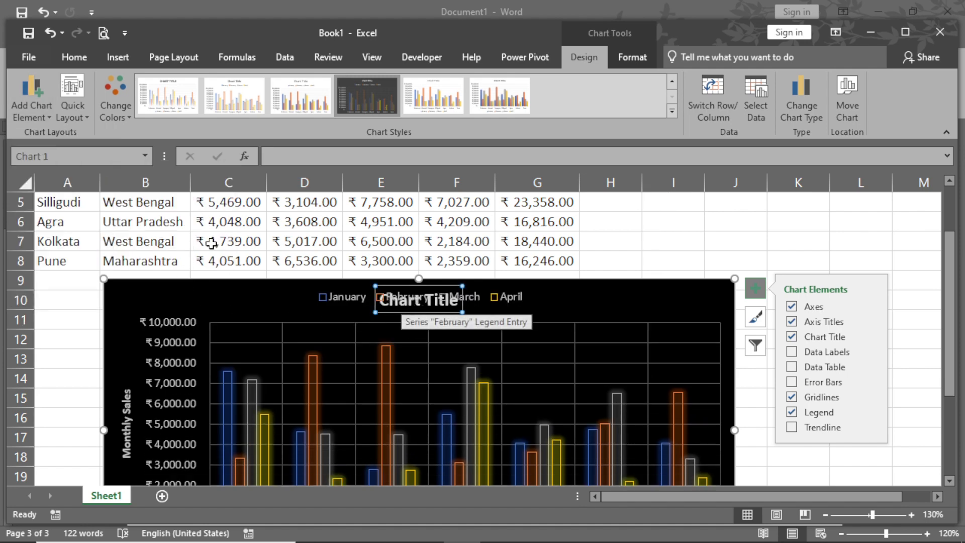
# Set the overlapping chart title back to the Above Chart placement.
pyautogui.click(38, 96)
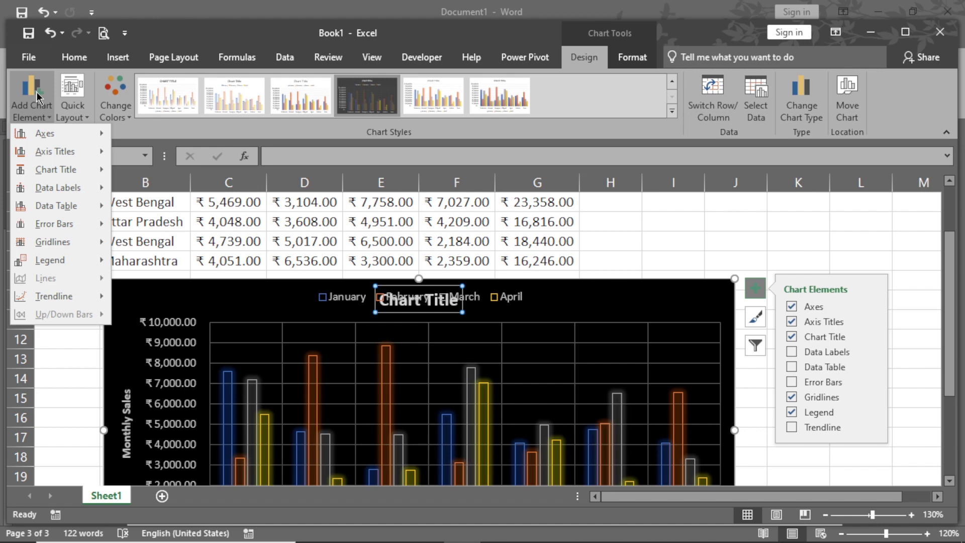
pyautogui.moveTo(55, 170)
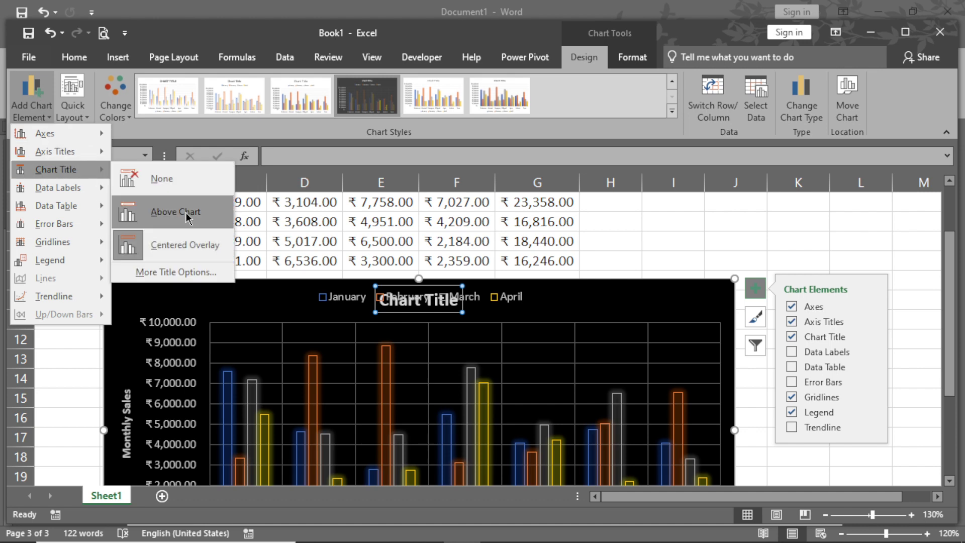
pyautogui.click(187, 217)
# Replace the chart title's placeholder text with "District wise Monthly Sales Report".
pyautogui.click(455, 300)
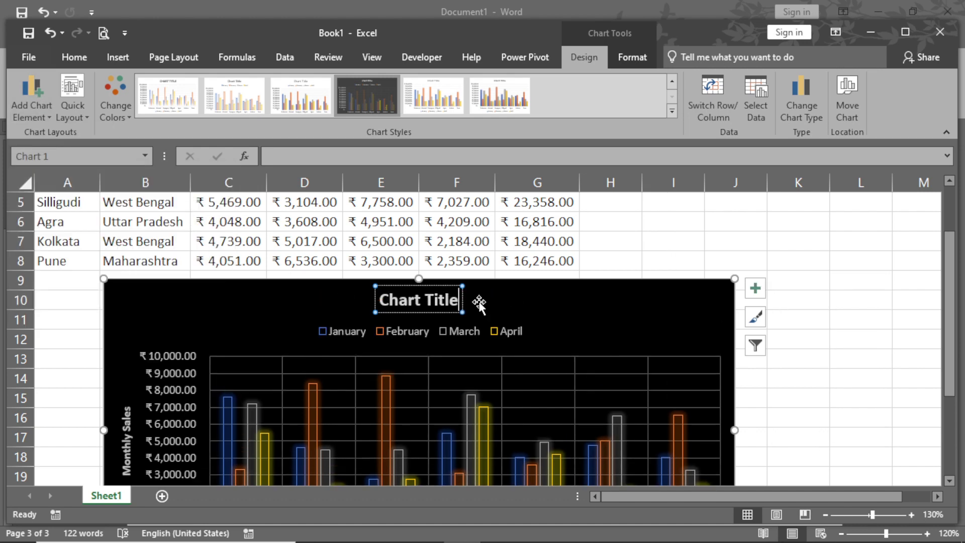
pyautogui.press('BackSpace')
pyautogui.press('BackSpace')
pyautogui.press('BackSpace')
pyautogui.press('BackSpace')
pyautogui.press('BackSpace')
pyautogui.press('BackSpace')
pyautogui.press('BackSpace')
pyautogui.press('BackSpace')
pyautogui.press('BackSpace')
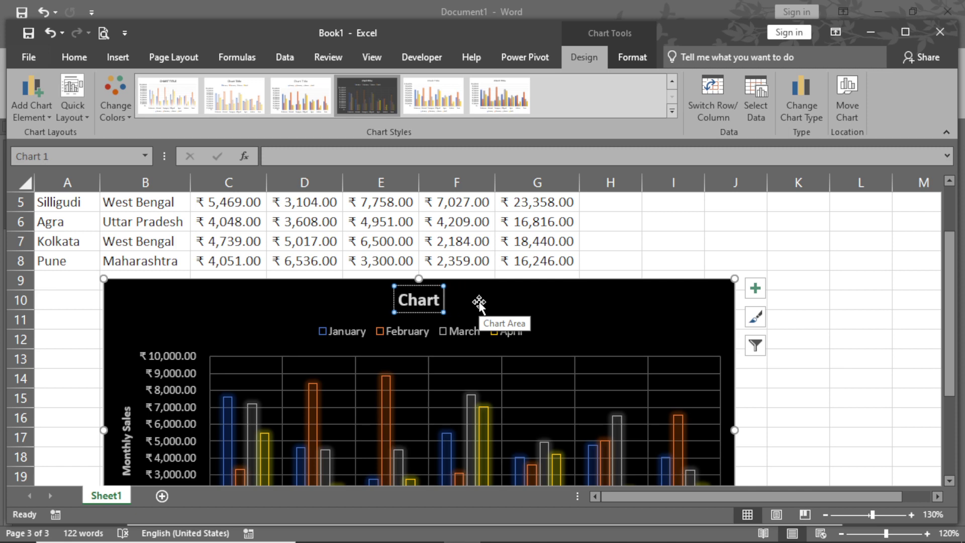
pyautogui.press('BackSpace')
pyautogui.press('BackSpace')
pyautogui.write('Dis')
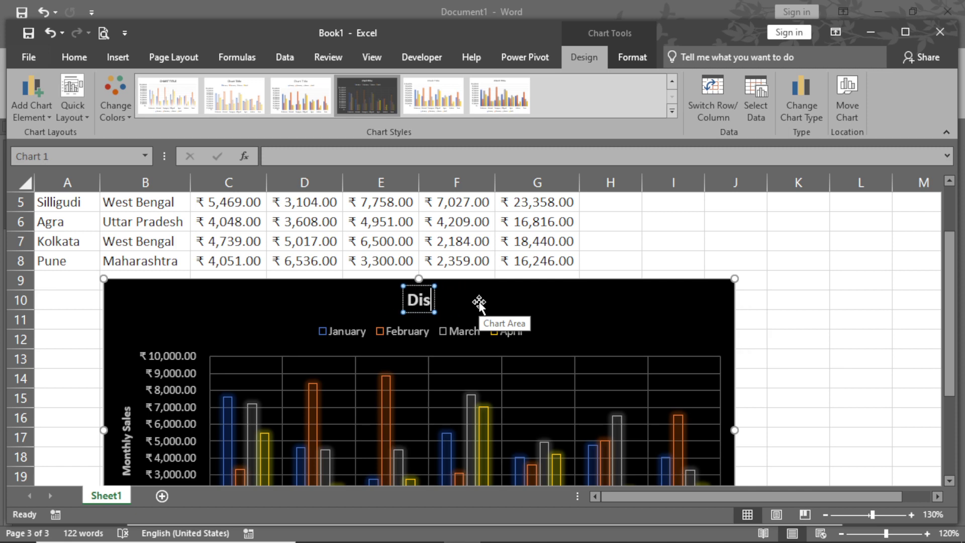
pyautogui.write('trict wis')
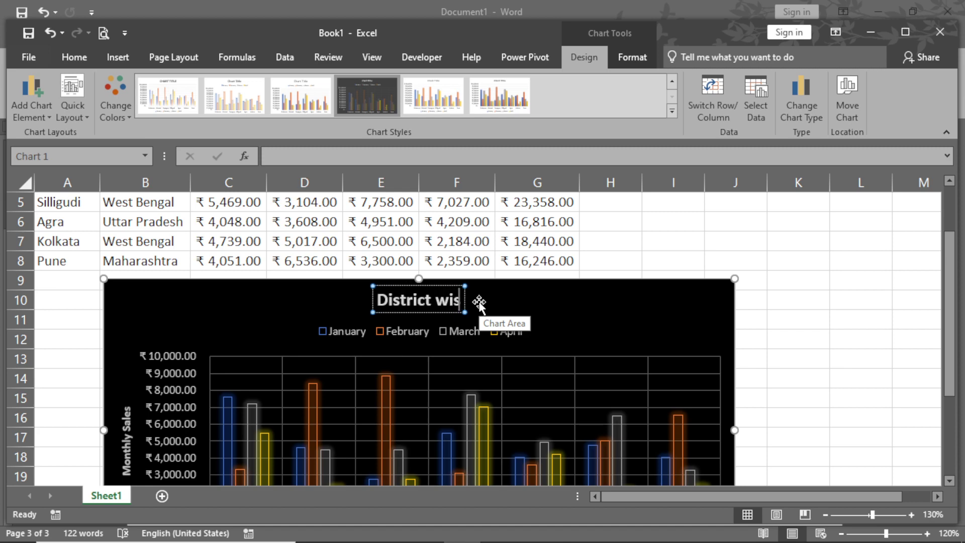
pyautogui.write('e Month')
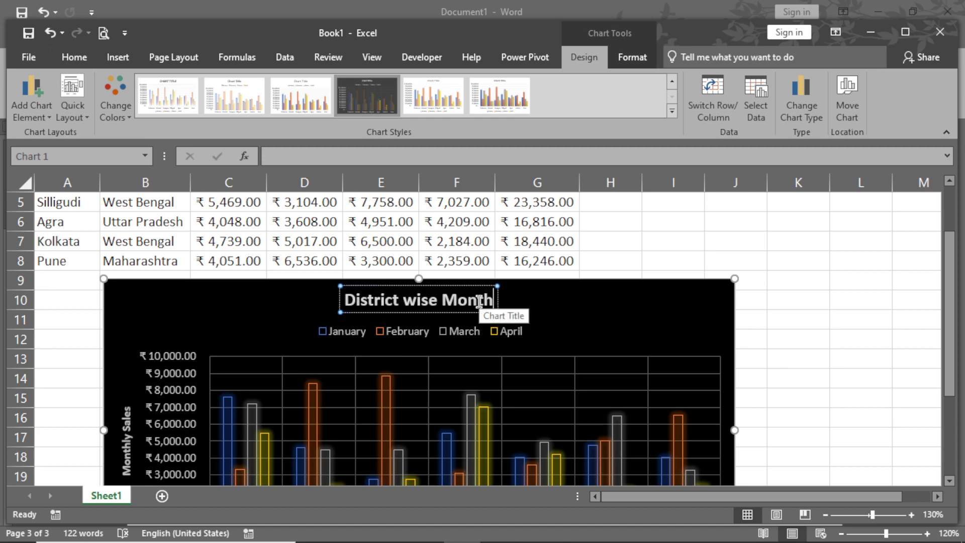
pyautogui.write('ly Sales')
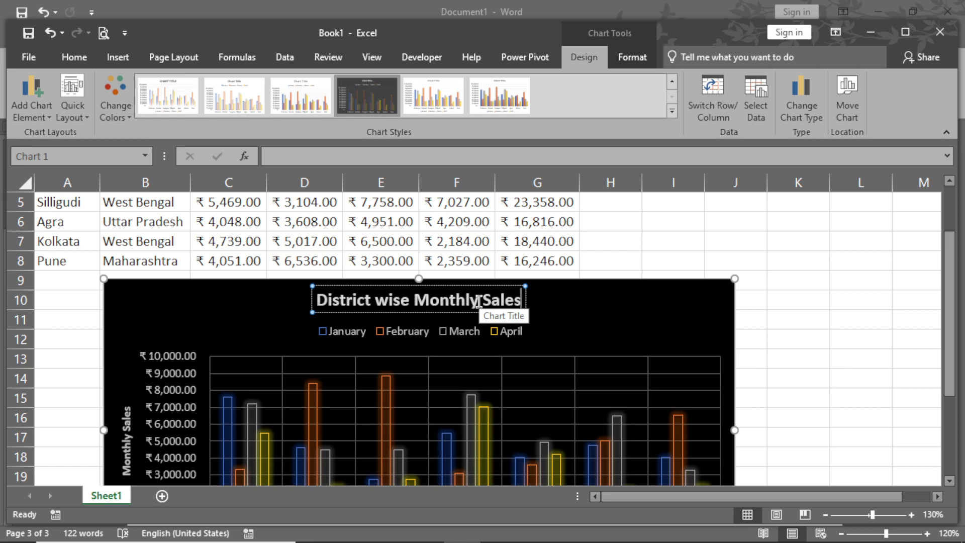
pyautogui.write(' Report')
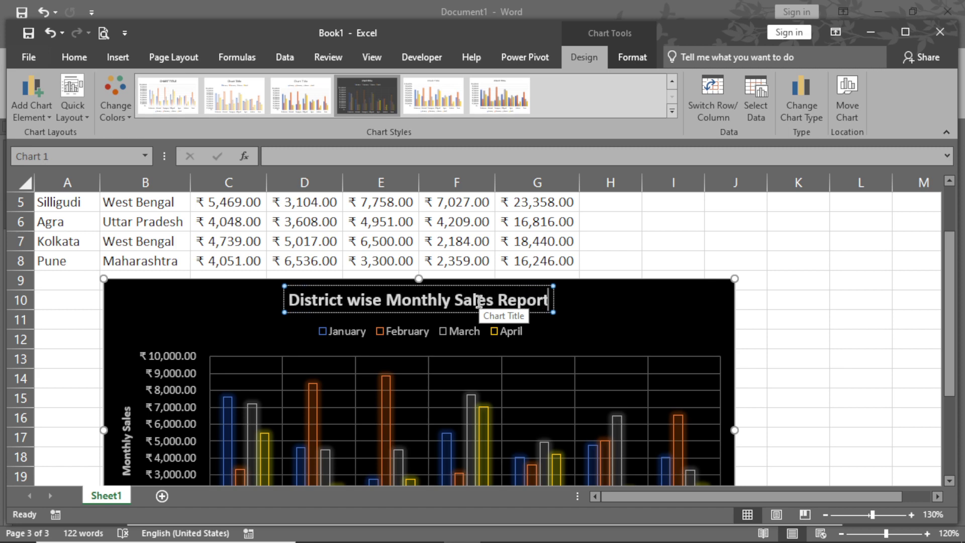
pyautogui.click(630, 288)
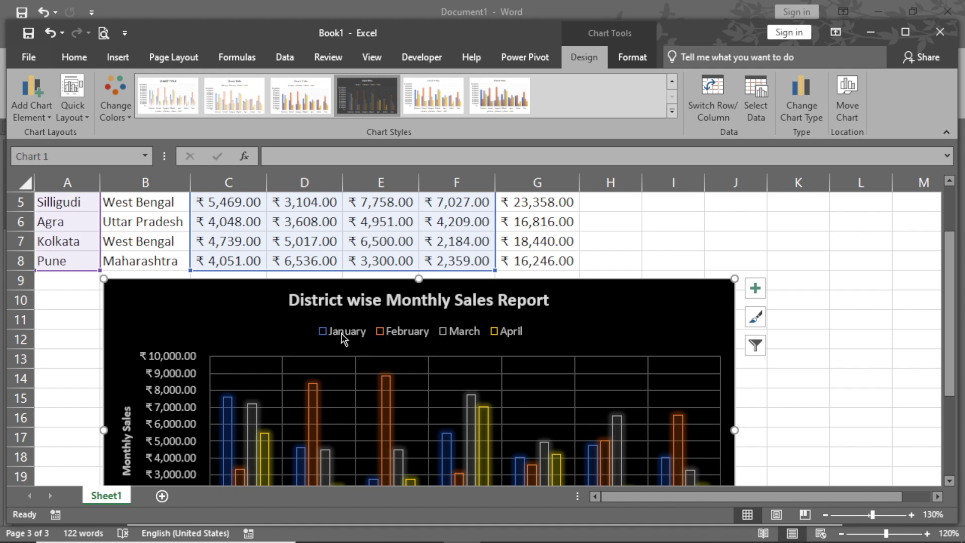
# Review the data label placement options available for the sales chart.
pyautogui.scroll(2, 342, 338)
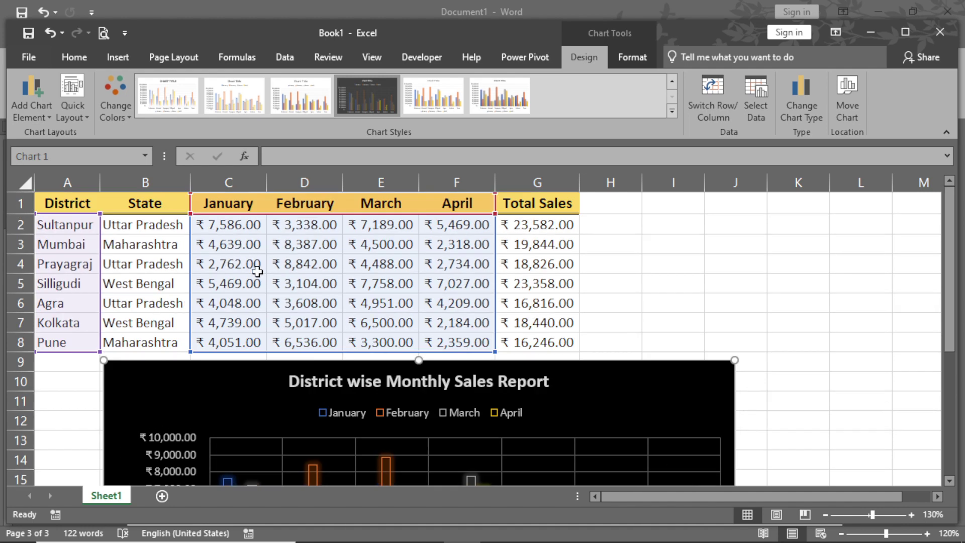
pyautogui.scroll(-4, 438, 319)
pyautogui.scroll(3, 433, 328)
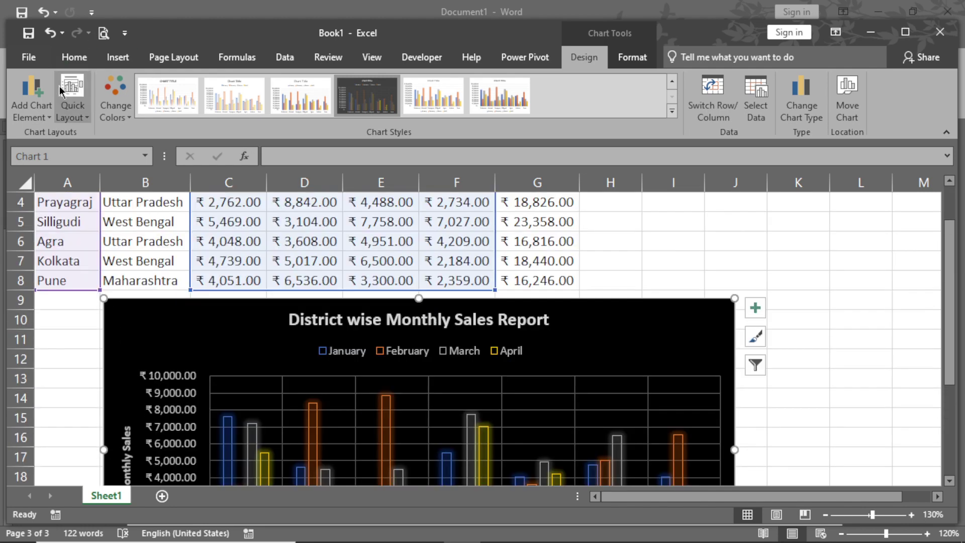
pyautogui.click(31, 98)
pyautogui.moveTo(68, 177)
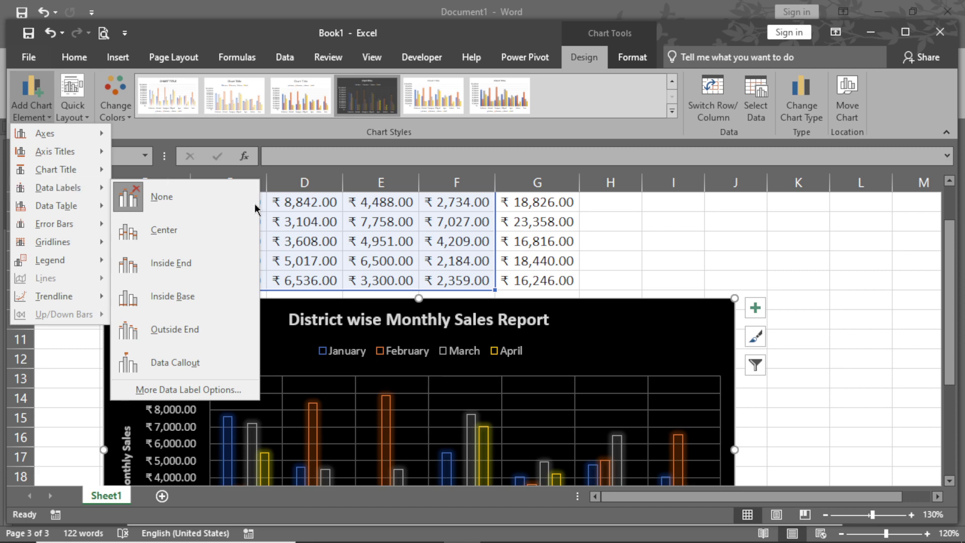
pyautogui.click(363, 254)
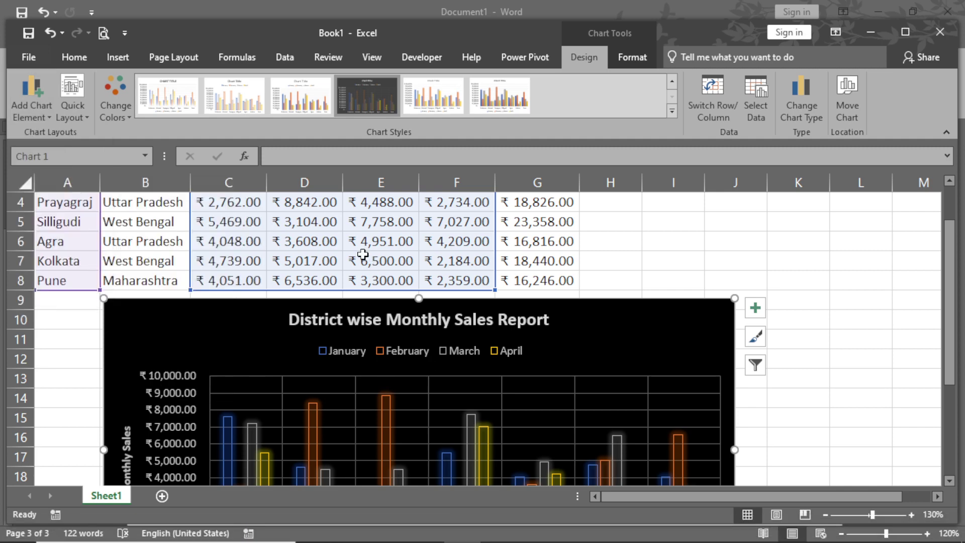
# Add data labels to all of the chart's columns with the Outside End placement.
pyautogui.scroll(1, 285, 239)
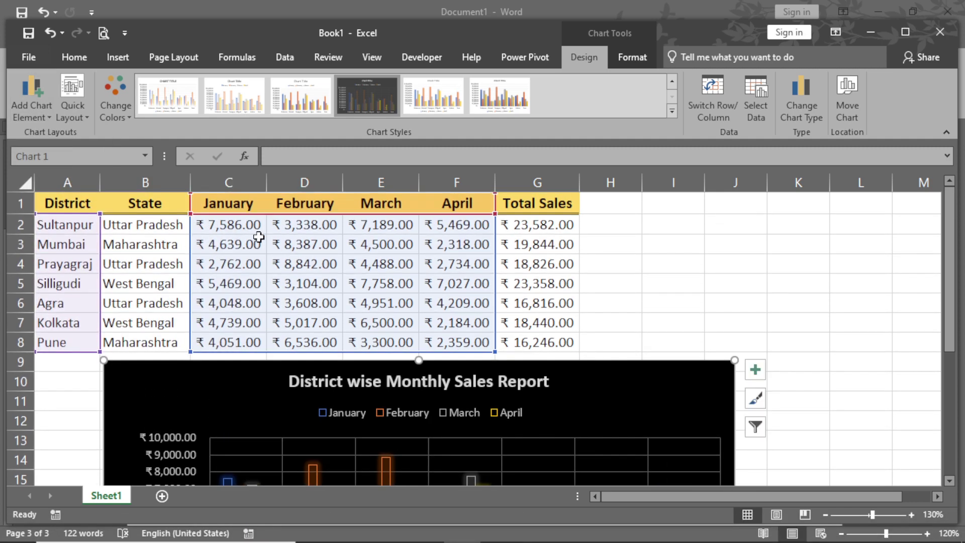
pyautogui.scroll(-4, 318, 270)
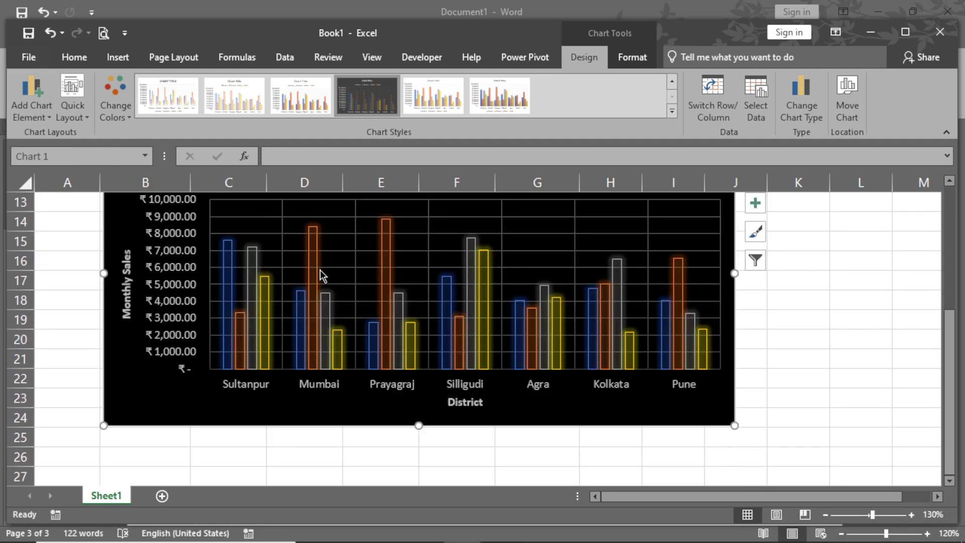
pyautogui.scroll(1, 330, 343)
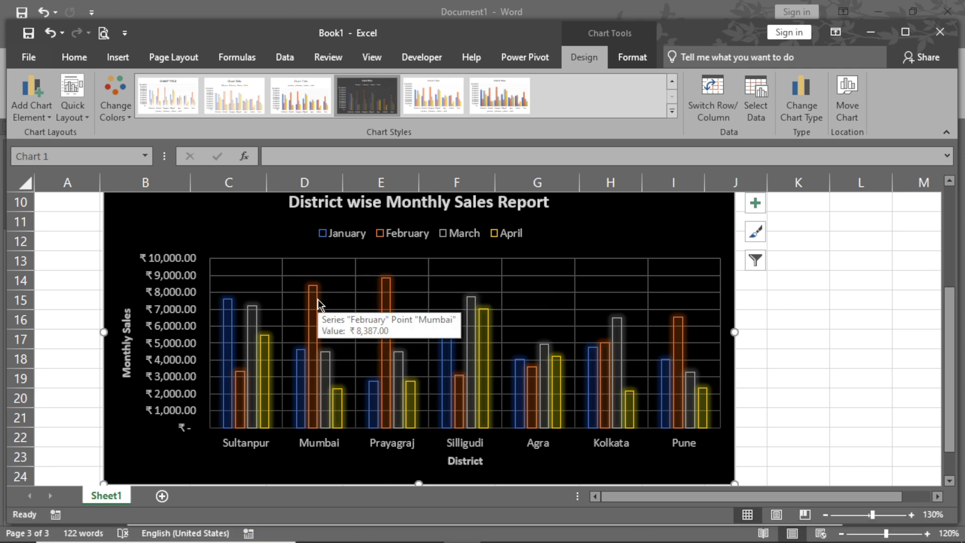
pyautogui.click(34, 99)
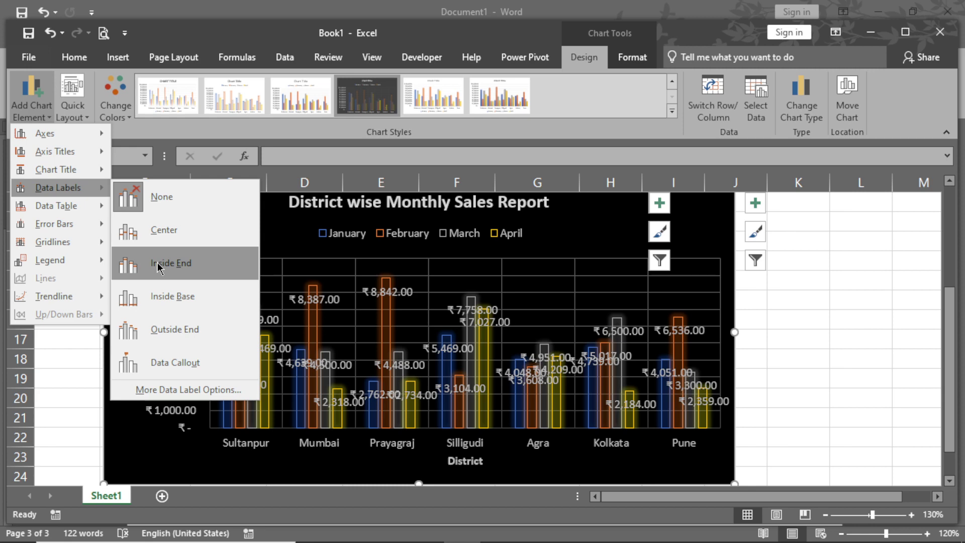
pyautogui.click(178, 327)
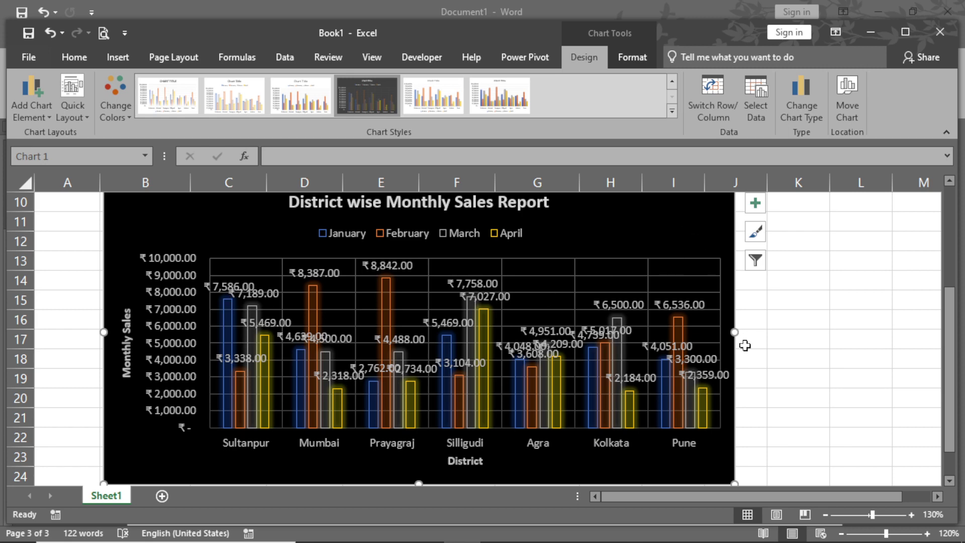
# Enlarge the chart so that it extends across to column K and down to row 26.
pyautogui.moveTo(732, 332); pyautogui.dragTo(814, 345)
pyautogui.scroll(-1, 458, 420)
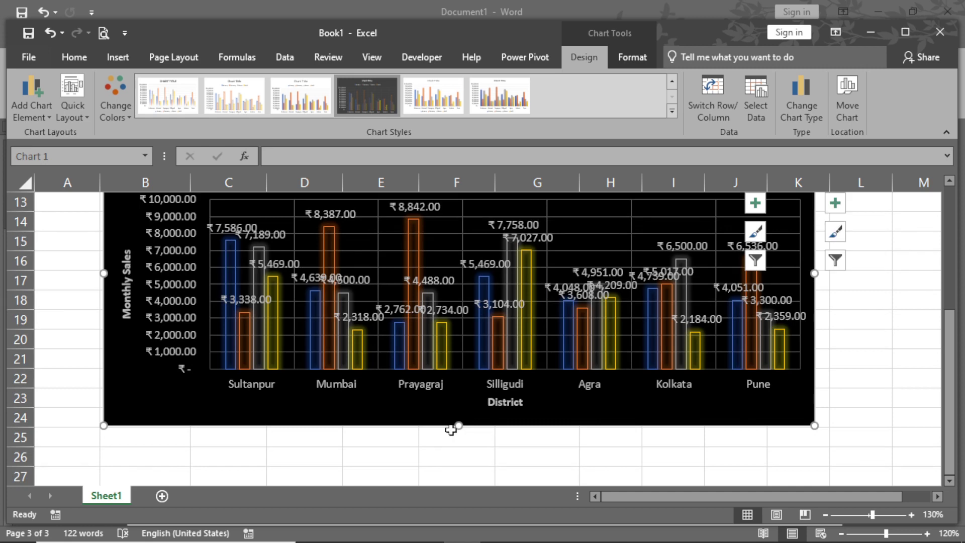
pyautogui.moveTo(460, 426); pyautogui.dragTo(460, 460)
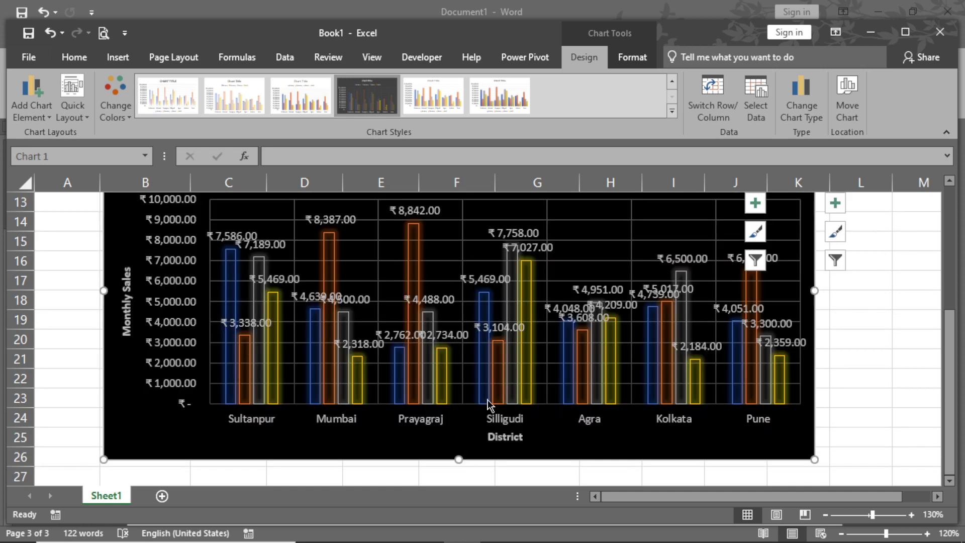
pyautogui.scroll(1, 491, 402)
pyautogui.scroll(1, 491, 403)
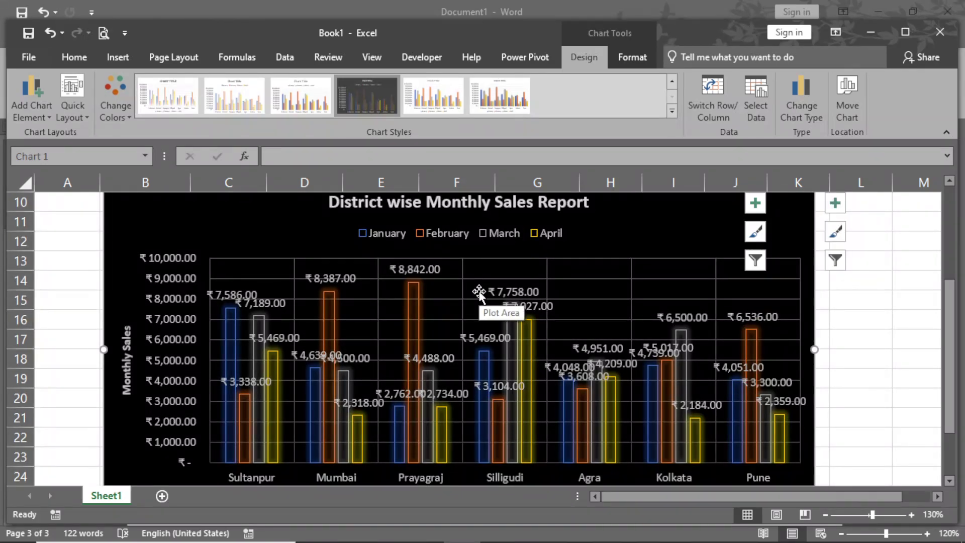
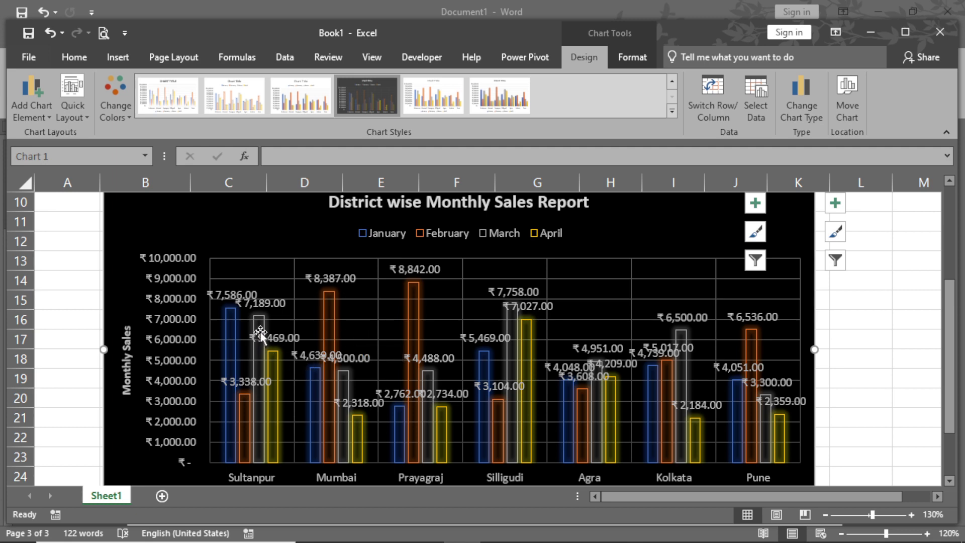
# Move the March data labels of Sultanpur and Mumbai upward, each clear of its neighbouring label.
pyautogui.click(271, 305)
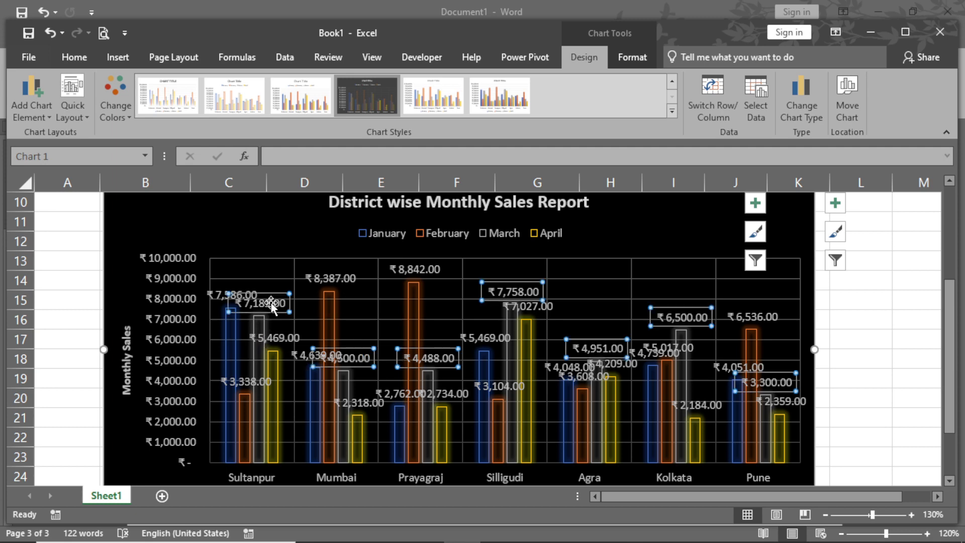
pyautogui.doubleClick(271, 305)
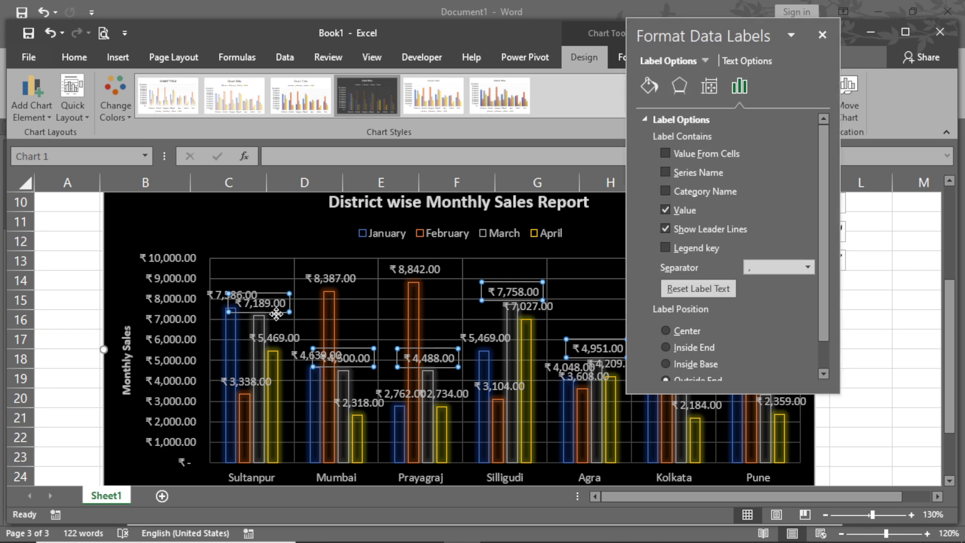
pyautogui.click(276, 313)
pyautogui.moveTo(276, 313); pyautogui.dragTo(277, 281)
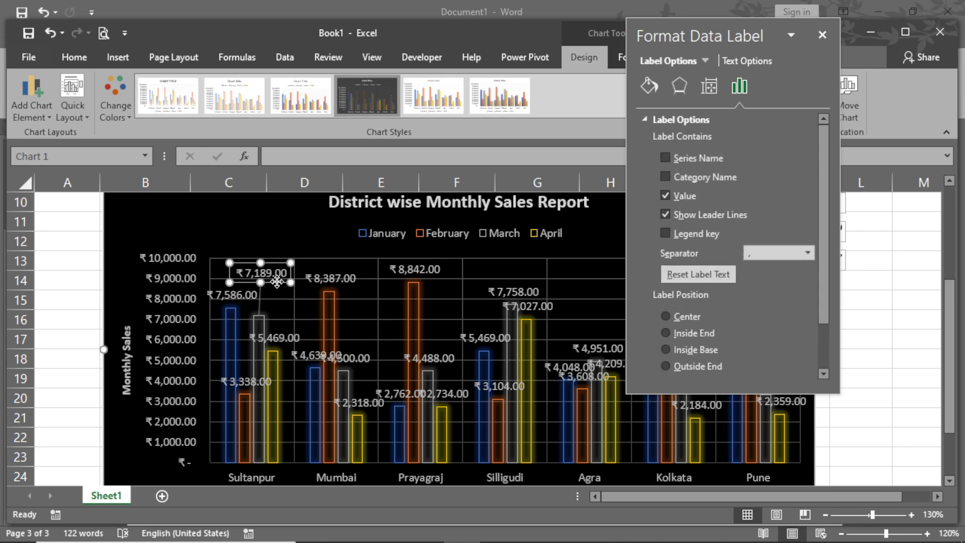
pyautogui.moveTo(276, 280); pyautogui.dragTo(268, 279)
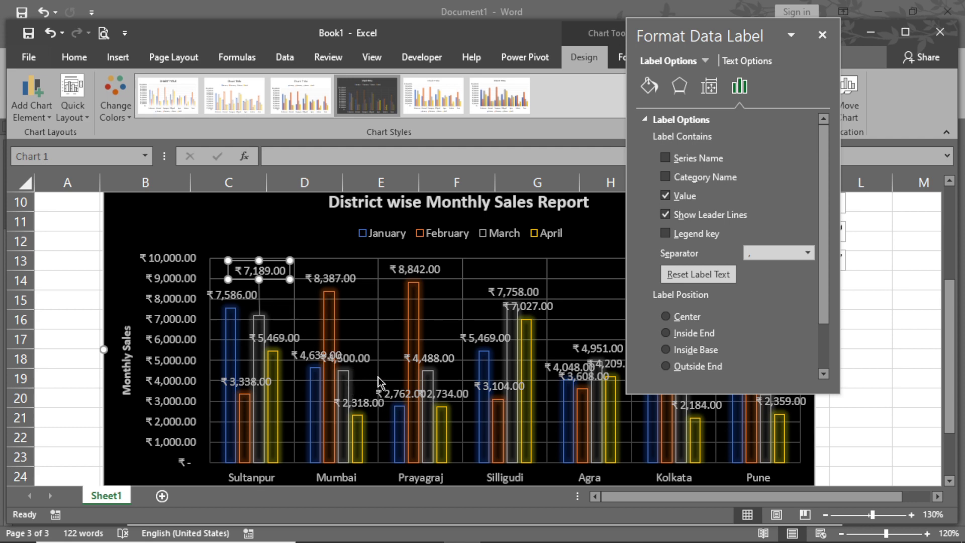
pyautogui.click(363, 360)
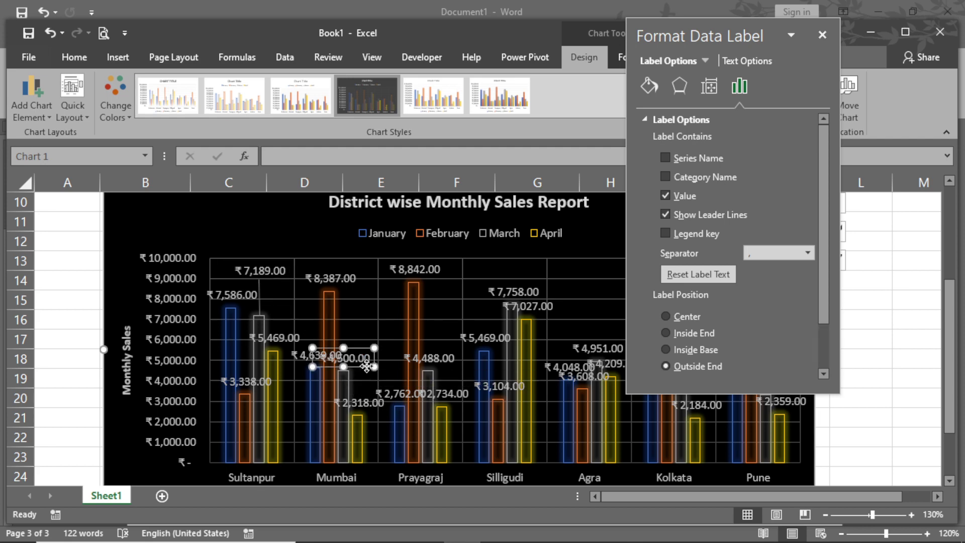
pyautogui.moveTo(367, 367); pyautogui.dragTo(367, 335)
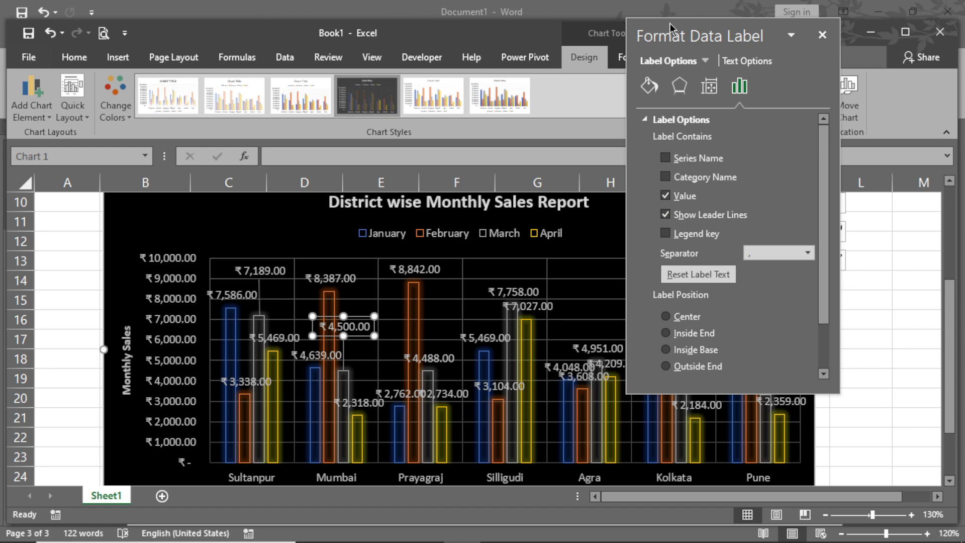
# Move Kolkata's February data label up above its March label, with the label formatting pane out of the chart's way.
pyautogui.moveTo(671, 31); pyautogui.dragTo(769, 74)
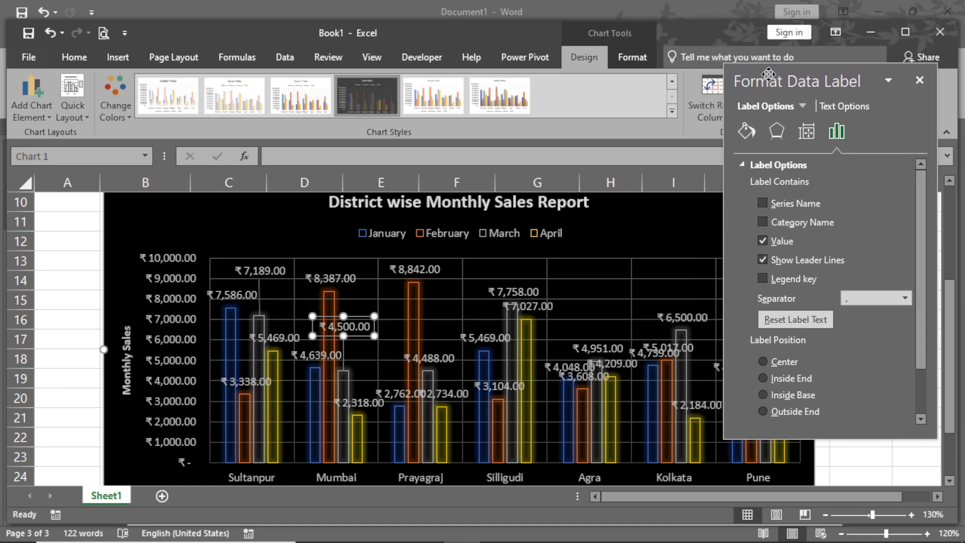
pyautogui.click(937, 497)
pyautogui.click(937, 497)
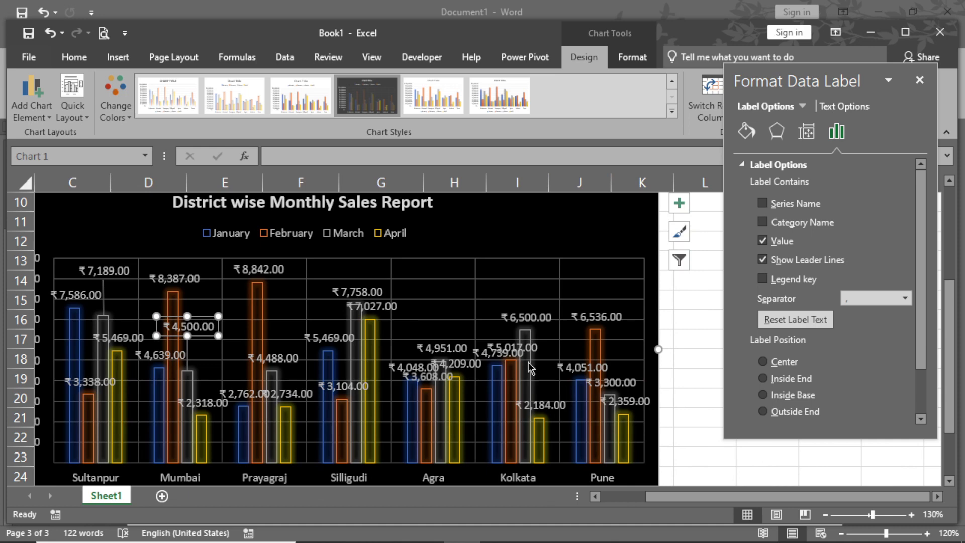
pyautogui.click(522, 355)
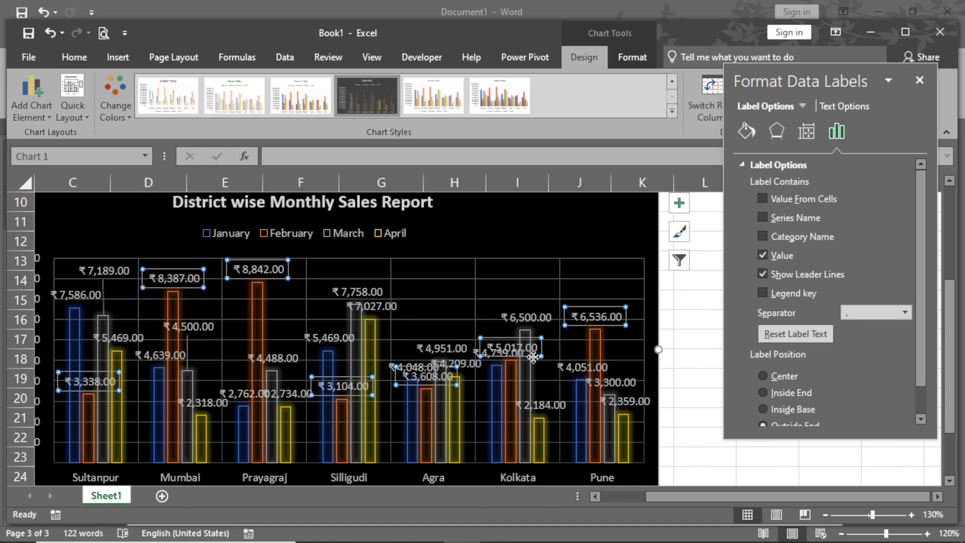
pyautogui.click(522, 354)
pyautogui.moveTo(522, 355); pyautogui.dragTo(517, 289)
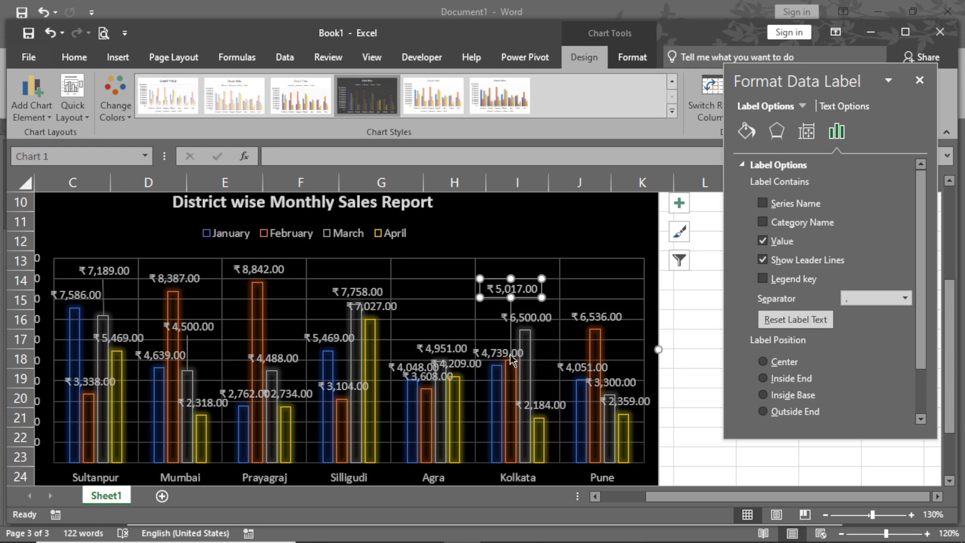
# Move Agra's February and Prayagraj's April data labels upward, clear of the overlapping labels, and close the label formatting pane.
pyautogui.click(431, 377)
pyautogui.moveTo(437, 383); pyautogui.dragTo(441, 312)
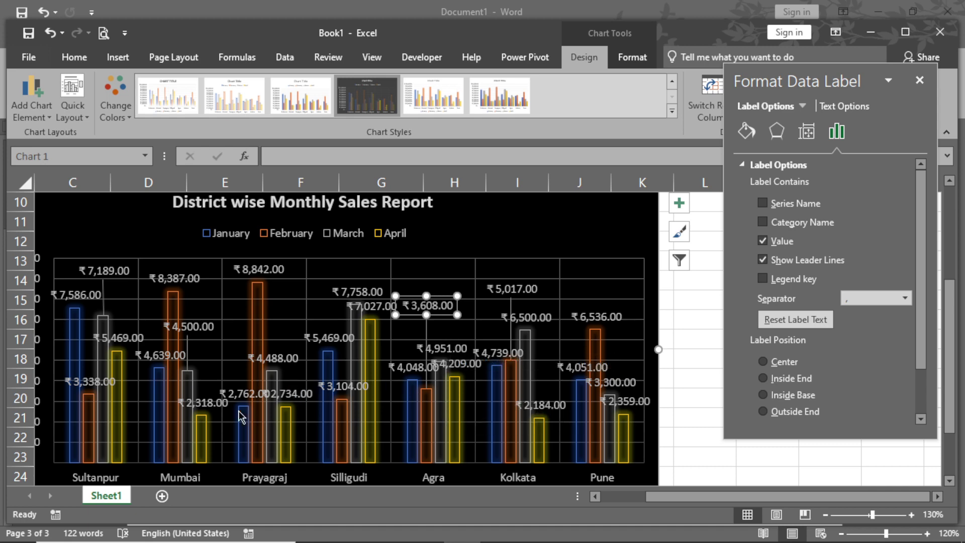
pyautogui.click(291, 400)
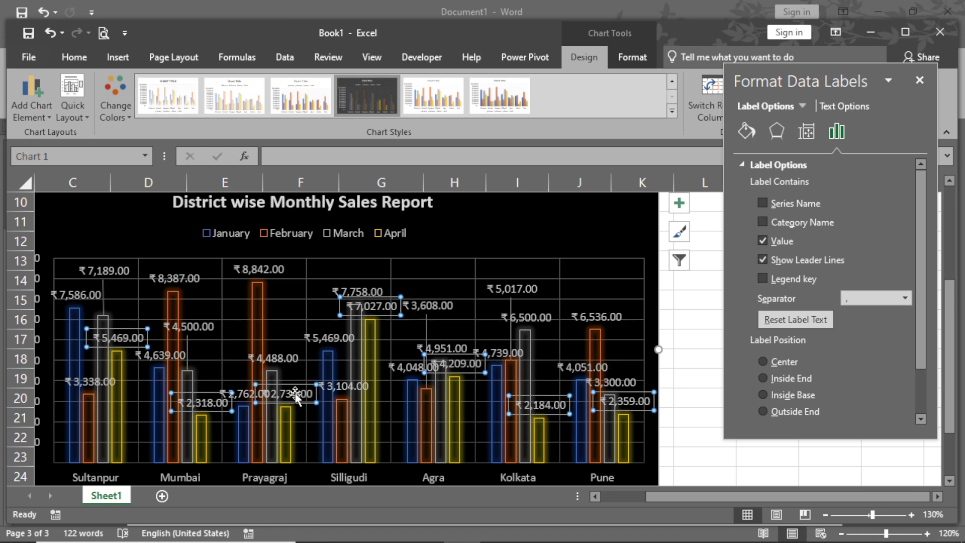
pyautogui.moveTo(297, 403); pyautogui.dragTo(299, 330)
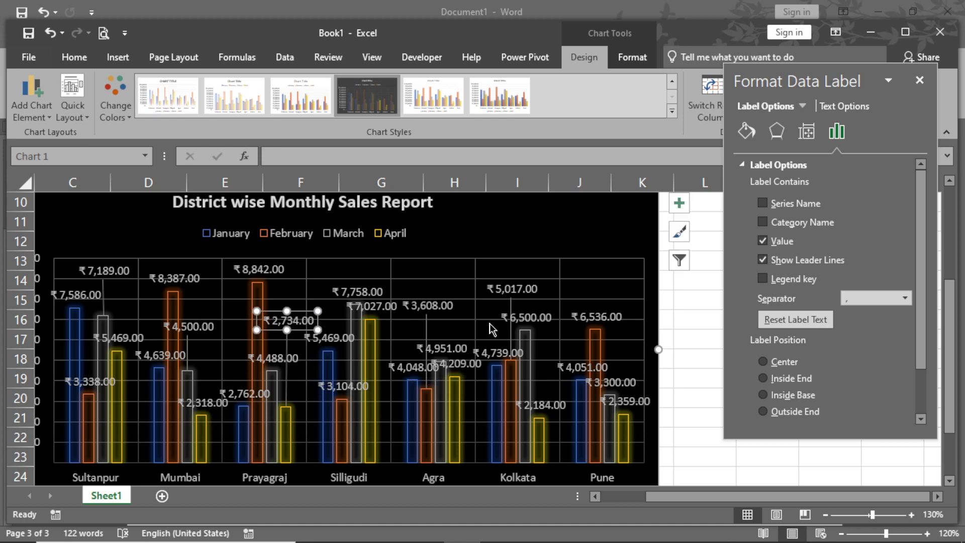
pyautogui.click(920, 80)
pyautogui.click(748, 356)
# Remove all data labels from the chart by setting them to None.
pyautogui.scroll(3, 693, 330)
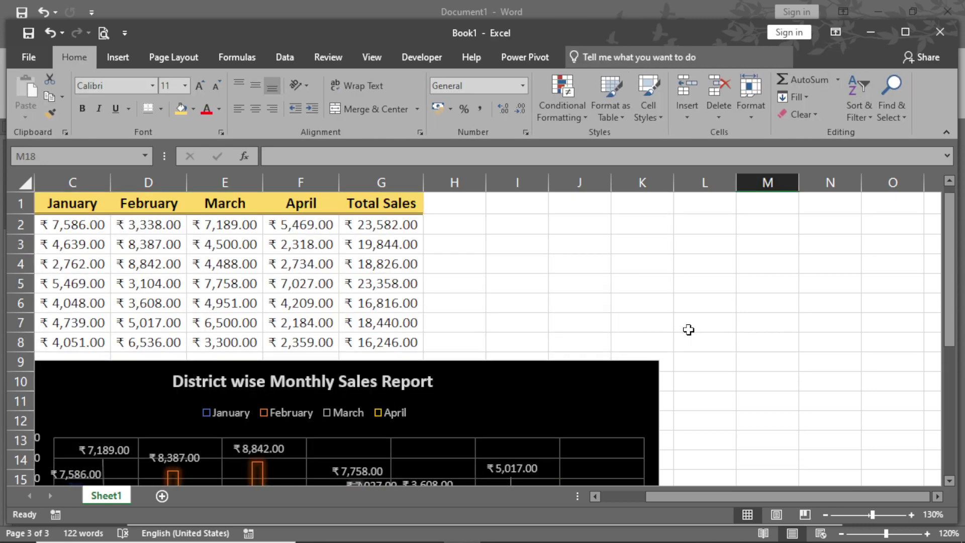
pyautogui.scroll(-3, 689, 330)
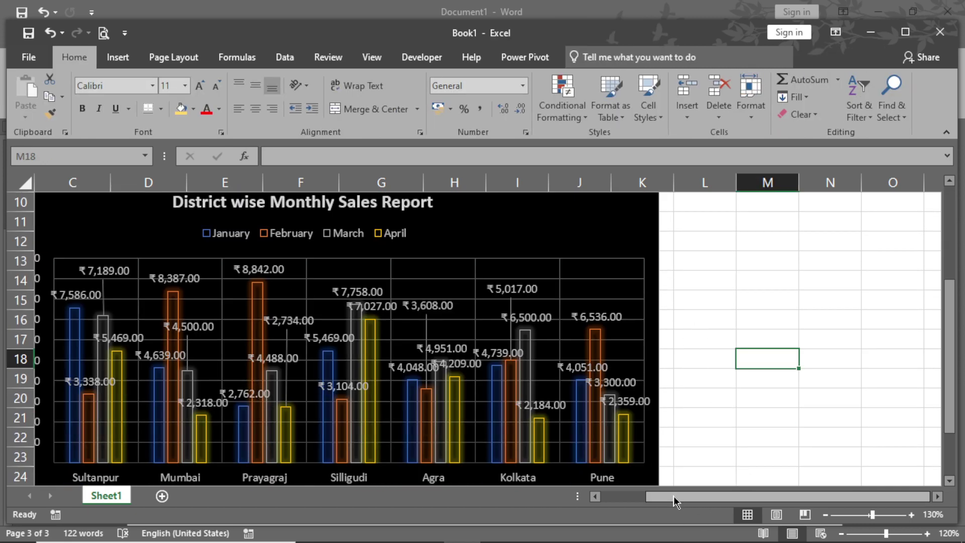
pyautogui.moveTo(674, 500); pyautogui.dragTo(593, 500)
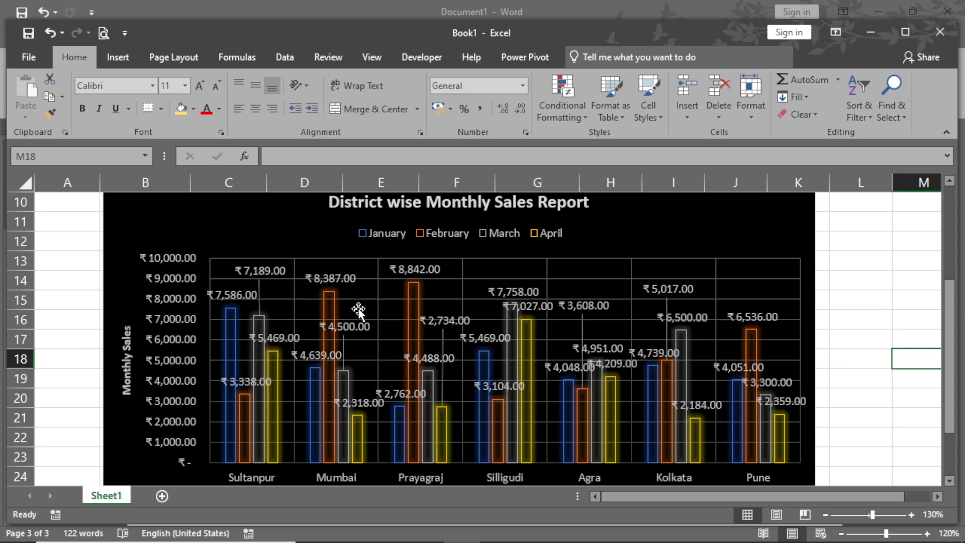
pyautogui.click(288, 213)
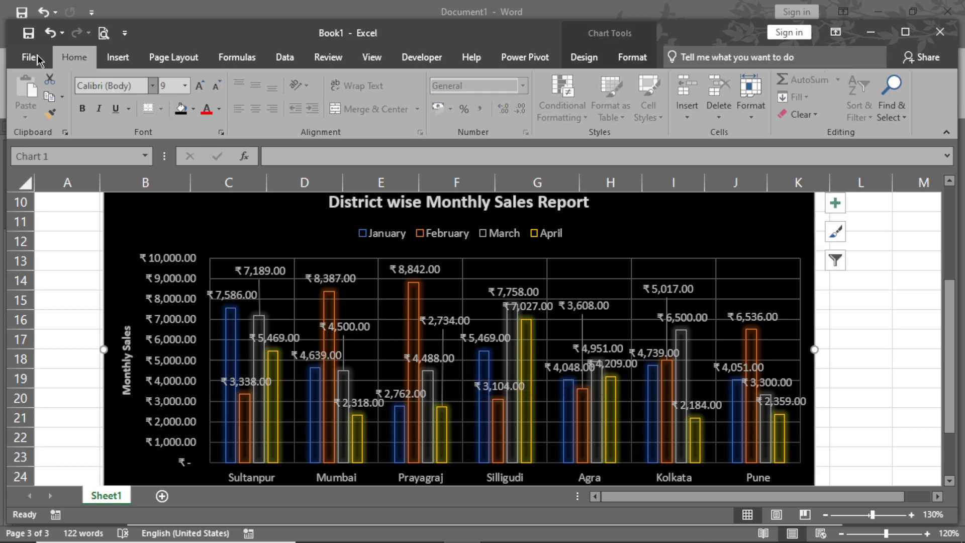
pyautogui.click(583, 57)
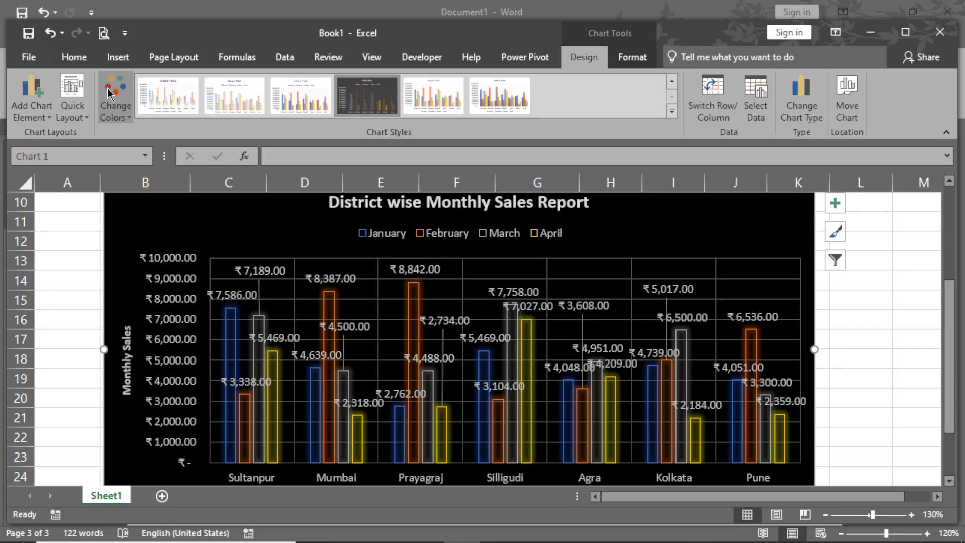
pyautogui.click(31, 101)
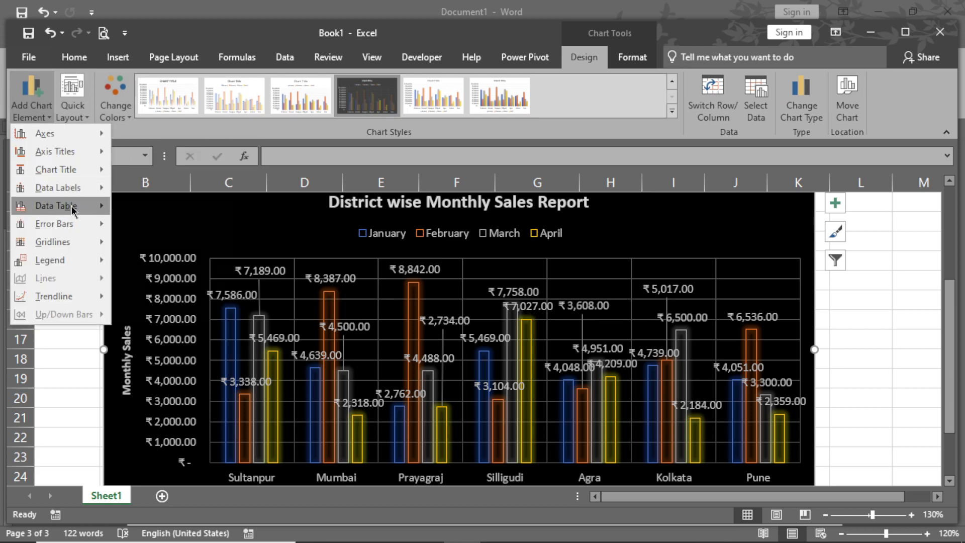
pyautogui.moveTo(73, 209)
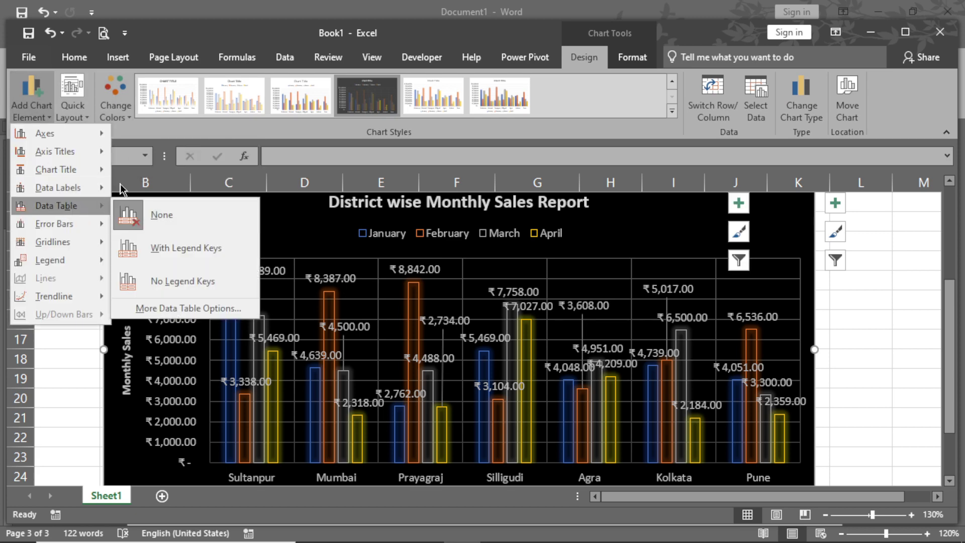
pyautogui.moveTo(76, 189)
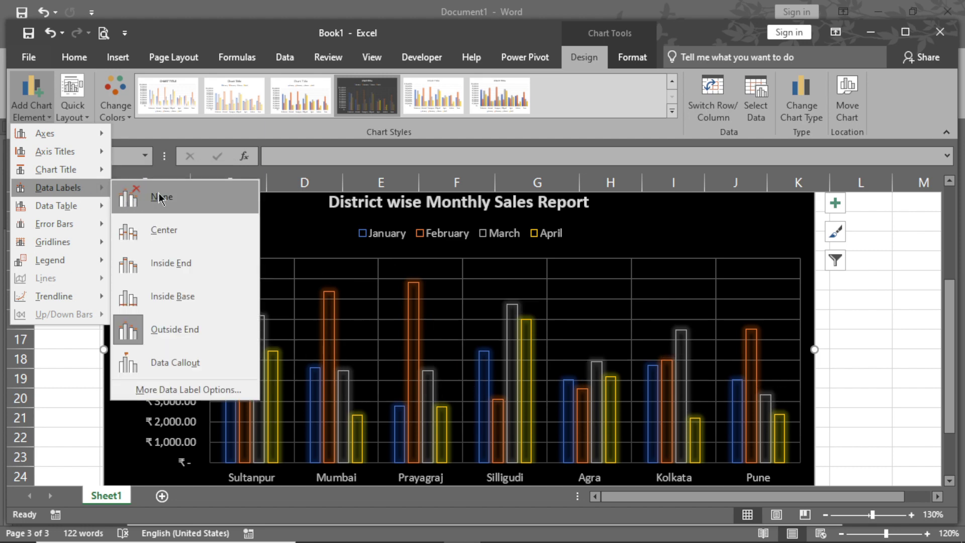
pyautogui.click(160, 197)
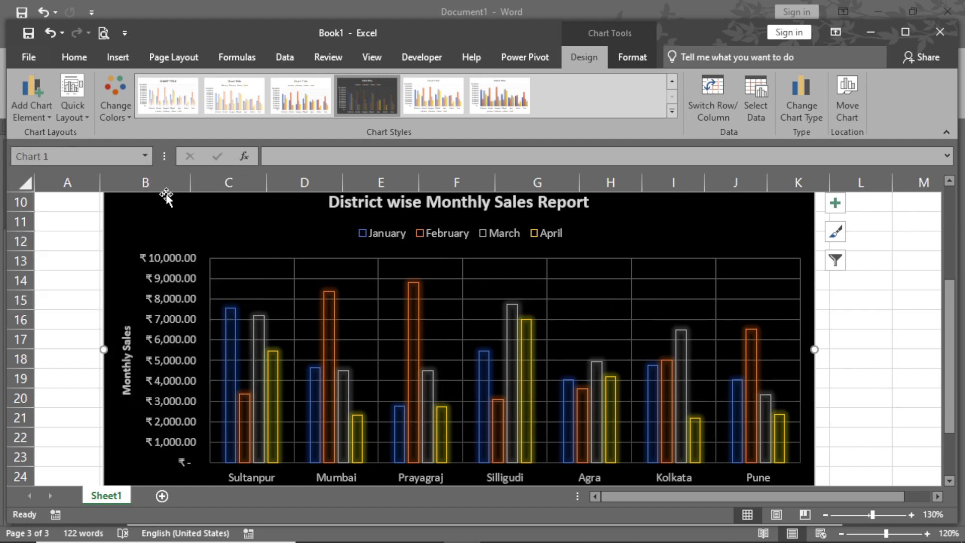
# Preview the chart's data table options, including the one with legend keys, and leave the data table set to None.
pyautogui.click(32, 96)
pyautogui.moveTo(77, 210)
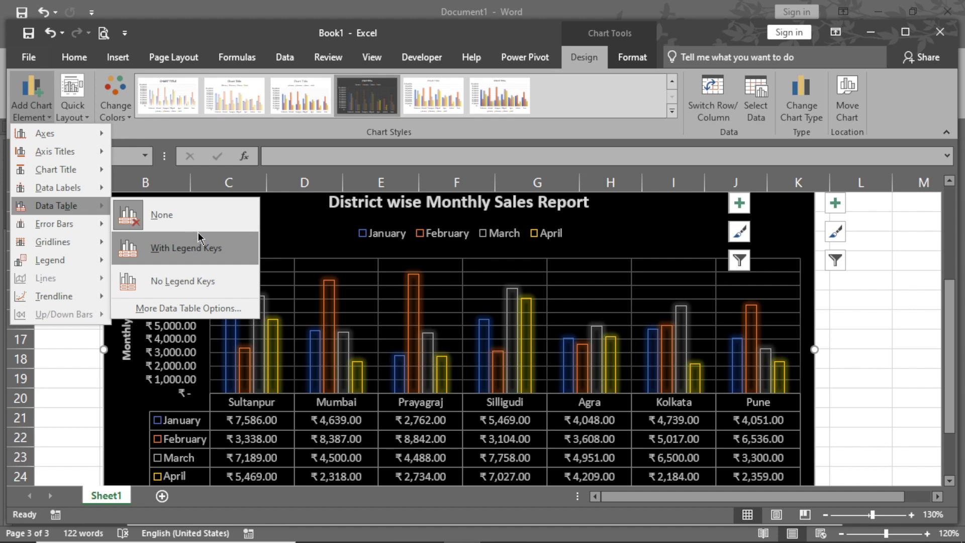
pyautogui.click(156, 213)
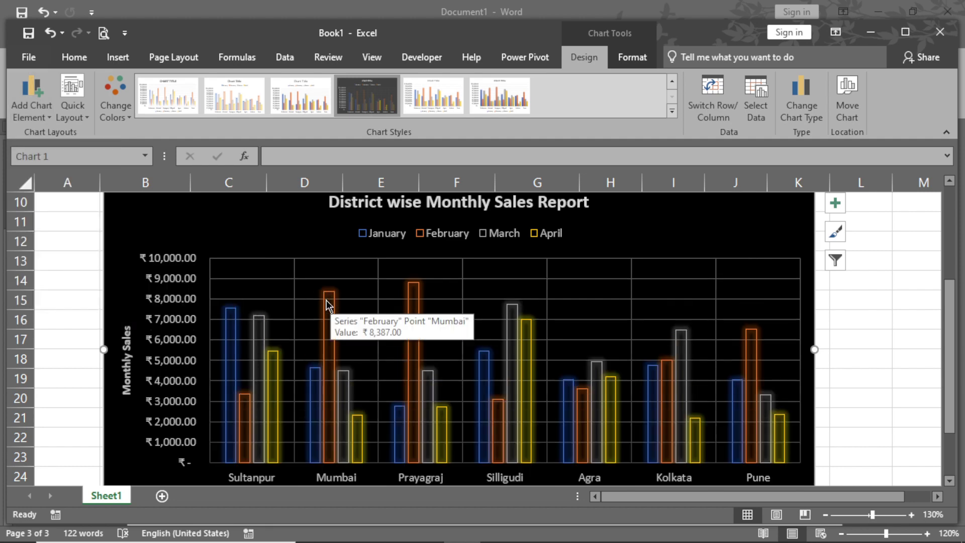
# Add Standard Error bars to the chart's columns and compare them with the source sales data.
pyautogui.scroll(3, 331, 305)
pyautogui.scroll(-2, 272, 286)
pyautogui.scroll(-2, 272, 286)
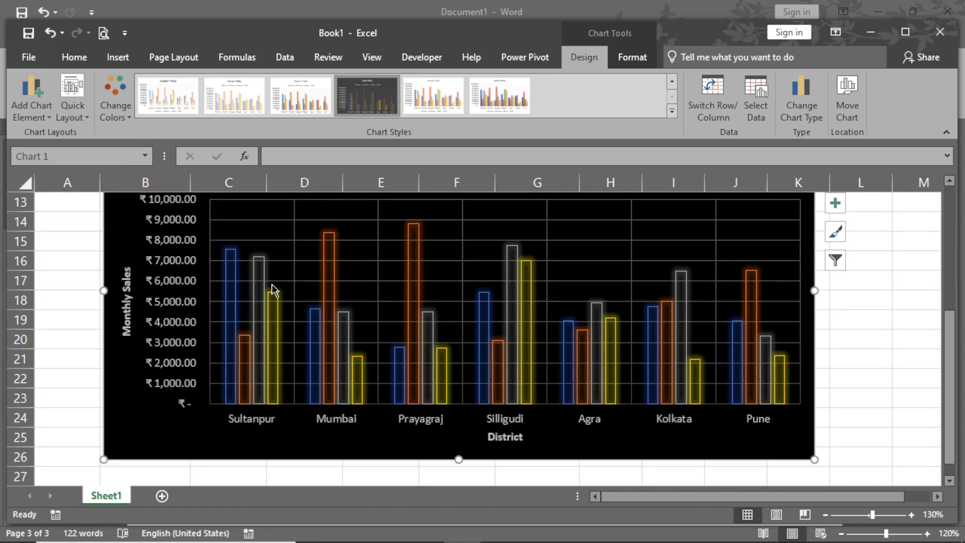
pyautogui.click(31, 105)
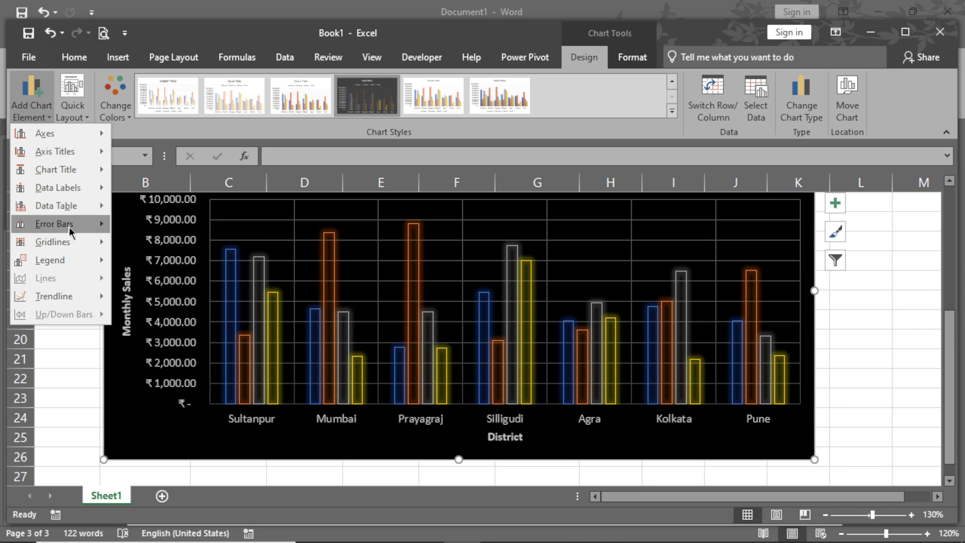
pyautogui.moveTo(71, 230)
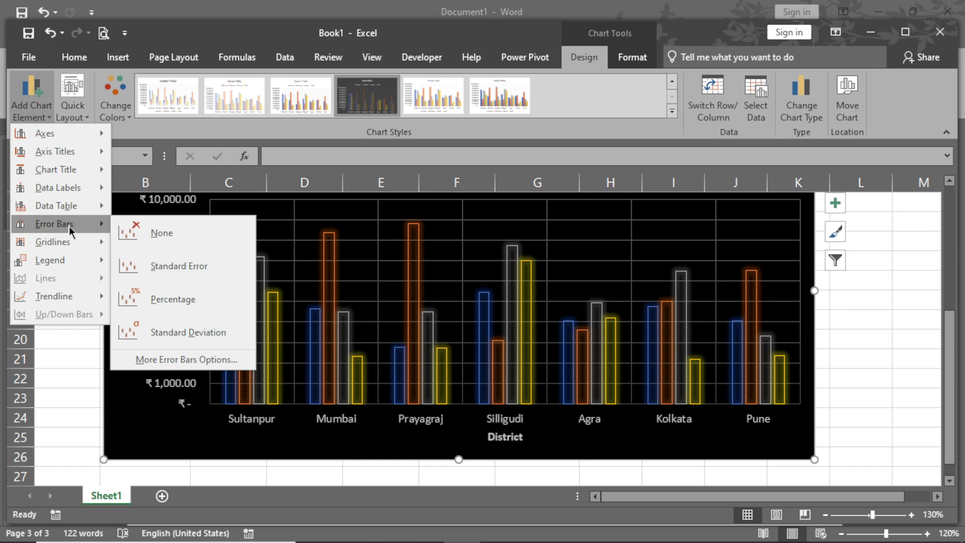
pyautogui.click(175, 272)
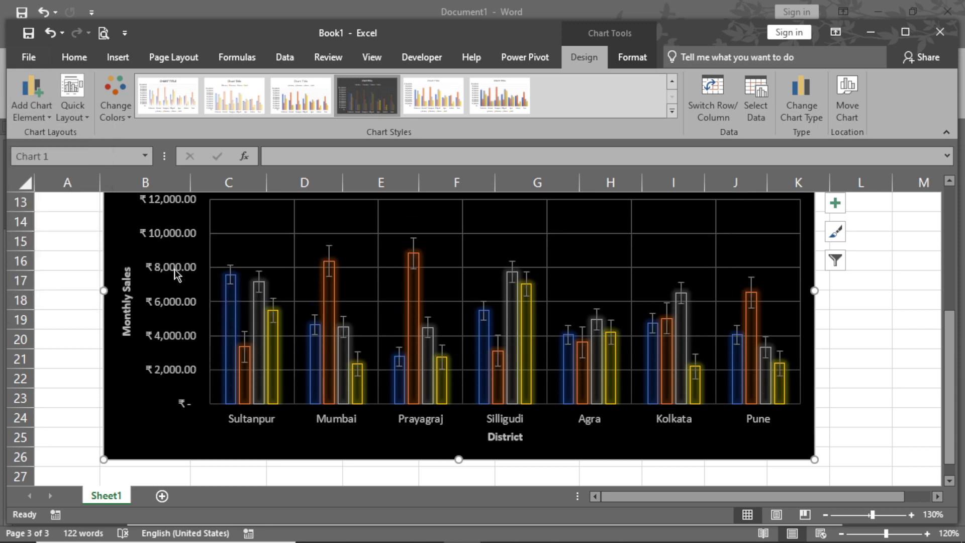
pyautogui.scroll(3, 362, 328)
pyautogui.scroll(1, 361, 336)
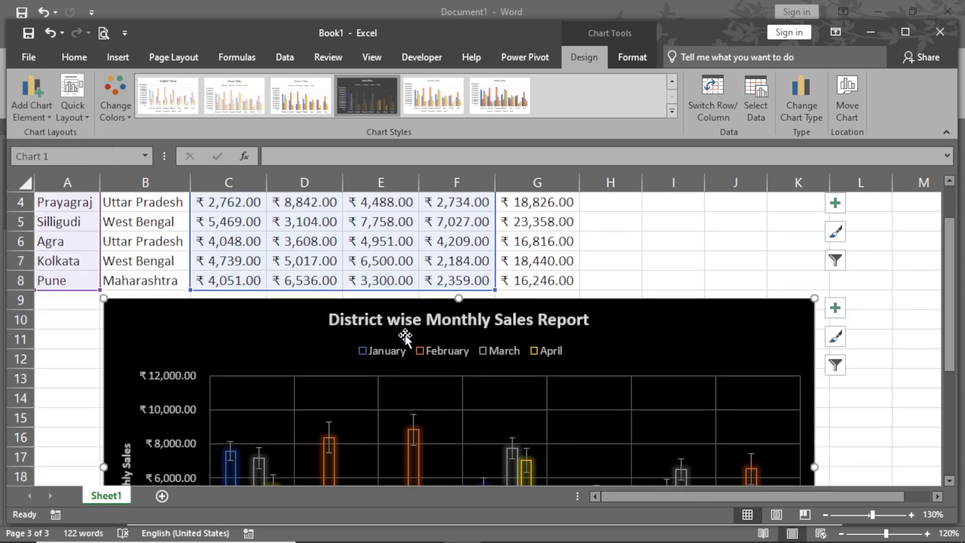
pyautogui.scroll(-3, 289, 320)
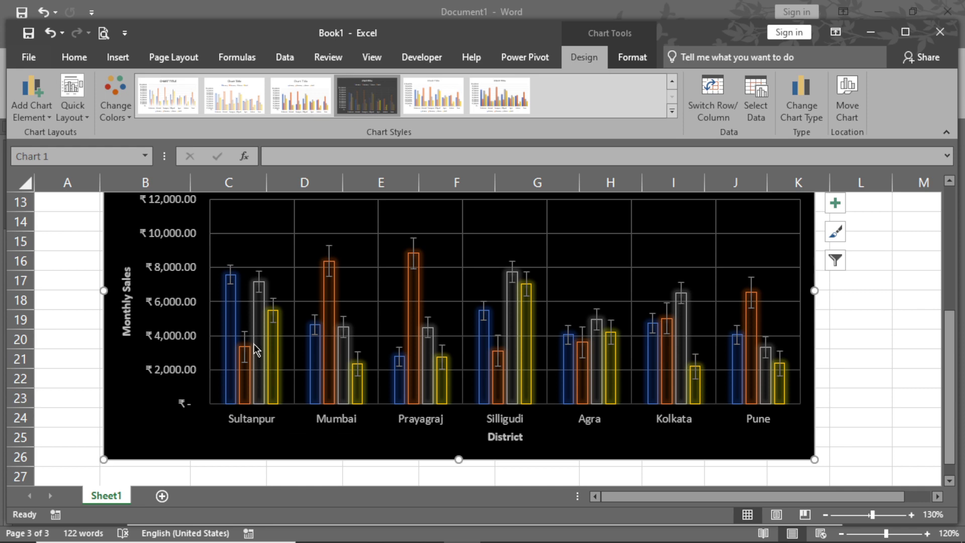
pyautogui.scroll(4, 197, 260)
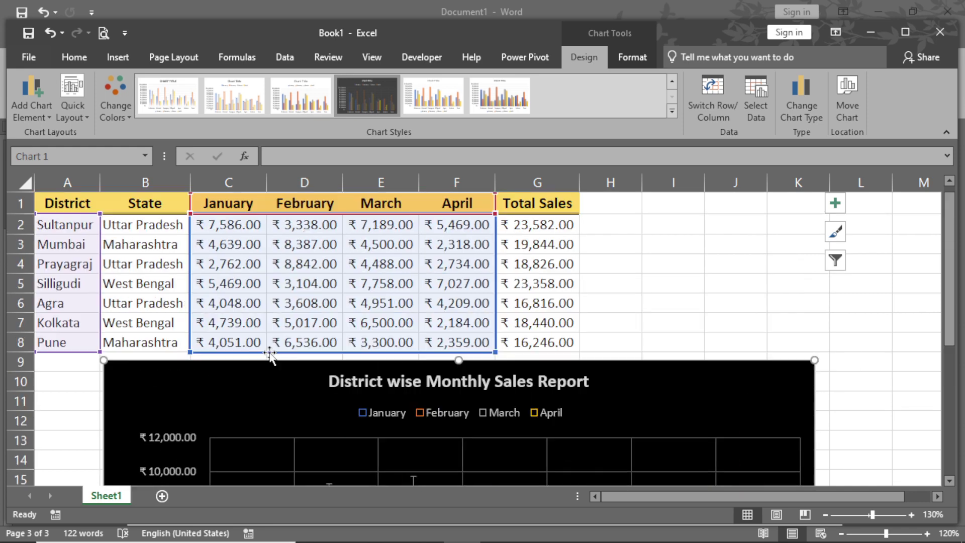
# Set Sultanpur's February sales in cell D2 to -5000 and widen column D so the value fits.
pyautogui.click(71, 221)
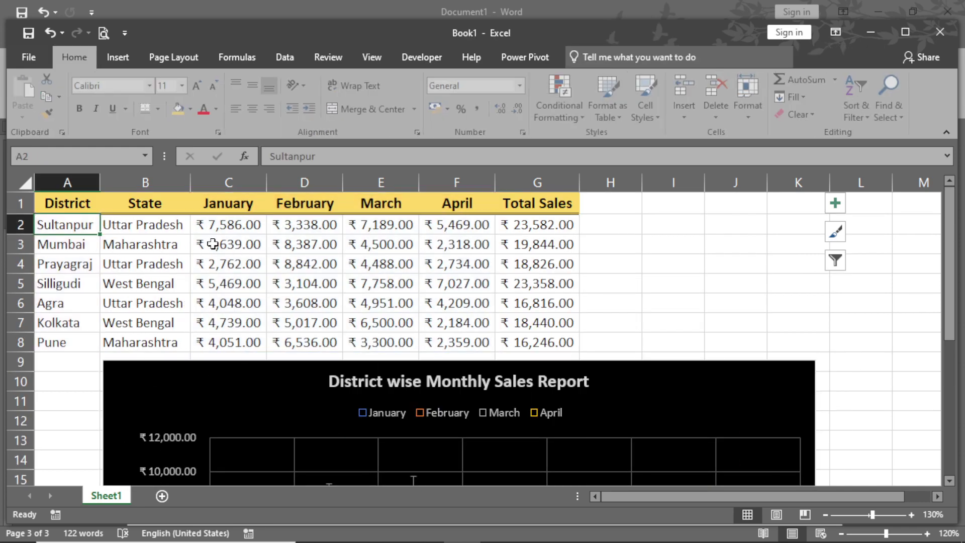
pyautogui.click(244, 224)
pyautogui.scroll(-1, 302, 302)
pyautogui.scroll(1, 280, 272)
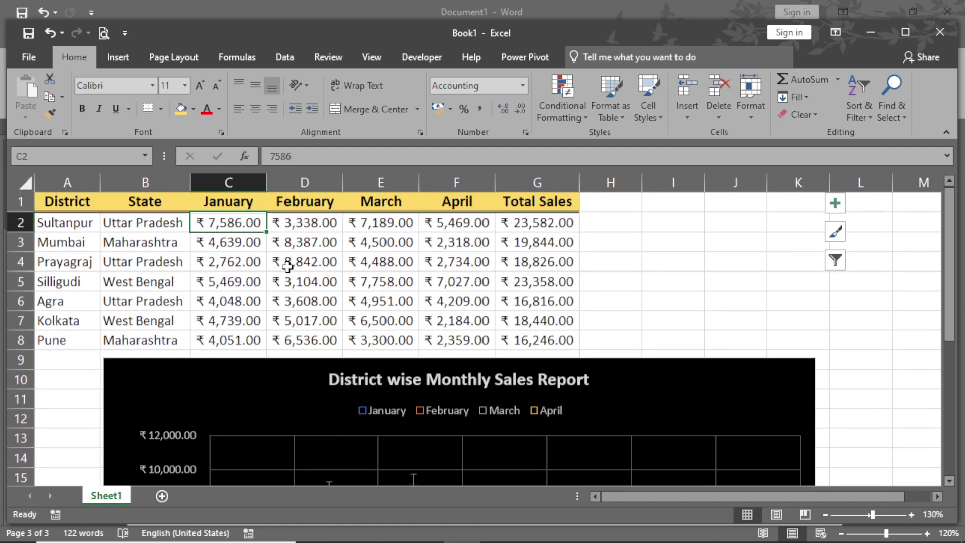
pyautogui.click(298, 226)
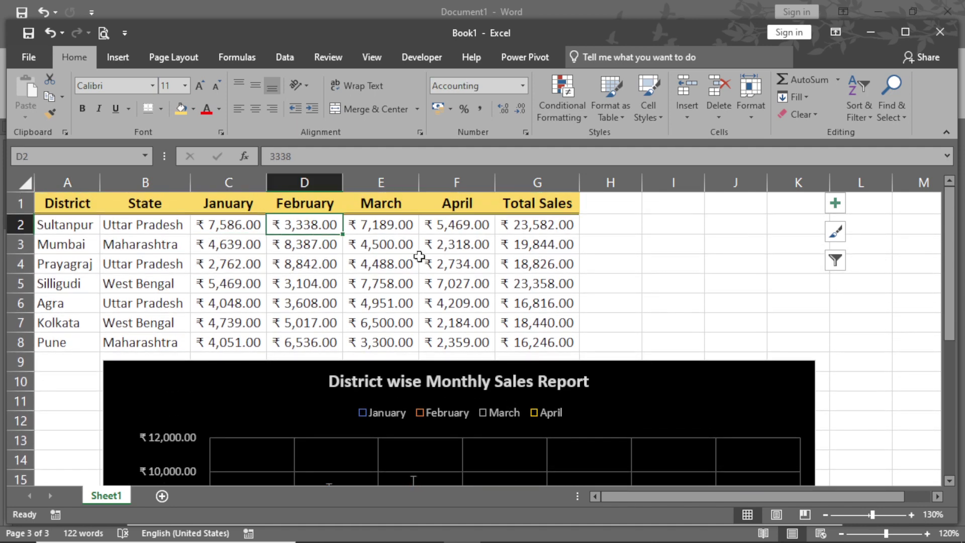
pyautogui.press('Delete')
pyautogui.write('-5')
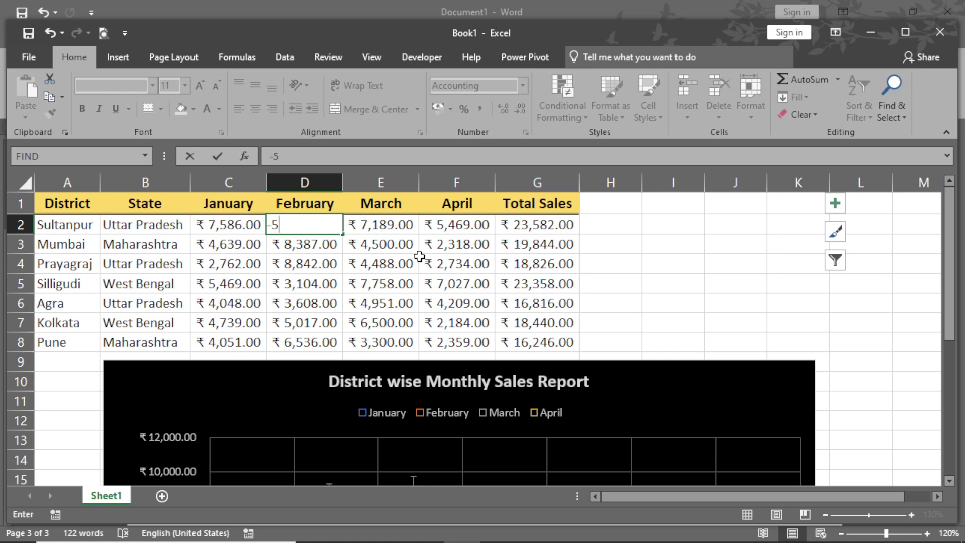
pyautogui.write('000')
pyautogui.press('Return')
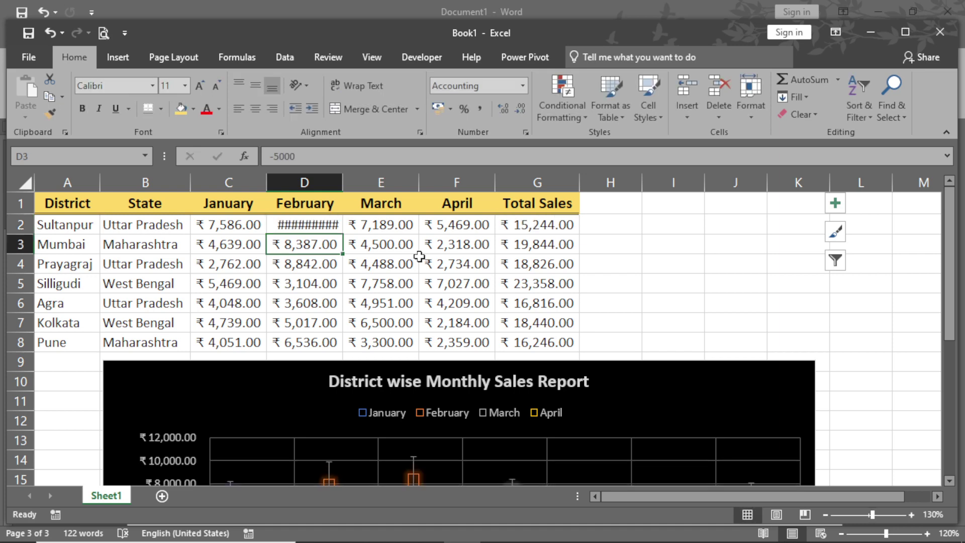
pyautogui.moveTo(342, 182); pyautogui.dragTo(355, 181)
pyautogui.scroll(-4, 357, 291)
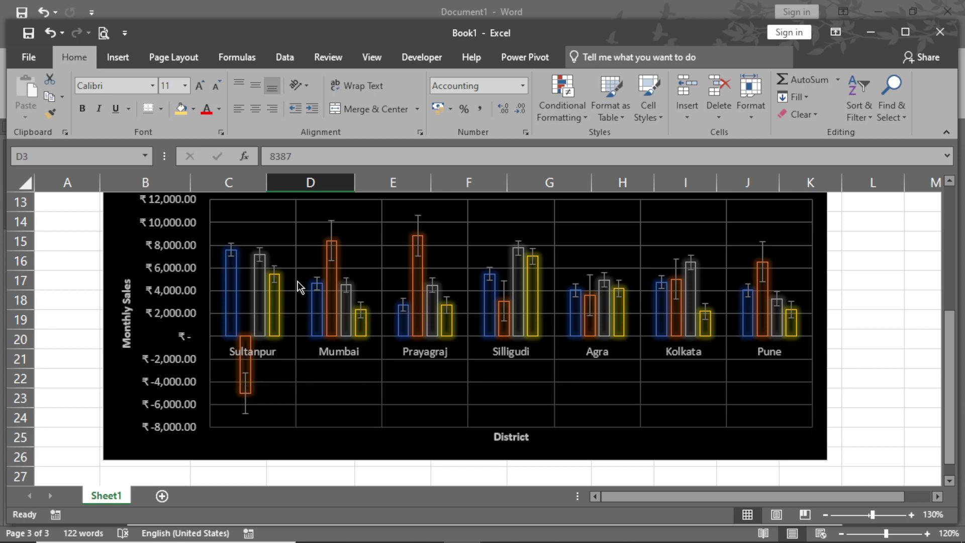
# Change Sultanpur's February sales in cell D2 to -2000 and check its column in the chart.
pyautogui.scroll(4, 299, 281)
pyautogui.click(295, 225)
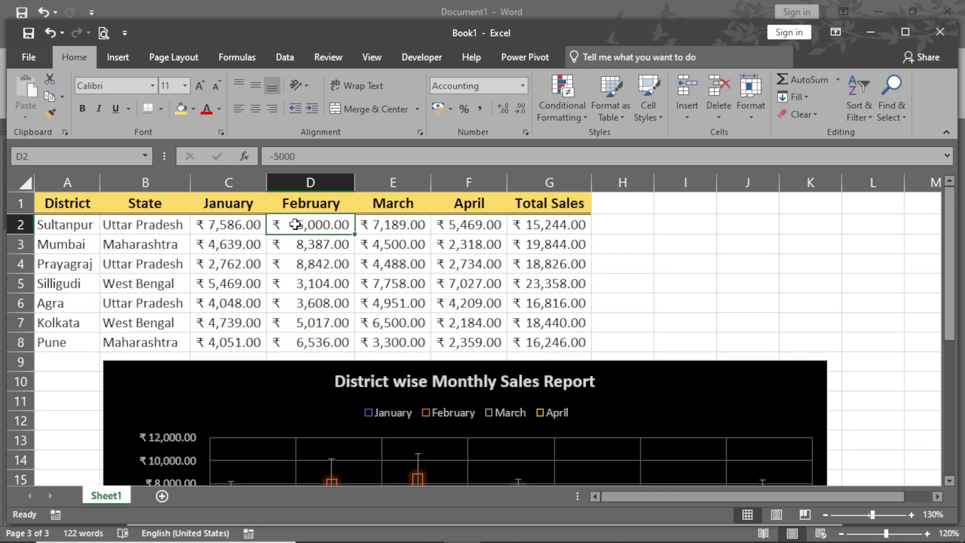
pyautogui.write('-2')
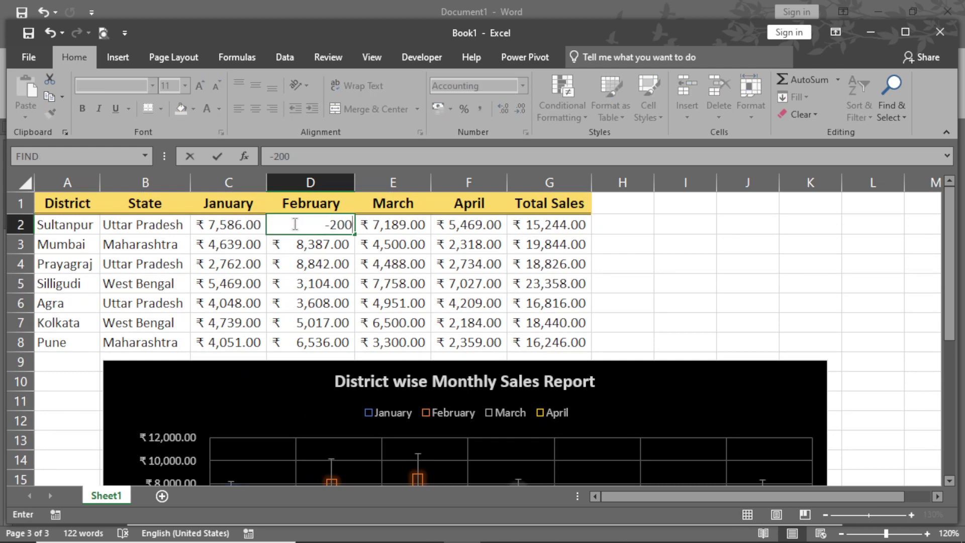
pyautogui.scroll(-5, 302, 219)
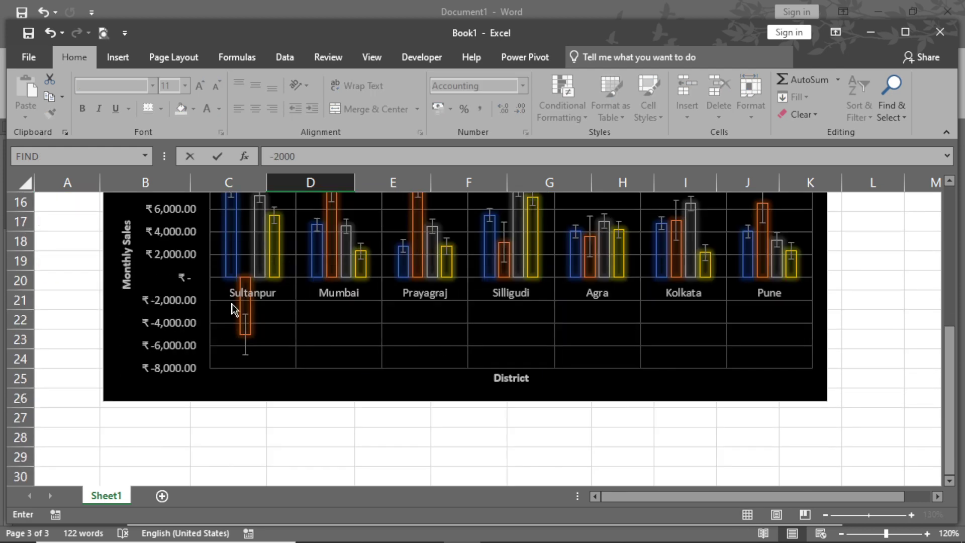
pyautogui.press('Return')
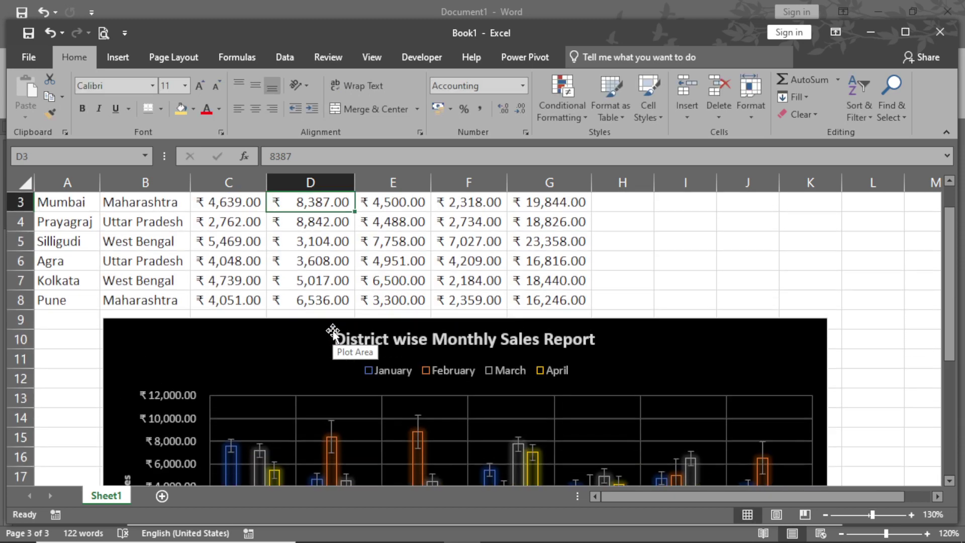
pyautogui.scroll(-4, 367, 338)
pyautogui.scroll(3, 308, 345)
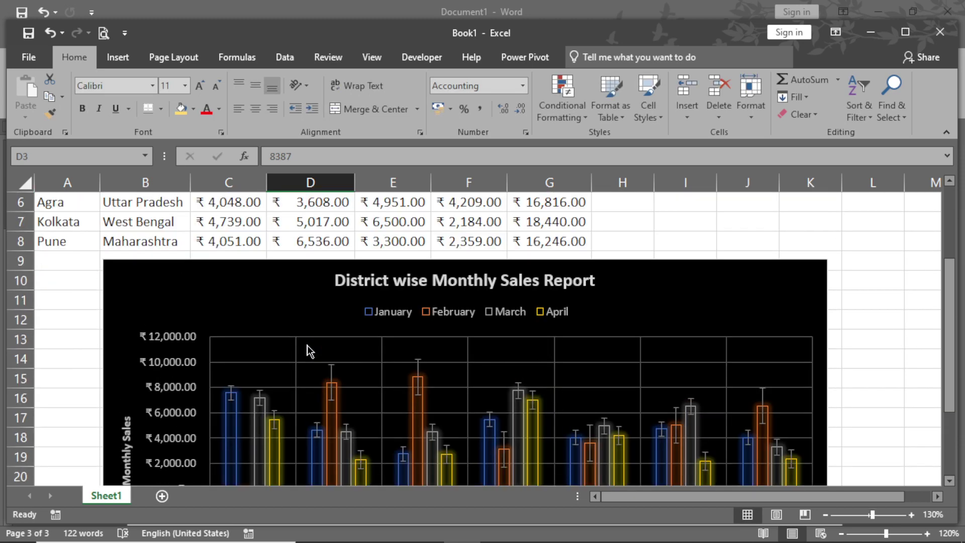
# Replace Sultanpur's February sales in cell D2 with 1000.
pyautogui.scroll(2, 328, 312)
pyautogui.click(329, 226)
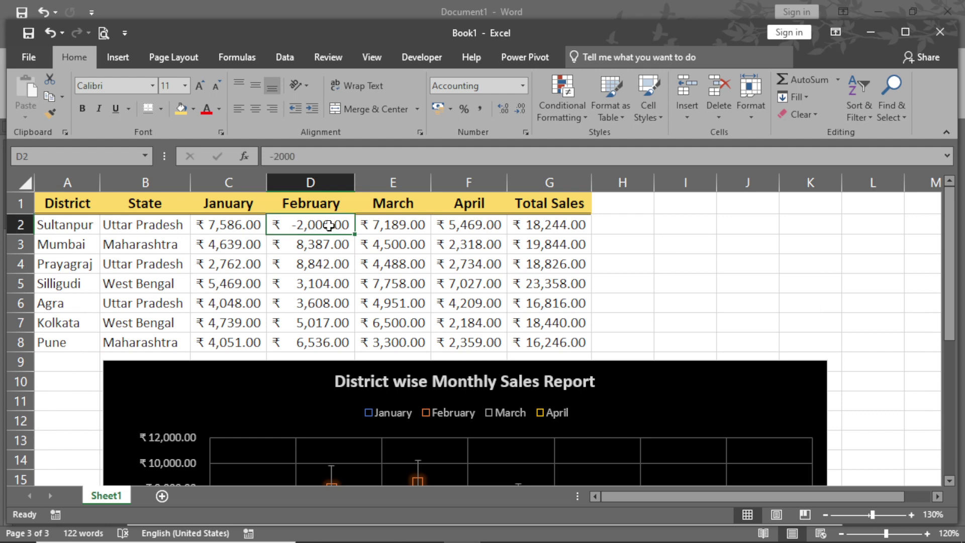
pyautogui.write('1000')
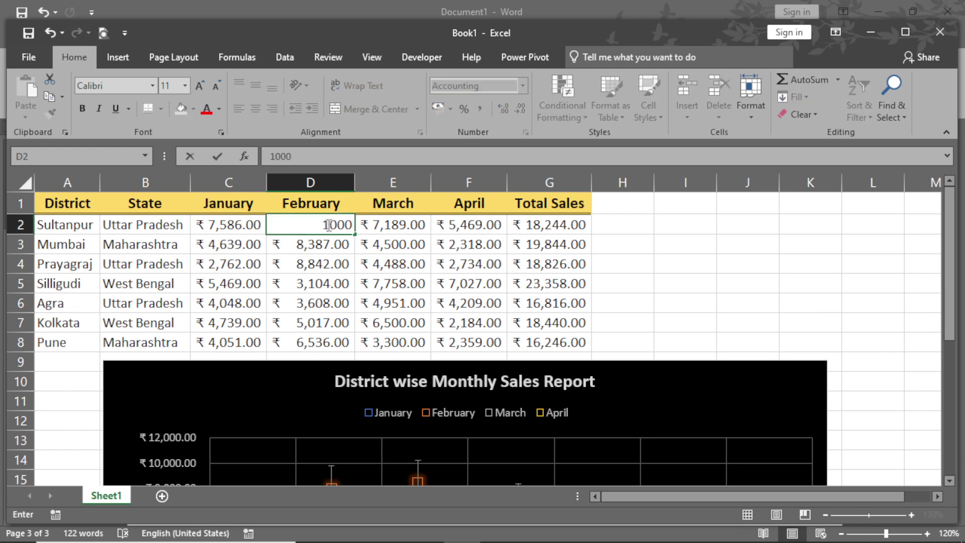
# Enter 1000 as Sultanpur's February sales and check its bar in the chart.
pyautogui.press('Return')
pyautogui.scroll(-4, 327, 252)
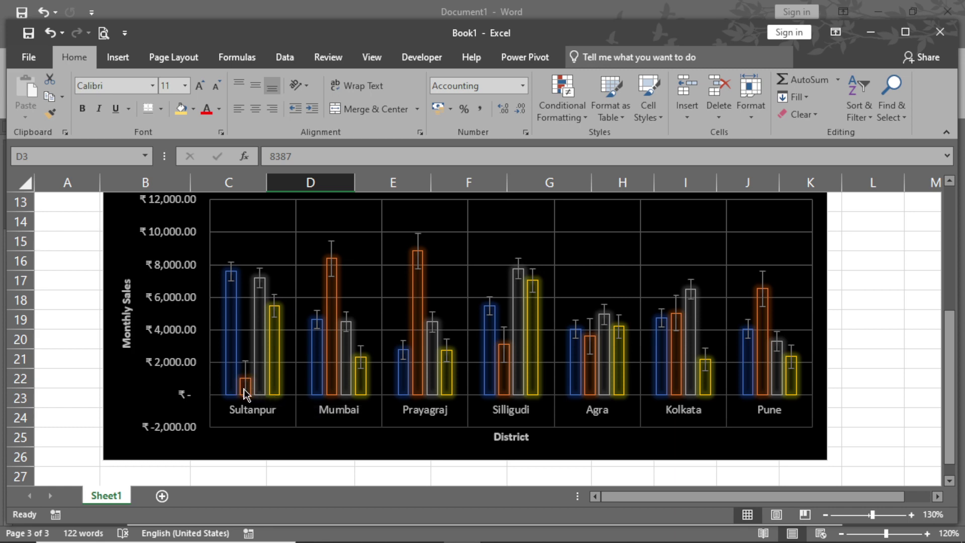
pyautogui.scroll(4, 341, 358)
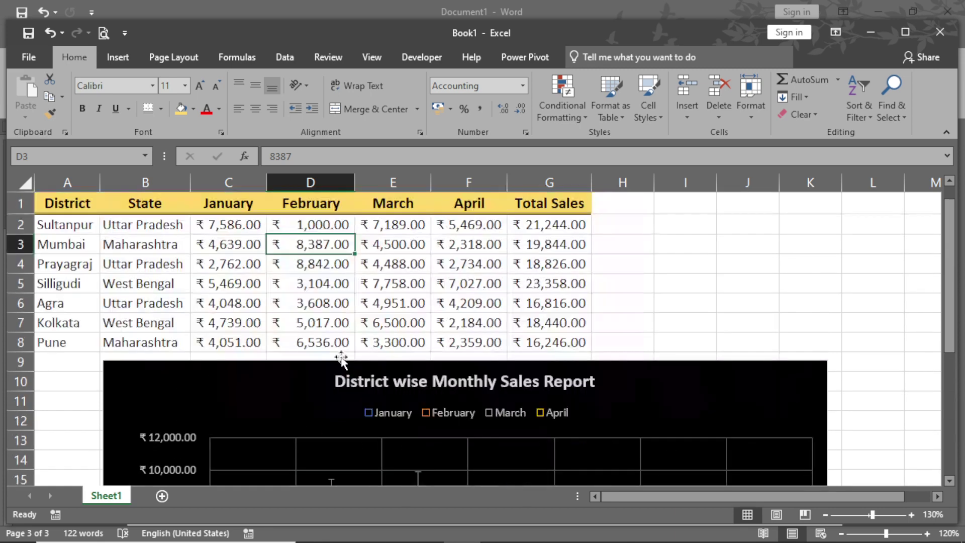
# Set Sultanpur's February sales to 6000 and inspect the matching column and error bar in the chart.
pyautogui.click(334, 226)
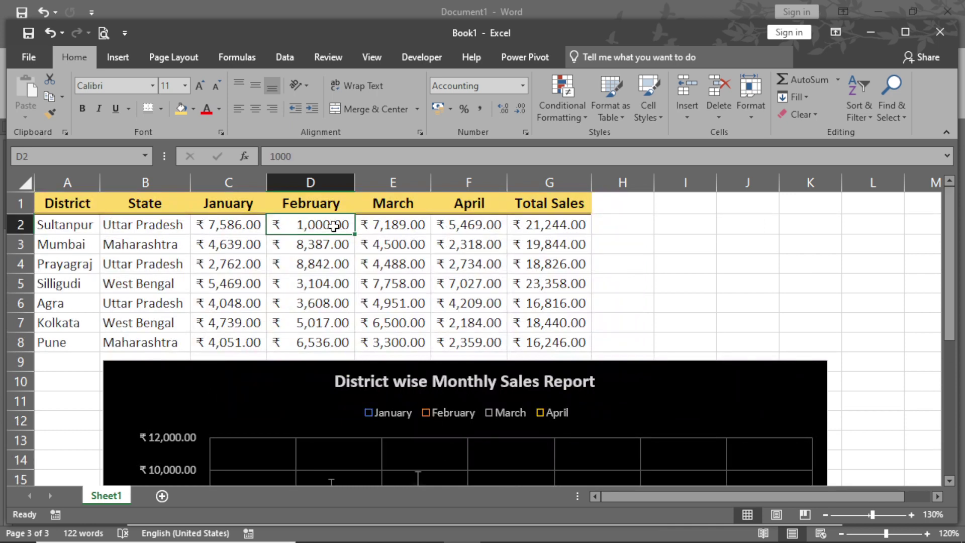
pyautogui.write('6000')
pyautogui.press('Return')
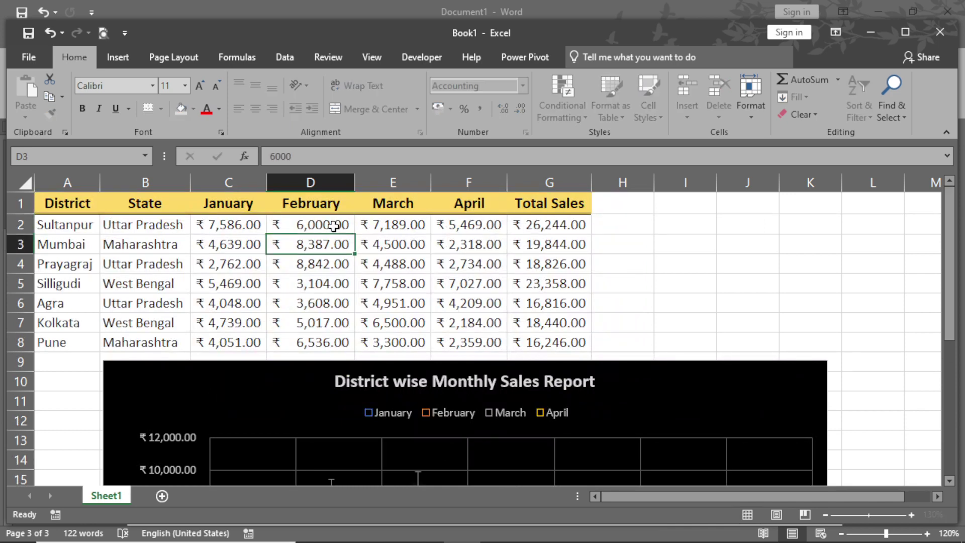
pyautogui.scroll(-4, 377, 360)
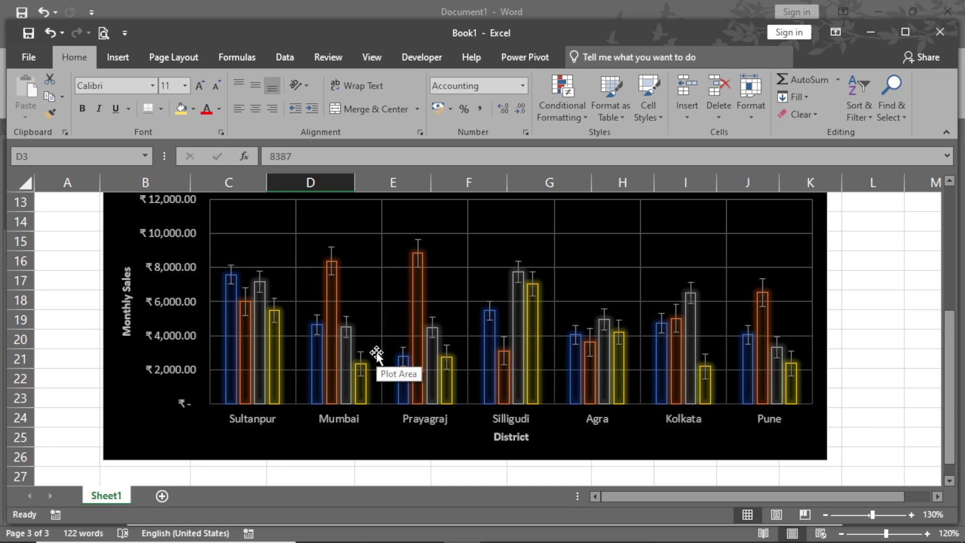
pyautogui.moveTo(273, 317)
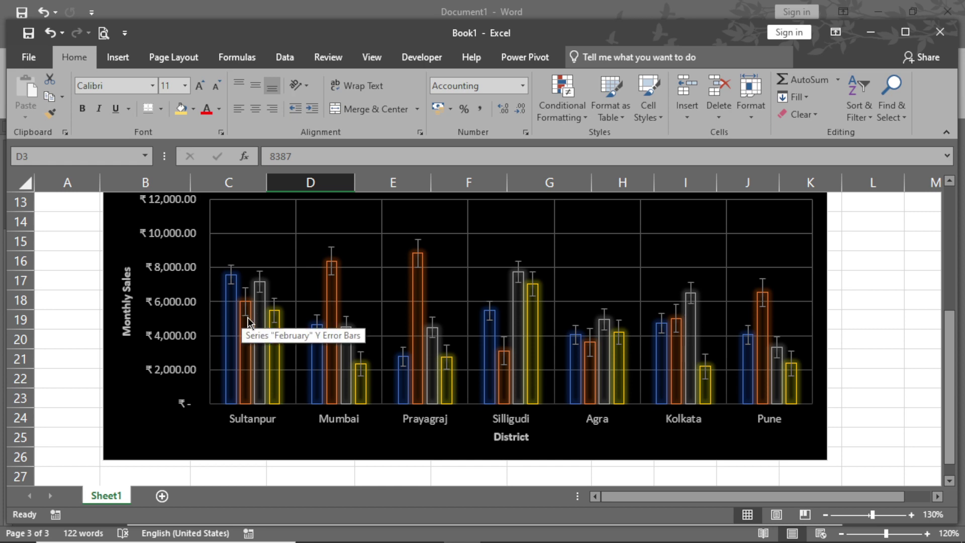
pyautogui.moveTo(245, 397)
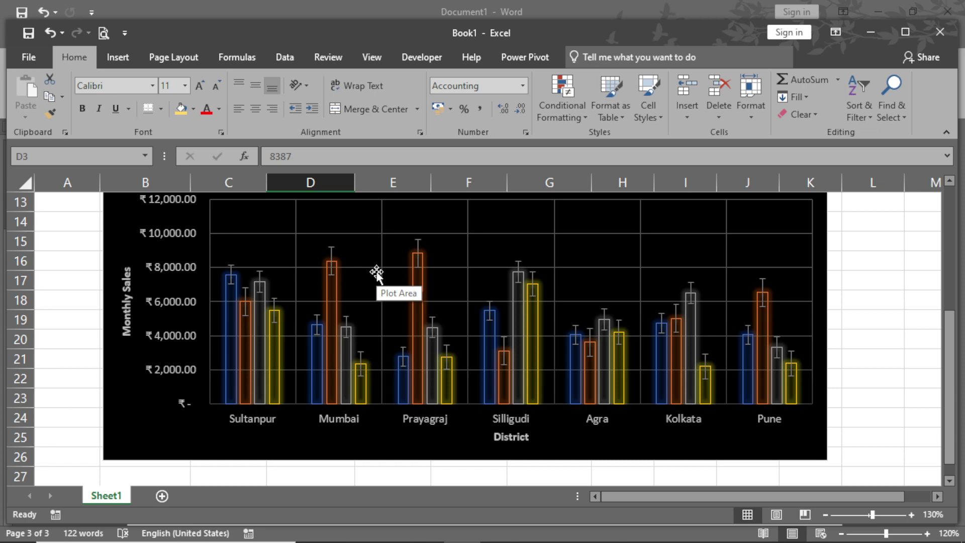
# Set Mumbai's March sales to 500 and check how its error bar is drawn in the chart.
pyautogui.scroll(4, 377, 273)
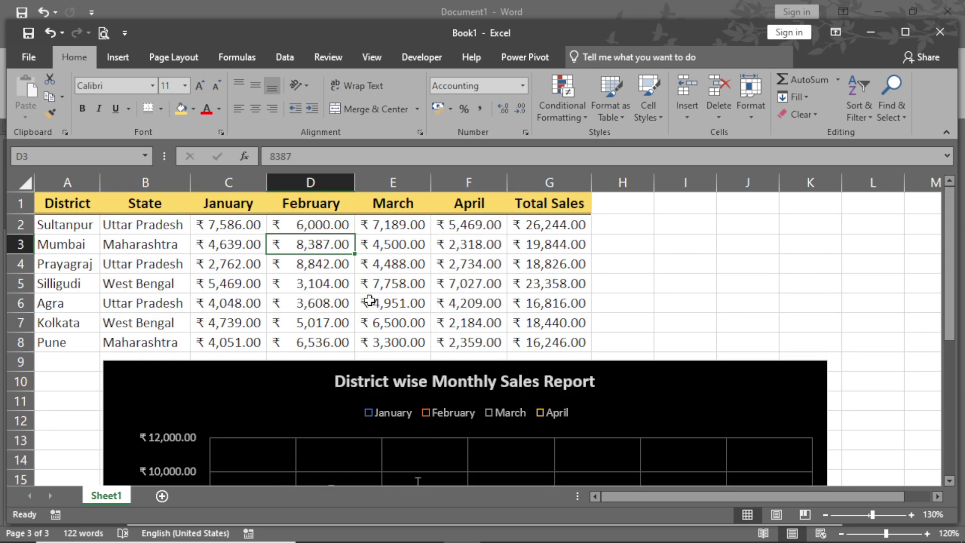
pyautogui.click(417, 244)
pyautogui.write('5')
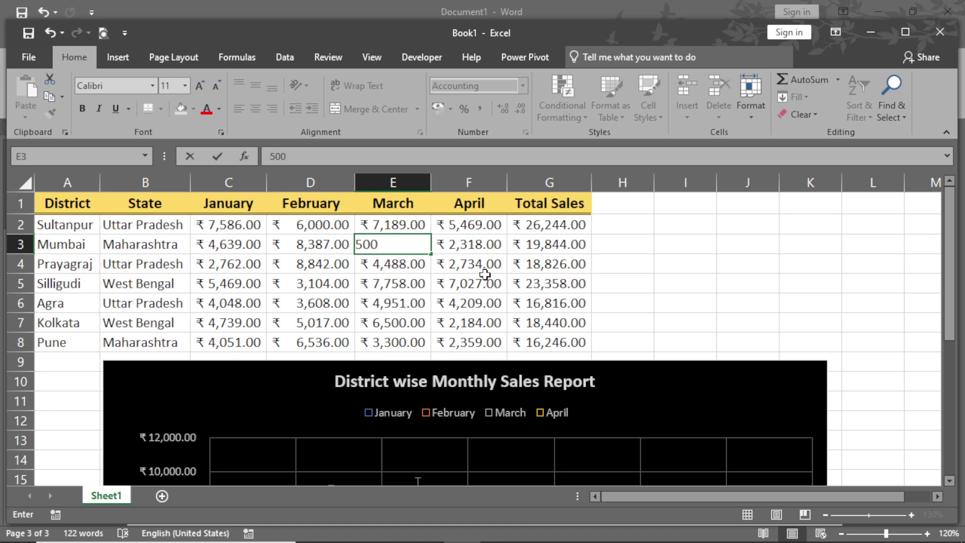
pyautogui.press('Return')
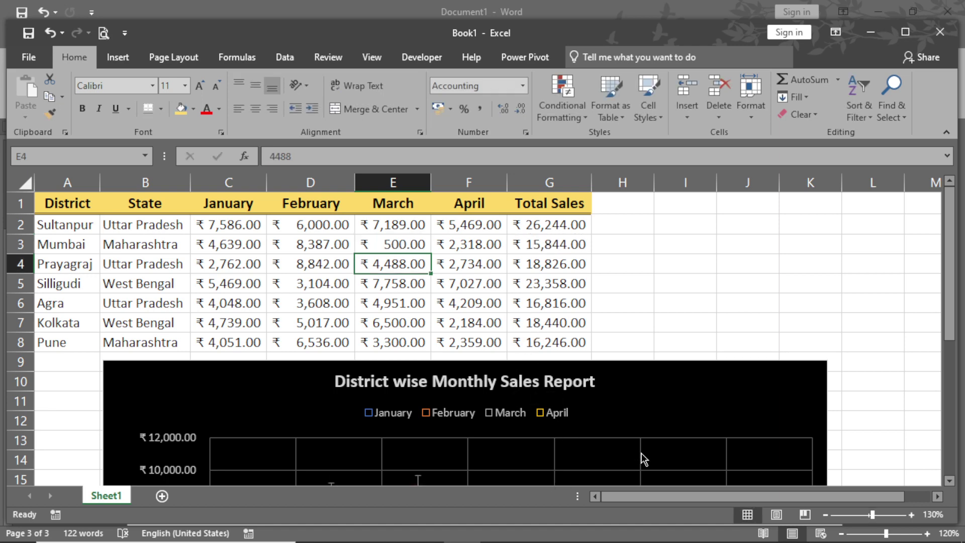
pyautogui.scroll(-4, 645, 460)
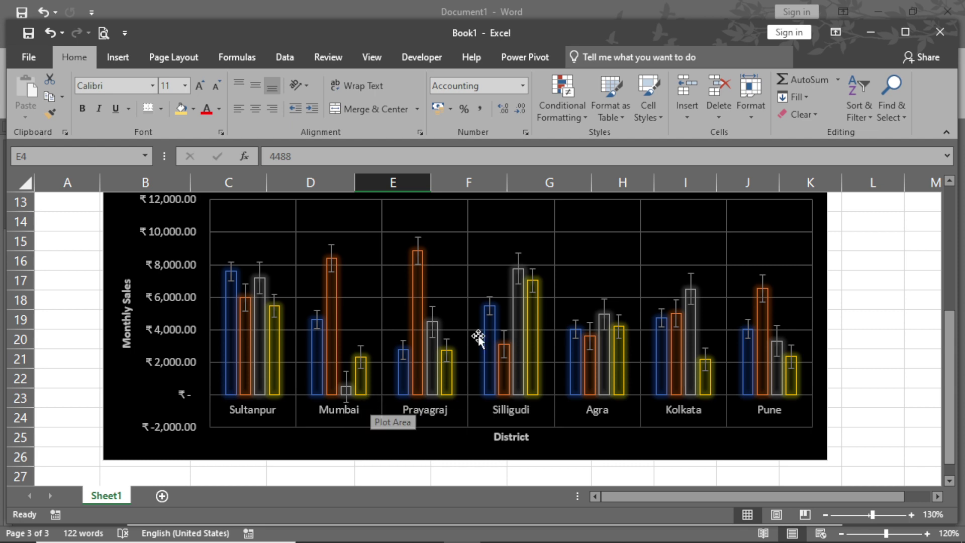
# Set Mumbai's March sales to 1500 and inspect its column in the chart.
pyautogui.scroll(3, 481, 347)
pyautogui.scroll(1, 481, 347)
pyautogui.click(382, 239)
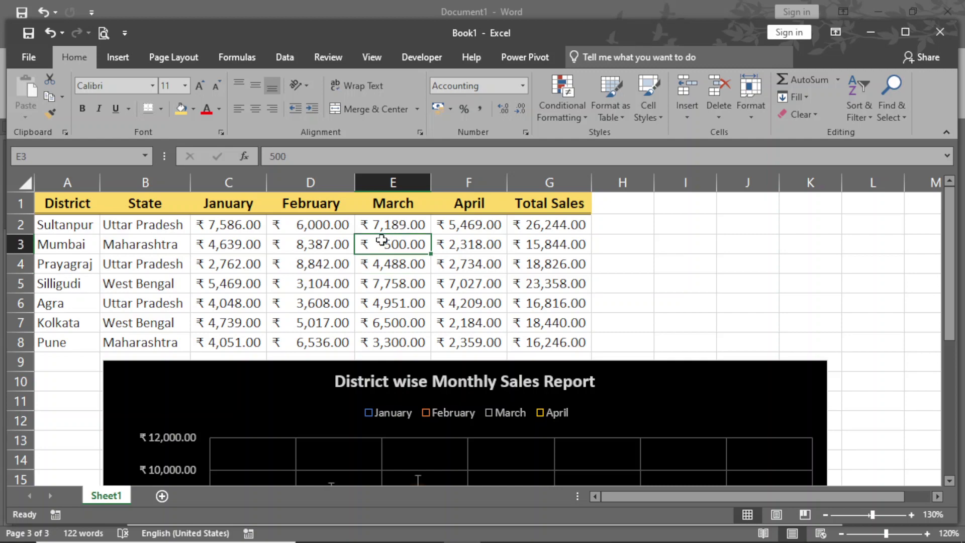
pyautogui.write('1500')
pyautogui.press('Return')
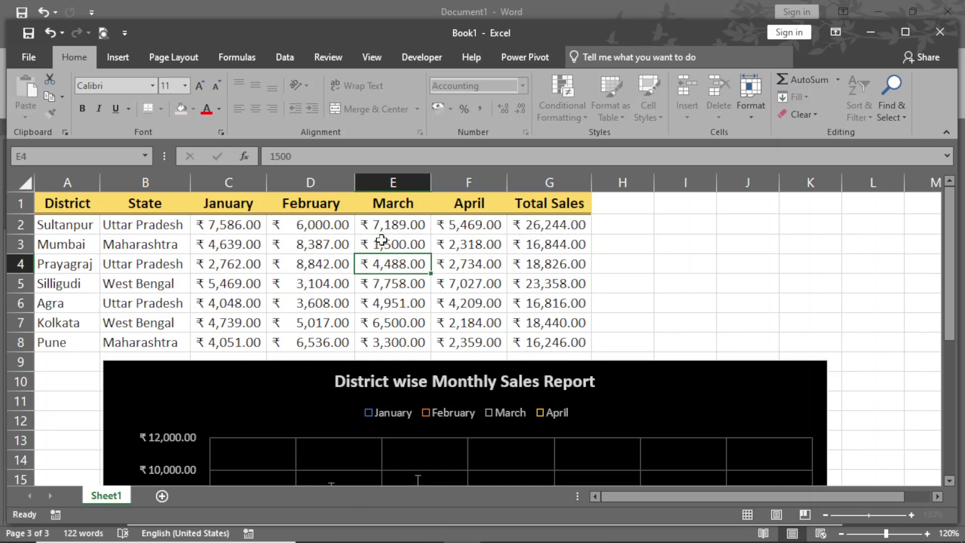
pyautogui.scroll(-5, 450, 315)
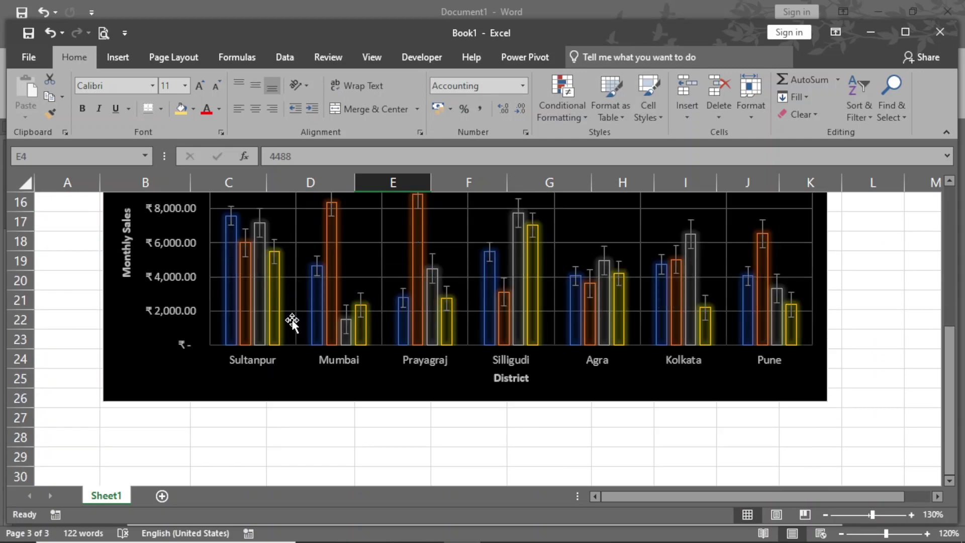
pyautogui.scroll(1, 291, 321)
pyautogui.moveTo(345, 394)
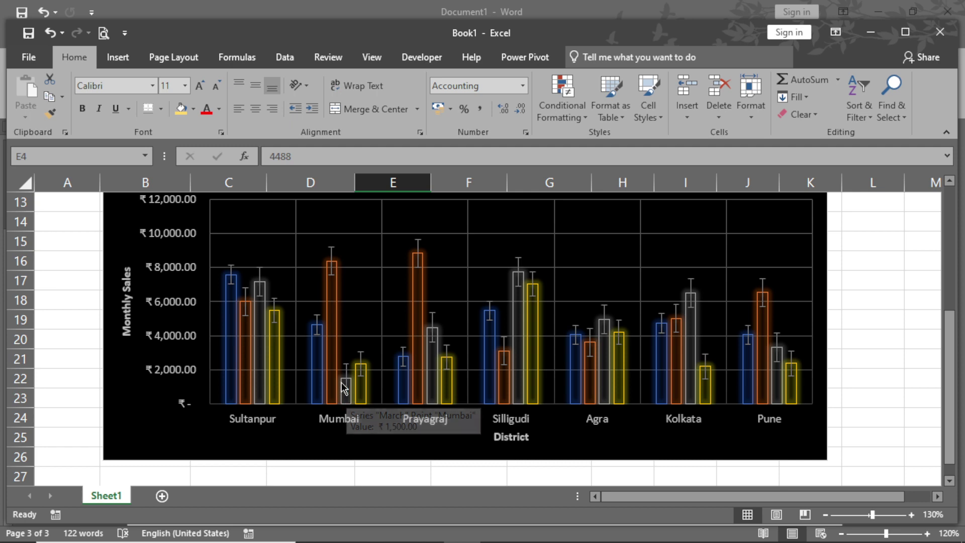
# Remove the existing error bars from the District wise Monthly Sales Report chart and add Percentage error bars instead.
pyautogui.scroll(1, 537, 322)
pyautogui.scroll(1, 537, 322)
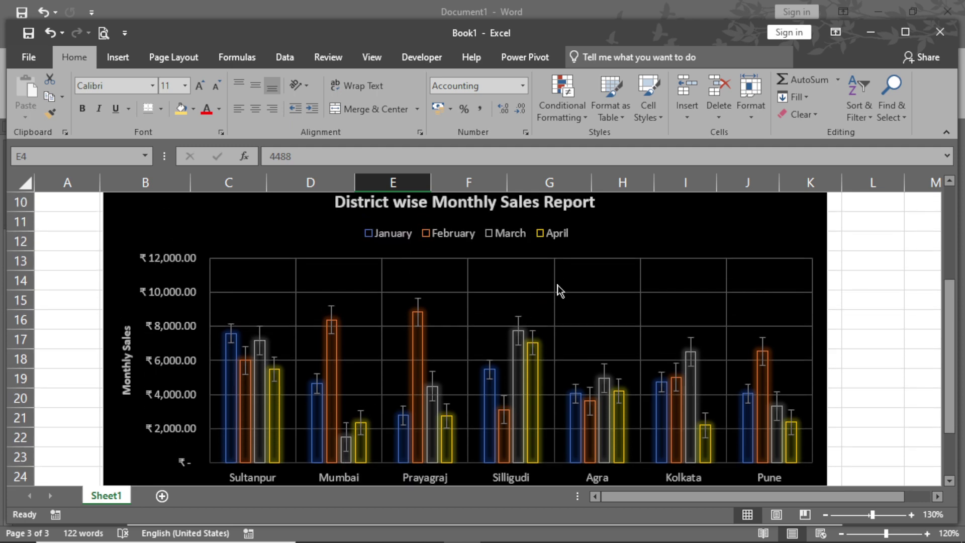
pyautogui.click(619, 233)
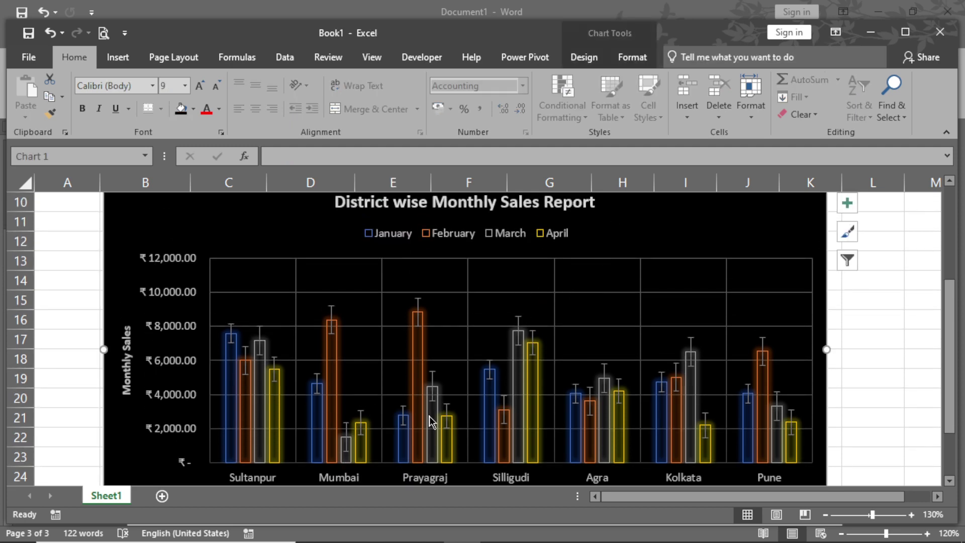
pyautogui.click(581, 67)
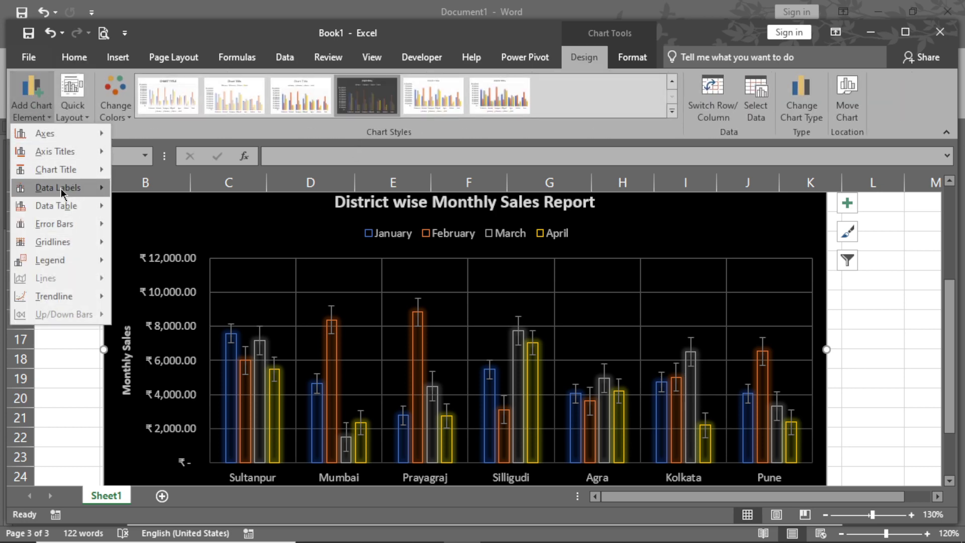
pyautogui.moveTo(55, 224)
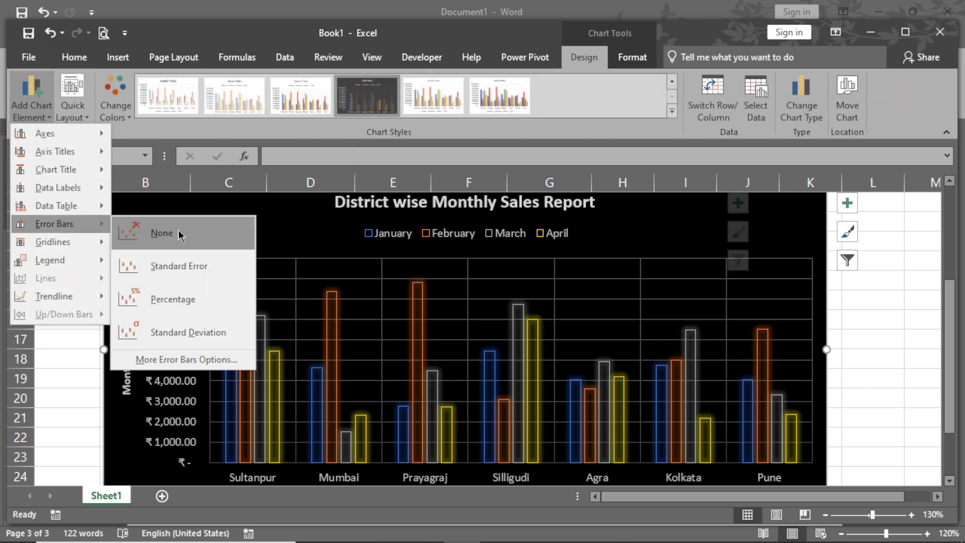
pyautogui.click(173, 231)
pyautogui.click(16, 91)
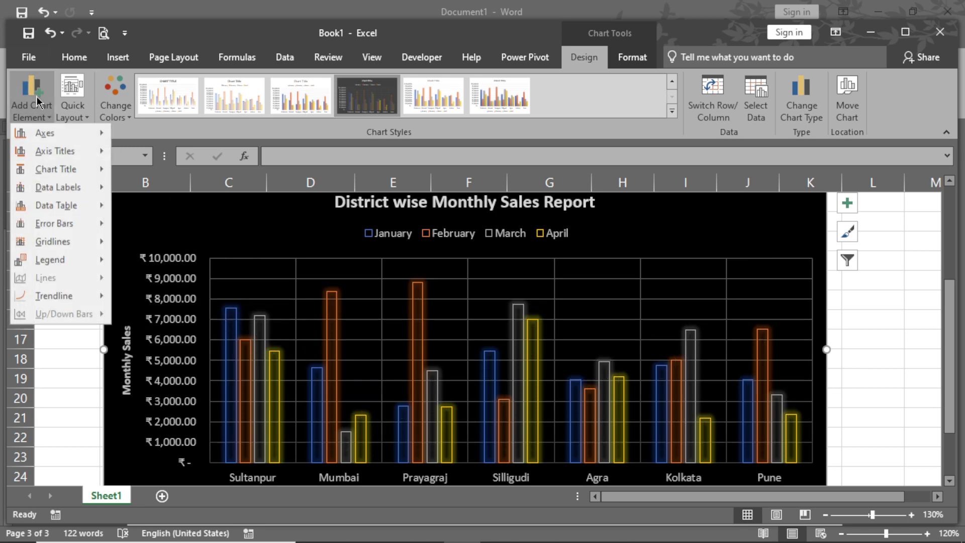
pyautogui.moveTo(60, 224)
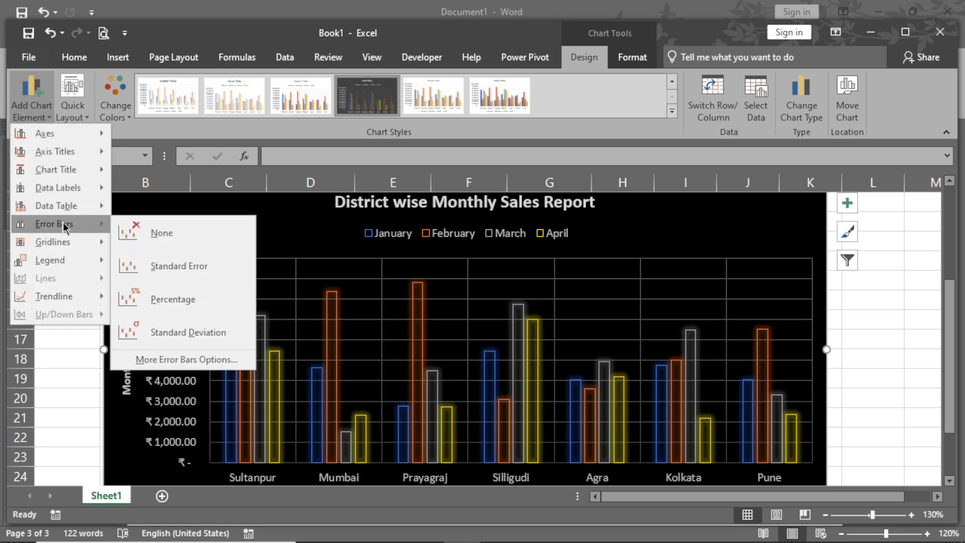
pyautogui.click(151, 300)
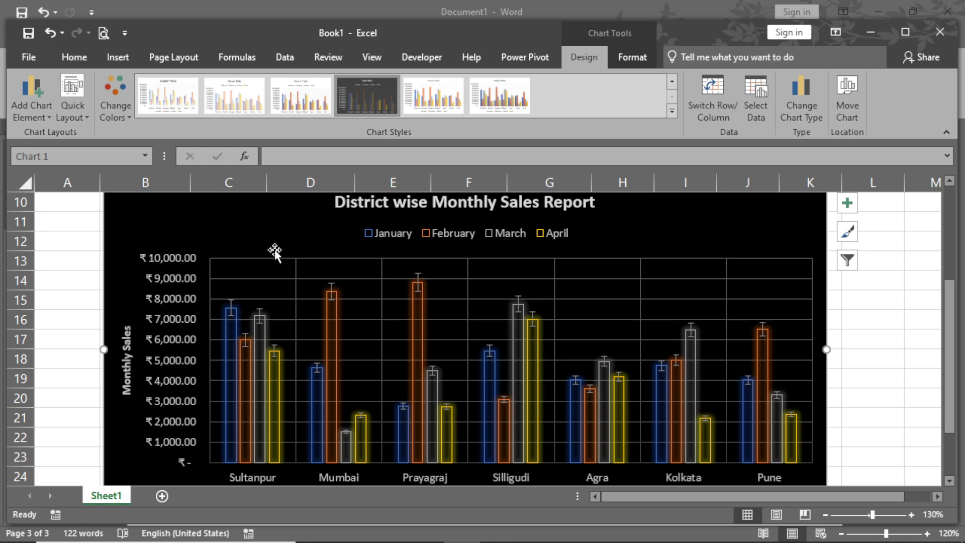
# Set Silligudi's January sales to -1200 and check its column in the chart.
pyautogui.scroll(3, 271, 251)
pyautogui.click(251, 260)
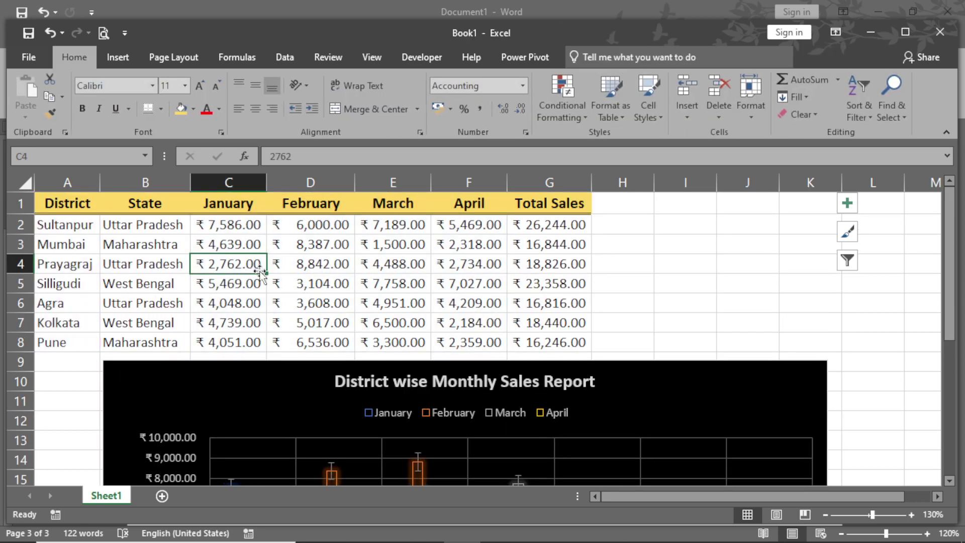
pyautogui.scroll(-1, 357, 268)
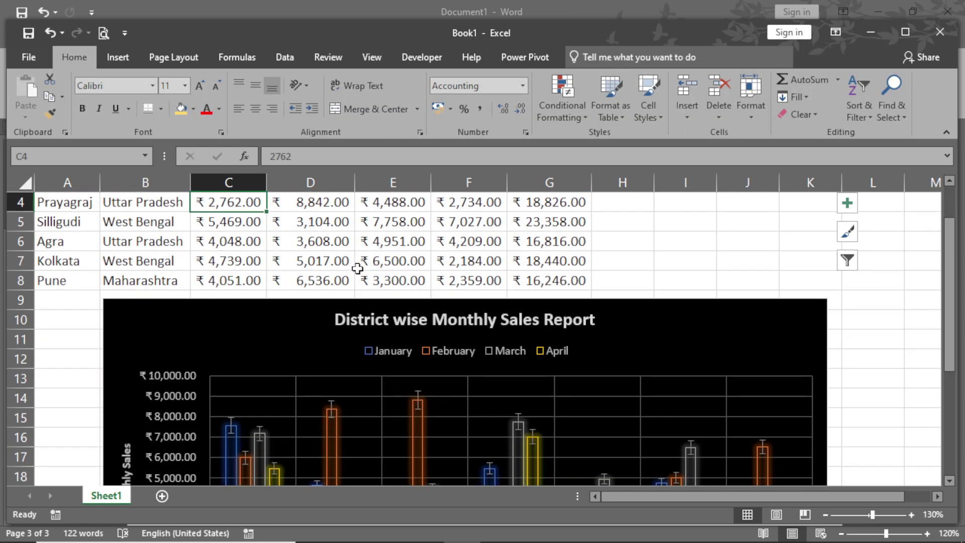
pyautogui.press('Down')
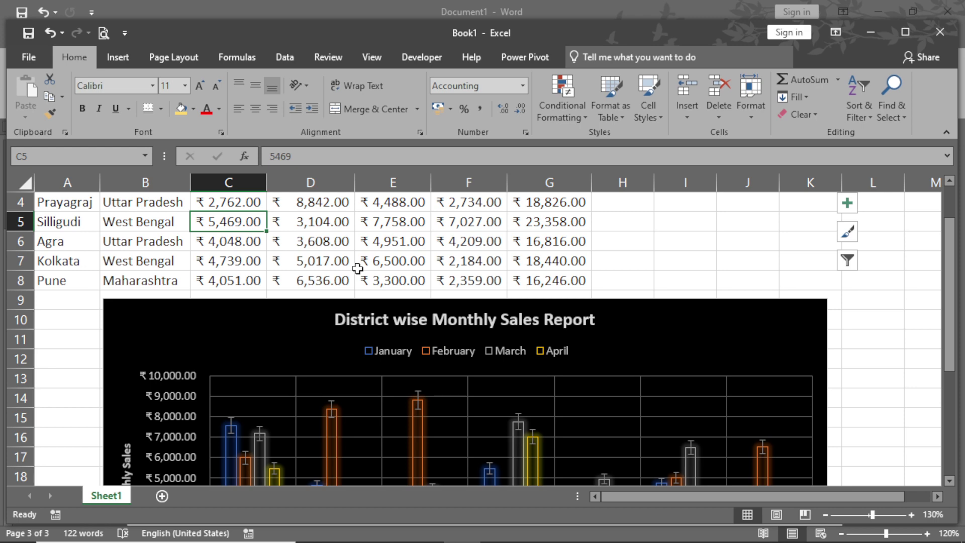
pyautogui.write('-1200')
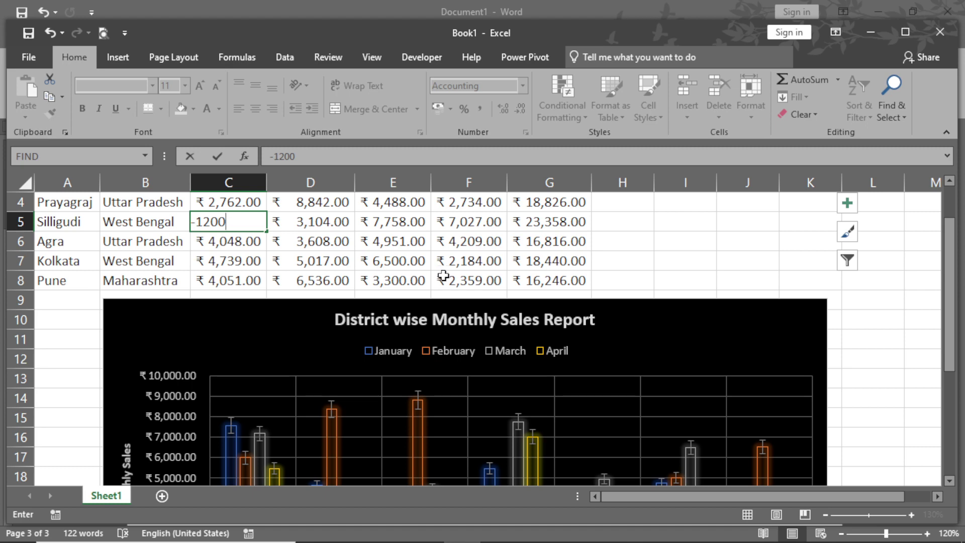
pyautogui.scroll(1, 403, 287)
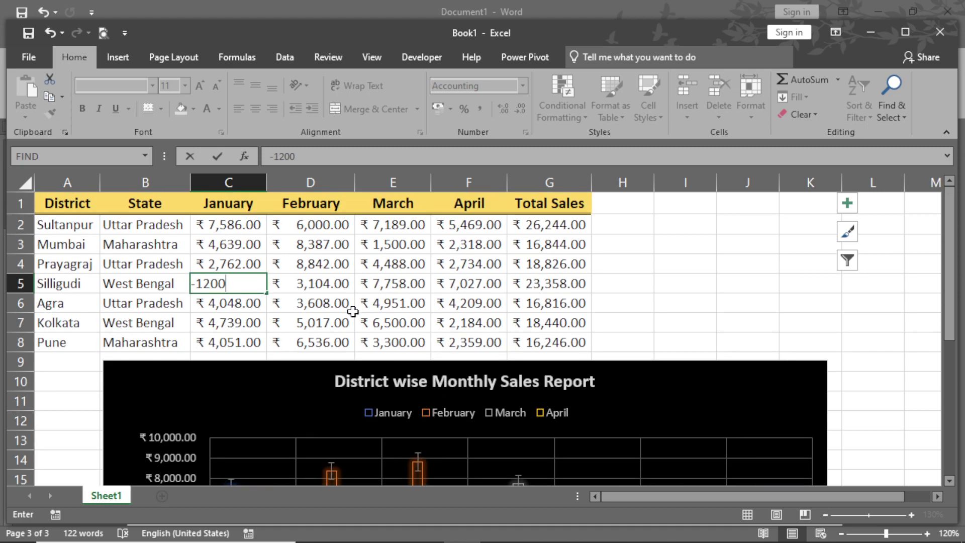
pyautogui.scroll(-4, 354, 312)
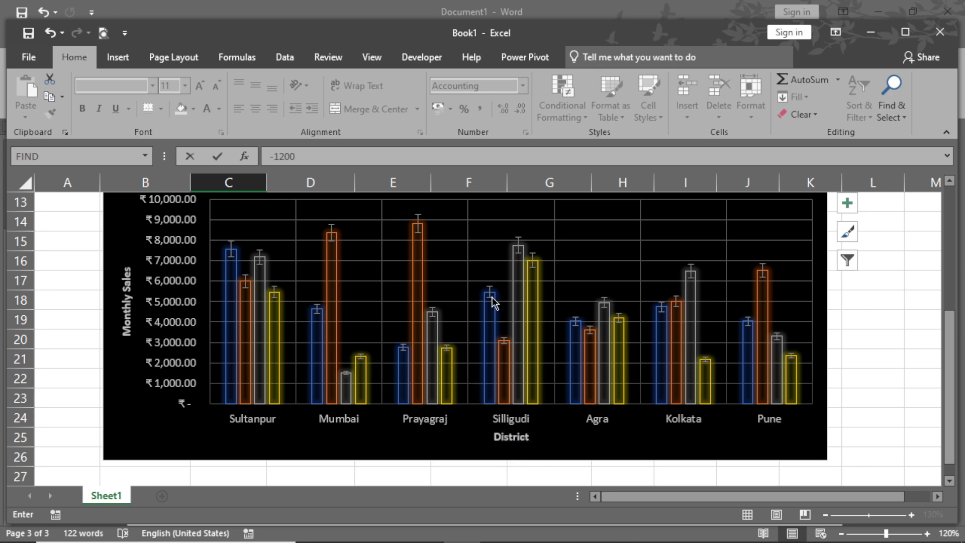
pyautogui.press('Return')
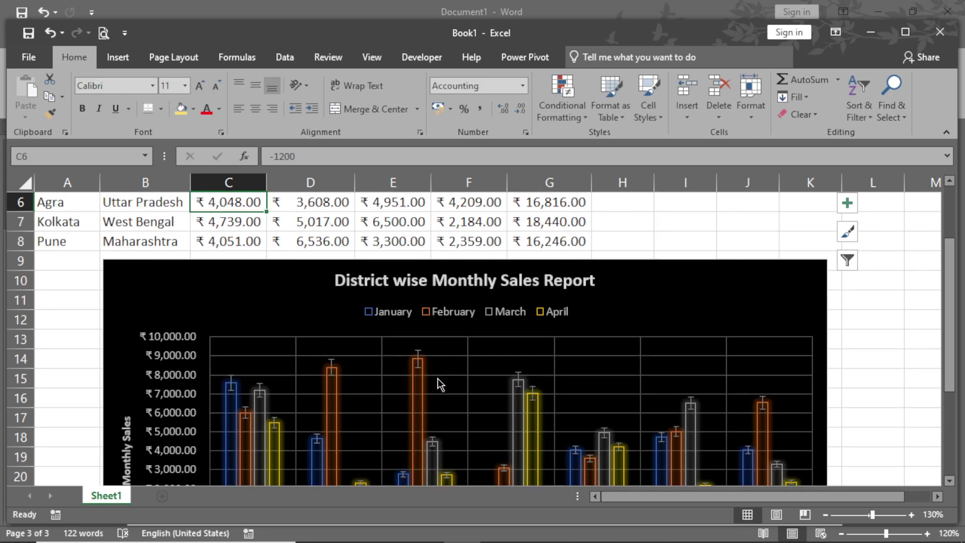
pyautogui.scroll(-4, 445, 388)
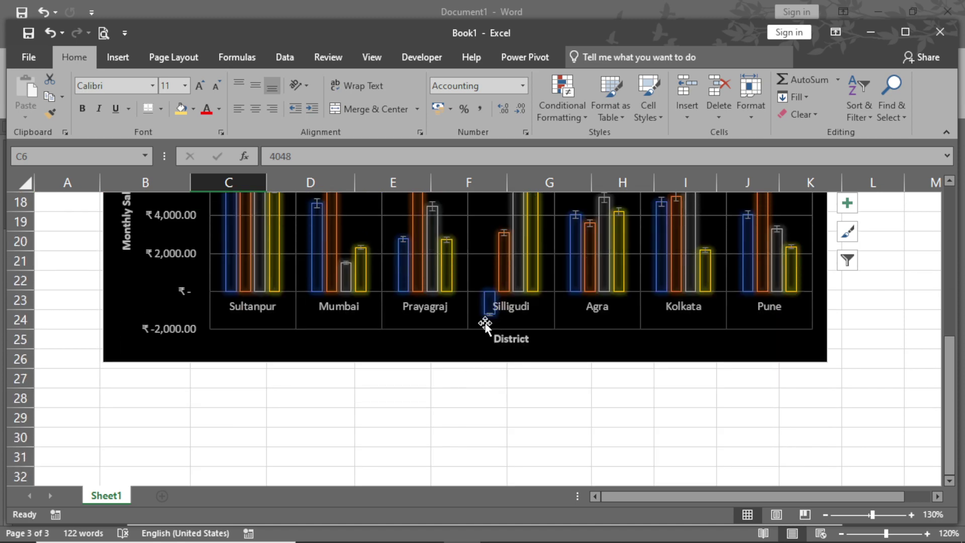
# Widen the January column slightly so its negative amount fits in the cell.
pyautogui.scroll(4, 473, 320)
pyautogui.scroll(2, 331, 264)
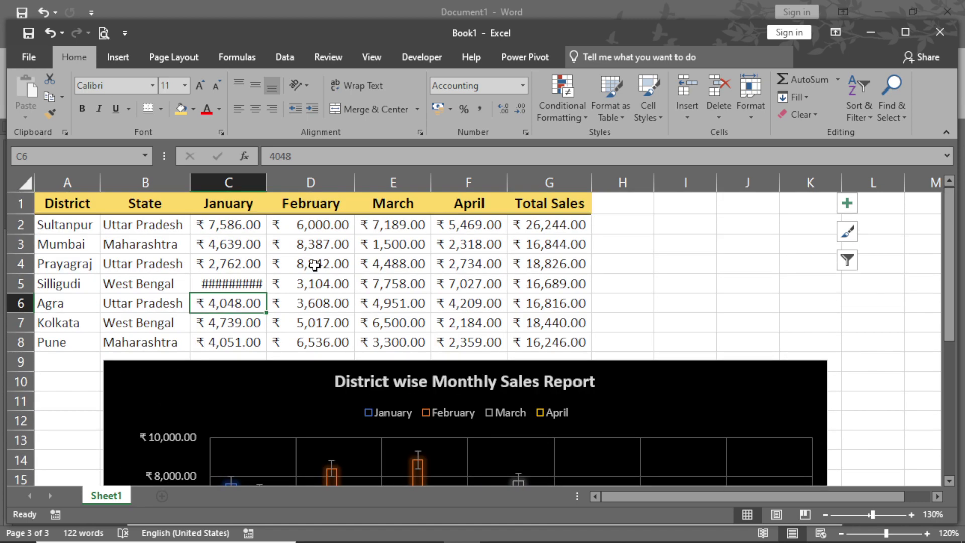
pyautogui.moveTo(266, 182); pyautogui.dragTo(271, 182)
# Set Silligudi's January sales to 4500 and review the chart's columns and error bars.
pyautogui.click(222, 281)
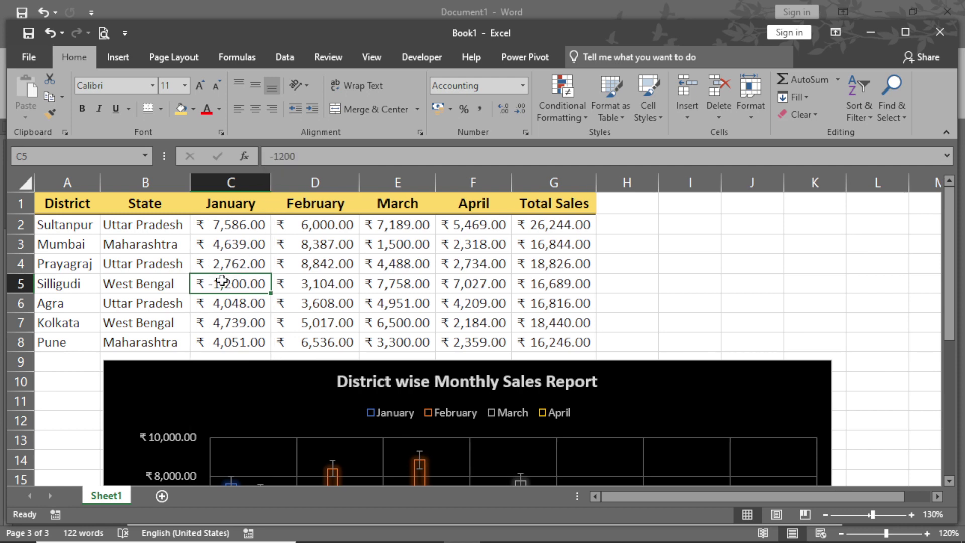
pyautogui.write('4500')
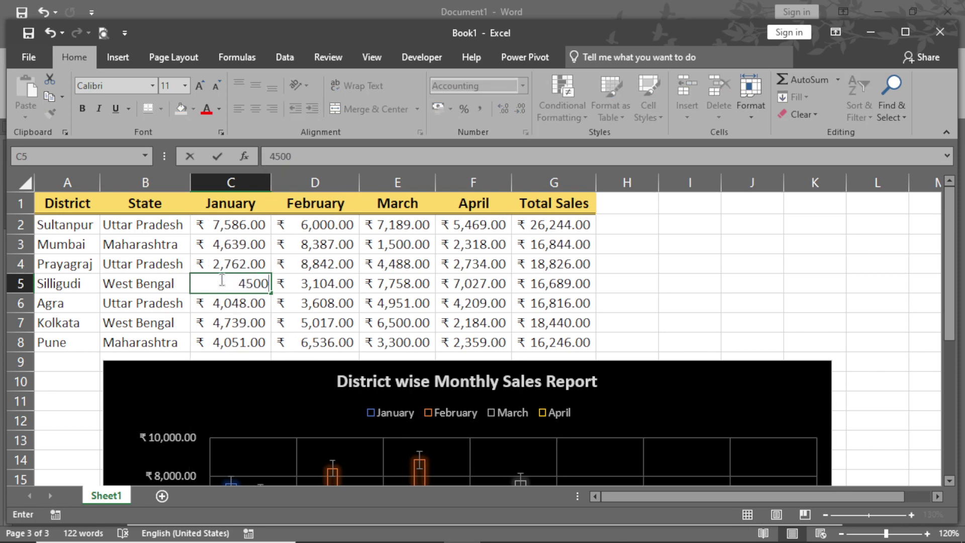
pyautogui.press('Return')
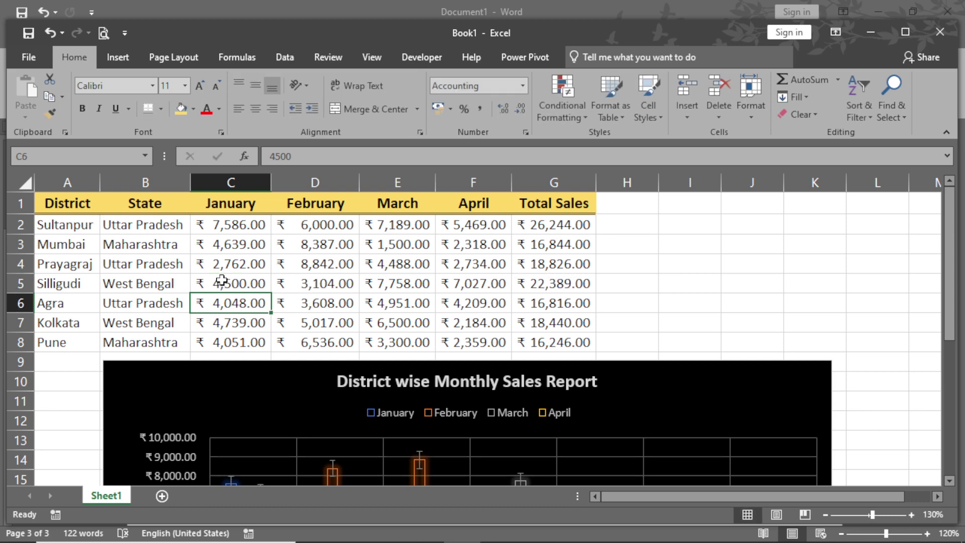
pyautogui.scroll(-3, 412, 377)
pyautogui.scroll(-1, 430, 385)
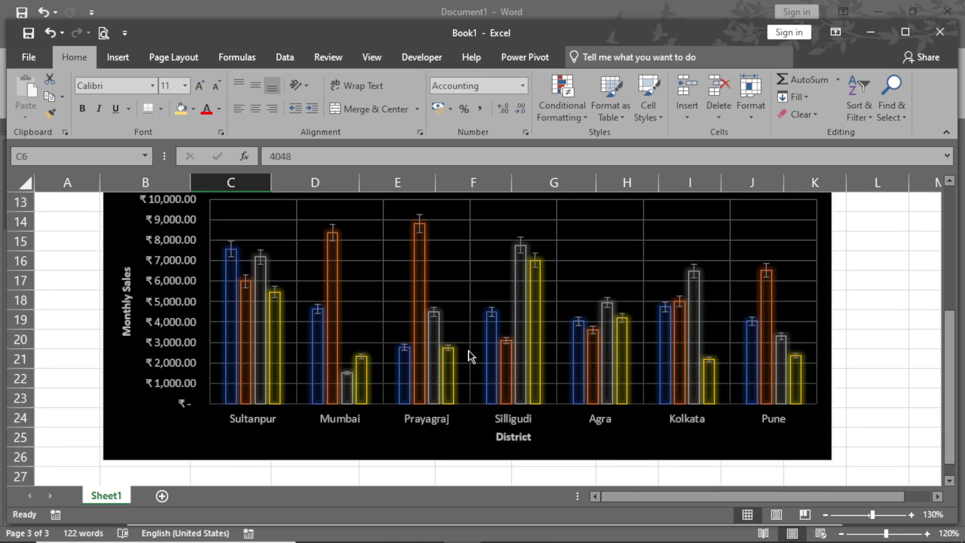
pyautogui.scroll(3, 469, 352)
pyautogui.scroll(-3, 468, 356)
pyautogui.scroll(2, 468, 356)
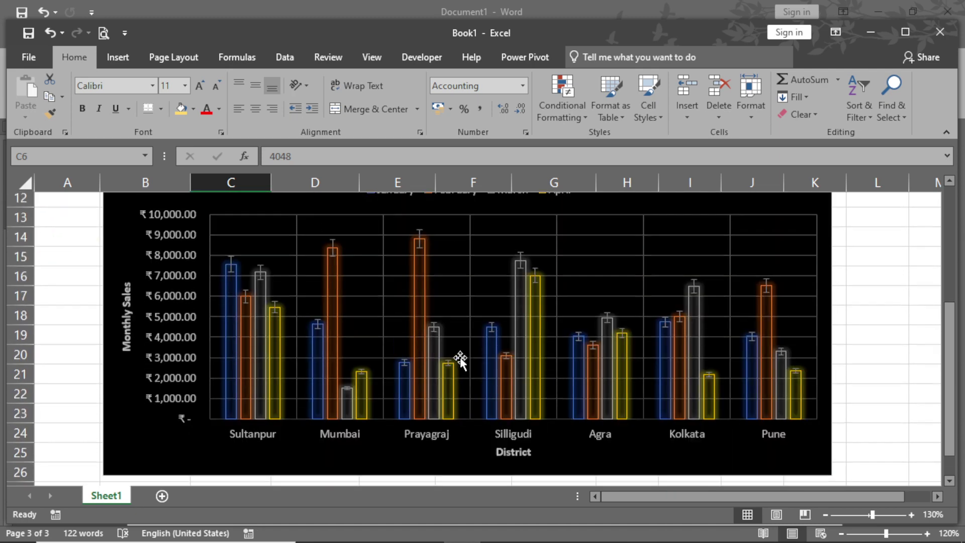
pyautogui.scroll(2, 332, 251)
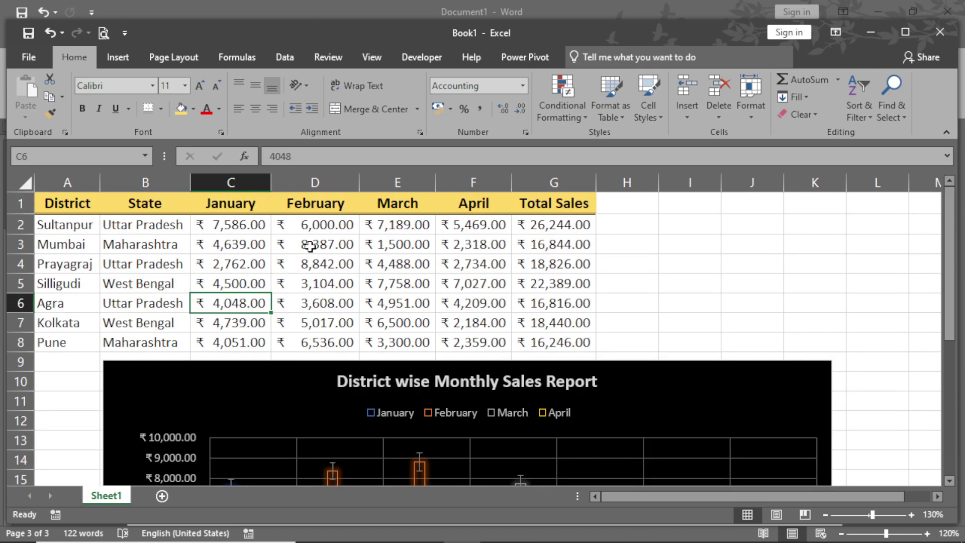
pyautogui.click(233, 221)
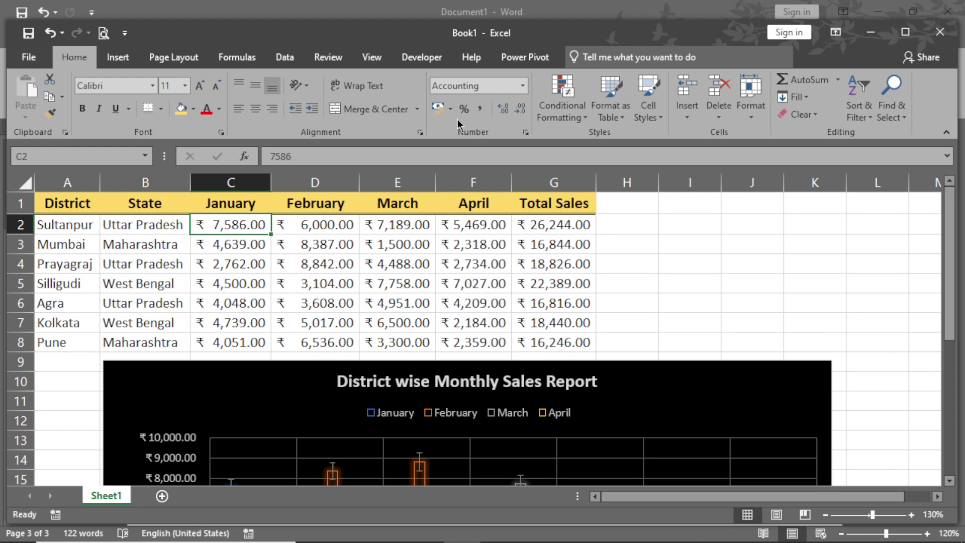
pyautogui.click(468, 239)
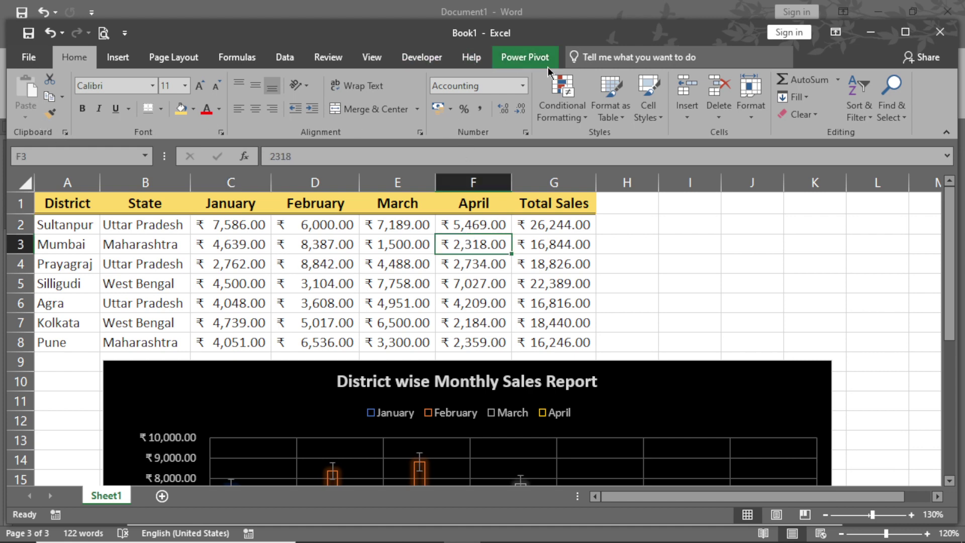
# Remove the error bars from the District wise Monthly Sales Report chart and check its columns.
pyautogui.click(694, 400)
pyautogui.click(585, 57)
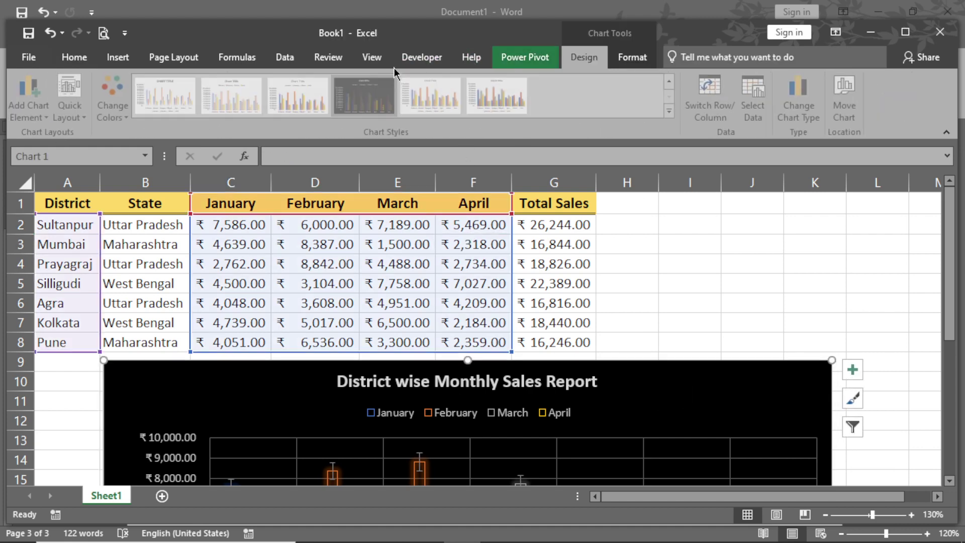
pyautogui.click(32, 90)
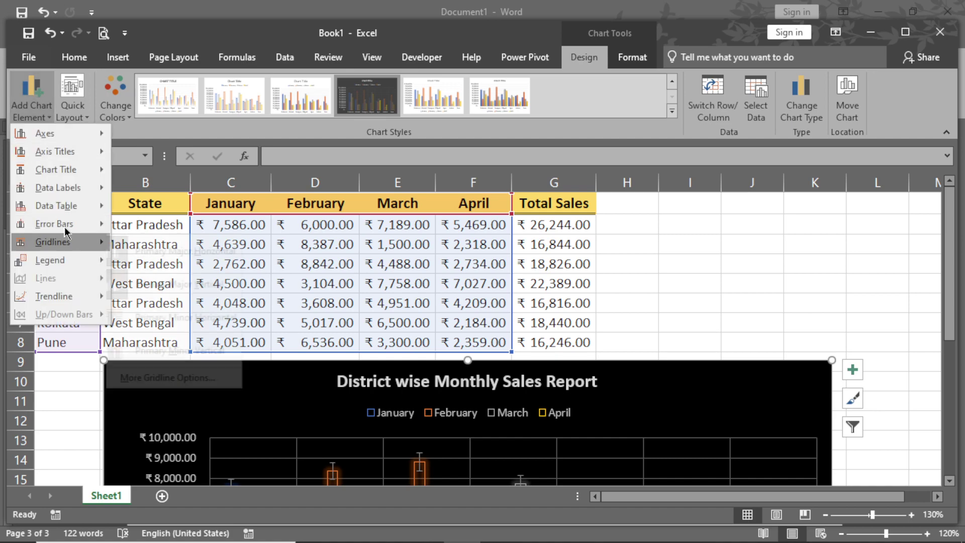
pyautogui.moveTo(65, 225)
pyautogui.click(151, 232)
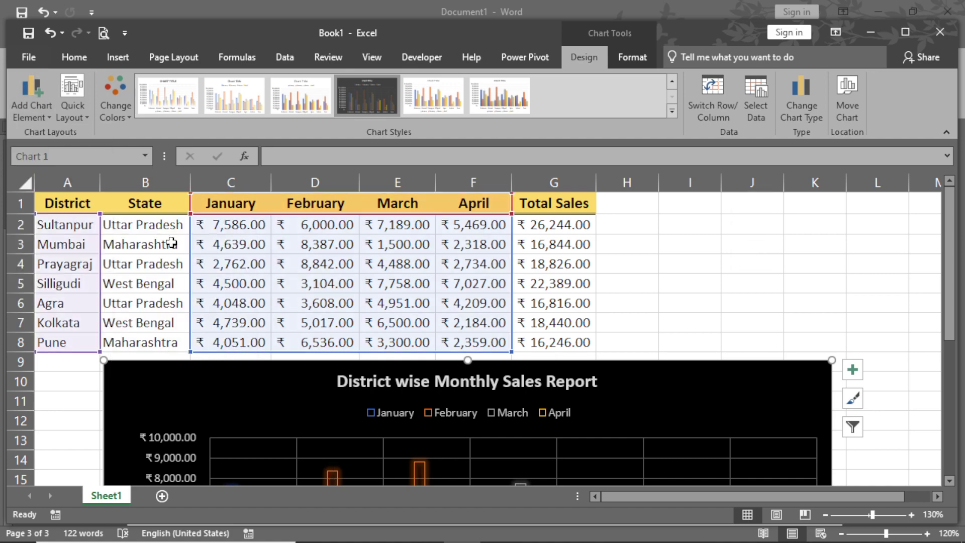
pyautogui.scroll(-3, 222, 269)
pyautogui.scroll(3, 303, 294)
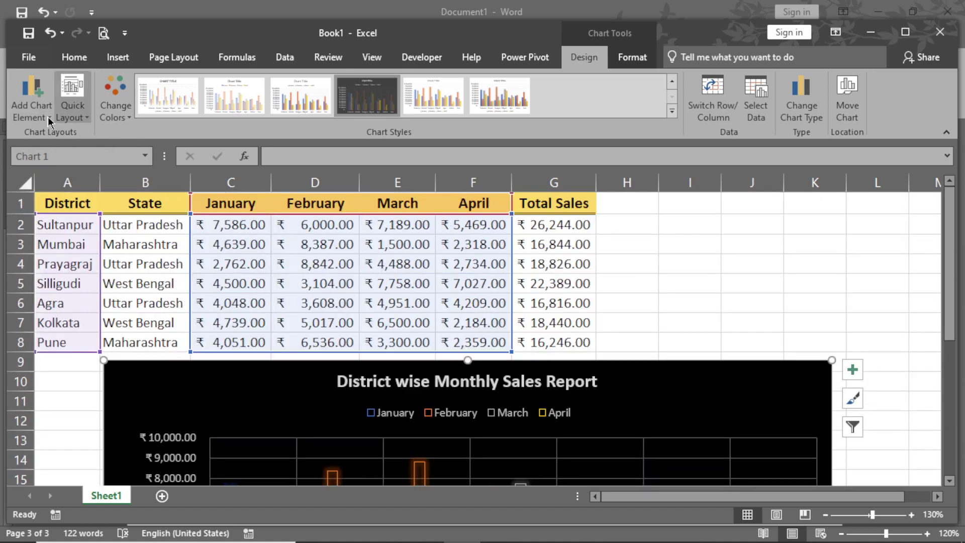
# Review the chart's available gridline options and examine its primary major horizontal and primary major vertical gridlines.
pyautogui.click(31, 98)
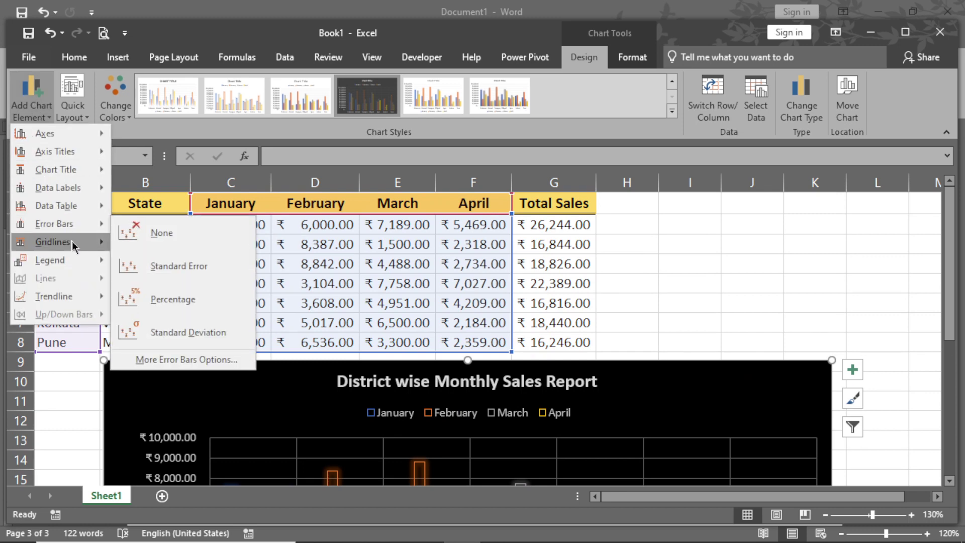
pyautogui.moveTo(71, 240)
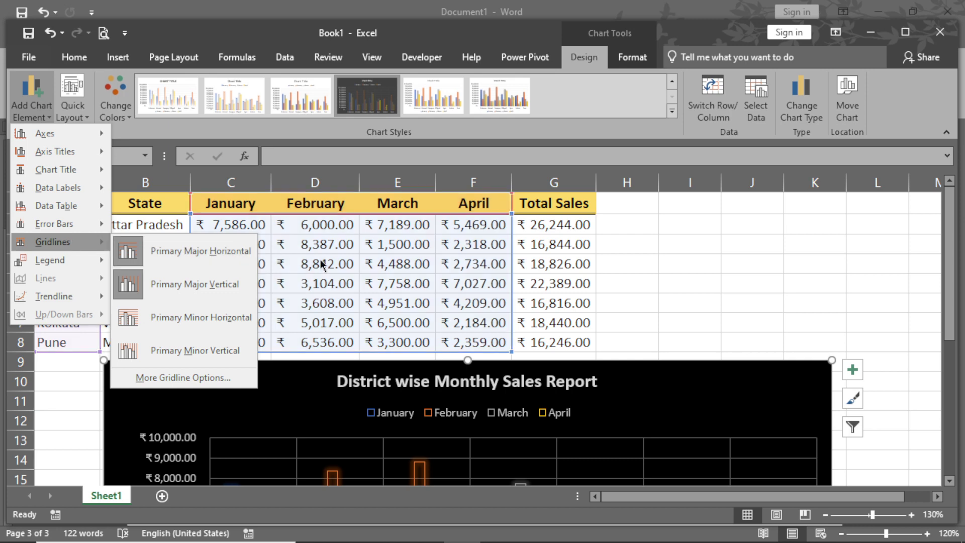
pyautogui.click(686, 400)
pyautogui.scroll(-3, 693, 405)
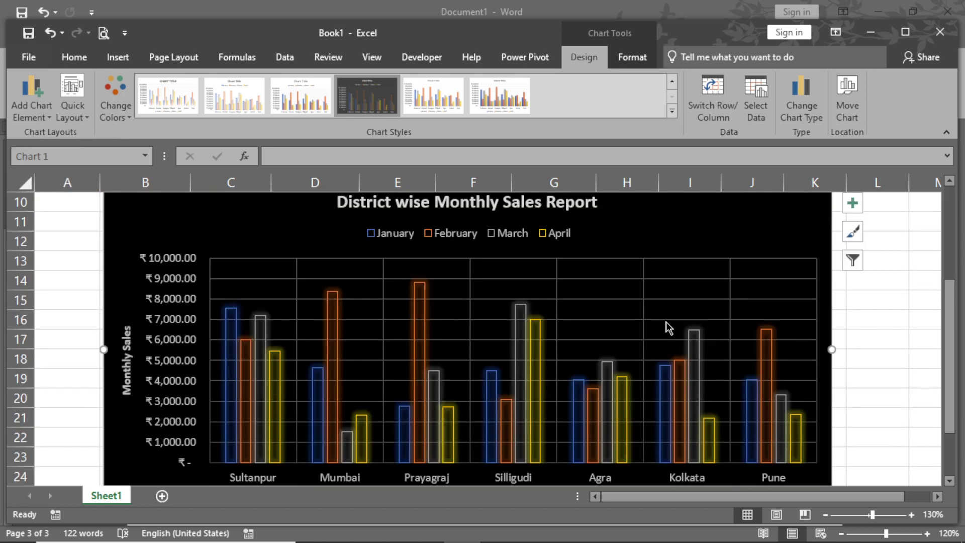
pyautogui.click(618, 301)
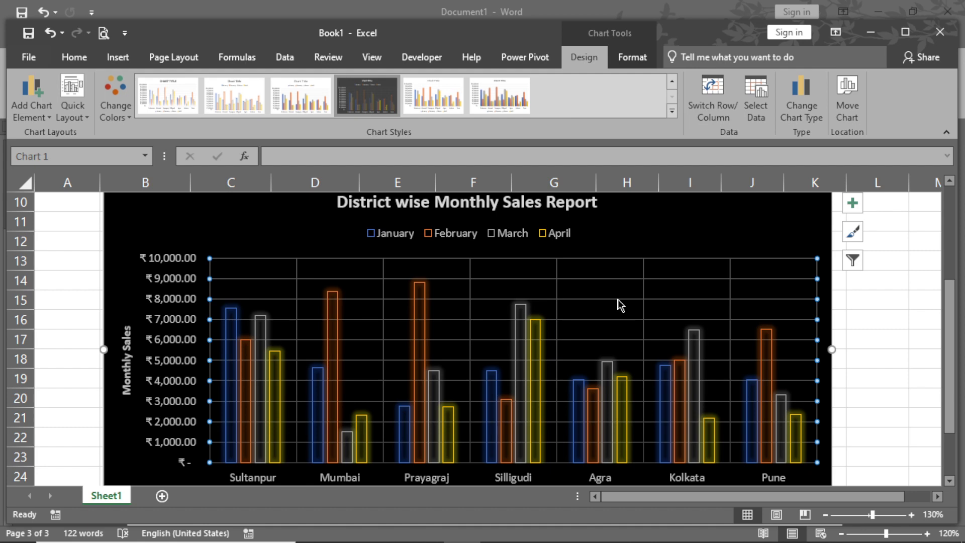
pyautogui.click(644, 291)
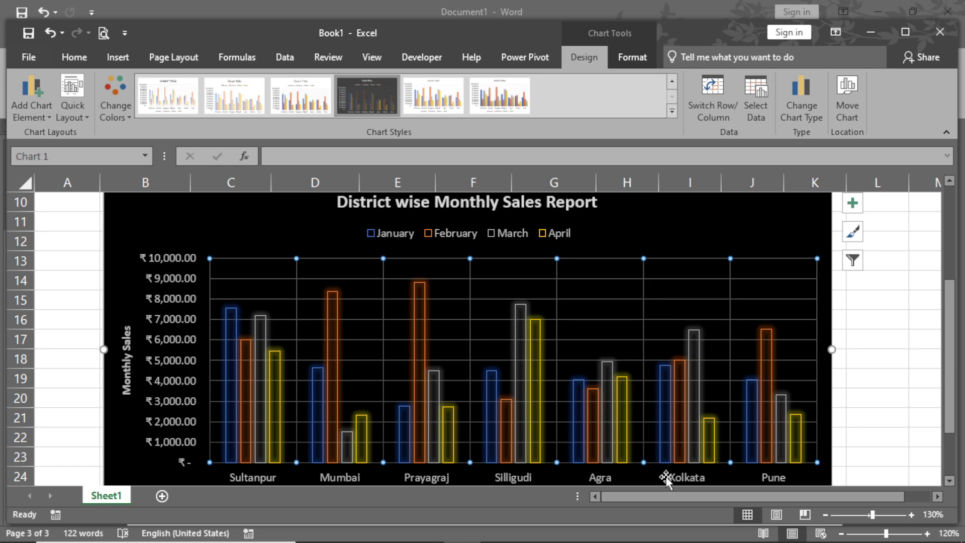
pyautogui.click(669, 300)
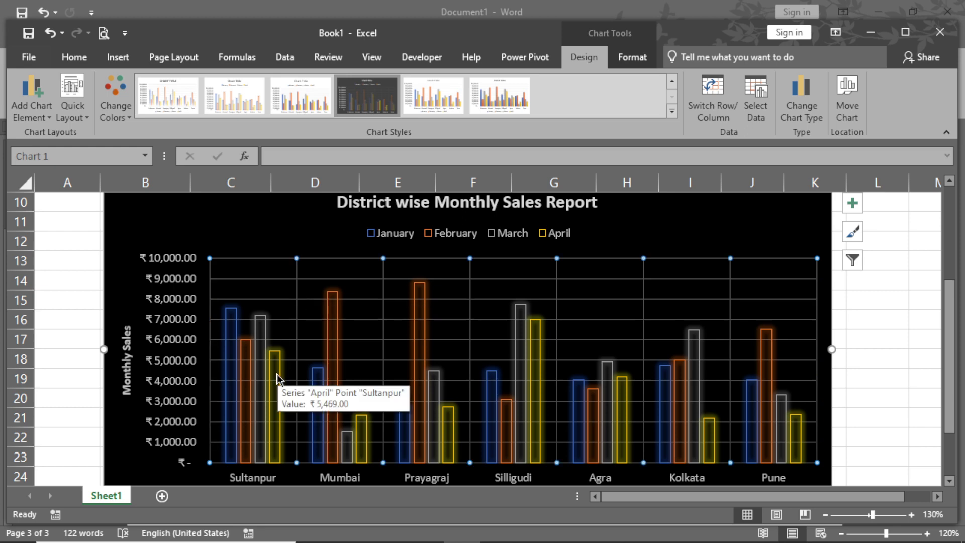
pyautogui.scroll(-1, 282, 387)
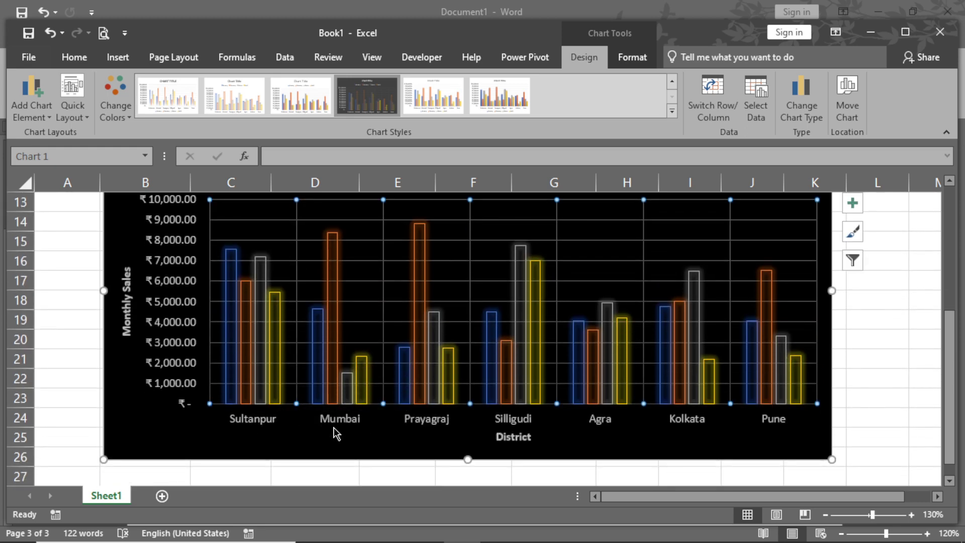
pyautogui.scroll(1, 442, 437)
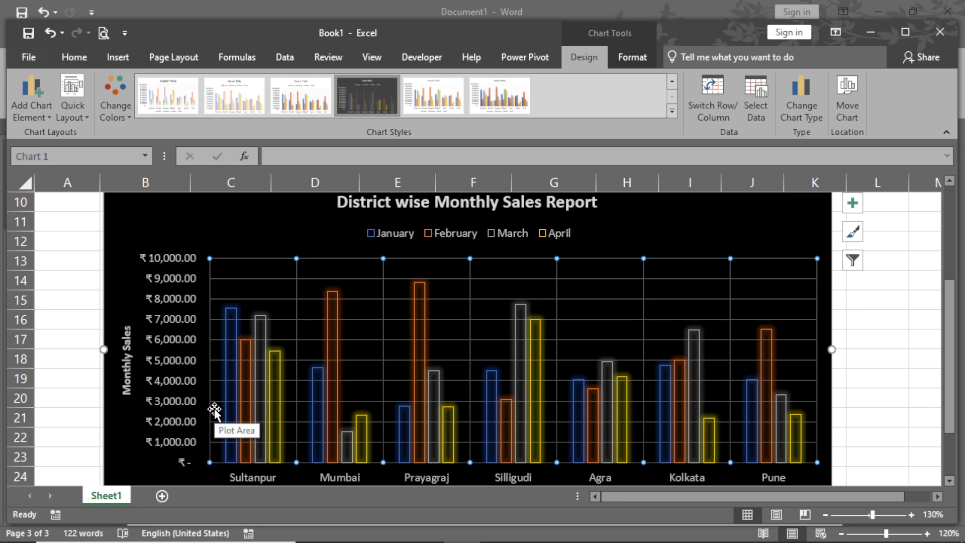
# Add Primary Minor Horizontal gridlines to the District wise Monthly Sales Report chart.
pyautogui.click(40, 114)
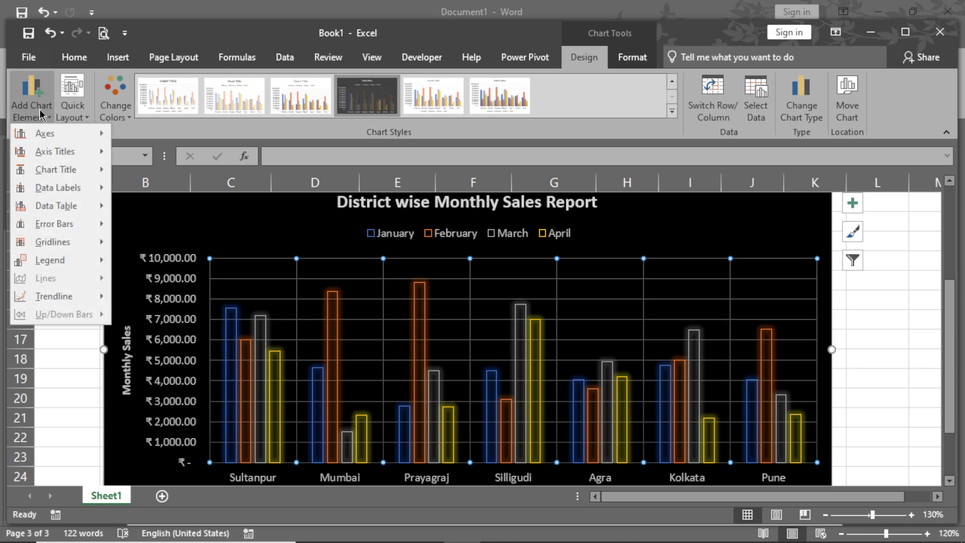
pyautogui.moveTo(60, 263)
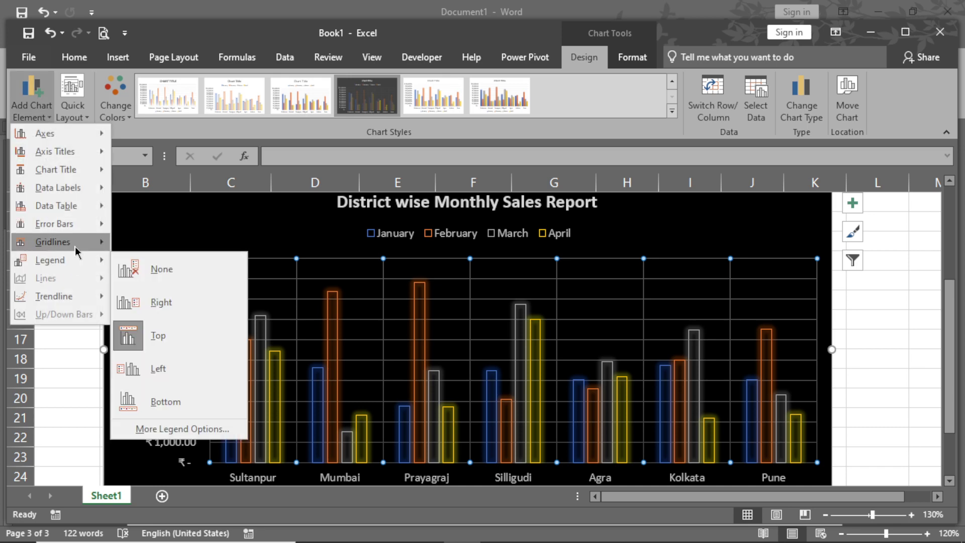
pyautogui.moveTo(56, 242)
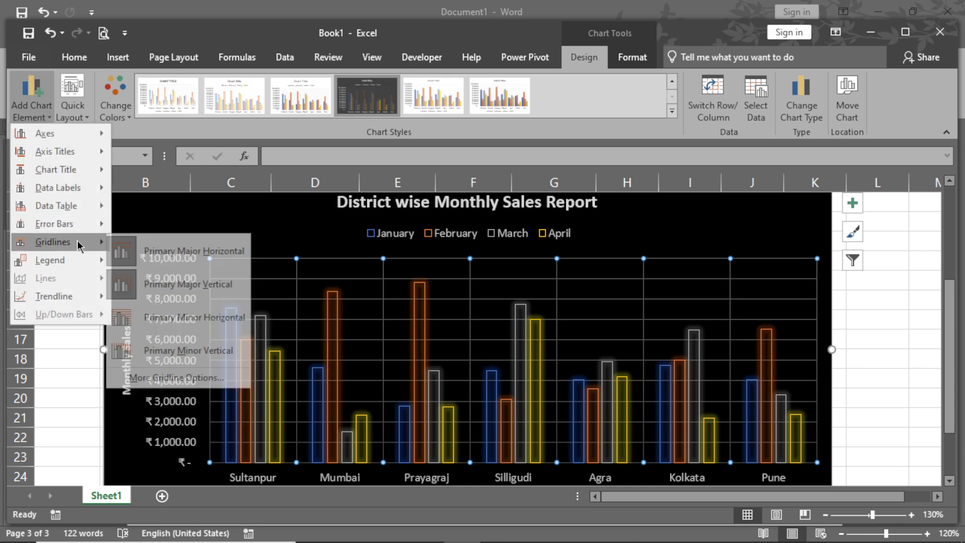
pyautogui.click(181, 323)
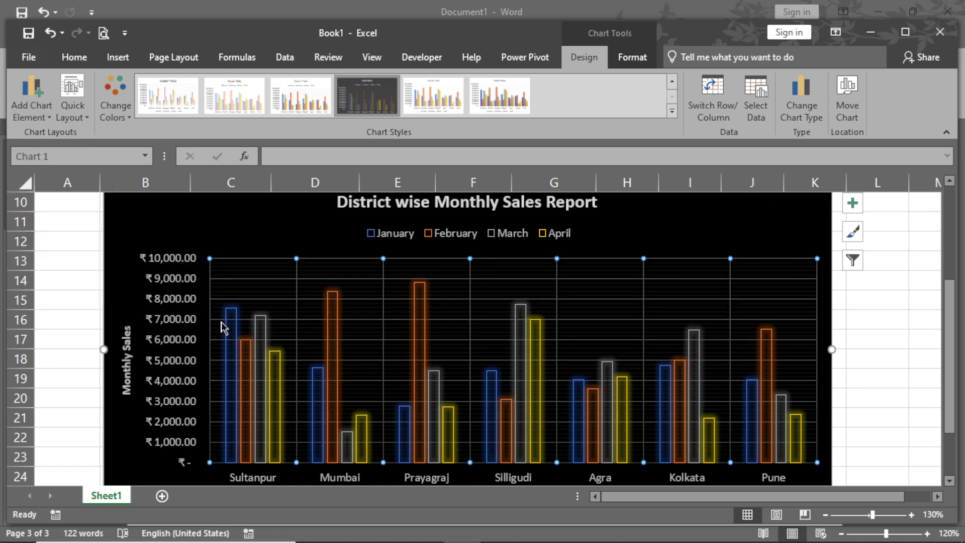
# Examine the minor horizontal gridlines between the amounts on the Monthly Sales axis at closer zoom.
pyautogui.keyDown('ctrl'); pyautogui.scroll(2, 406, 375); pyautogui.keyUp('ctrl')
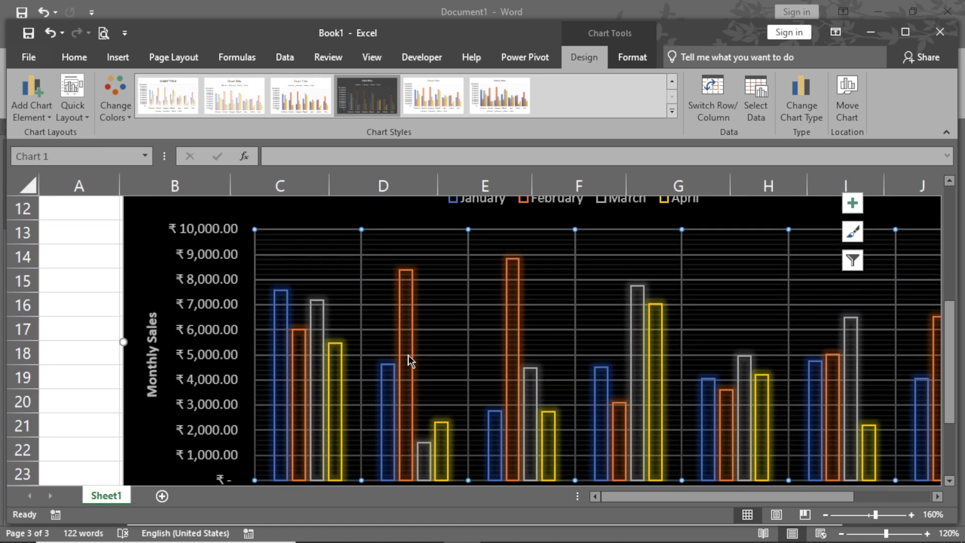
pyautogui.click(320, 241)
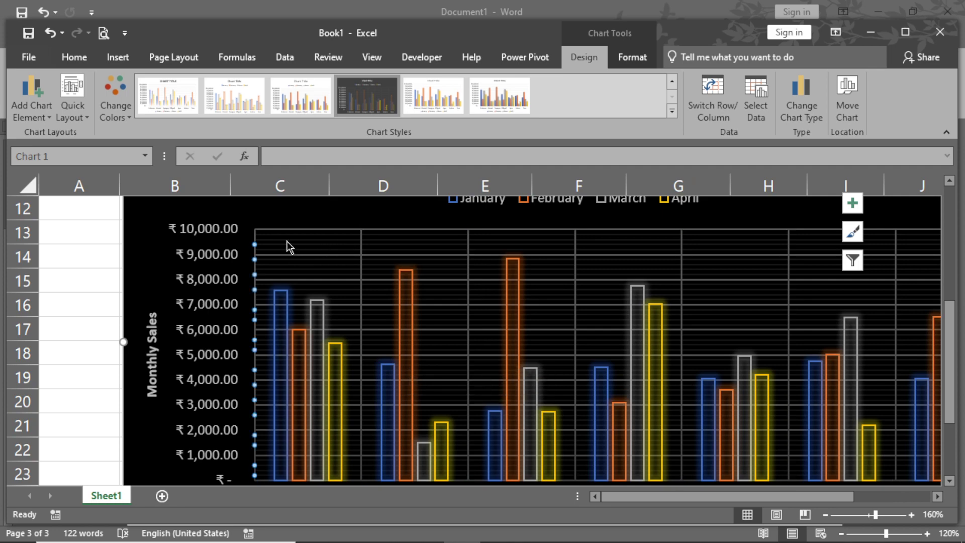
pyautogui.scroll(-2, 358, 274)
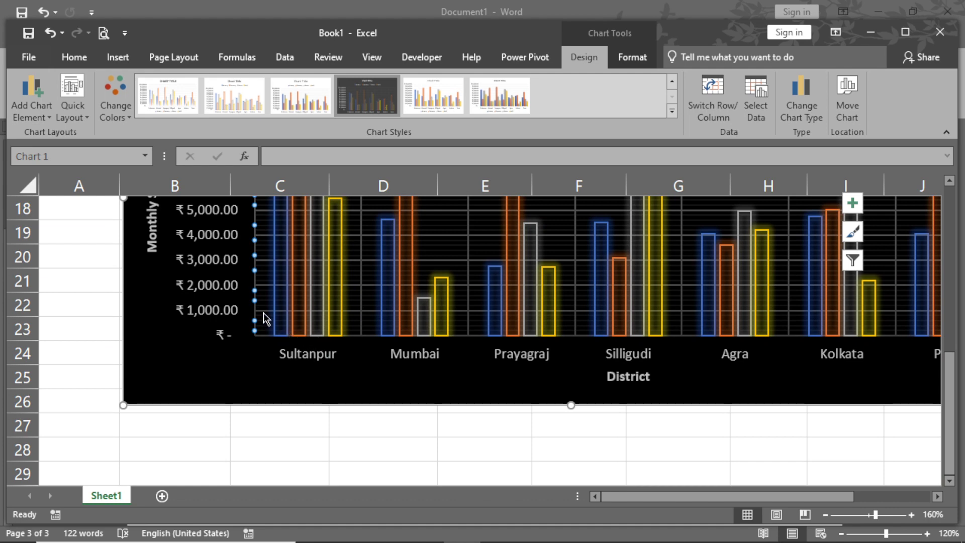
pyautogui.scroll(1, 294, 314)
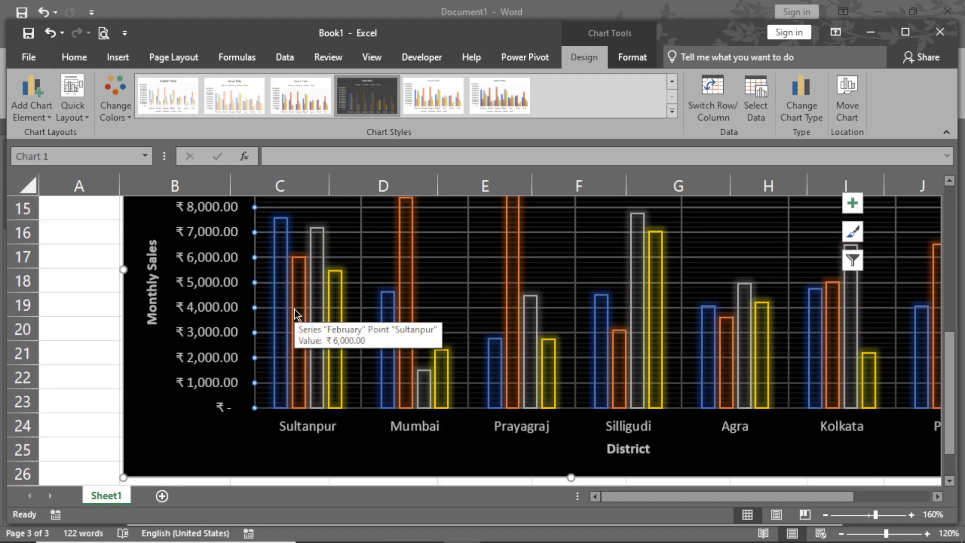
pyautogui.scroll(1, 294, 314)
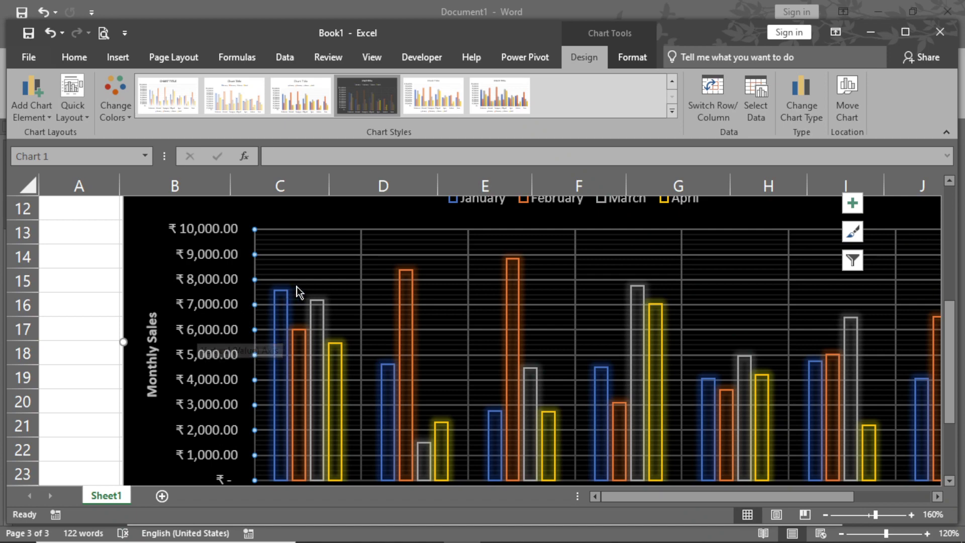
pyautogui.click(328, 265)
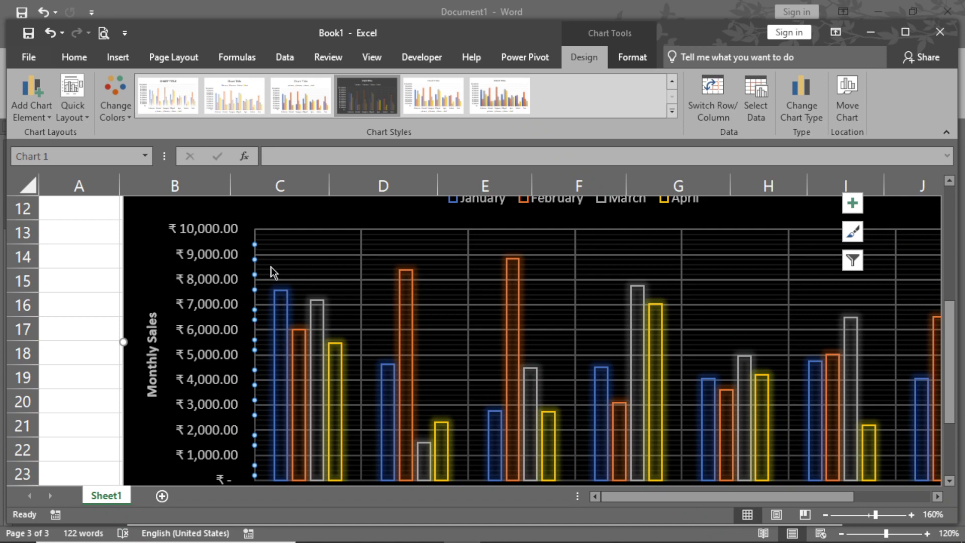
pyautogui.scroll(-3, 219, 321)
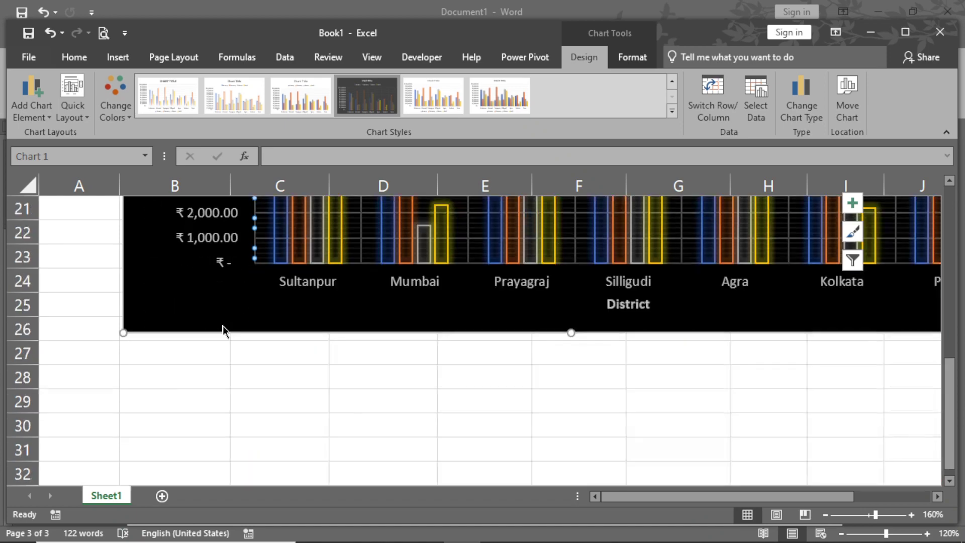
pyautogui.scroll(2, 227, 325)
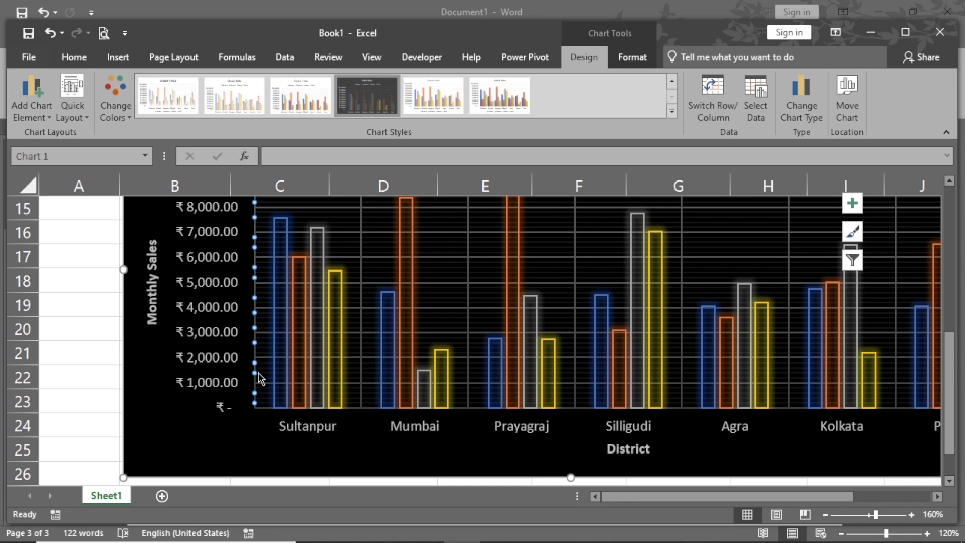
pyautogui.scroll(1, 260, 374)
pyautogui.scroll(2, 260, 375)
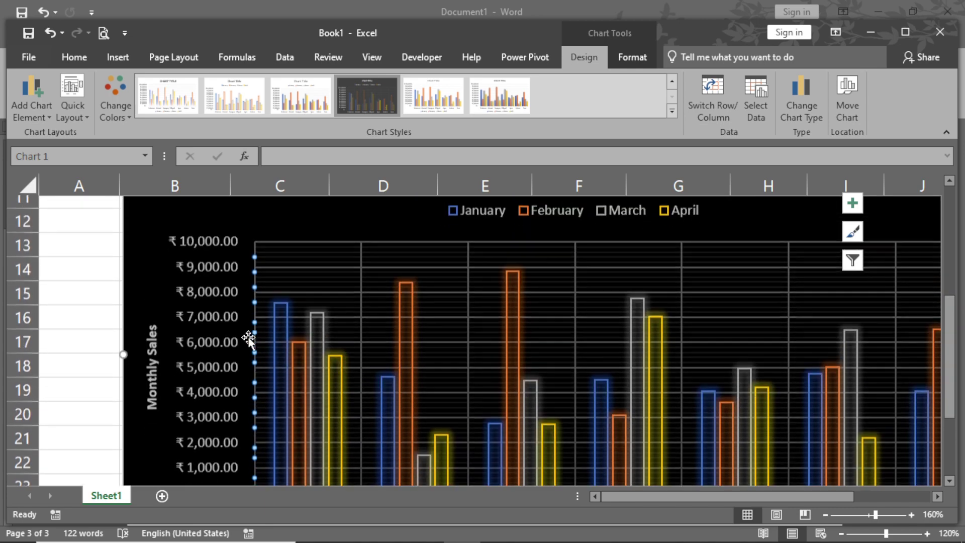
pyautogui.scroll(-2, 267, 337)
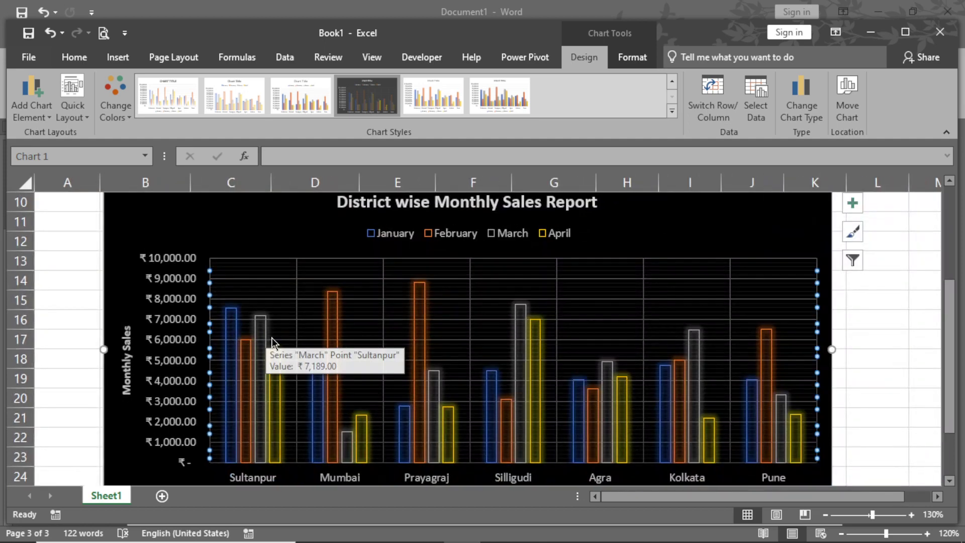
pyautogui.scroll(1, 295, 303)
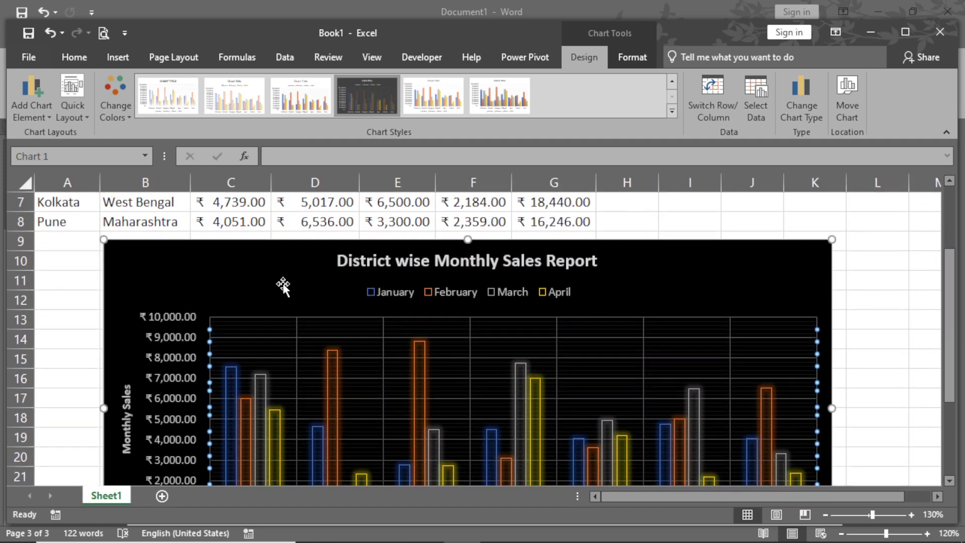
pyautogui.scroll(-1, 280, 282)
# Add Primary Minor Vertical gridlines to the chart and select them to see where they run through each district.
pyautogui.click(32, 103)
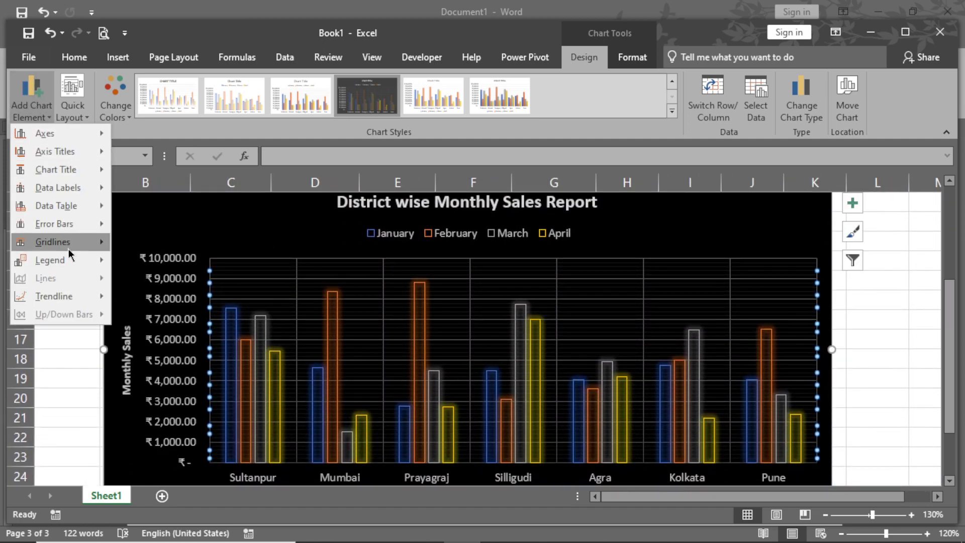
pyautogui.moveTo(78, 261)
pyautogui.moveTo(79, 242)
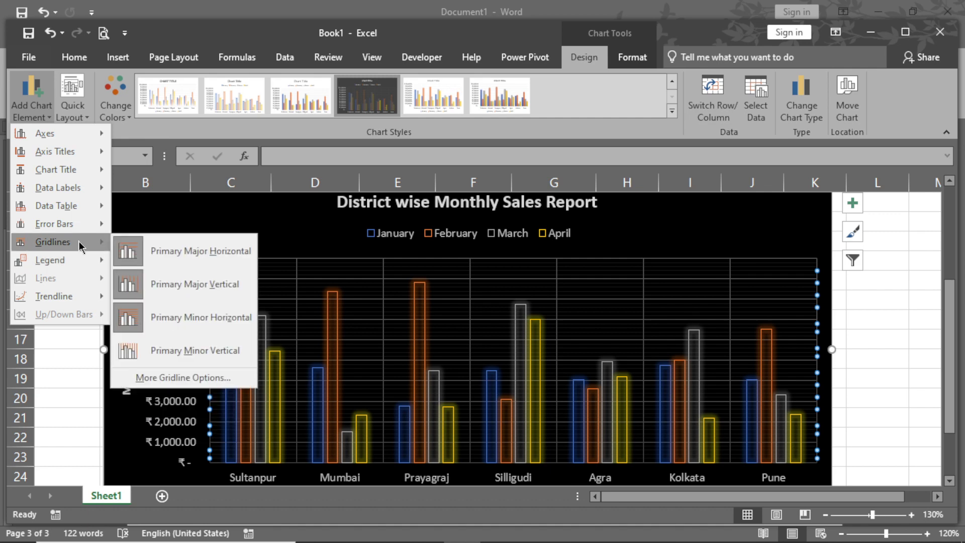
pyautogui.click(201, 353)
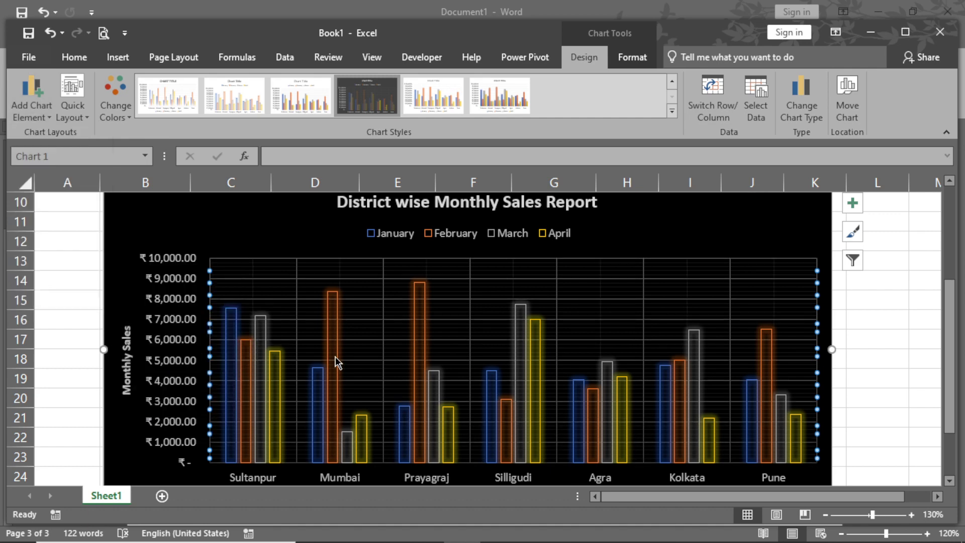
pyautogui.click(254, 274)
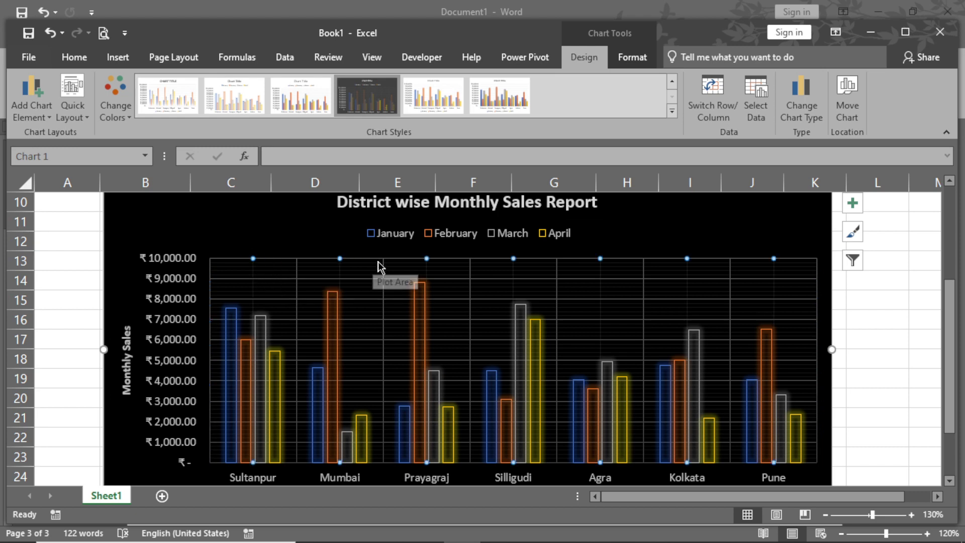
# Examine at closer zoom how the minor and major vertical gridlines run through and between the district groups.
pyautogui.scroll(2, 371, 292)
pyautogui.scroll(1, 370, 291)
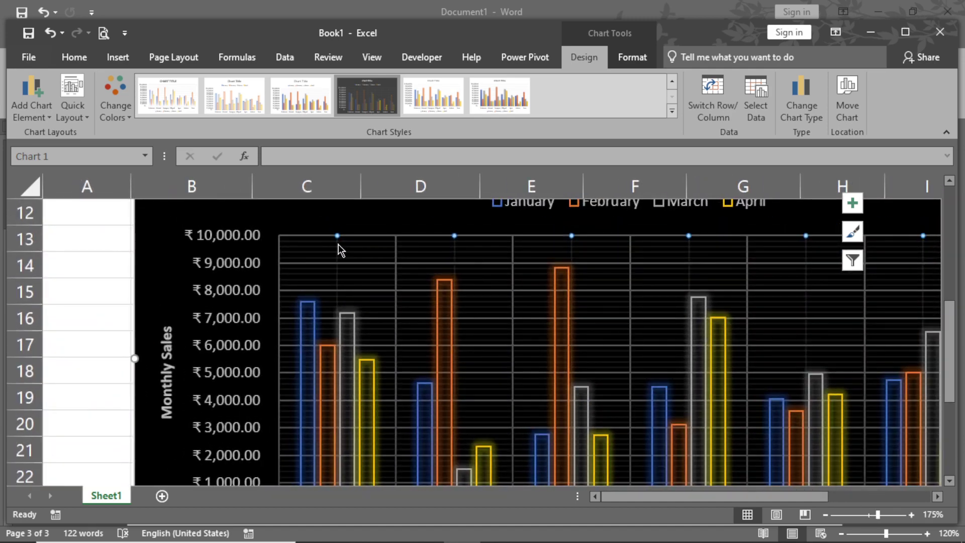
pyautogui.scroll(-2, 343, 347)
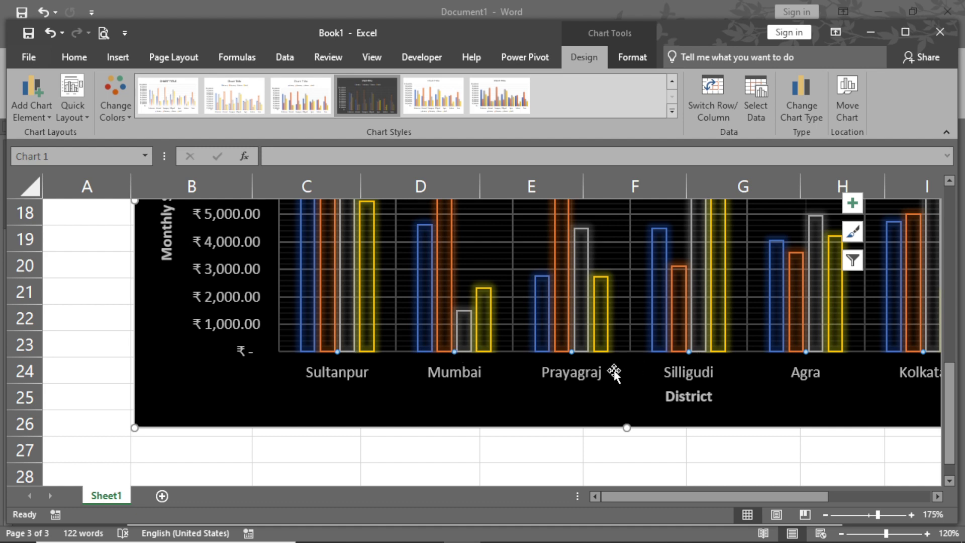
pyautogui.click(396, 336)
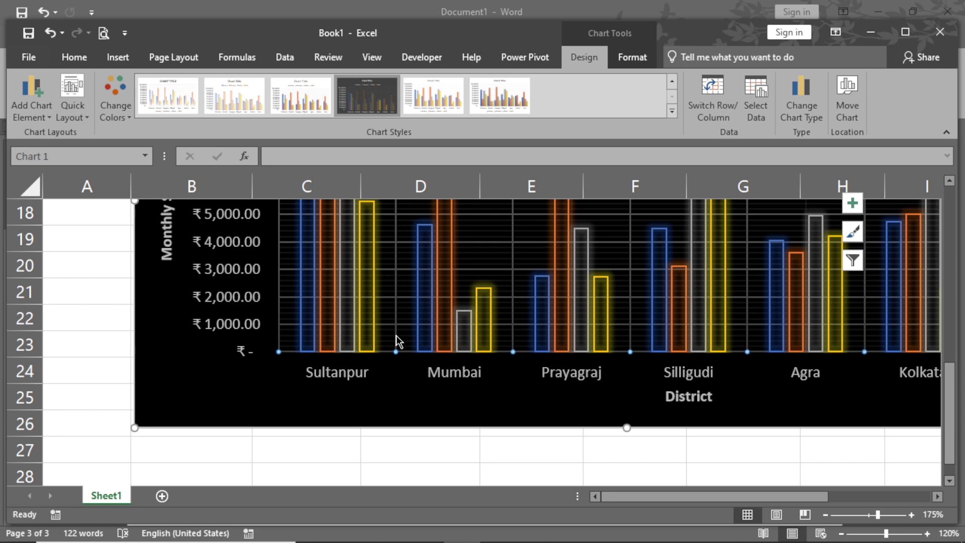
pyautogui.click(339, 332)
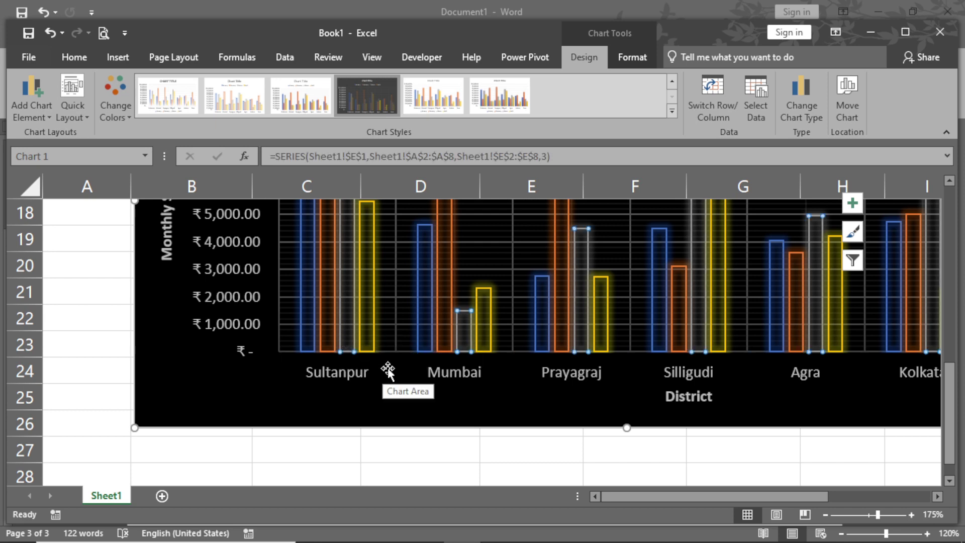
pyautogui.scroll(2, 387, 371)
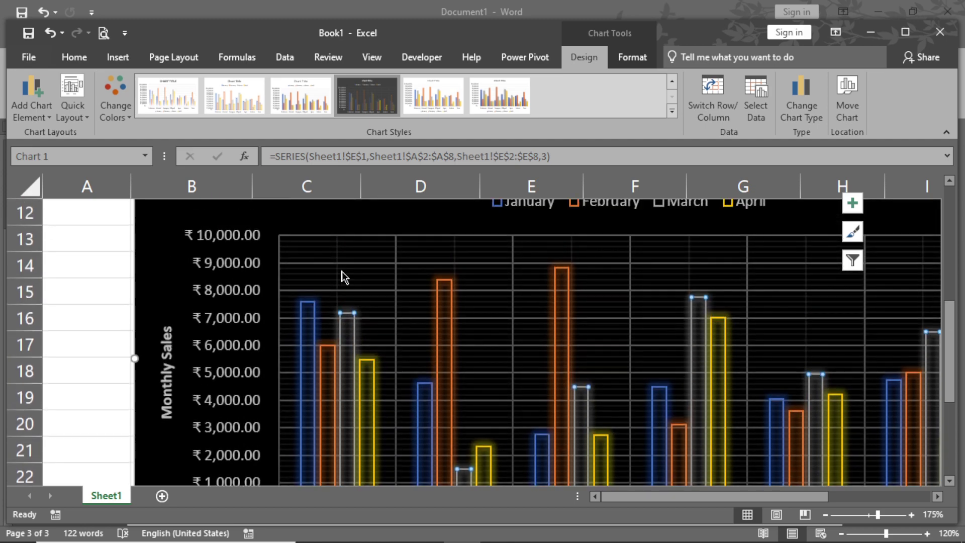
pyautogui.click(340, 276)
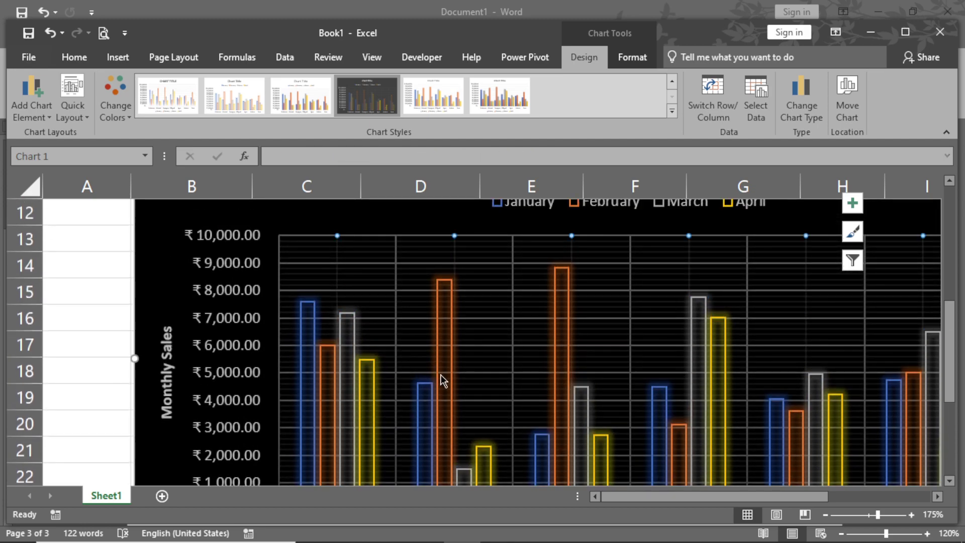
pyautogui.scroll(-1, 442, 381)
pyautogui.scroll(2, 403, 333)
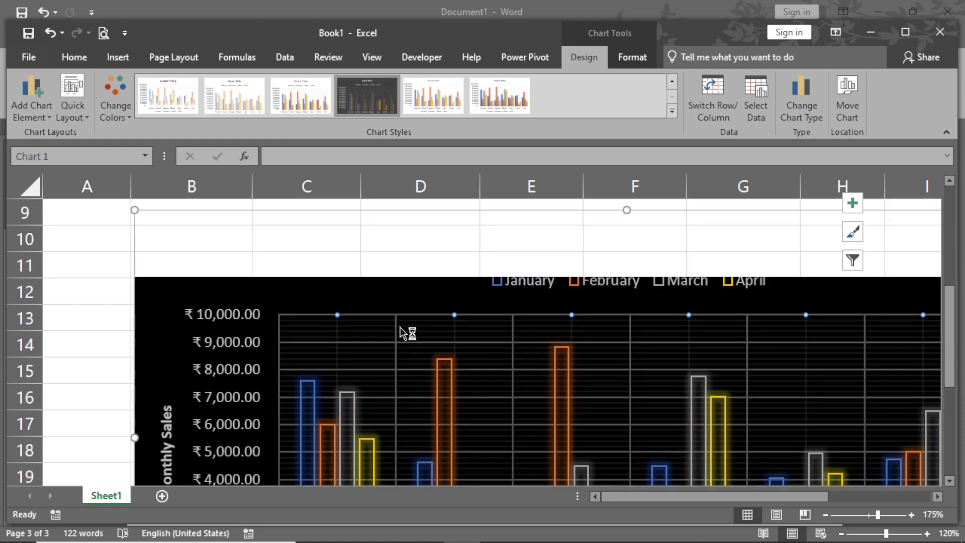
pyautogui.scroll(-3, 494, 368)
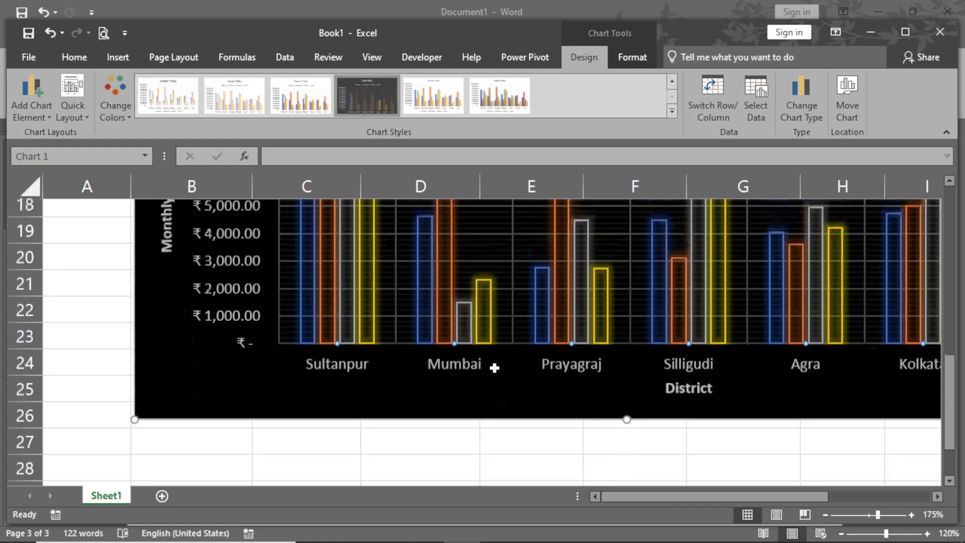
pyautogui.scroll(-1, 476, 356)
pyautogui.keyDown('ctrl'); pyautogui.scroll(-2, 476, 356); pyautogui.keyUp('ctrl')
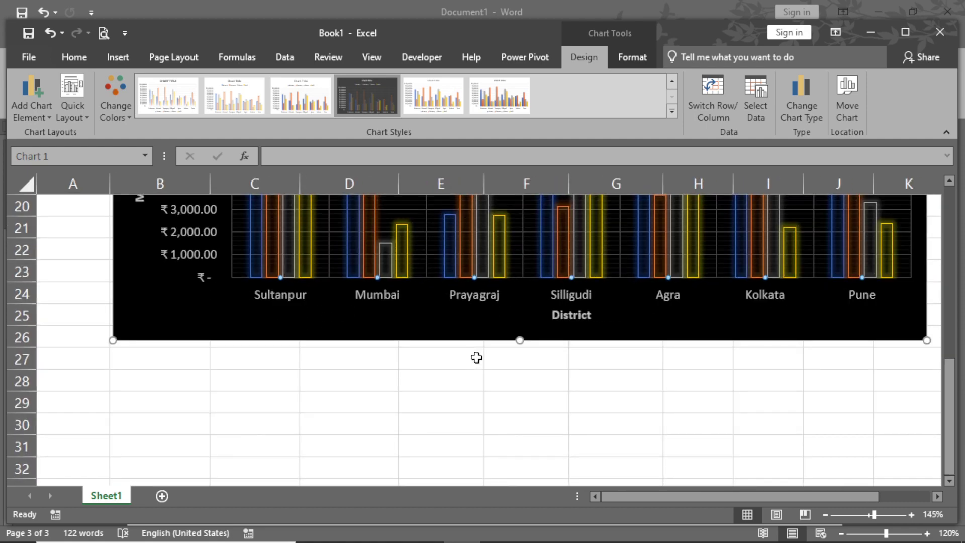
pyautogui.scroll(3, 476, 356)
pyautogui.keyDown('ctrl'); pyautogui.scroll(-1, 477, 358); pyautogui.keyUp('ctrl')
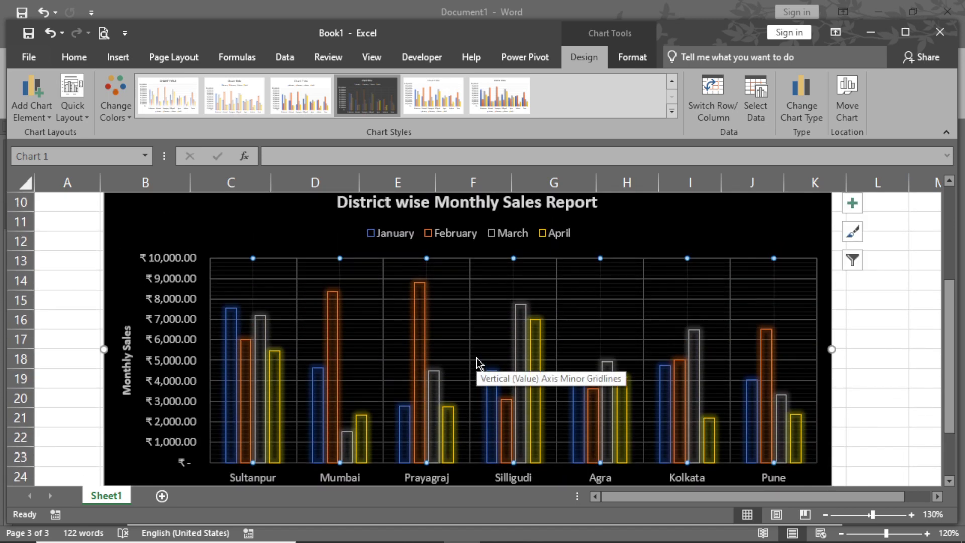
# Delete the major and minor horizontal gridlines from the District wise Monthly Sales Report chart.
pyautogui.click(624, 280)
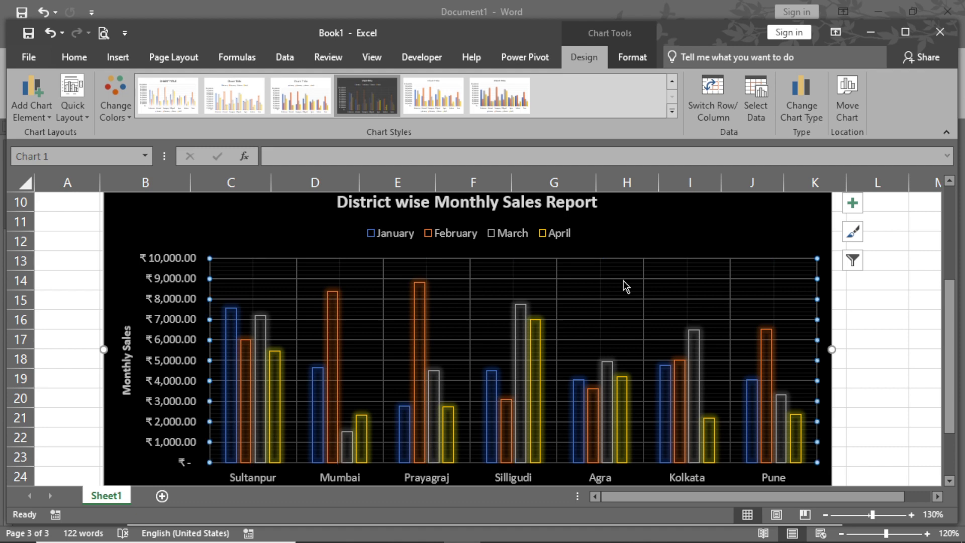
pyautogui.click(788, 296)
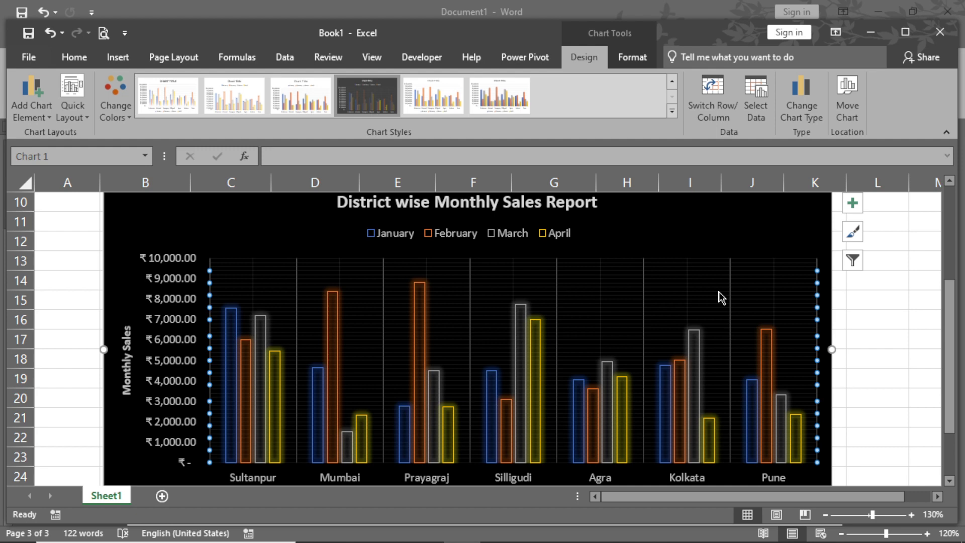
pyautogui.press('Delete')
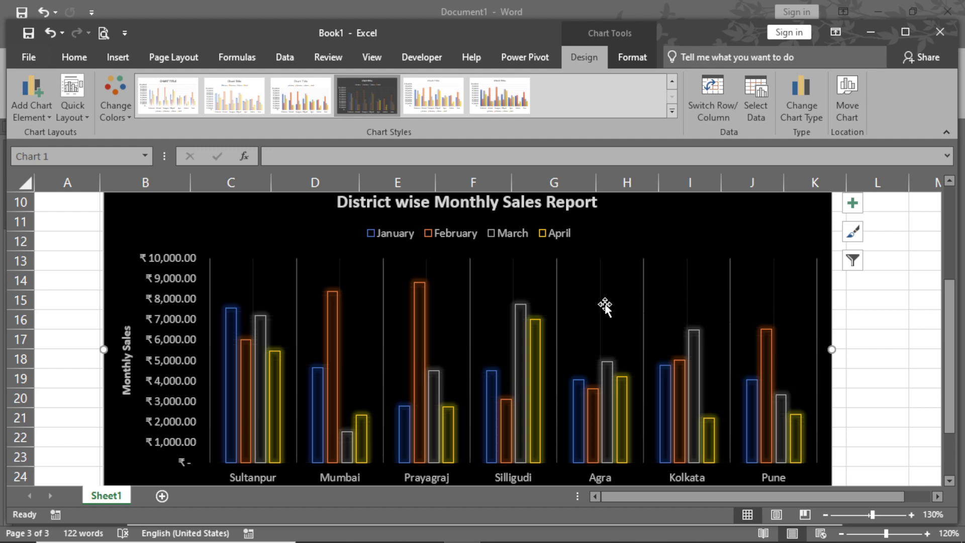
# Delete the minor vertical gridlines from the chart and check the major vertical gridlines by selecting them.
pyautogui.click(604, 305)
pyautogui.press('Delete')
pyautogui.click(472, 302)
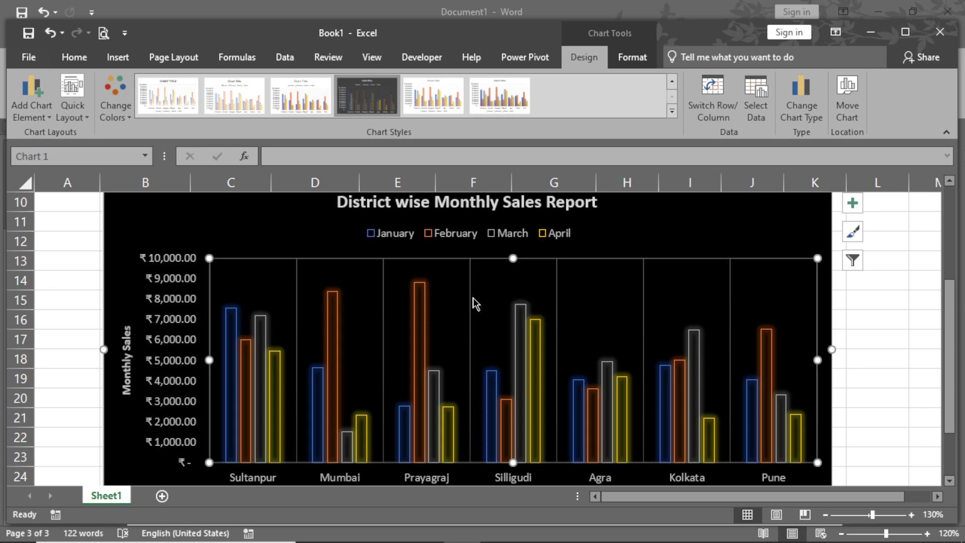
pyautogui.click(472, 297)
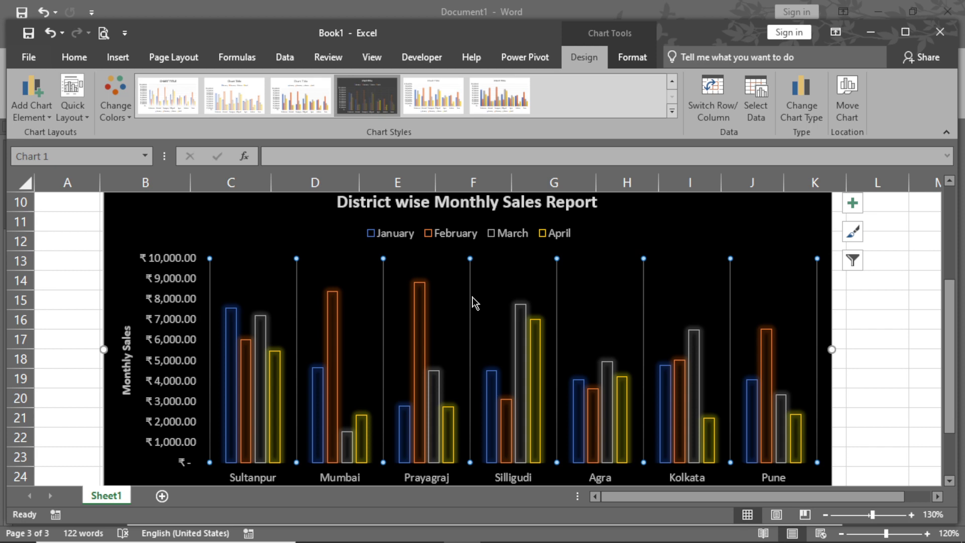
pyautogui.click(632, 229)
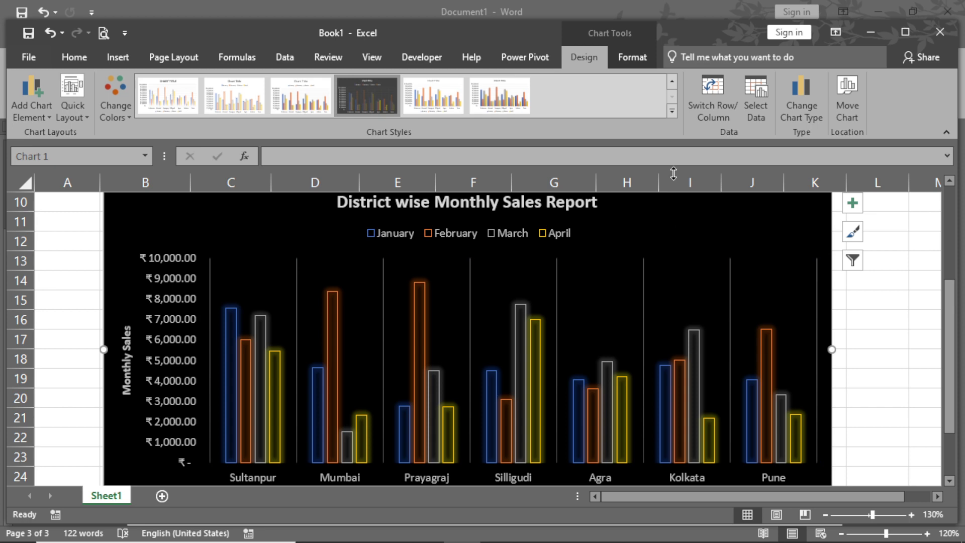
# Try the chart legend in the Left position and return it to Top.
pyautogui.click(30, 96)
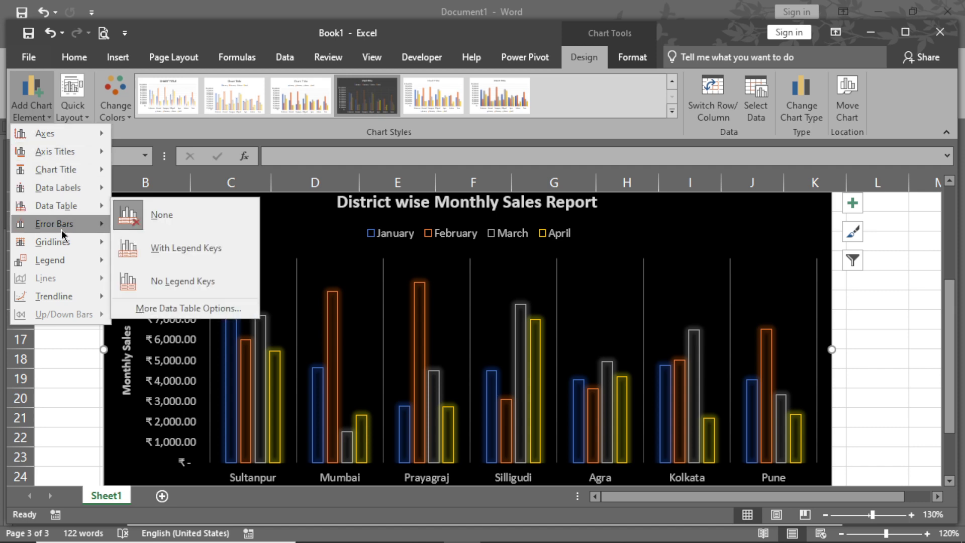
pyautogui.moveTo(74, 263)
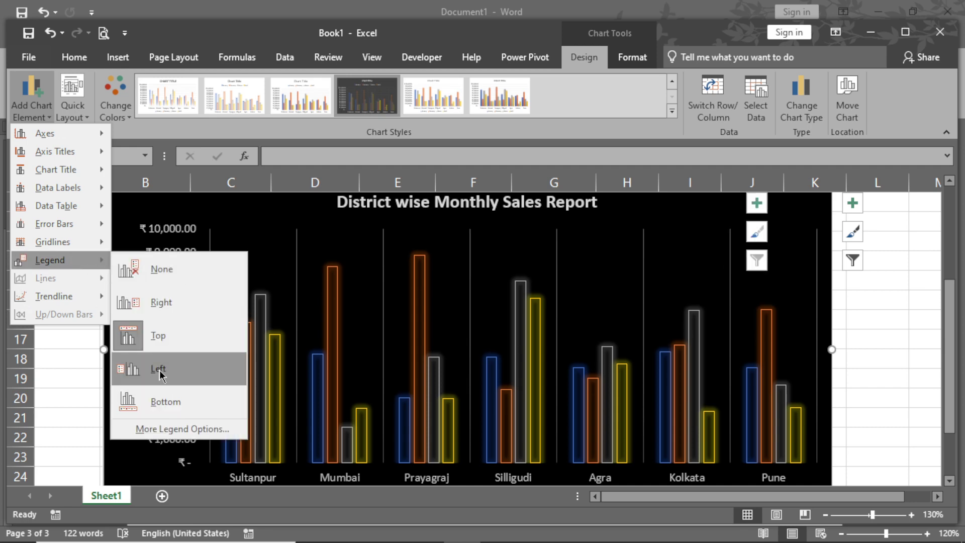
pyautogui.click(158, 375)
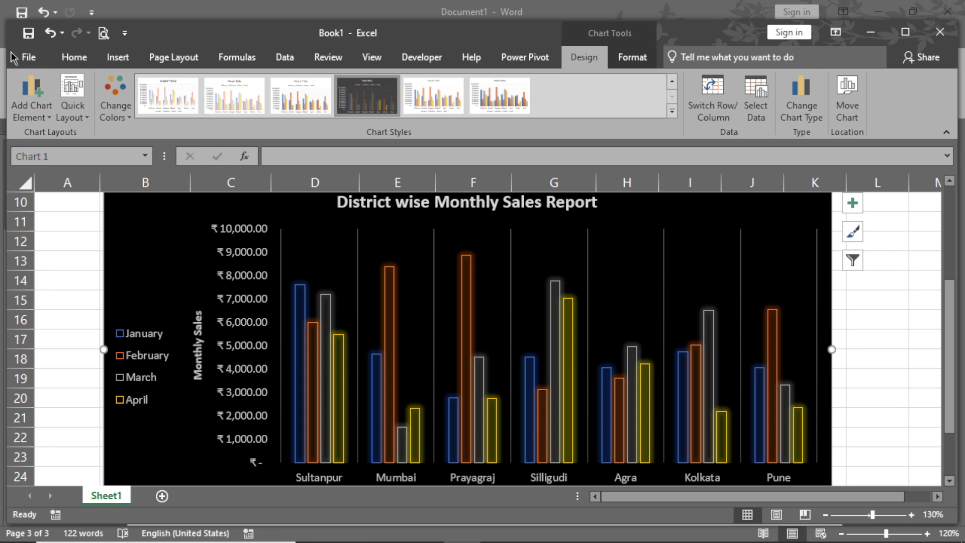
pyautogui.click(33, 108)
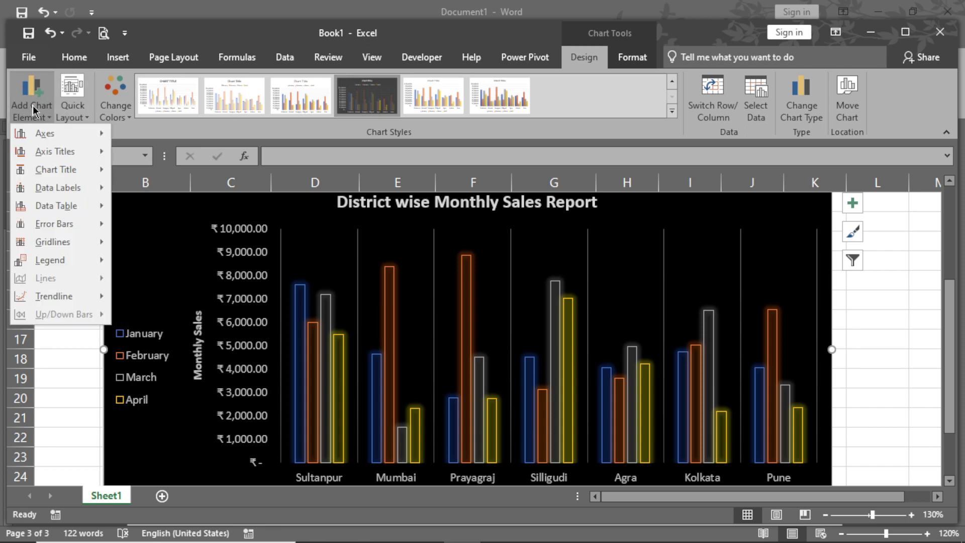
pyautogui.moveTo(76, 261)
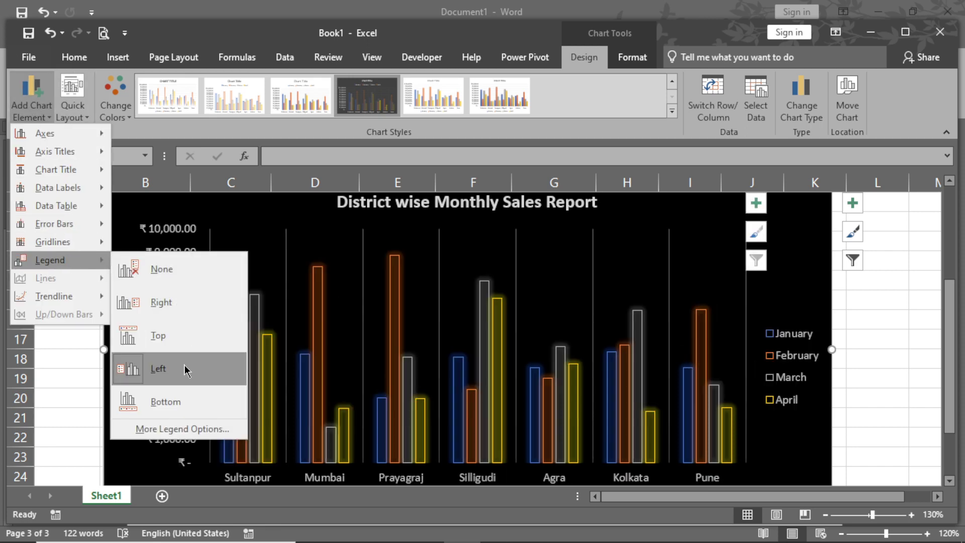
pyautogui.click(171, 336)
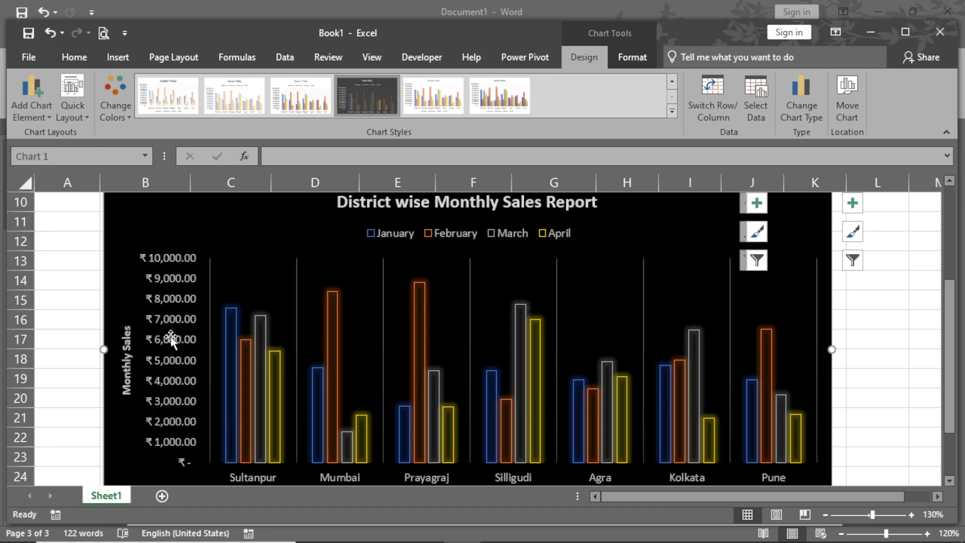
pyautogui.click(3, 6)
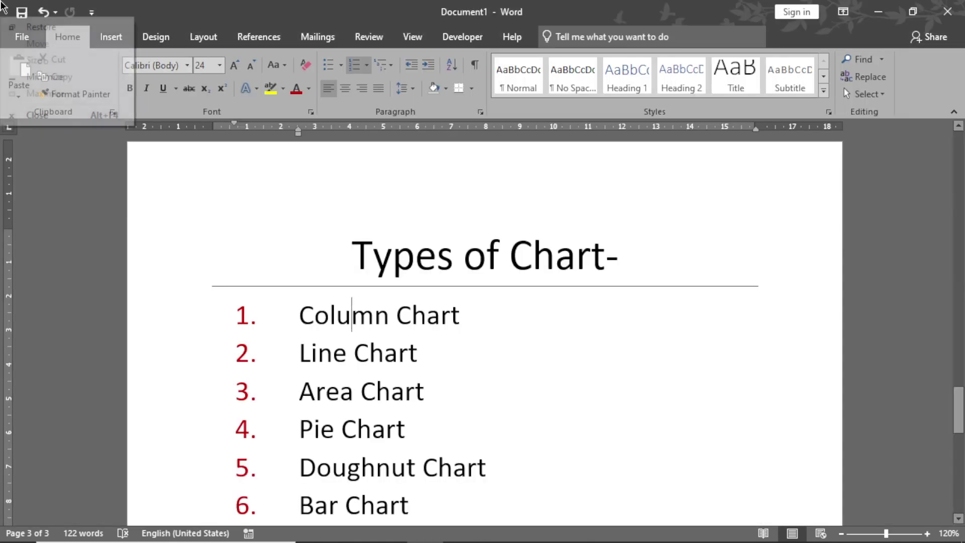
pyautogui.click(449, 310)
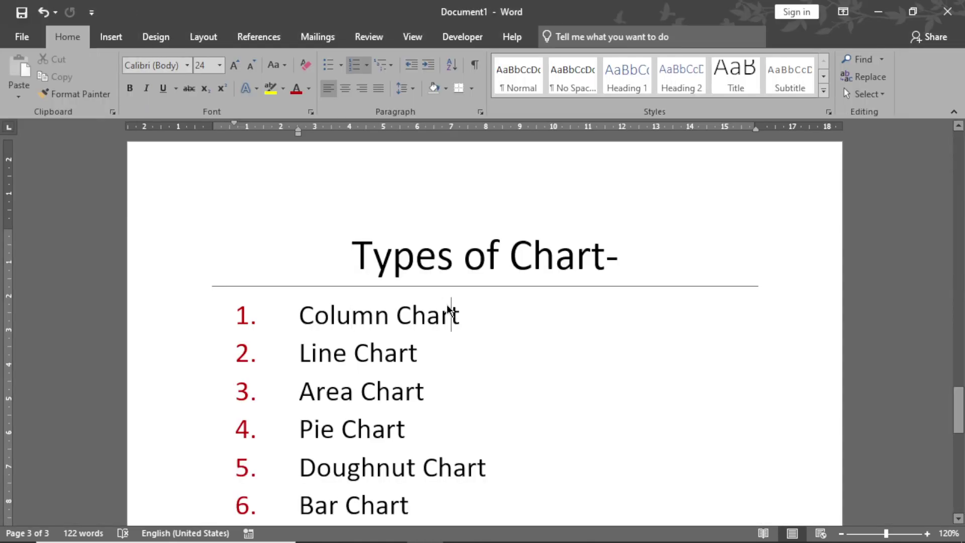
pyautogui.hotkey('alt', 'Tab')
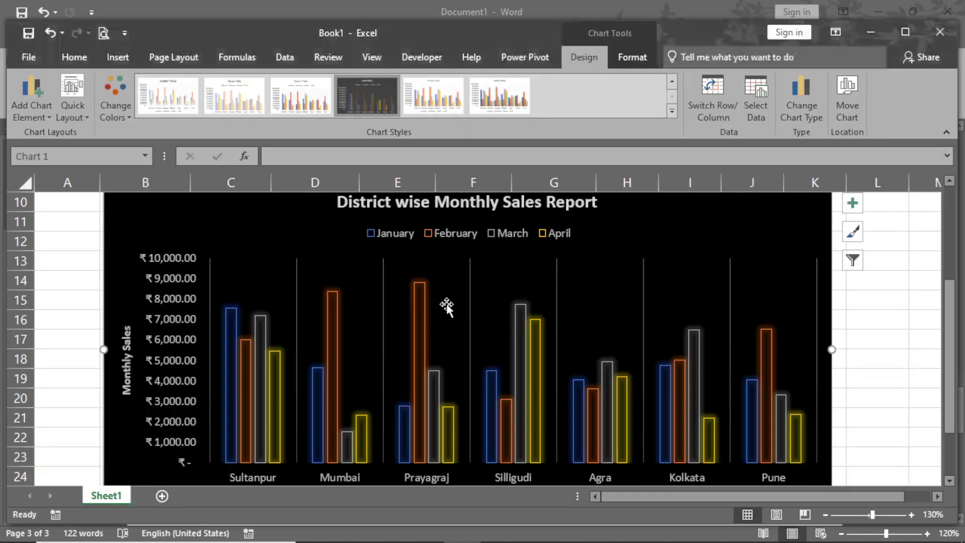
# Review the trendline types available for the chart without applying any of them.
pyautogui.click(48, 117)
pyautogui.moveTo(56, 288)
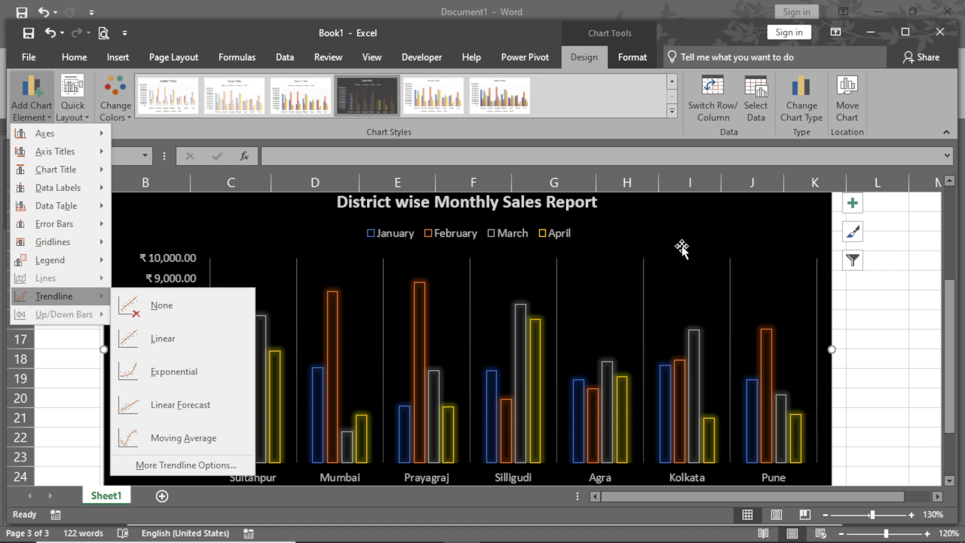
pyautogui.click(733, 224)
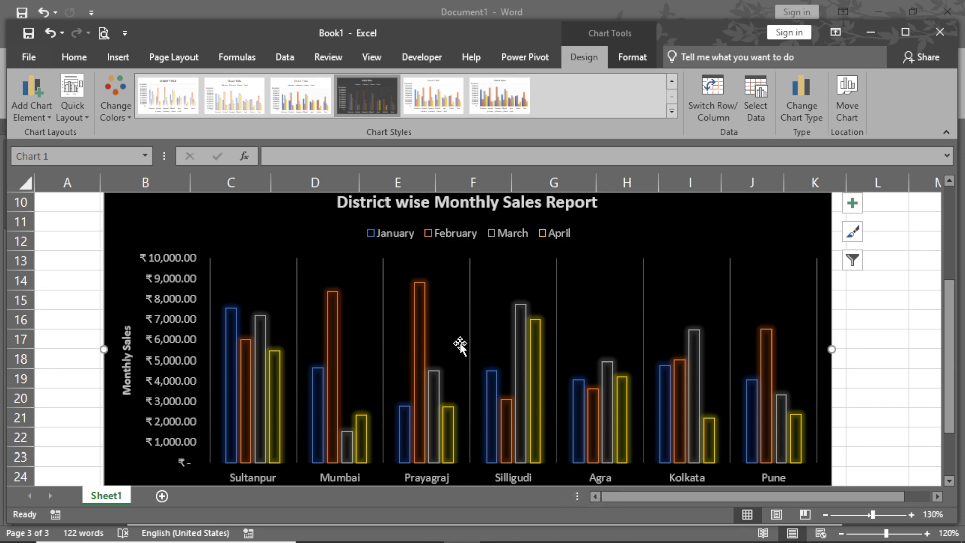
# Switch the chart's rows and columns so months form the horizontal axis and districts the series, and compare with the source table.
pyautogui.click(711, 103)
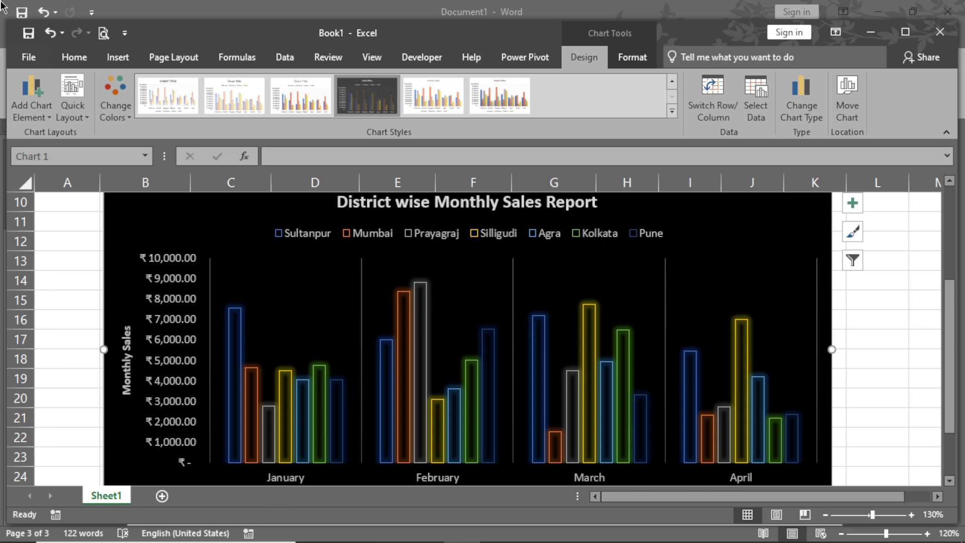
pyautogui.scroll(3, 356, 260)
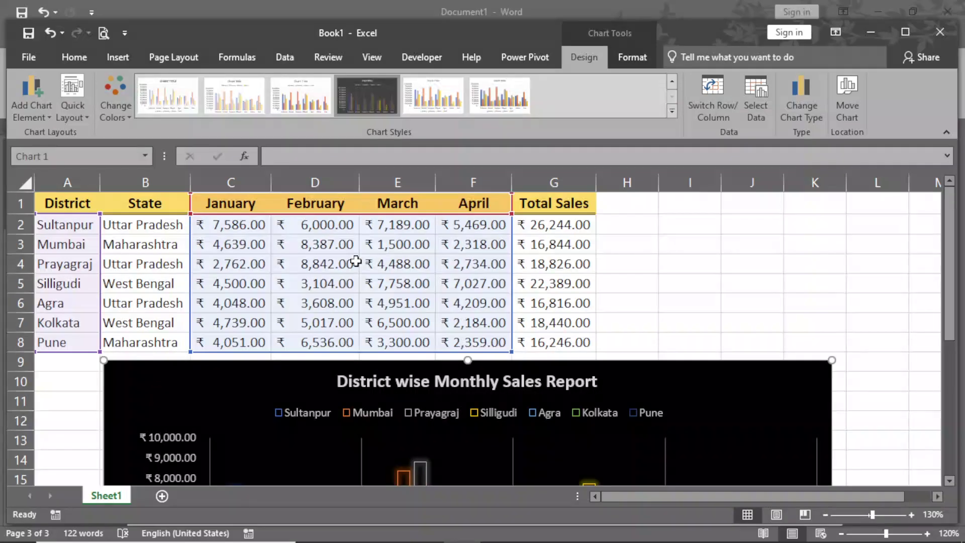
pyautogui.scroll(-3, 357, 262)
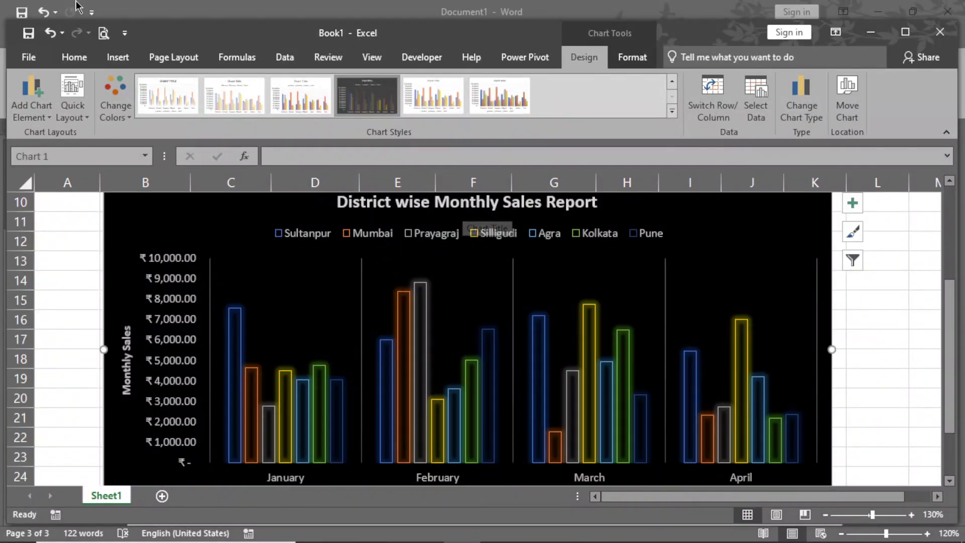
# Add a Linear trendline based on the Sultanpur series and compare it with the district's monthly sales in the table.
pyautogui.click(32, 99)
pyautogui.moveTo(83, 303)
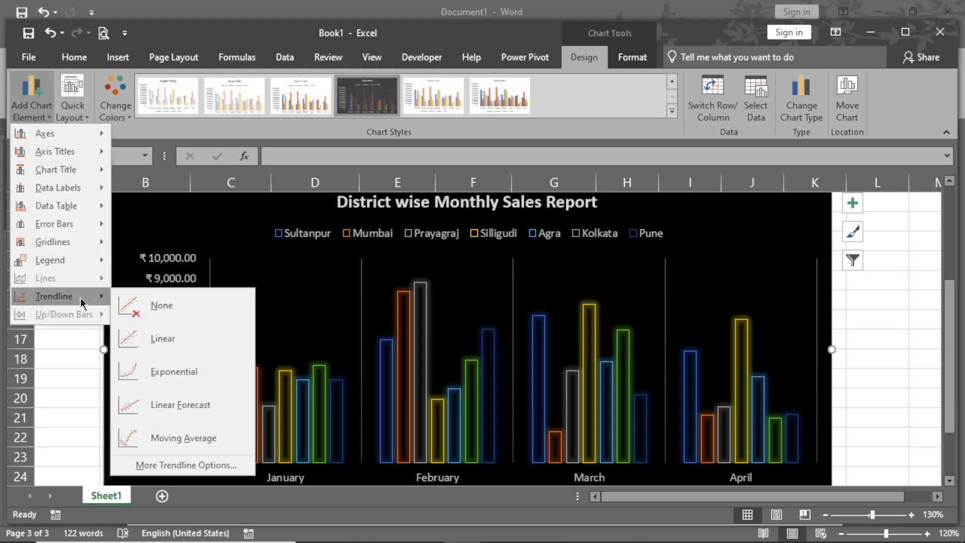
pyautogui.click(163, 338)
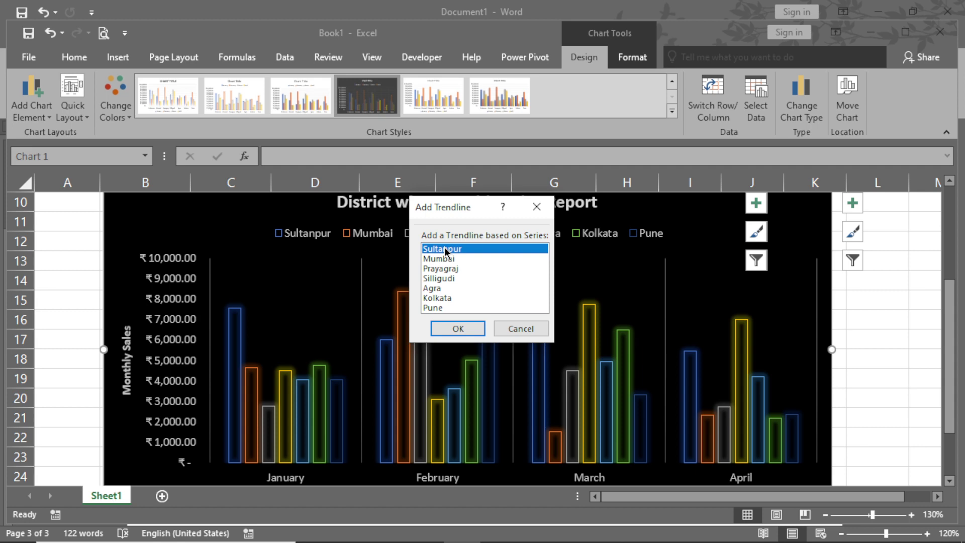
pyautogui.click(467, 331)
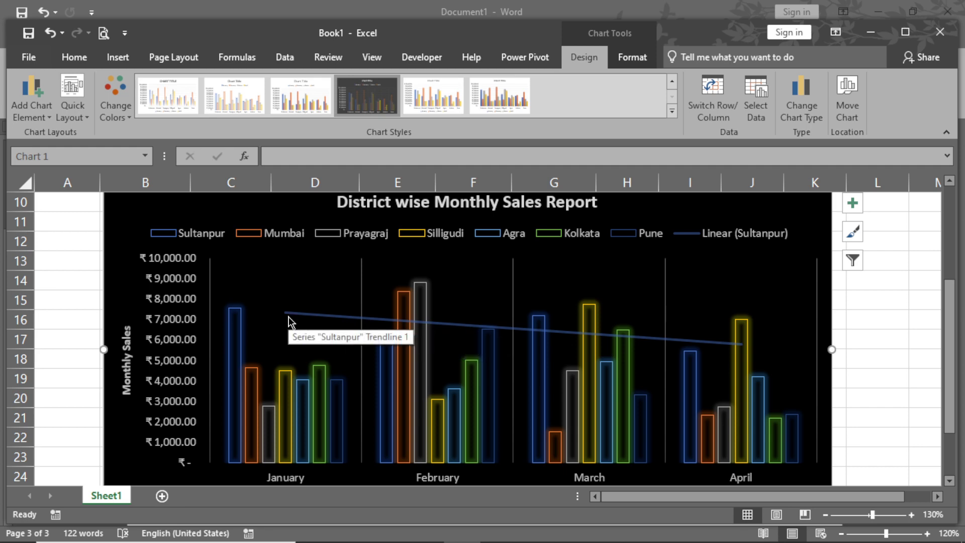
pyautogui.moveTo(964, 542)
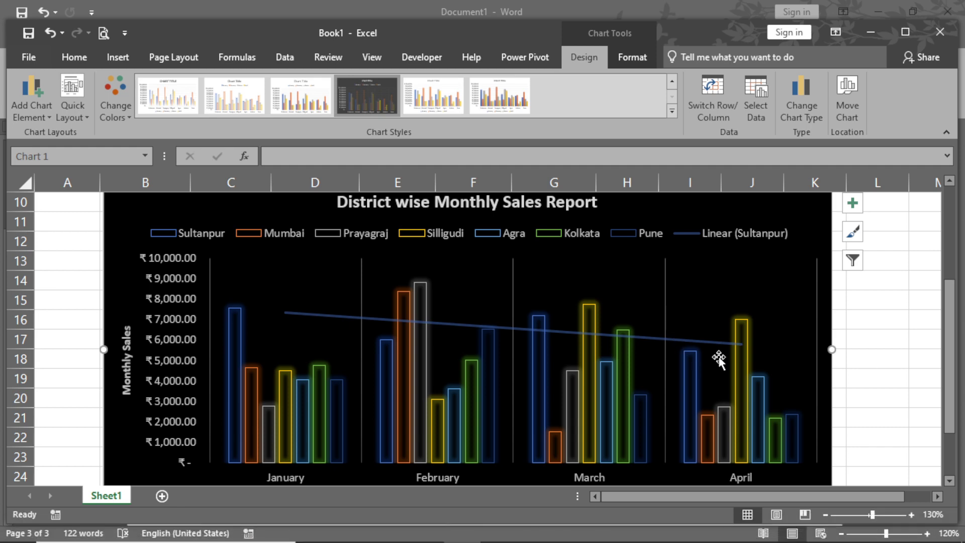
pyautogui.scroll(3, 718, 361)
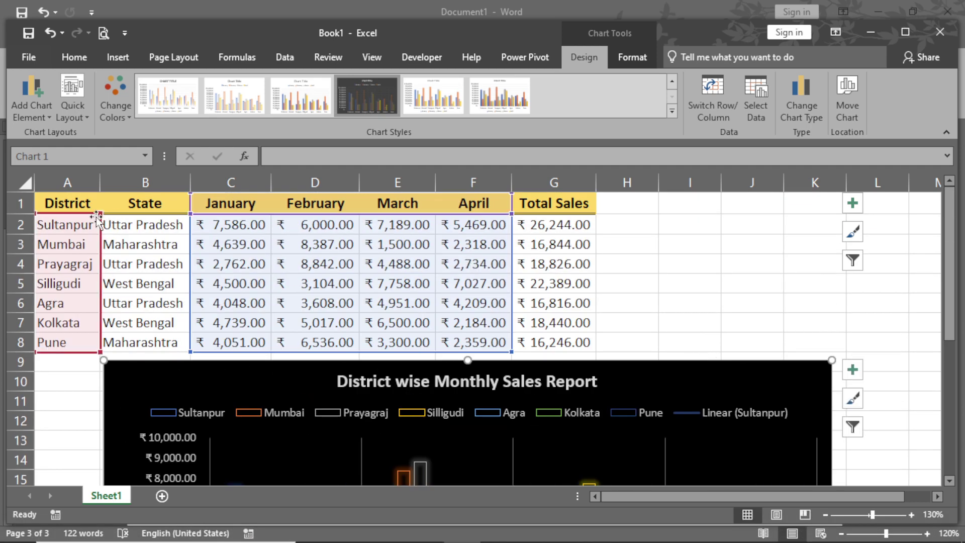
# Set Sultanpur's April sales to 8000 and check the effect on its trendline in the chart.
pyautogui.click(244, 223)
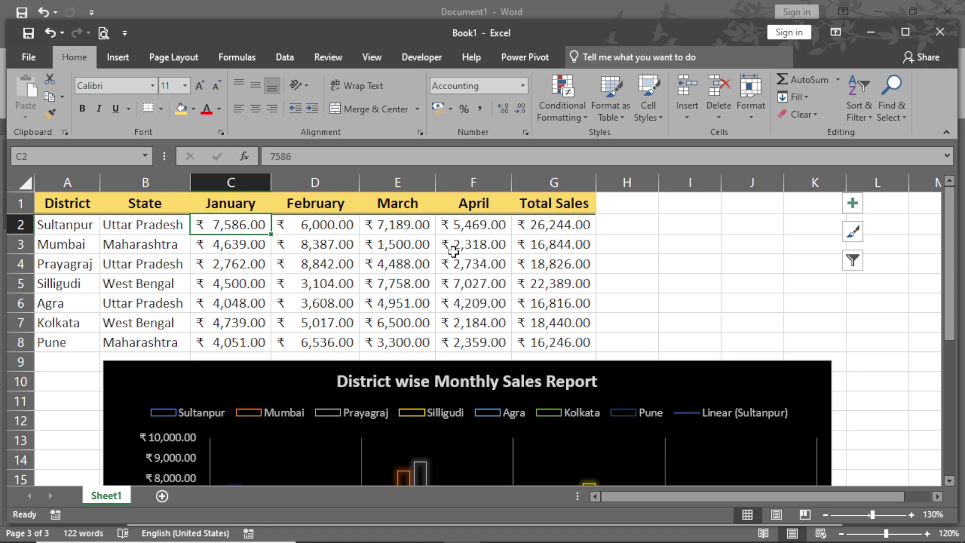
pyautogui.press('Right')
pyautogui.press('Right')
pyautogui.press('Right')
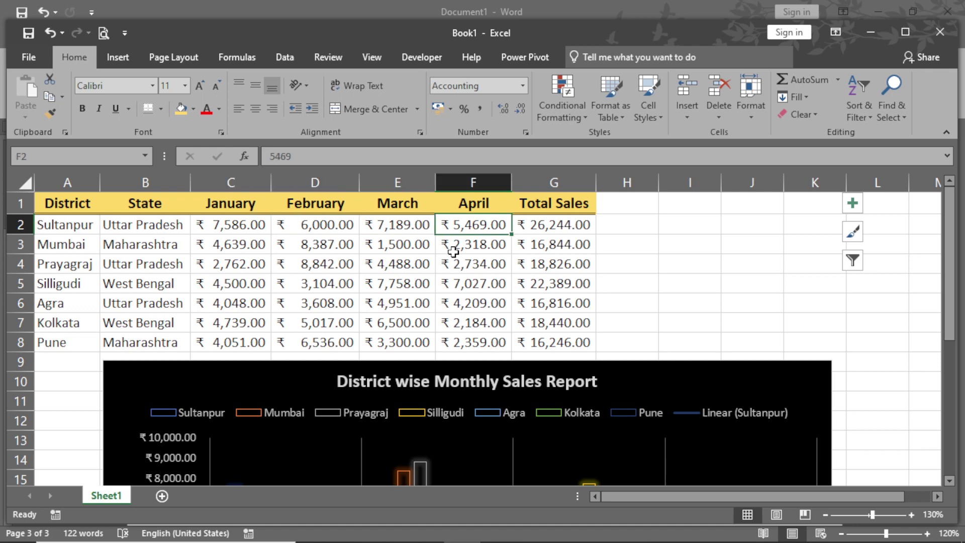
pyautogui.press('Left')
pyautogui.press('Left')
pyautogui.press('Right')
pyautogui.press('Right')
pyautogui.write('8')
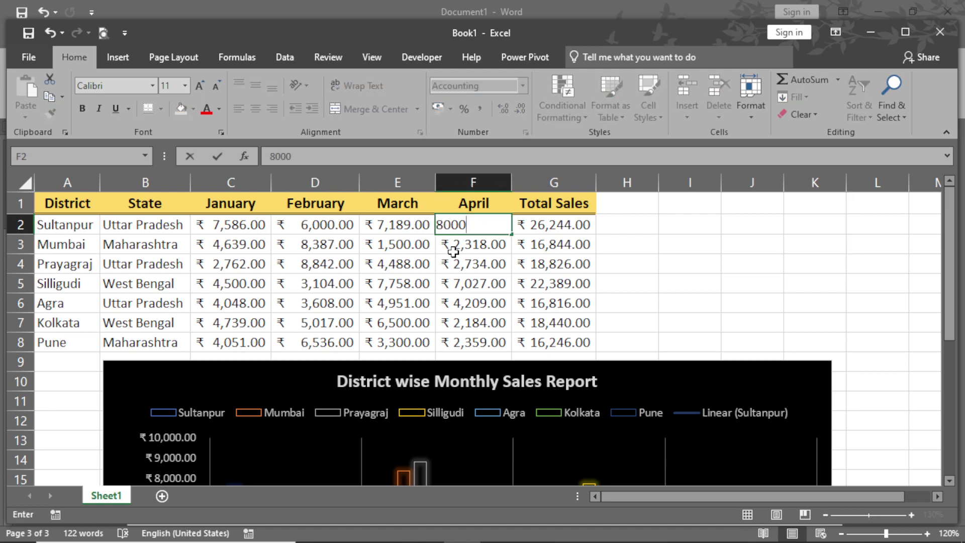
pyautogui.write('000')
pyautogui.press('Return')
pyautogui.scroll(-3, 607, 345)
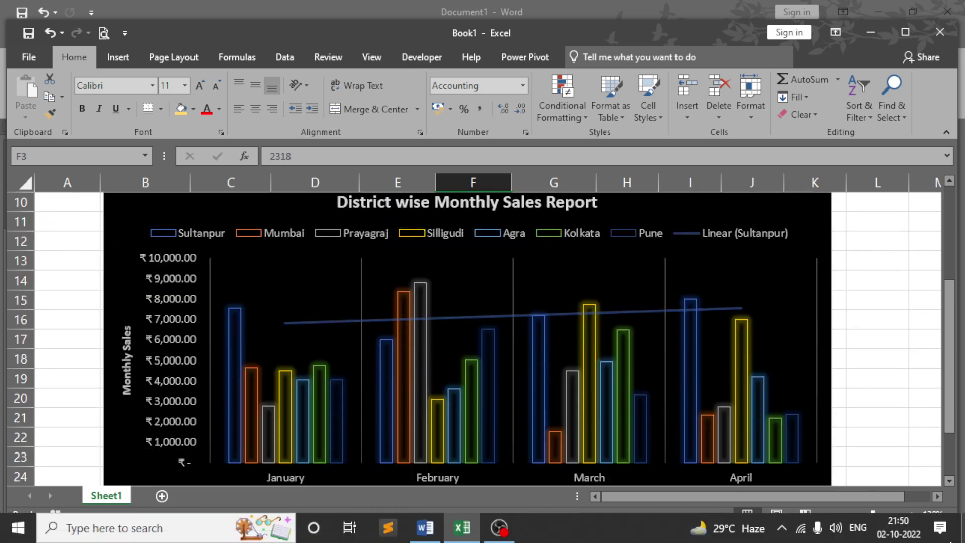
pyautogui.scroll(3, 315, 316)
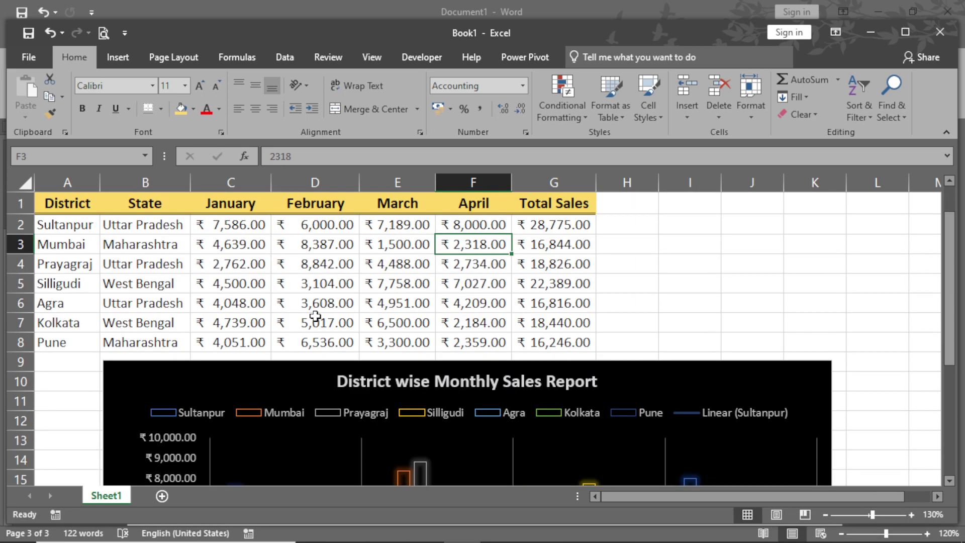
# Set Sultanpur's January sales to 2000 and examine the slope of its trendline in the chart.
pyautogui.click(241, 225)
pyautogui.write('2')
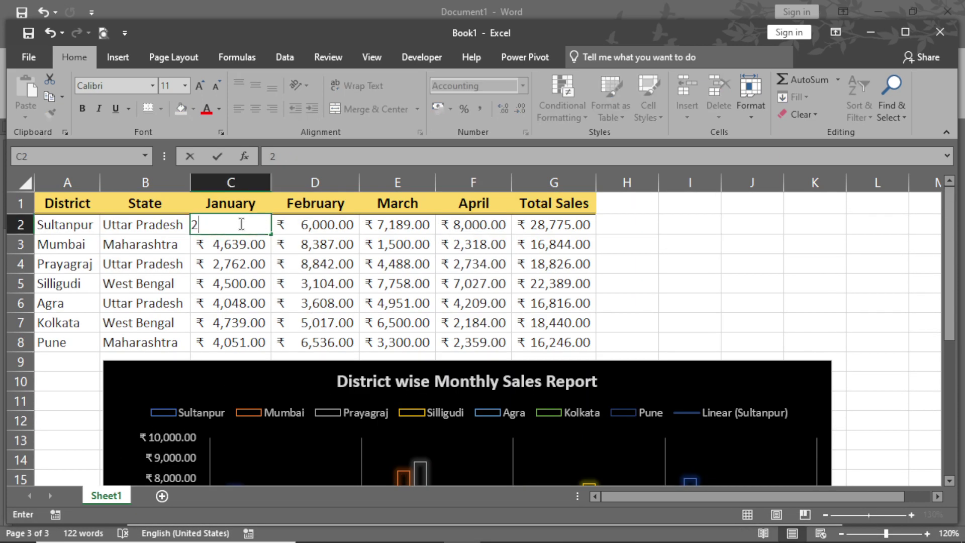
pyautogui.write('000')
pyautogui.press('Return')
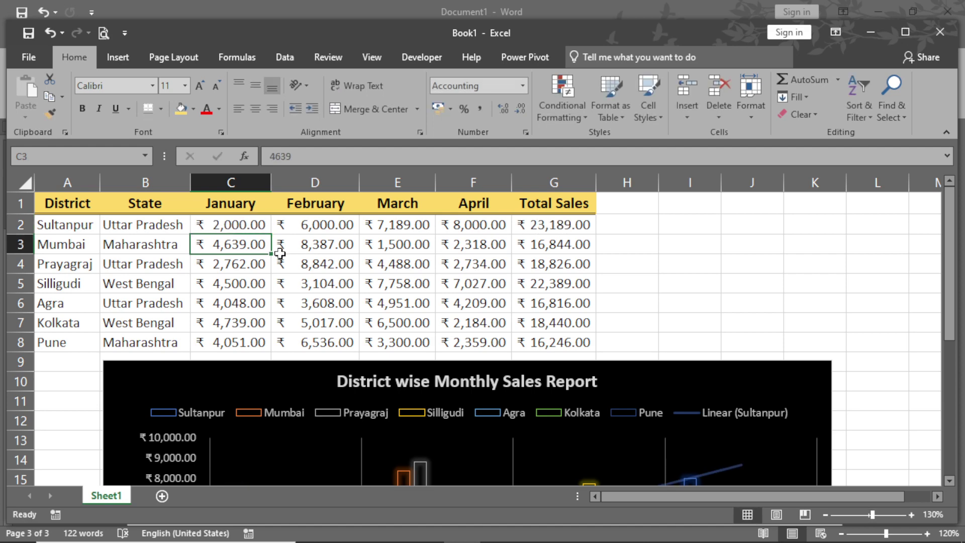
pyautogui.scroll(-3, 281, 236)
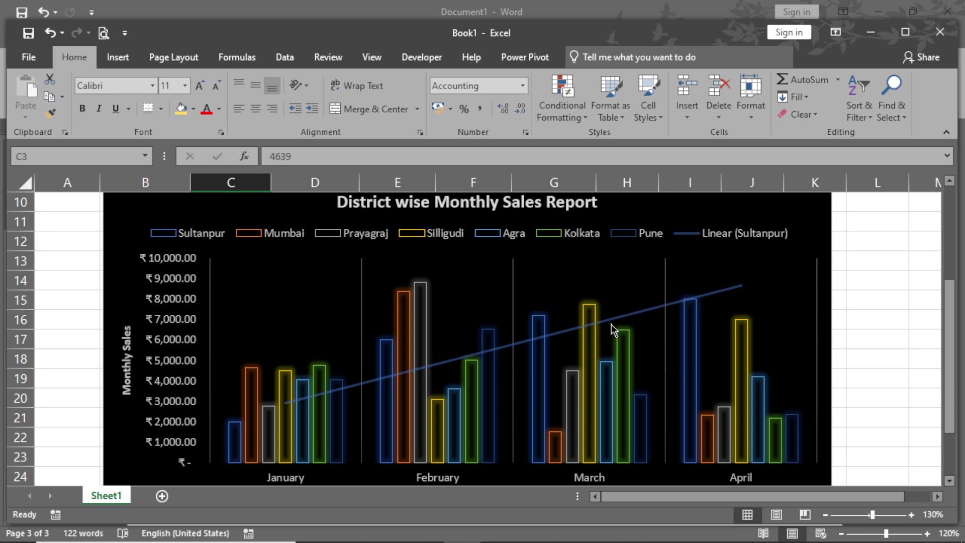
pyautogui.scroll(3, 480, 285)
pyautogui.scroll(-5, 478, 284)
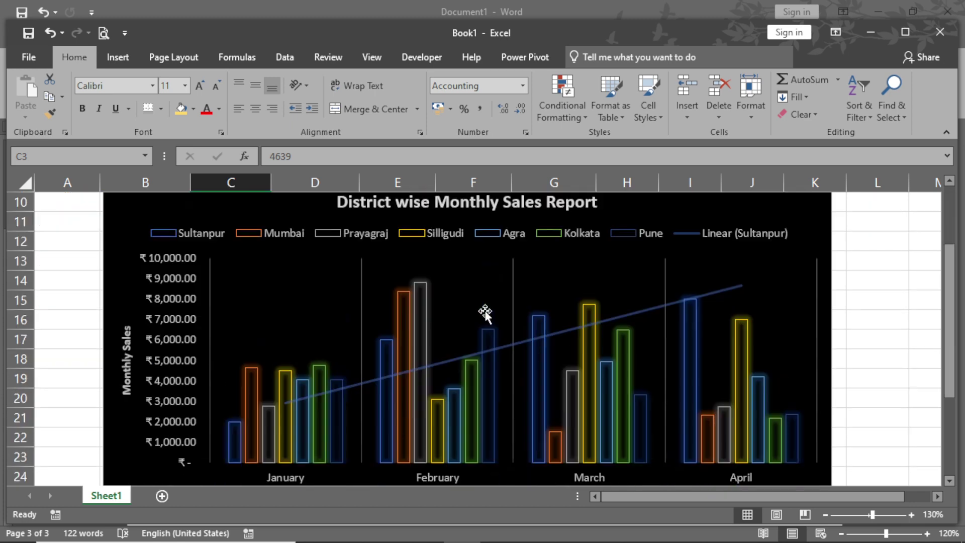
pyautogui.scroll(3, 553, 331)
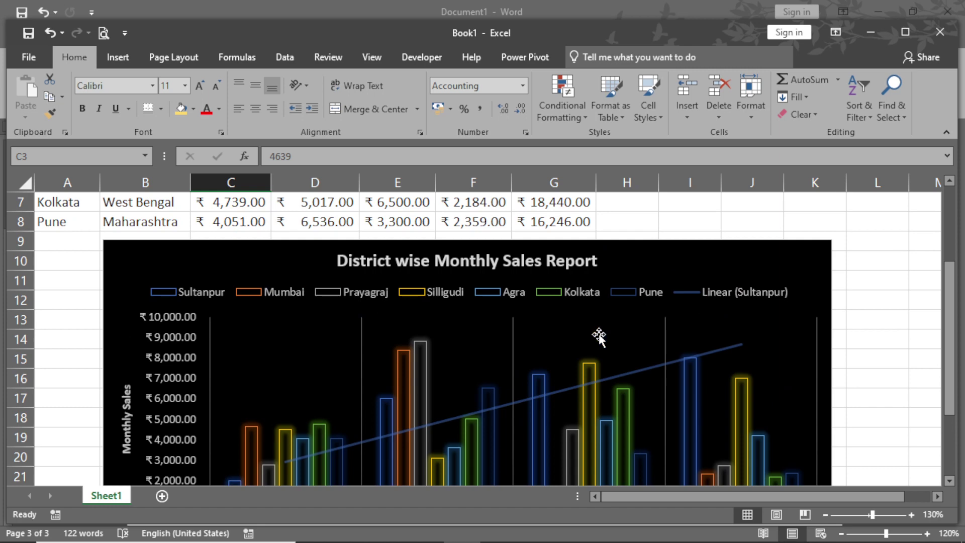
# Add a Linear trendline based on the Silligudi series and compare it with the Sultanpur trendline.
pyautogui.click(783, 262)
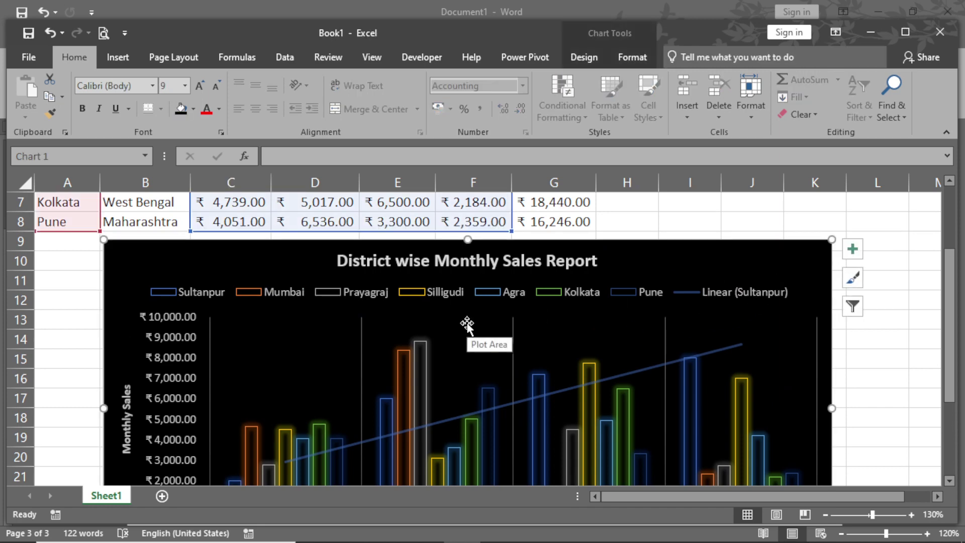
pyautogui.scroll(-1, 478, 355)
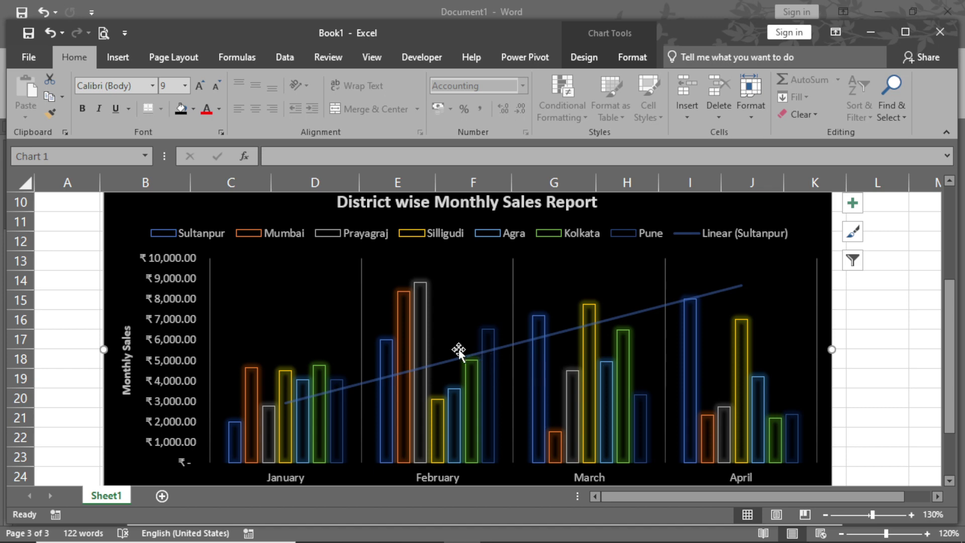
pyautogui.click(574, 61)
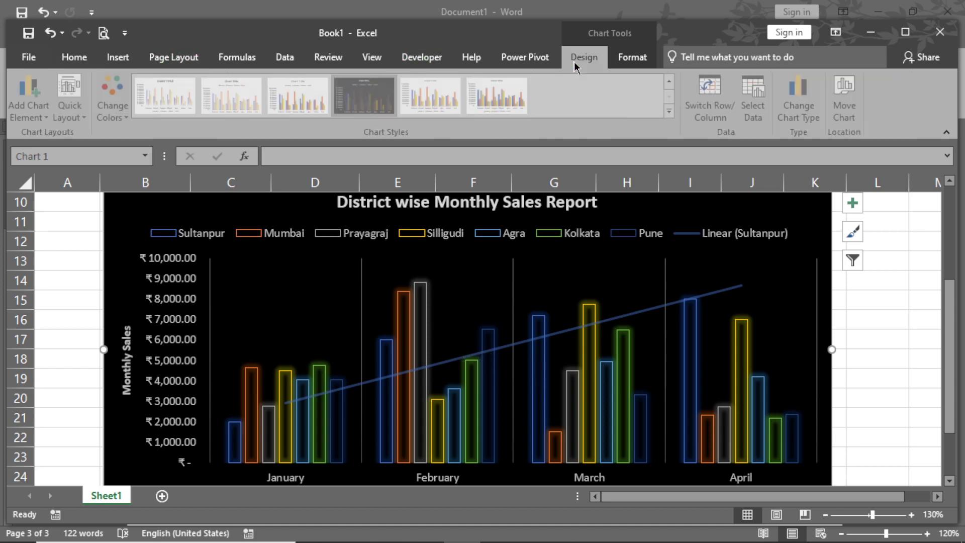
pyautogui.click(31, 98)
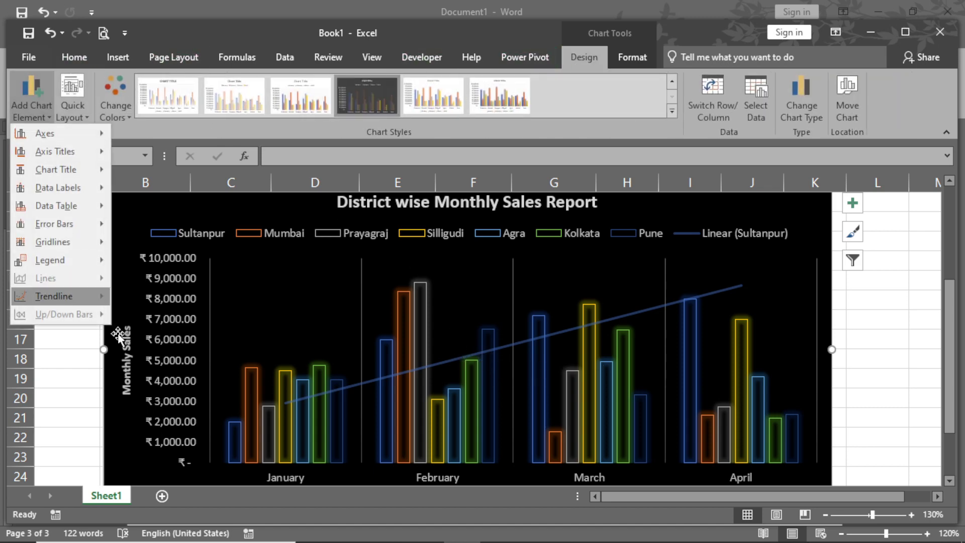
pyautogui.moveTo(87, 298)
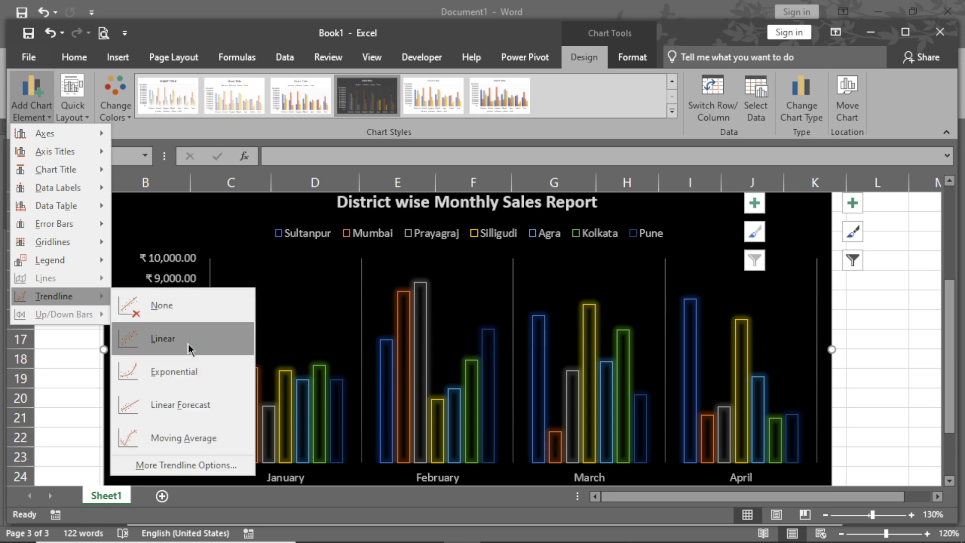
pyautogui.click(188, 342)
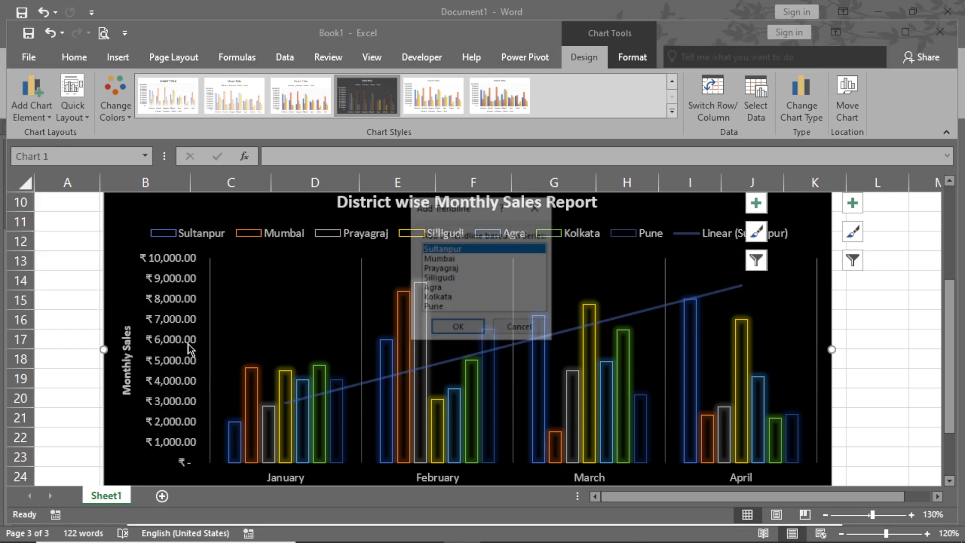
pyautogui.click(450, 278)
pyautogui.click(458, 329)
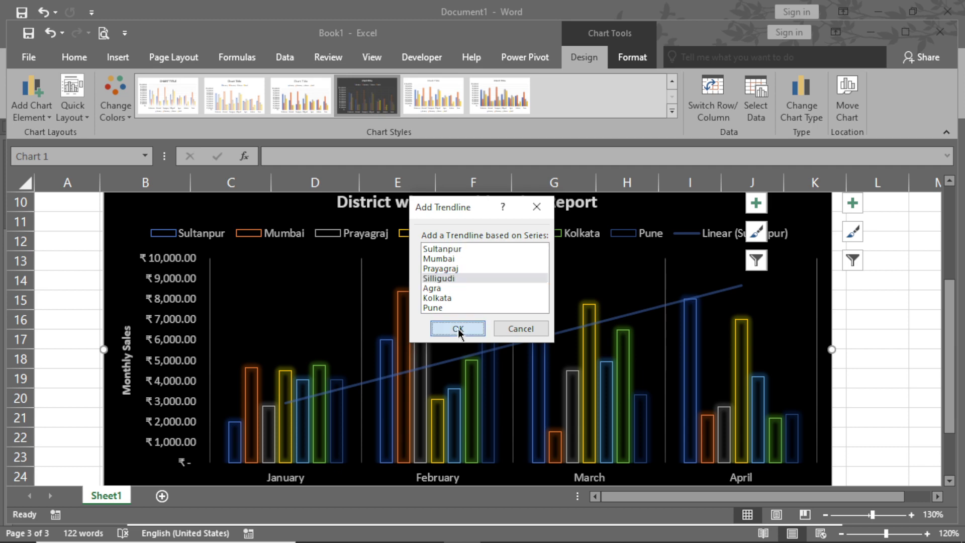
pyautogui.scroll(-1, 576, 361)
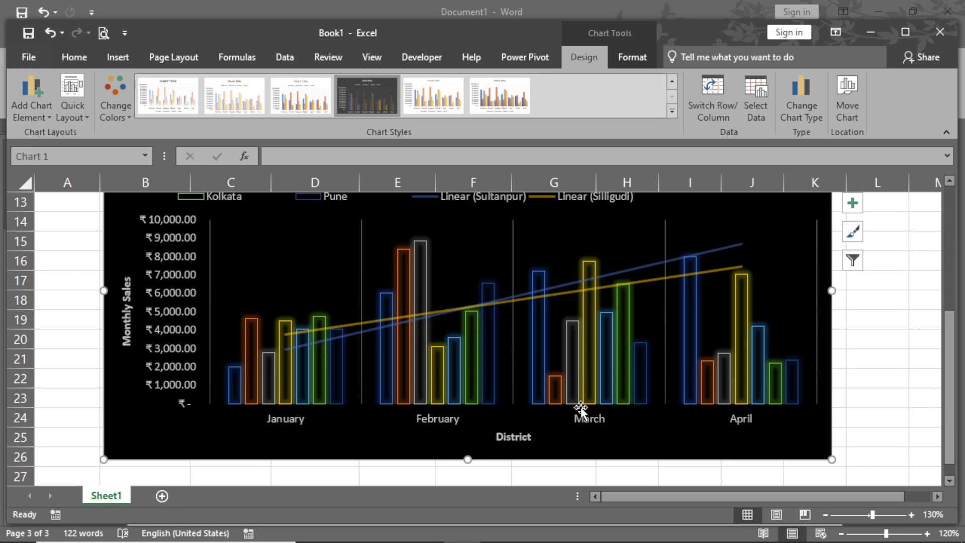
pyautogui.scroll(1, 616, 301)
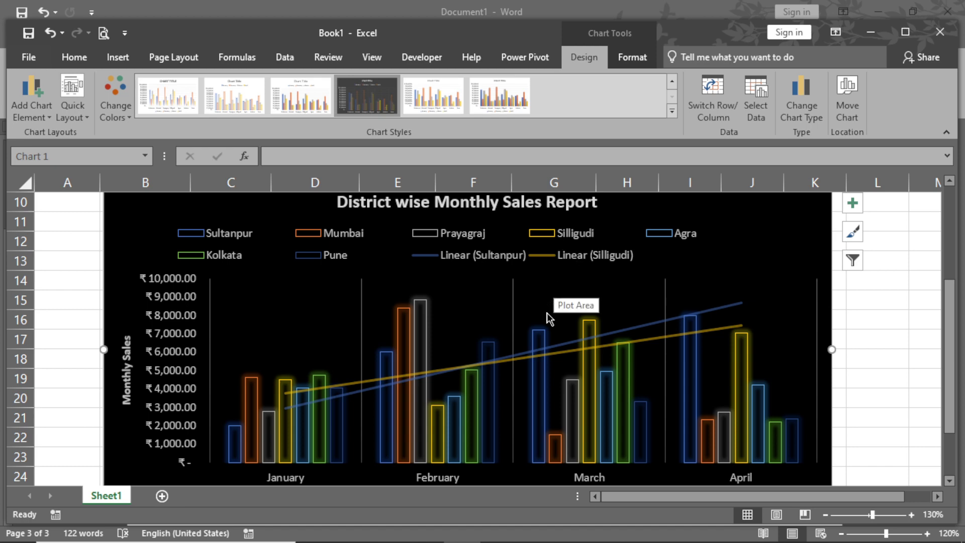
pyautogui.scroll(-1, 548, 314)
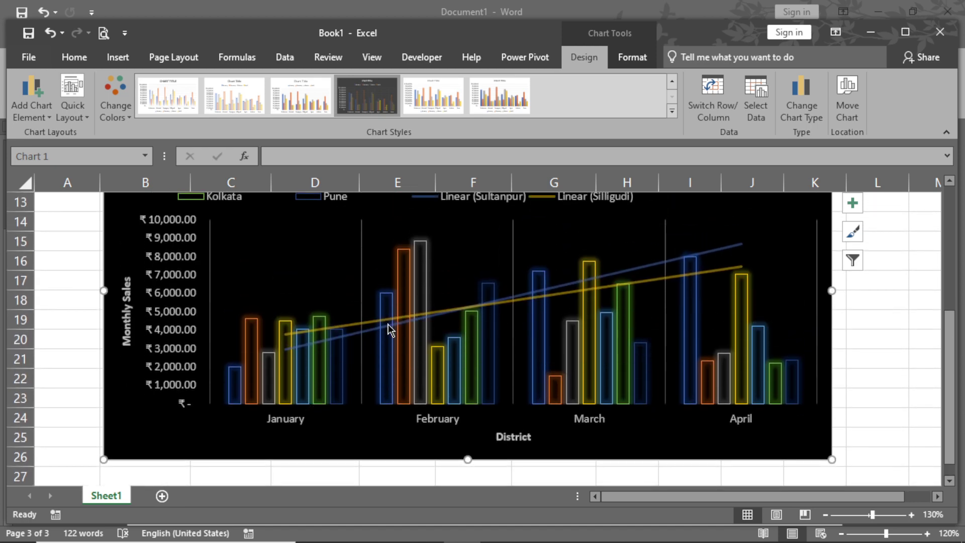
# Set Silligudi's January sales to 12000, widen the January column to fit, and check the district's trendline.
pyautogui.scroll(3, 397, 368)
pyautogui.scroll(1, 211, 302)
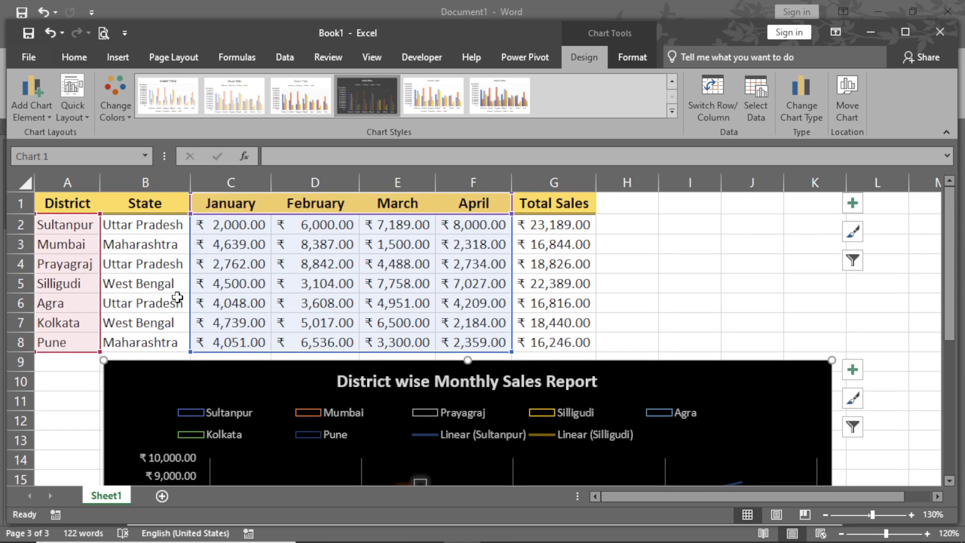
pyautogui.click(76, 282)
pyautogui.click(241, 283)
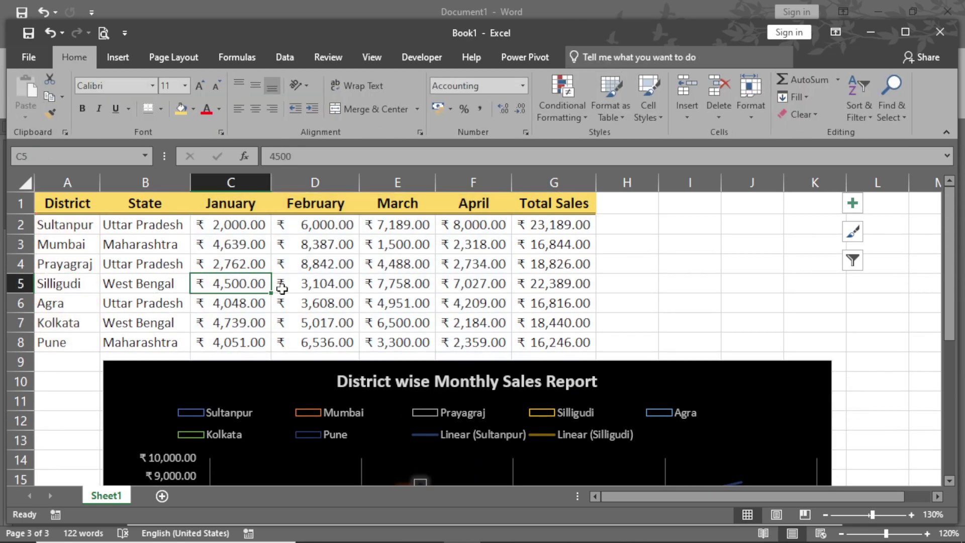
pyautogui.write('12000')
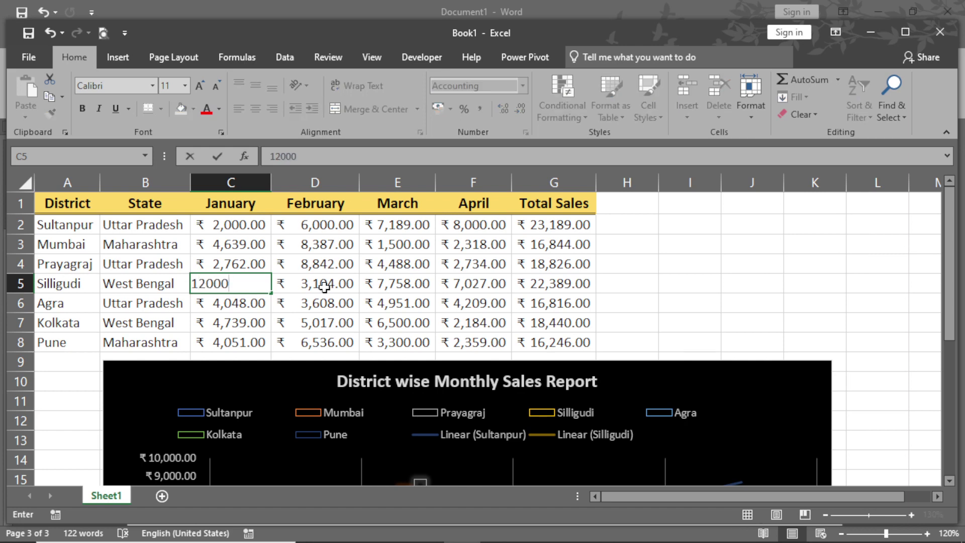
pyautogui.press('Return')
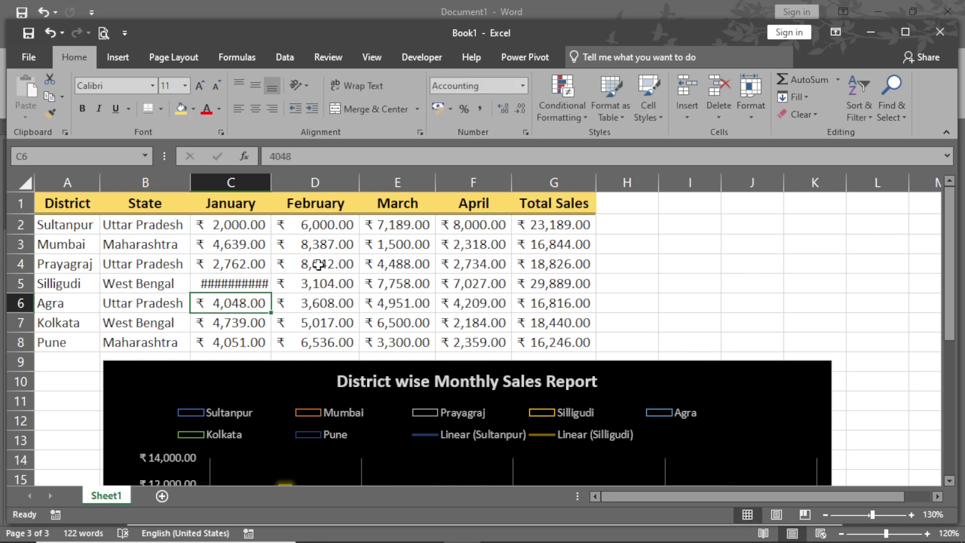
pyautogui.moveTo(271, 173); pyautogui.dragTo(281, 172)
pyautogui.scroll(-2, 352, 307)
pyautogui.scroll(-2, 353, 309)
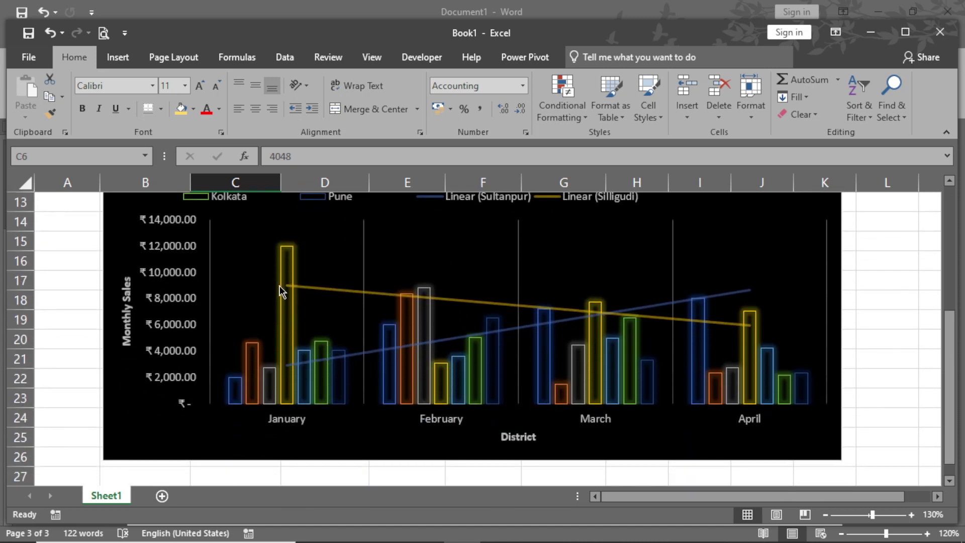
pyautogui.moveTo(280, 292)
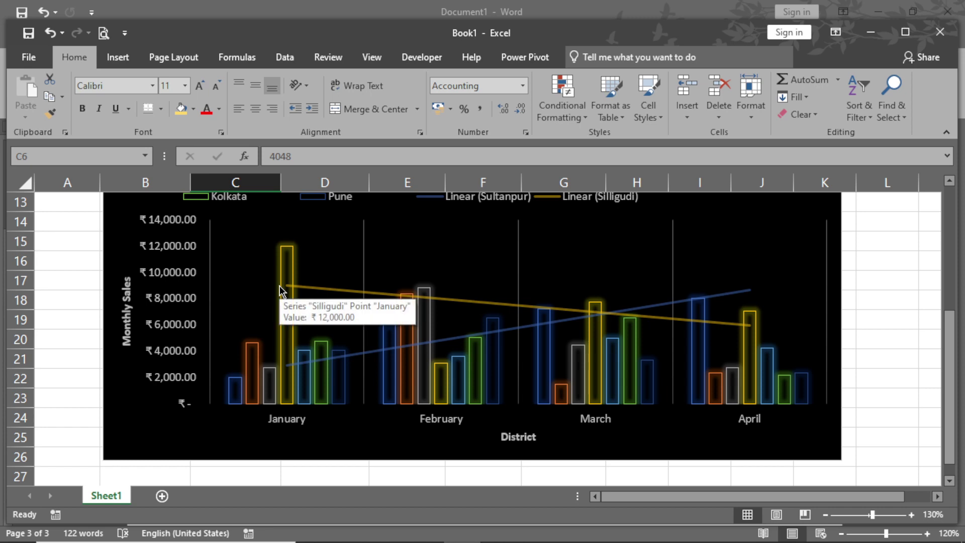
# Set Silligudi's January sales to 3000.
pyautogui.scroll(4, 329, 283)
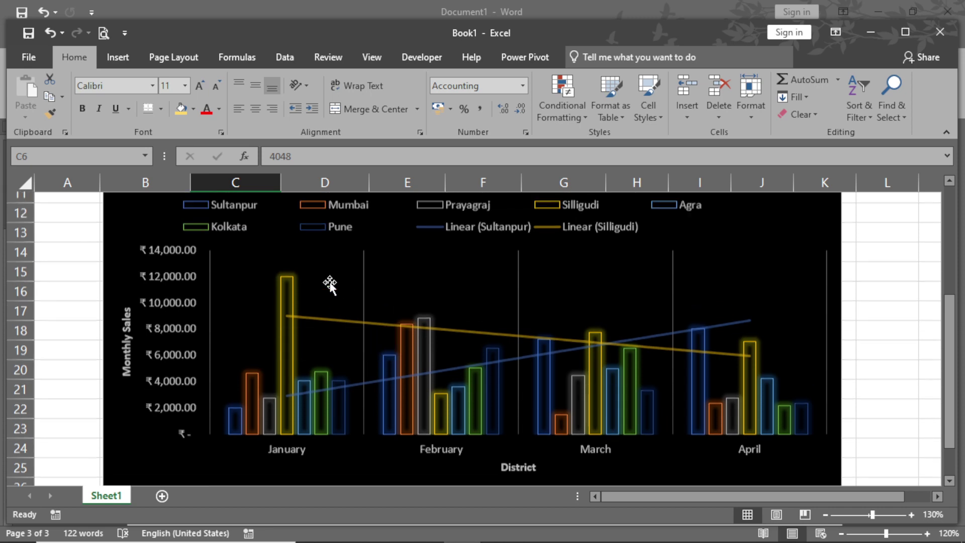
pyautogui.click(2, 3)
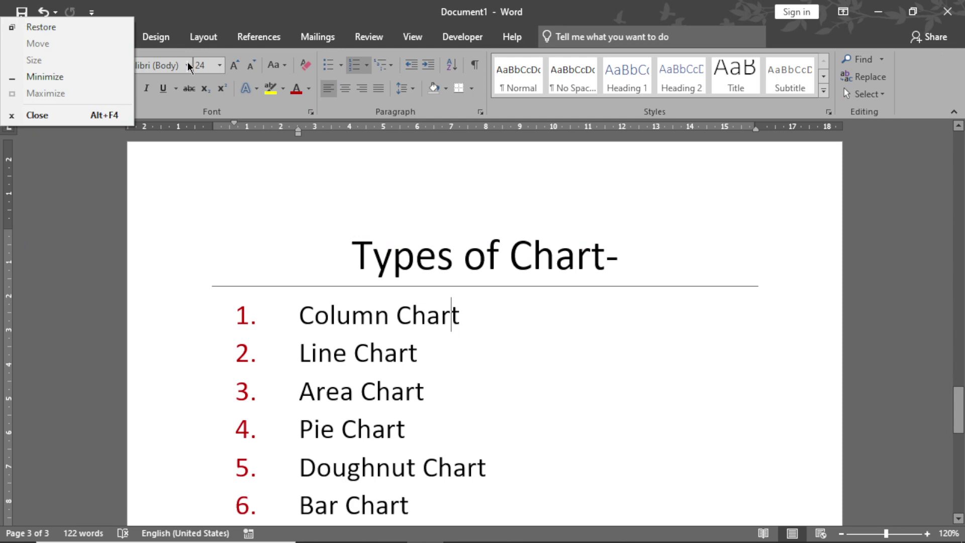
pyautogui.hotkey('alt', 'Tab')
pyautogui.click(243, 281)
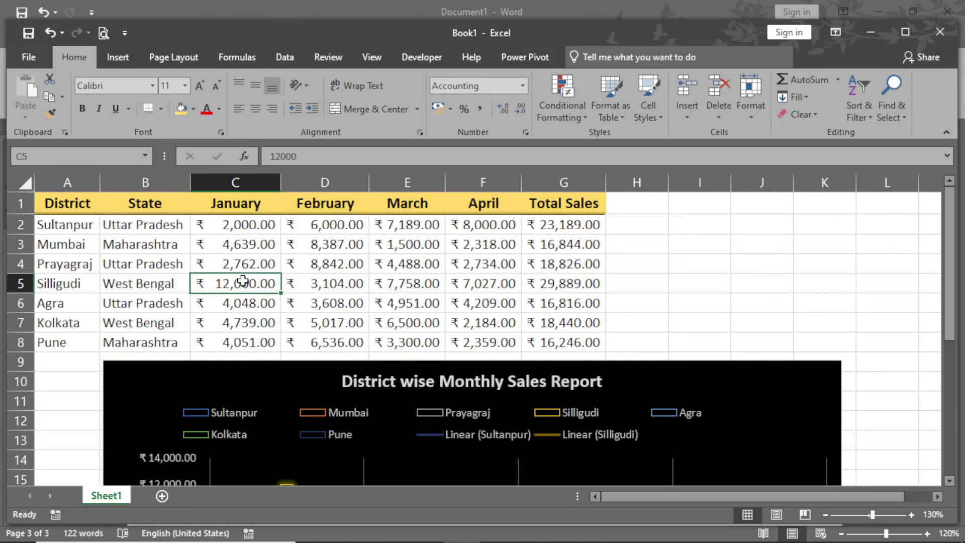
pyautogui.write('3000')
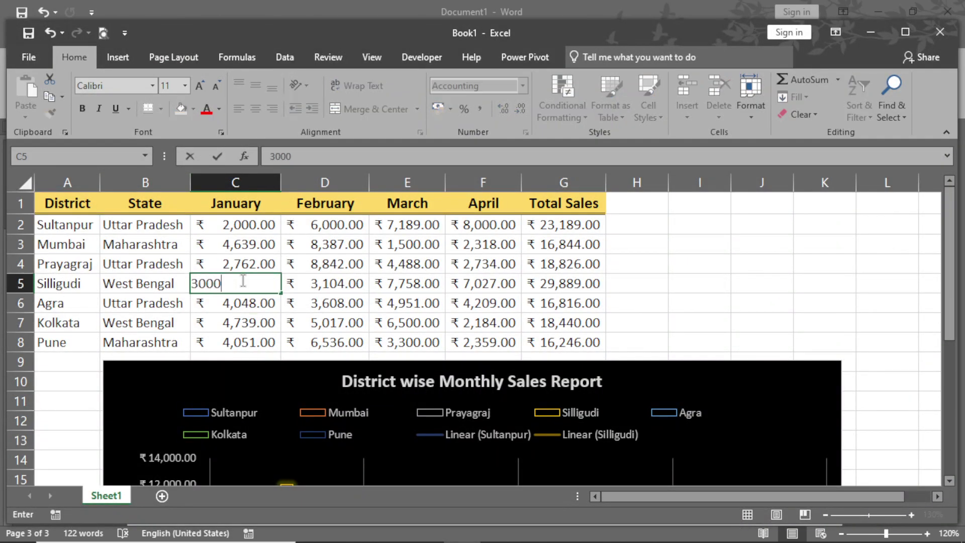
pyautogui.press('Return')
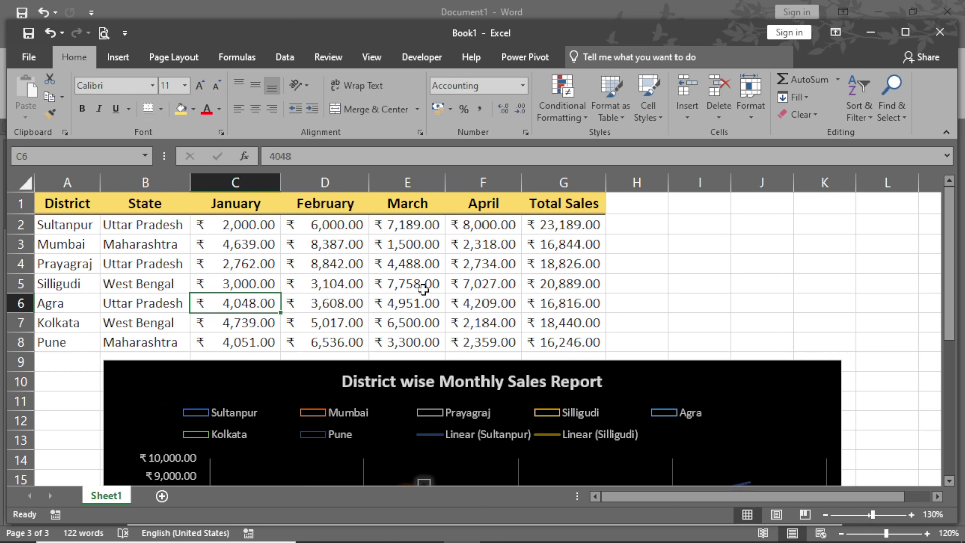
# Set Silligudi's April sales to -4000, widen the April column to fit, and check the district's trendline.
pyautogui.click(480, 290)
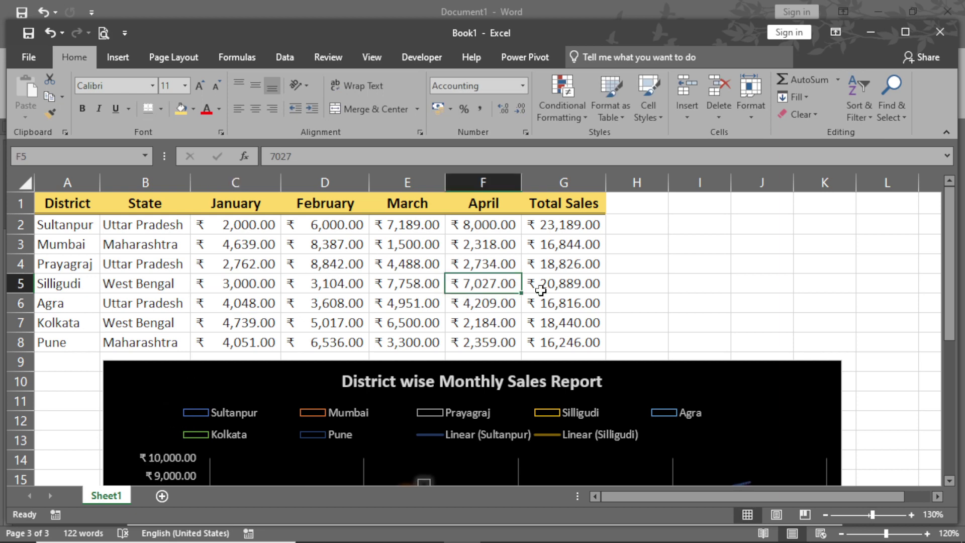
pyautogui.write('-')
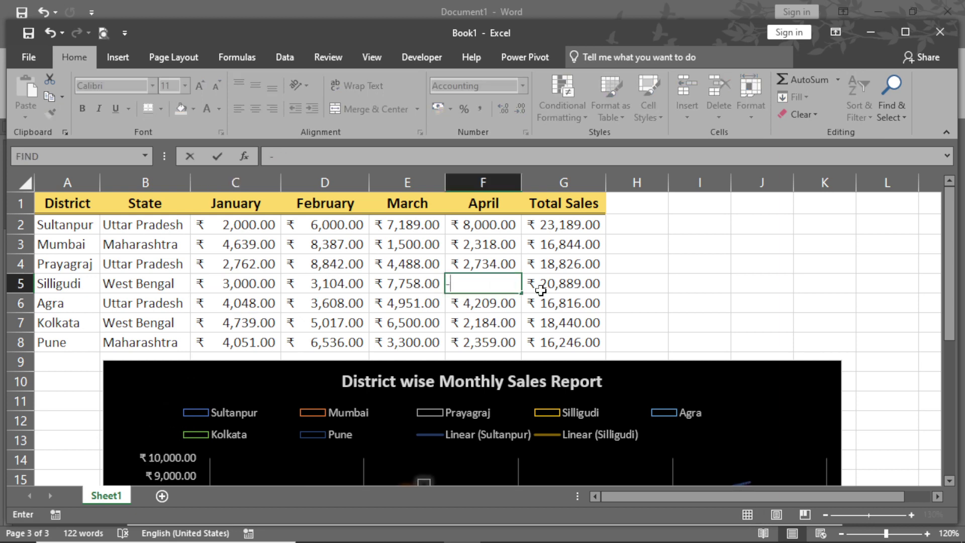
pyautogui.write('4000')
pyautogui.press('Return')
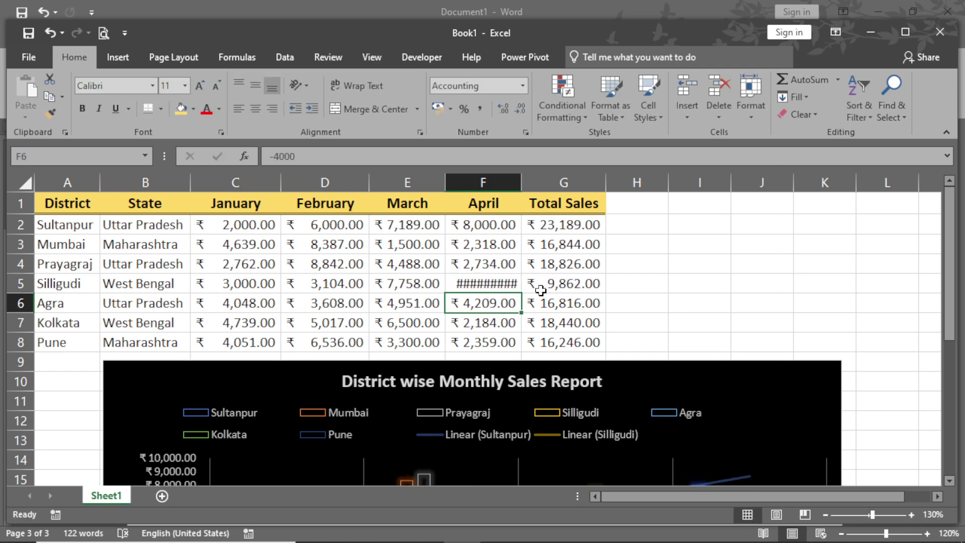
pyautogui.moveTo(520, 177); pyautogui.dragTo(534, 177)
pyautogui.scroll(-3, 553, 266)
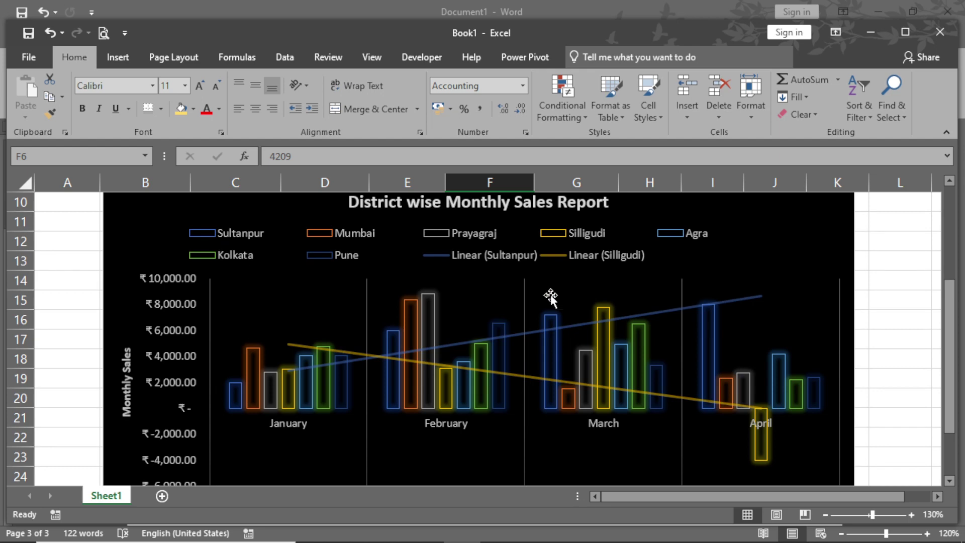
# Set Silligudi's April sales to 3200 and check the district's linear trendline against the chart.
pyautogui.scroll(-2, 553, 296)
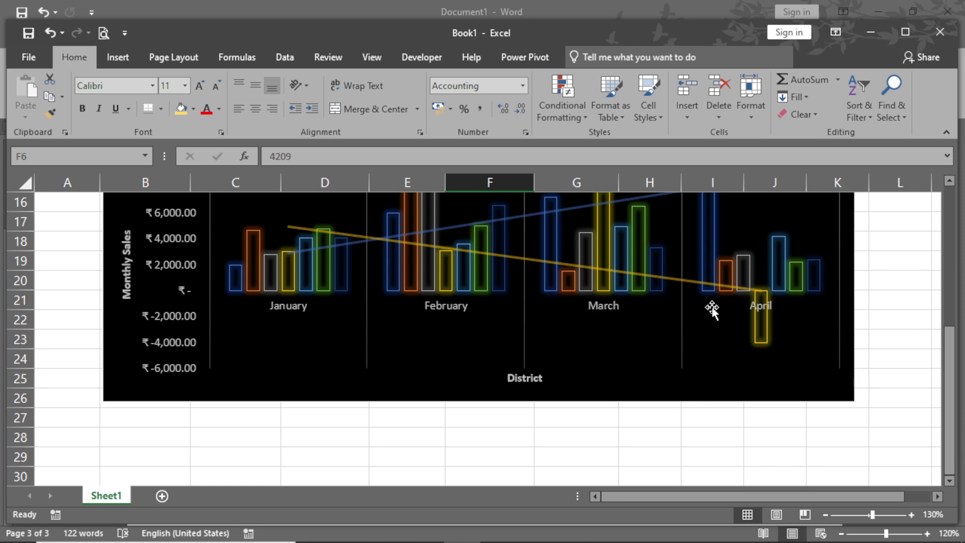
pyautogui.scroll(5, 619, 298)
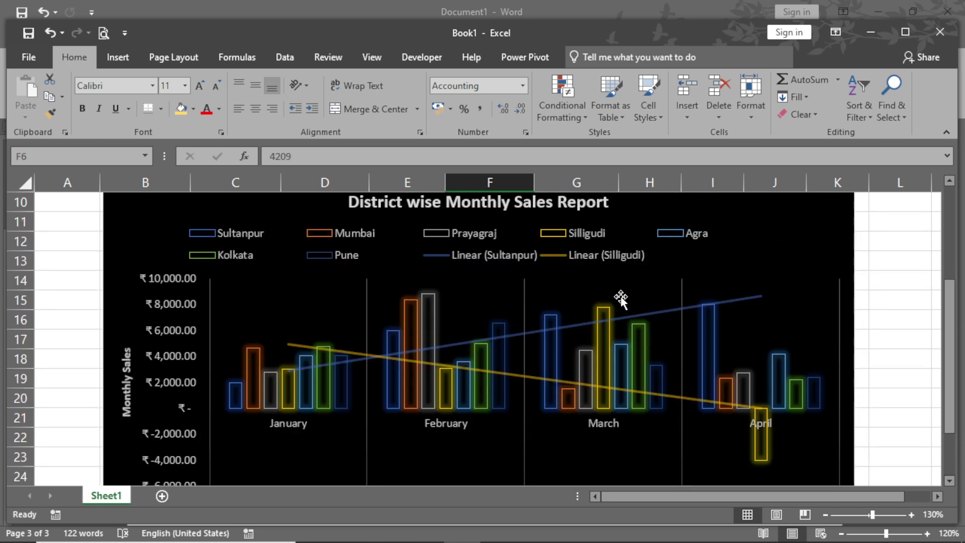
pyautogui.click(493, 287)
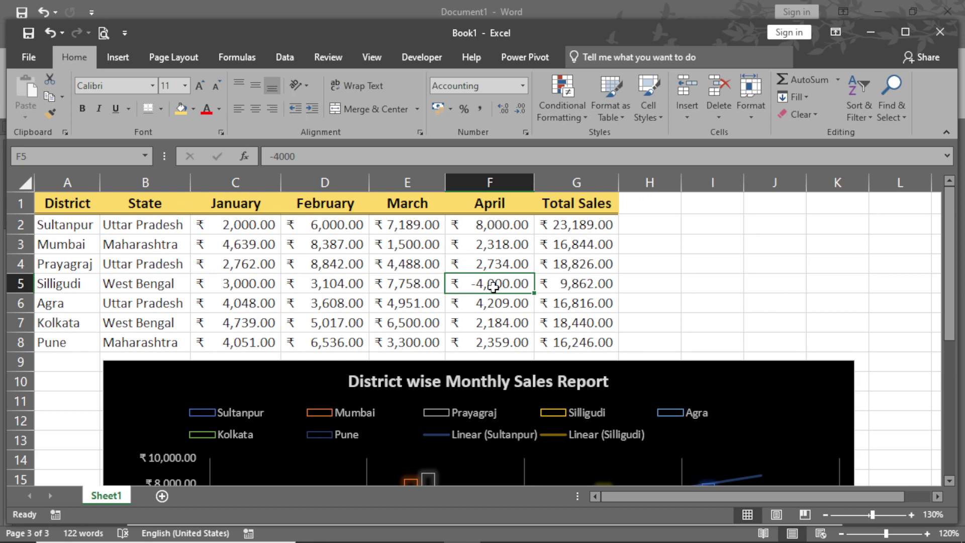
pyautogui.write('3200')
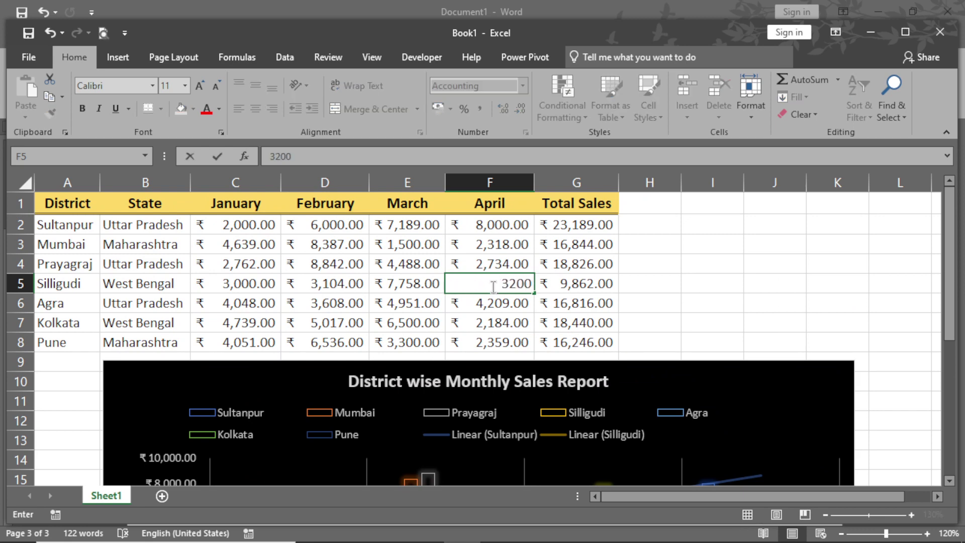
pyautogui.press('Return')
pyautogui.scroll(-4, 494, 287)
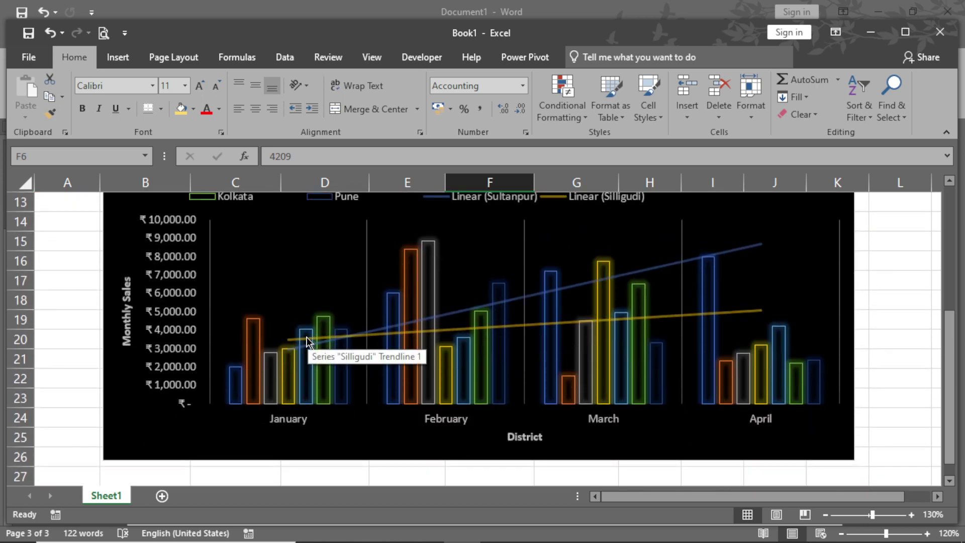
pyautogui.scroll(3, 693, 357)
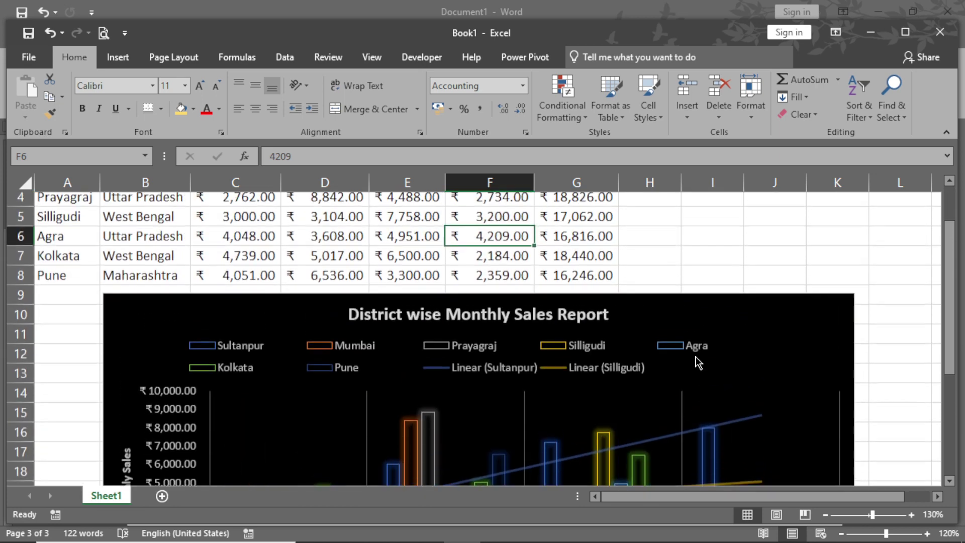
pyautogui.scroll(1, 691, 352)
pyautogui.scroll(-4, 686, 349)
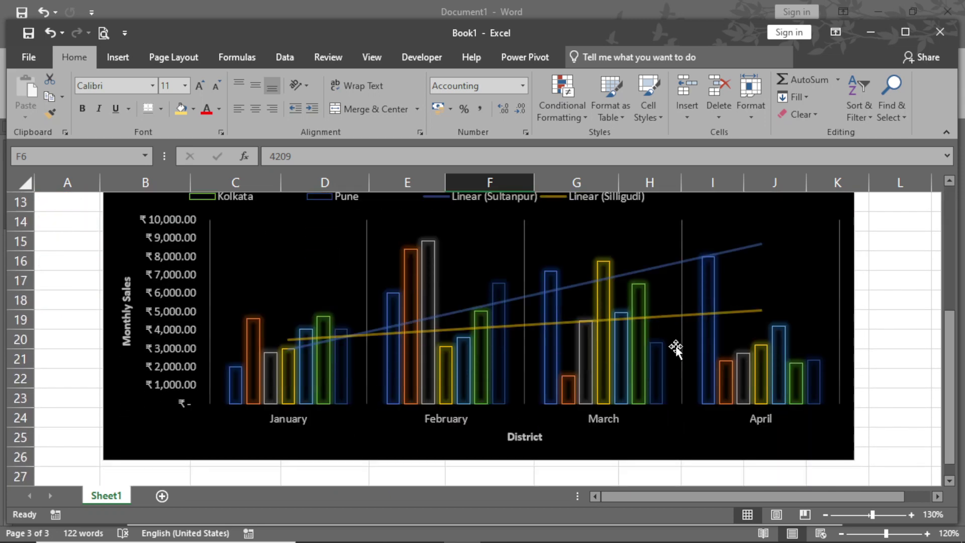
# Delete the Sultanpur and Silligudi linear trendlines from the chart.
pyautogui.click(661, 267)
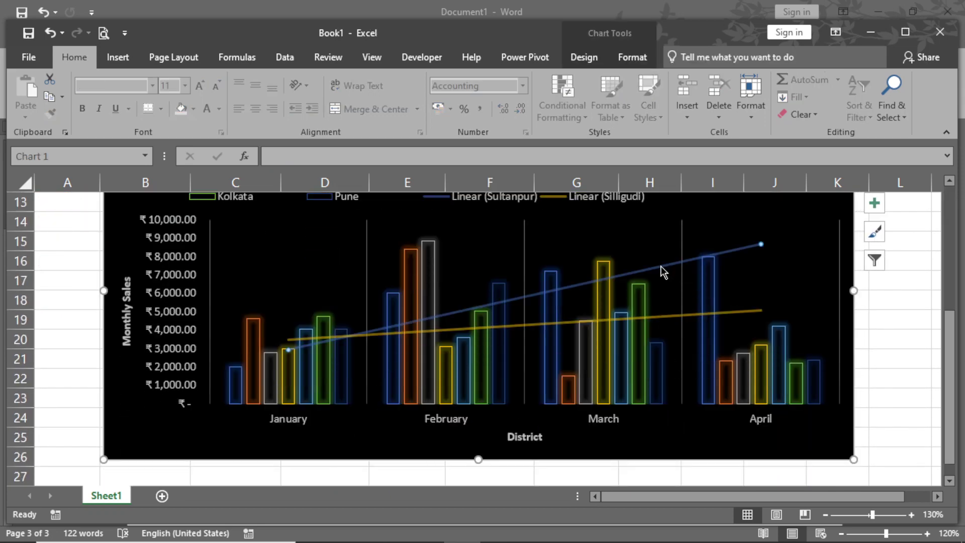
pyautogui.press('Delete')
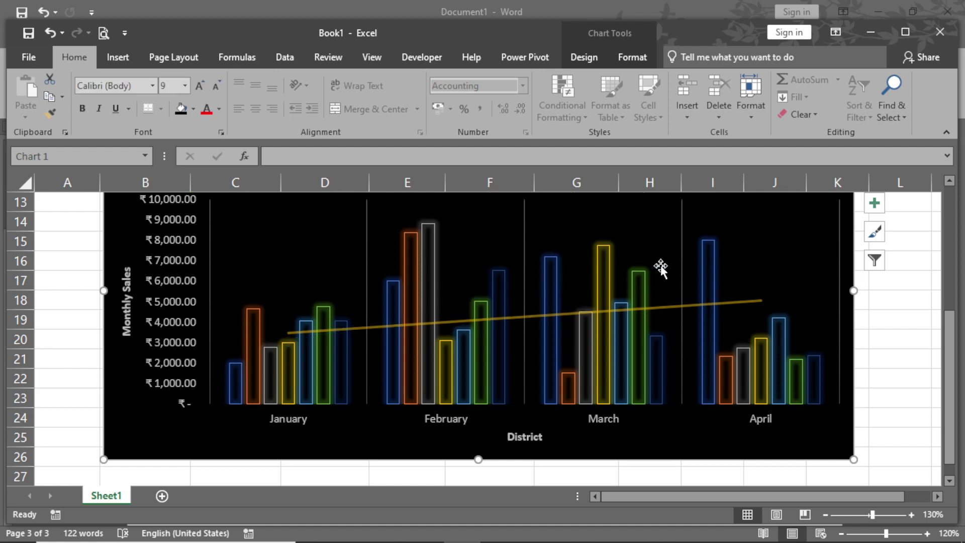
pyautogui.click(674, 308)
pyautogui.scroll(3, 709, 317)
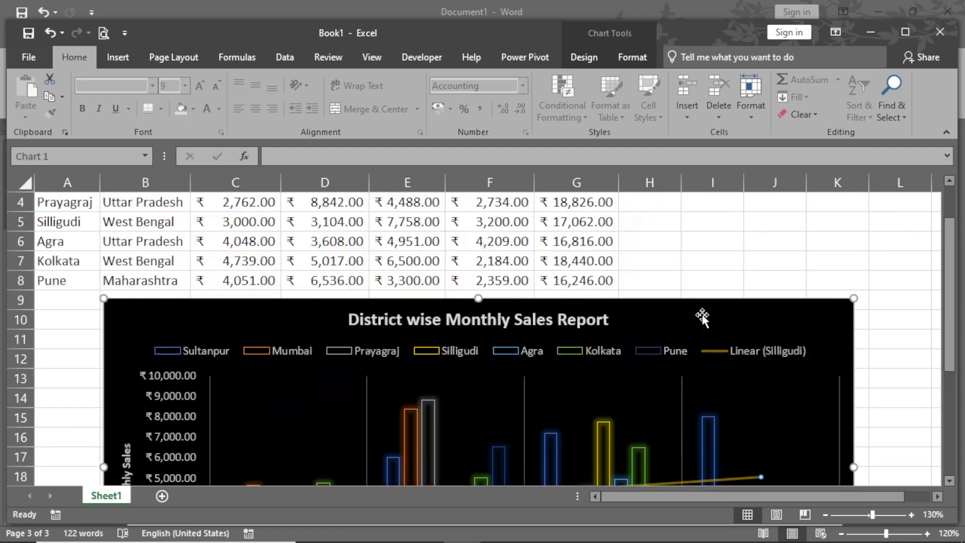
pyautogui.scroll(-1, 745, 322)
pyautogui.scroll(-1, 758, 298)
pyautogui.scroll(-1, 761, 301)
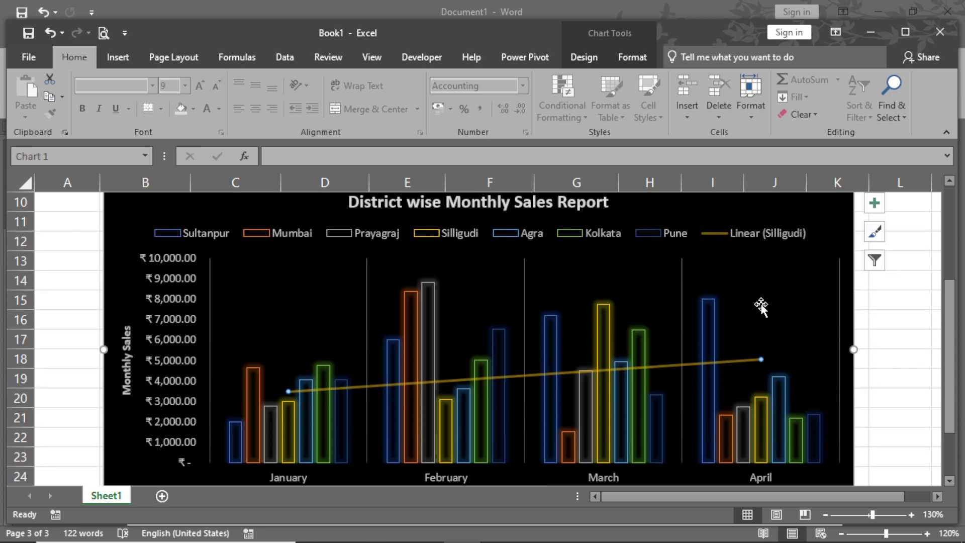
pyautogui.press('Delete')
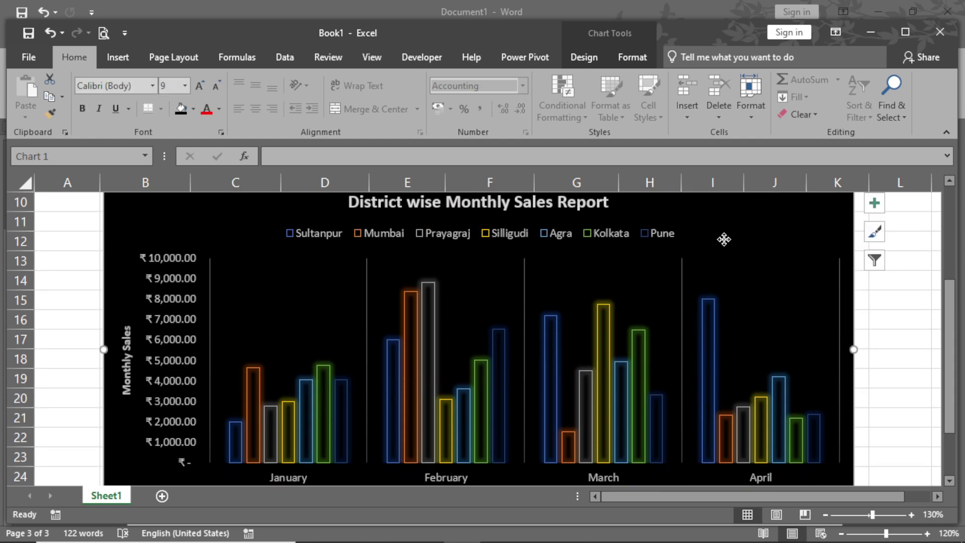
# Add an Exponential trendline based on the Mumbai series to the chart.
pyautogui.click(586, 61)
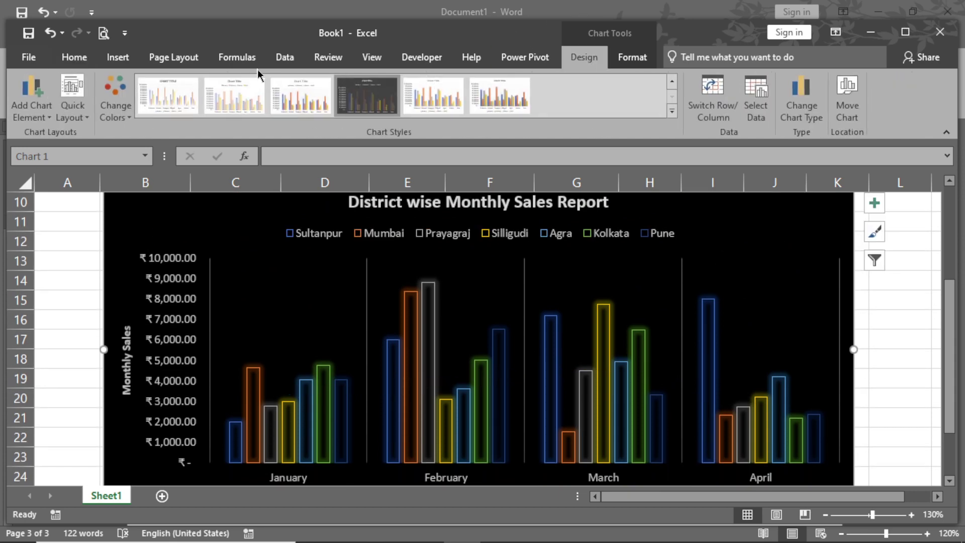
pyautogui.click(31, 95)
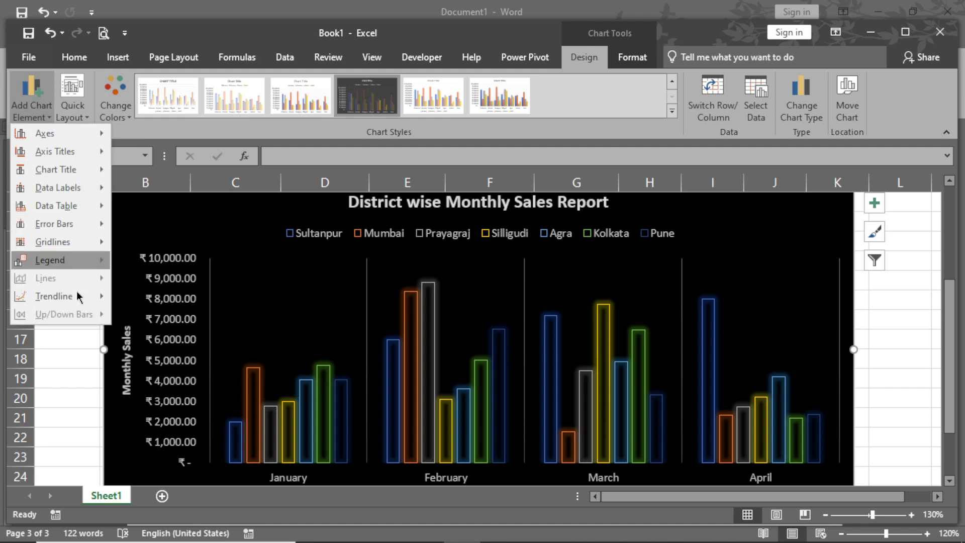
pyautogui.moveTo(80, 297)
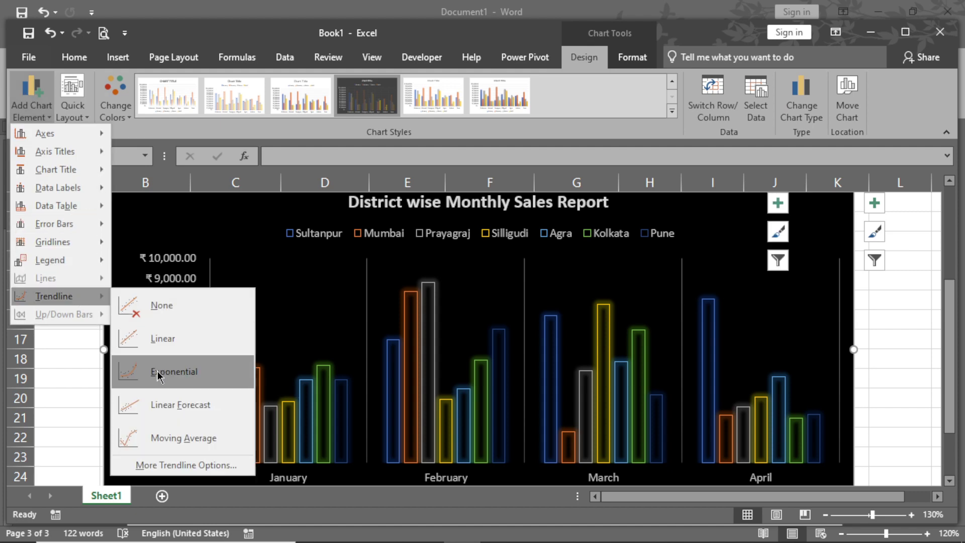
pyautogui.click(162, 372)
pyautogui.click(455, 259)
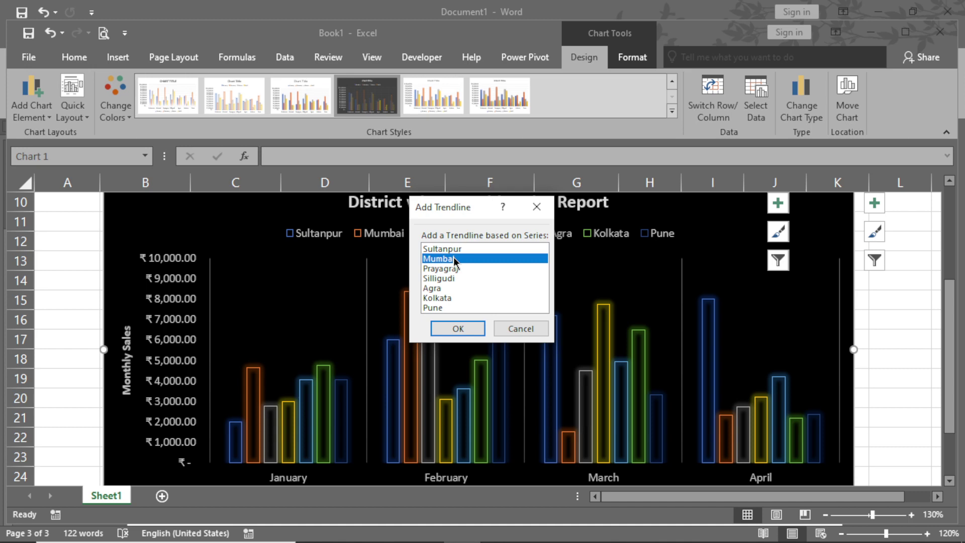
pyautogui.click(464, 331)
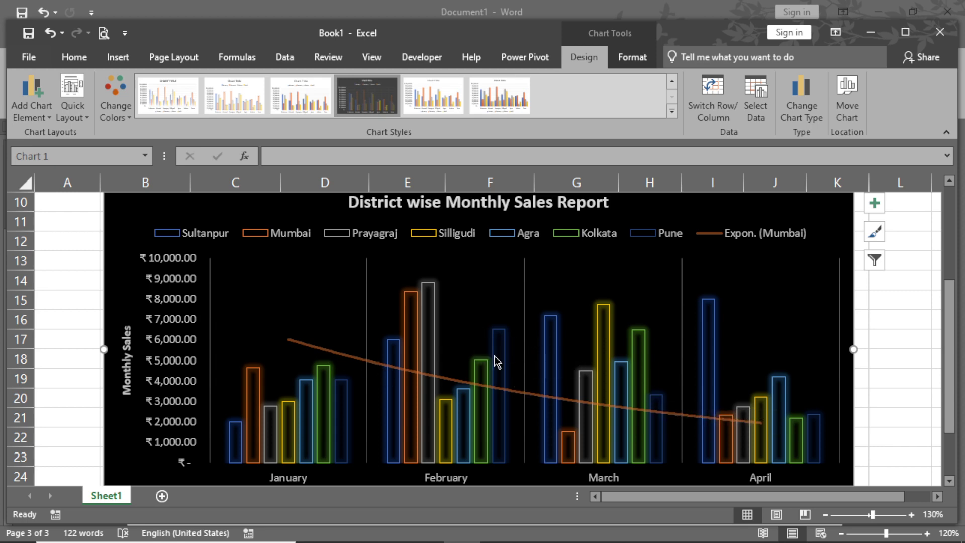
# Set Mumbai's January sales to 1000 and check the district's exponential trendline.
pyautogui.scroll(-2, 490, 362)
pyautogui.scroll(1, 485, 366)
pyautogui.scroll(4, 570, 313)
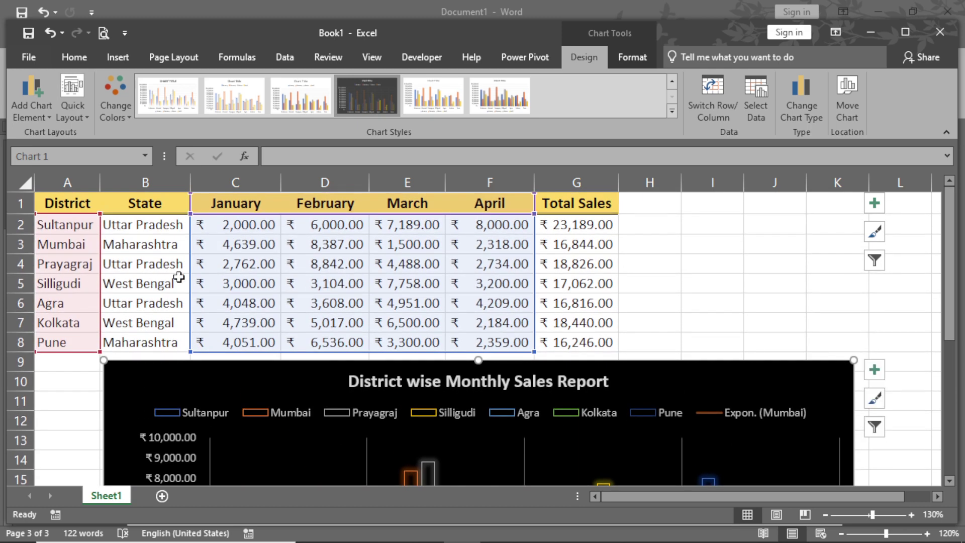
pyautogui.click(237, 245)
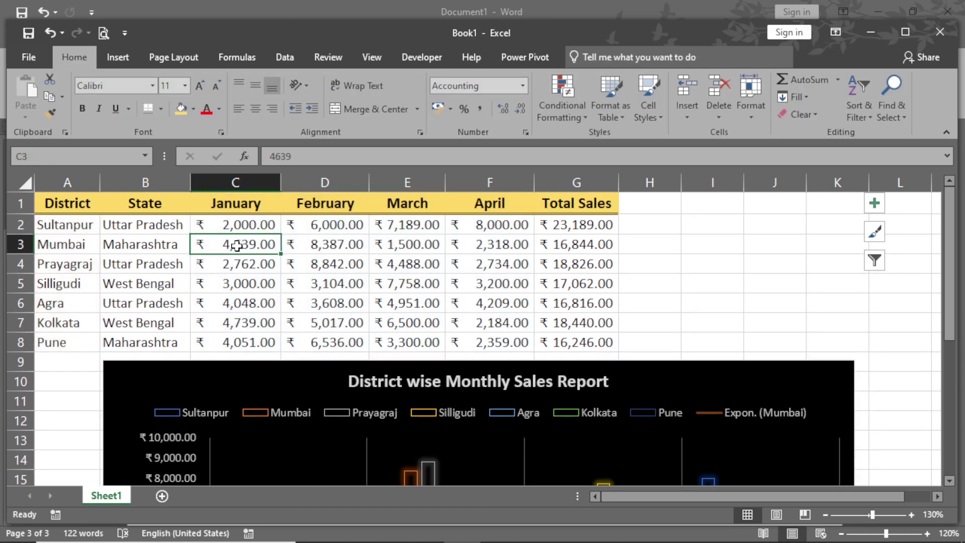
pyautogui.write('1000')
pyautogui.press('Return')
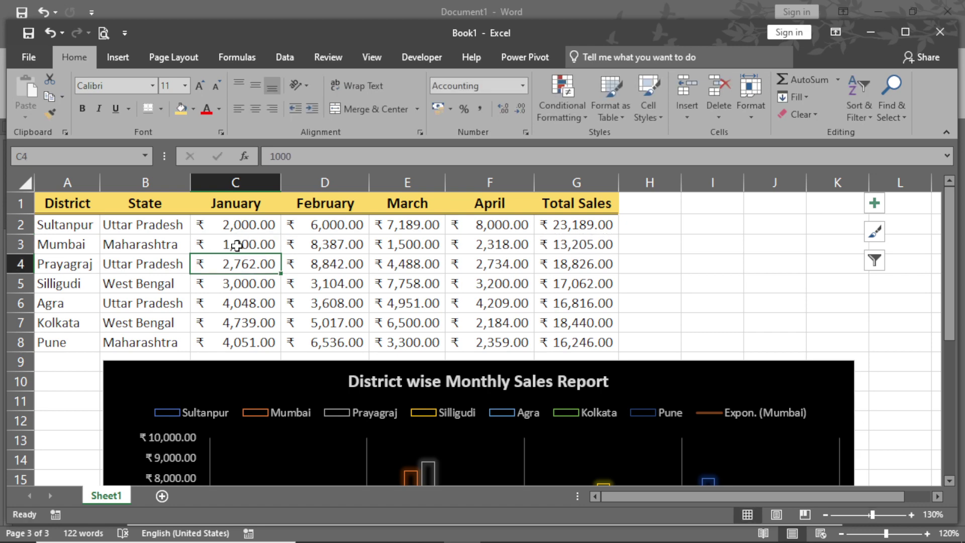
pyautogui.scroll(-4, 413, 310)
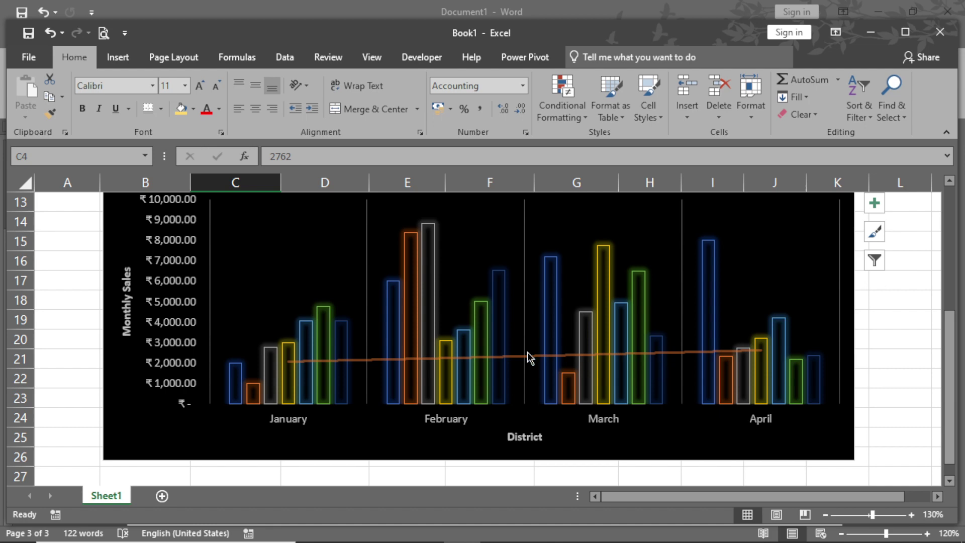
# Set Prayagraj's February, March and April sales to 4500, 6000 and 8000, and check the chart.
pyautogui.scroll(4, 484, 350)
pyautogui.click(327, 266)
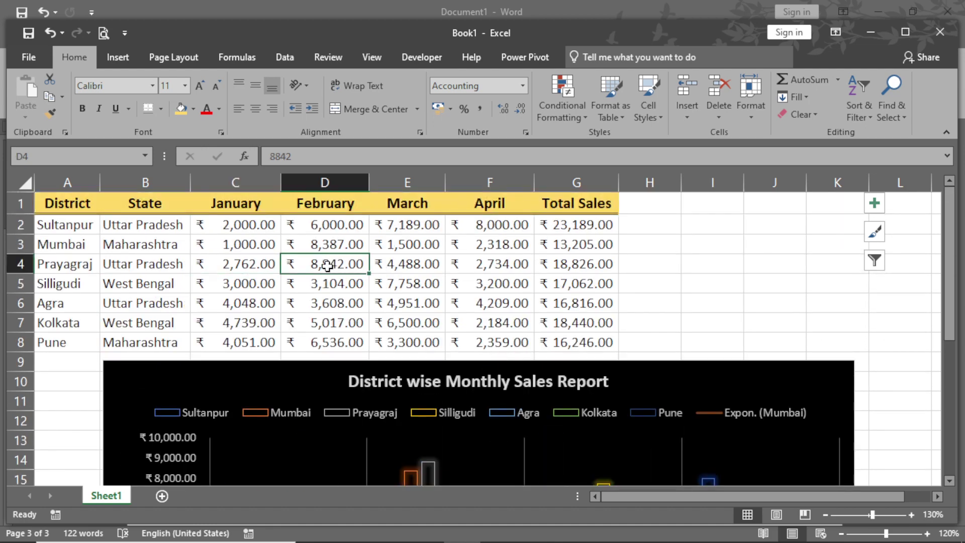
pyautogui.write('4,500')
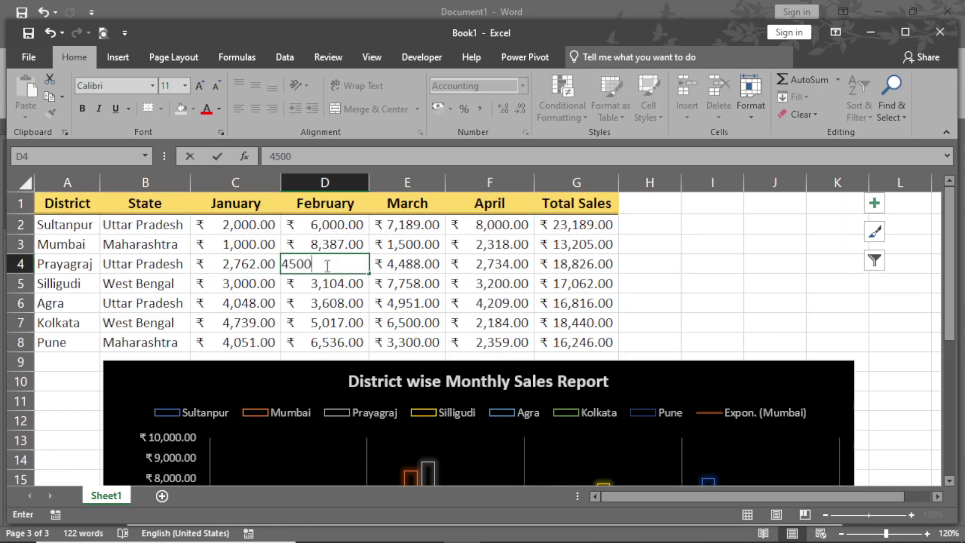
pyautogui.press('Tab')
pyautogui.write('6,00')
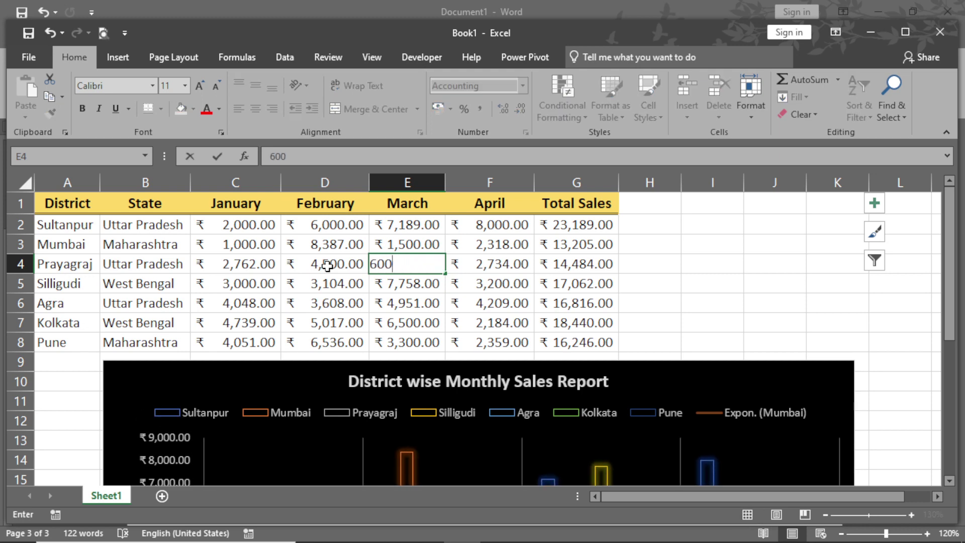
pyautogui.press('Tab')
pyautogui.write('8,00')
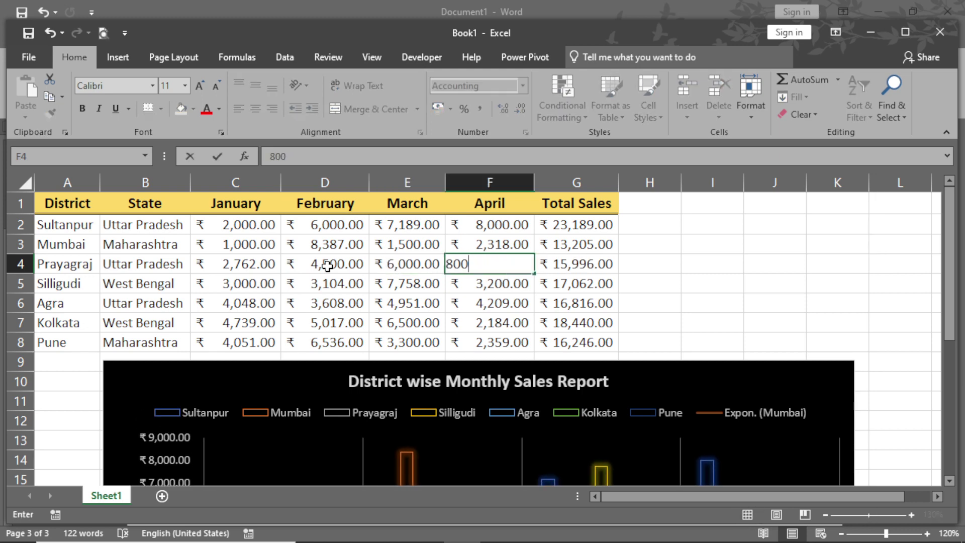
pyautogui.write('0')
pyautogui.press('Tab')
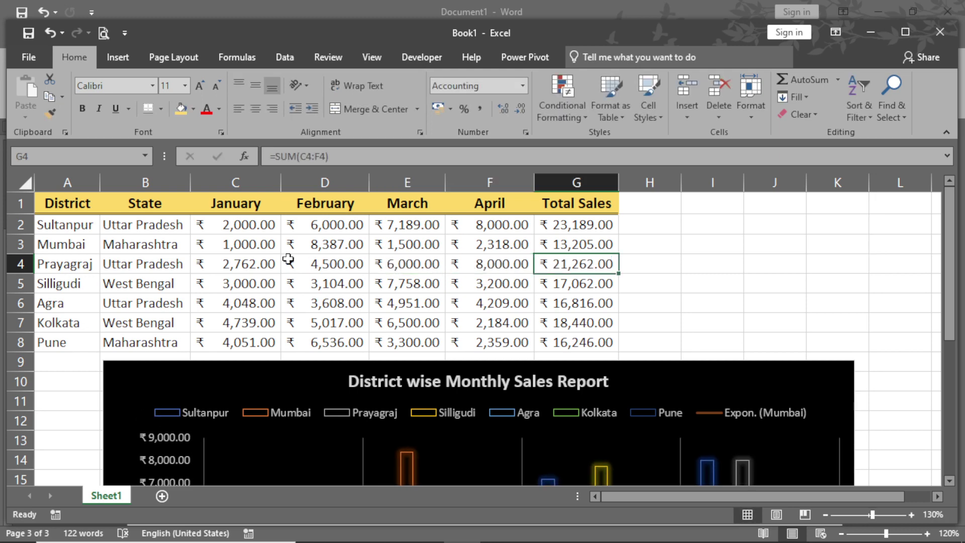
pyautogui.scroll(-3, 332, 288)
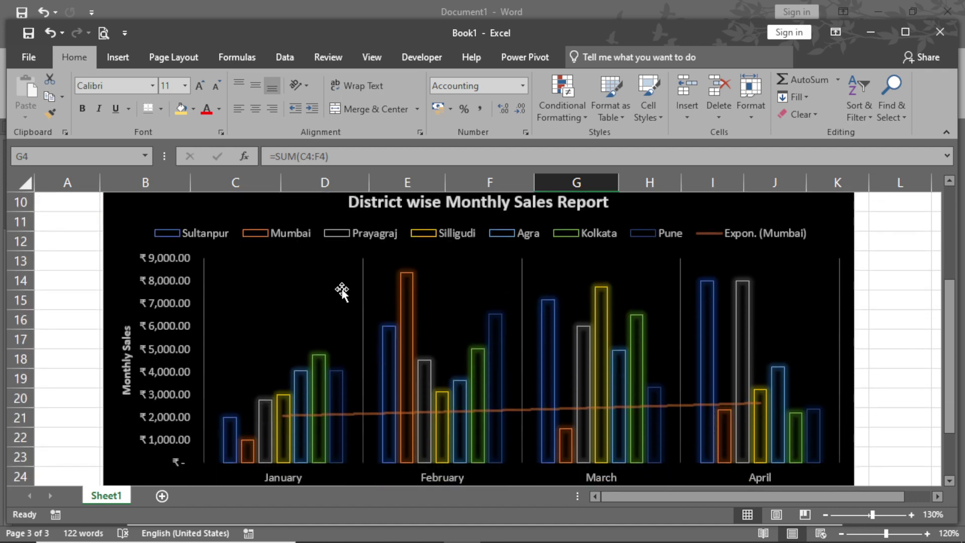
# Set Mumbai's February, March and April sales to 5600, 7800 and 9000, and examine its exponential trendline.
pyautogui.scroll(3, 341, 290)
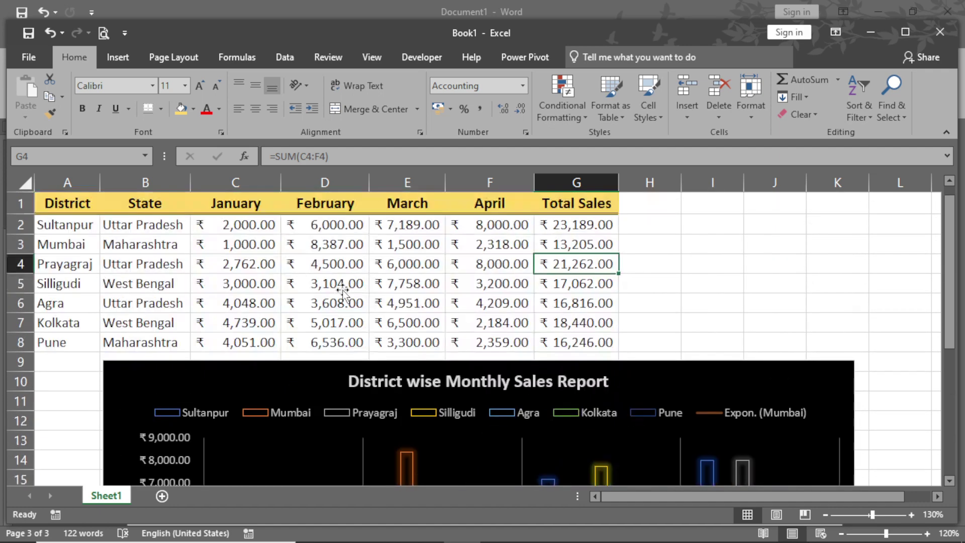
pyautogui.click(229, 245)
pyautogui.click(321, 245)
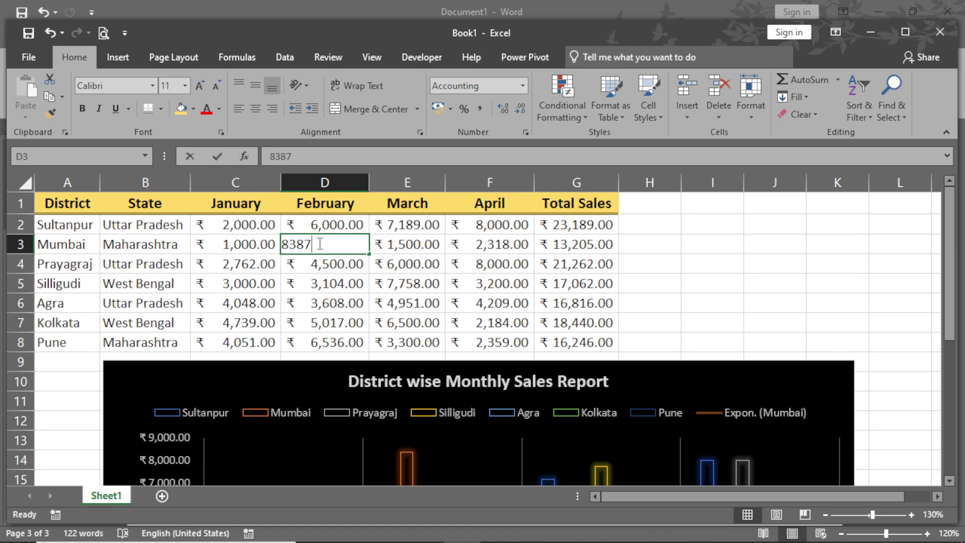
pyautogui.write('5,600')
pyautogui.press('Tab')
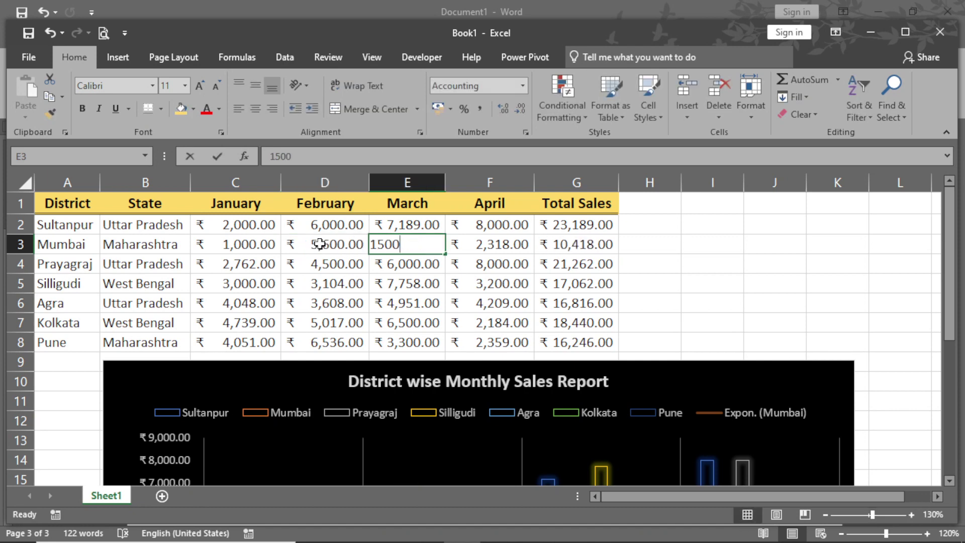
pyautogui.write('7,800')
pyautogui.press('Tab')
pyautogui.write('9000')
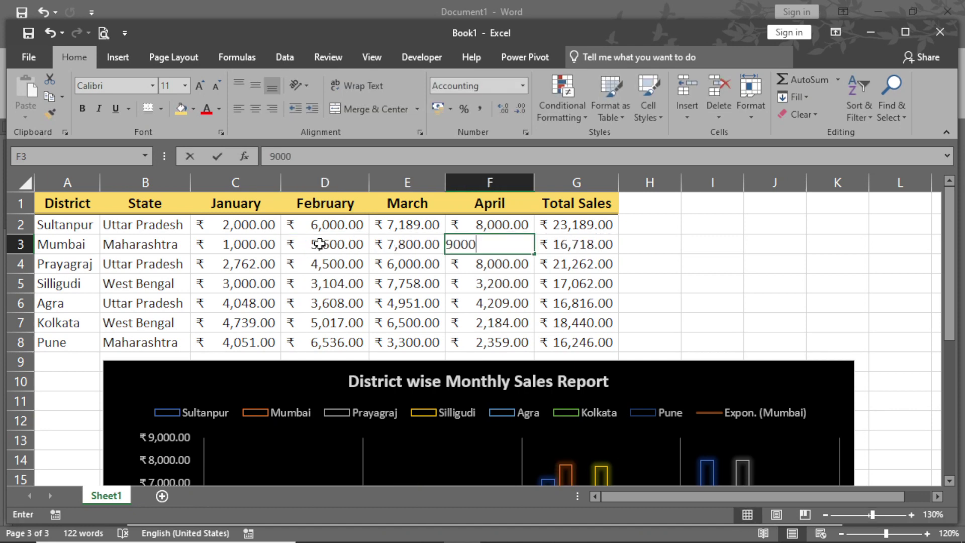
pyautogui.press('Tab')
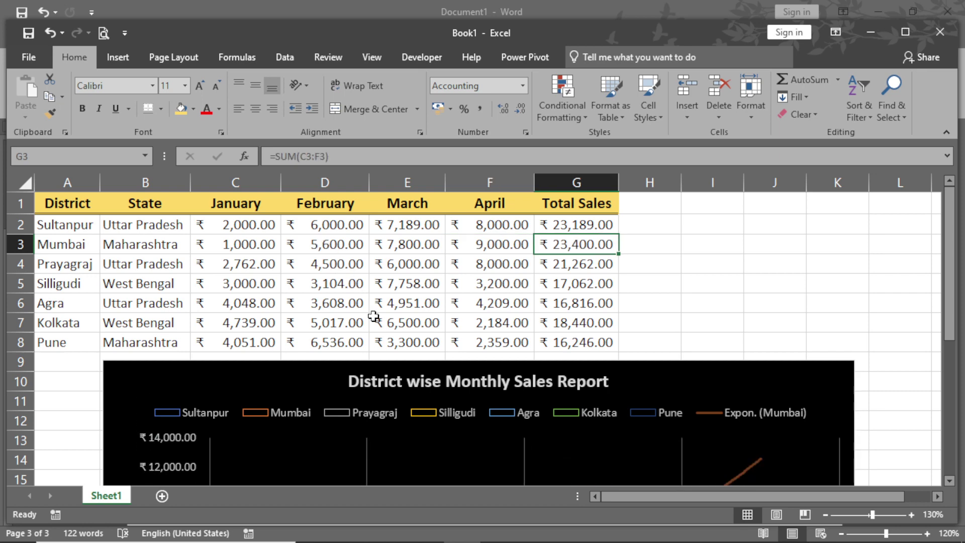
pyautogui.scroll(-3, 387, 330)
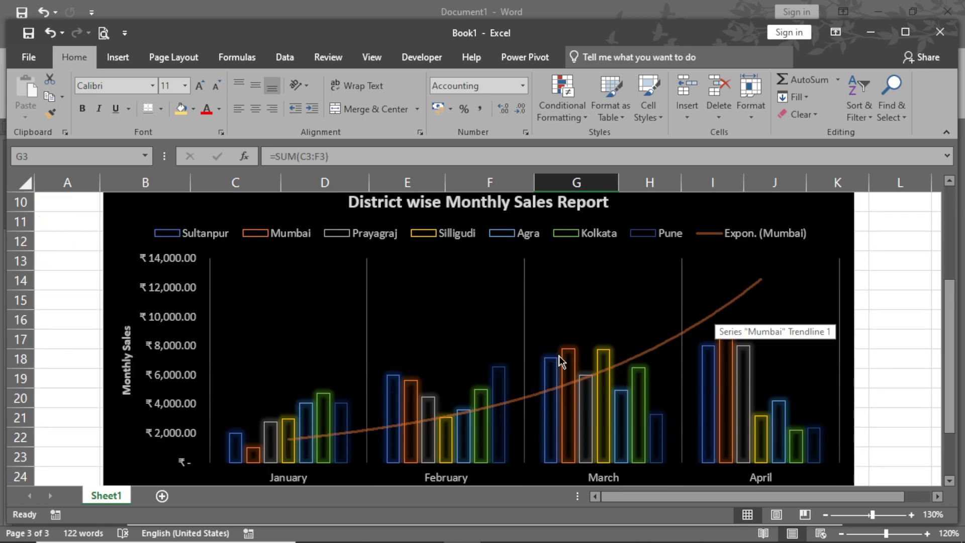
pyautogui.scroll(1, 548, 358)
pyautogui.scroll(3, 548, 358)
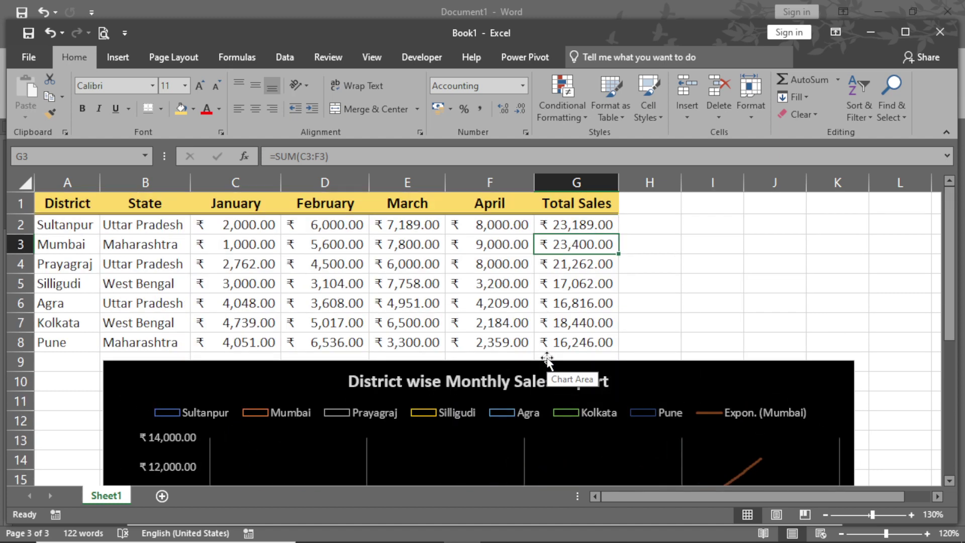
pyautogui.scroll(-4, 540, 362)
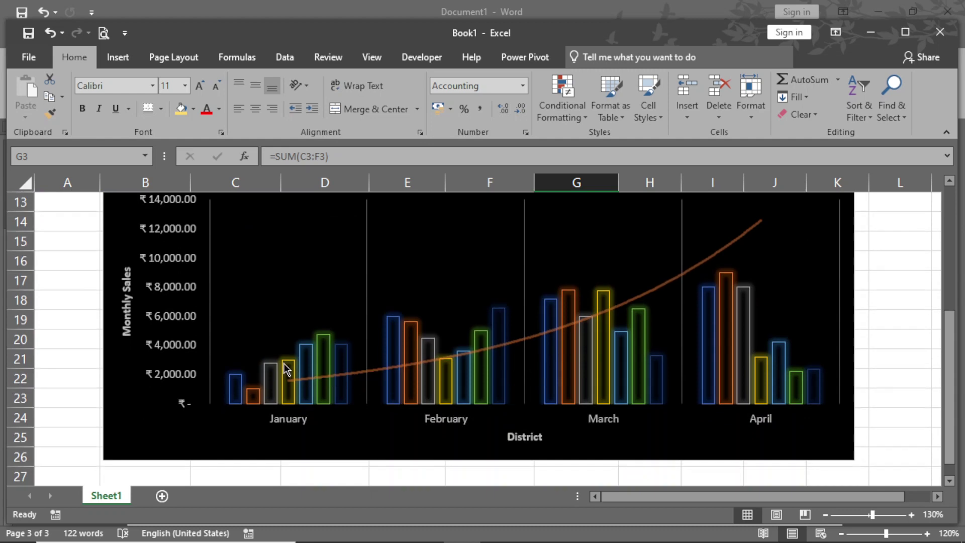
# Set Agra's January sales to -2000 and check how the district's column is drawn in the chart.
pyautogui.scroll(2, 742, 274)
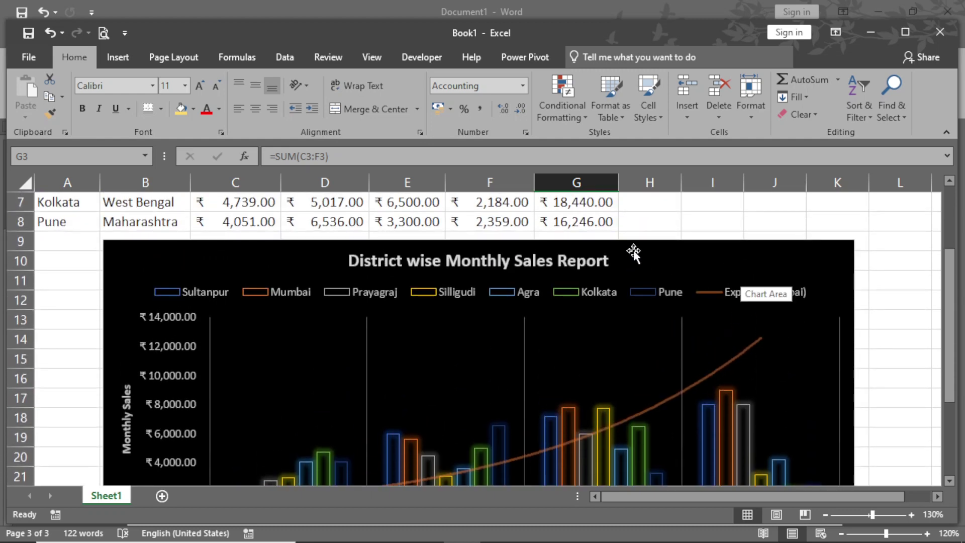
pyautogui.scroll(2, 630, 267)
pyautogui.scroll(-4, 631, 266)
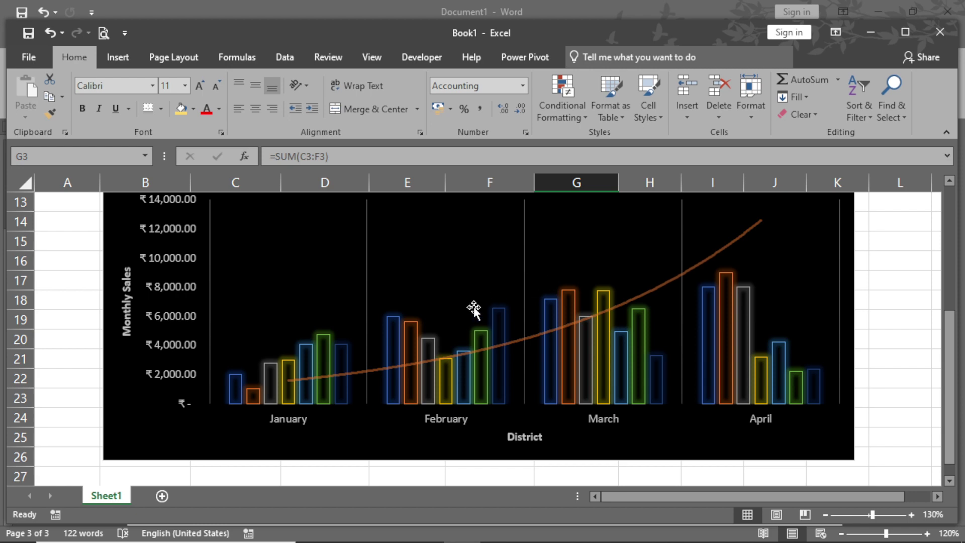
pyautogui.scroll(4, 468, 312)
pyautogui.click(247, 260)
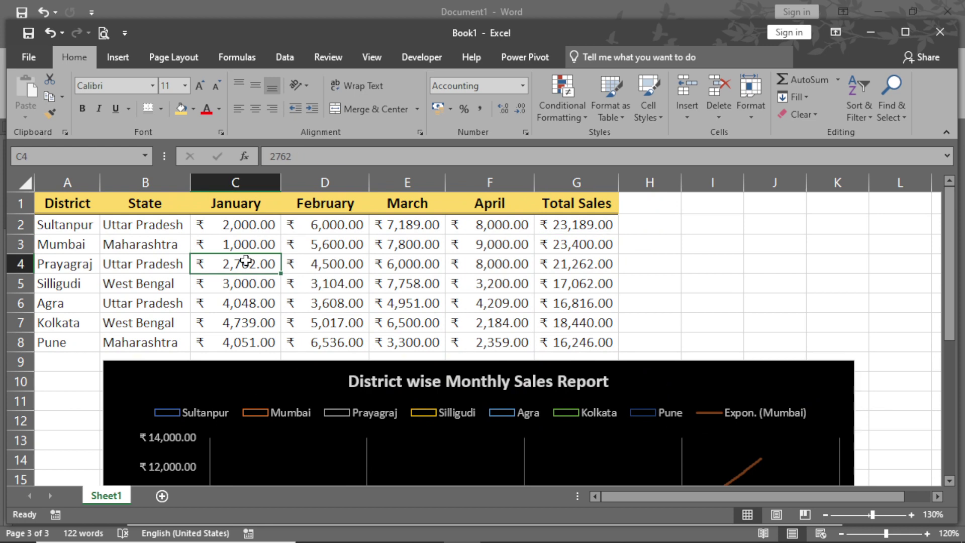
pyautogui.click(261, 307)
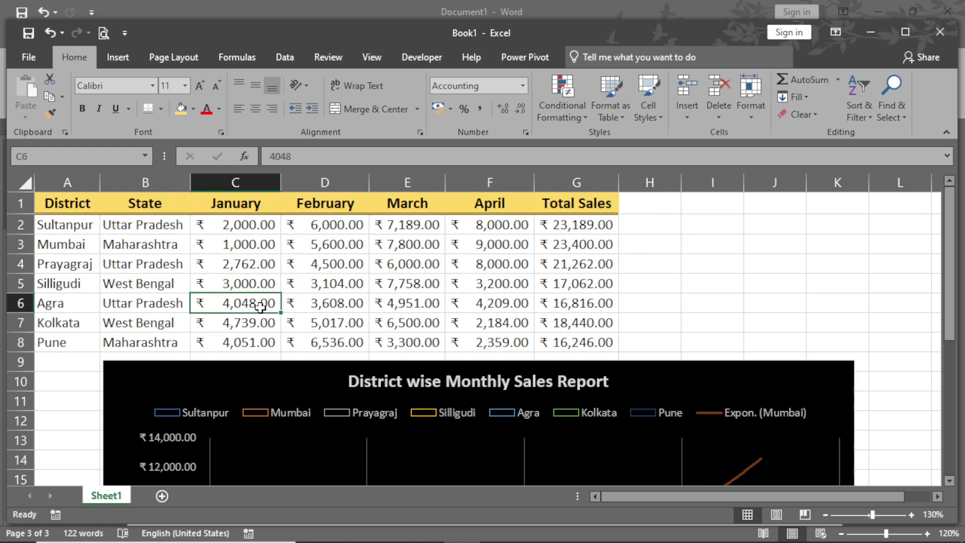
pyautogui.write('-2000')
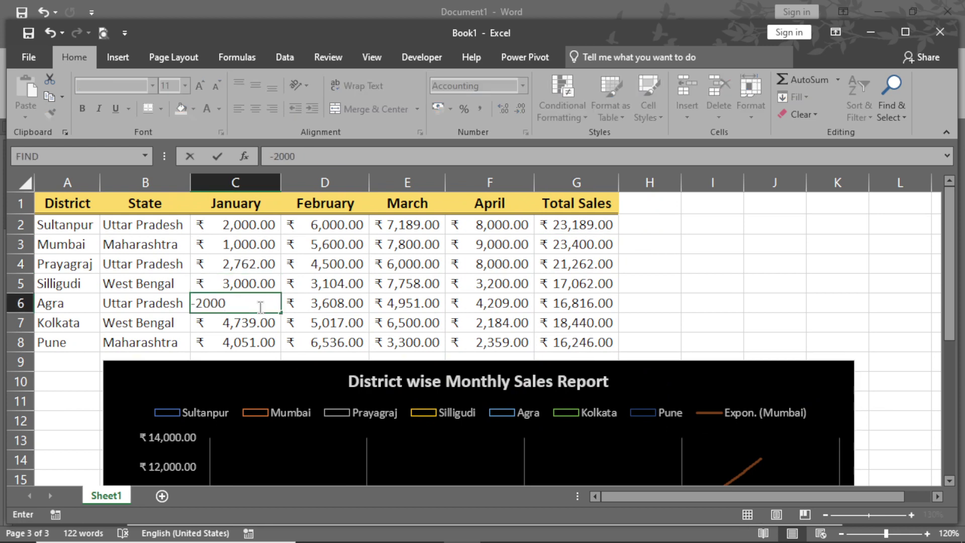
pyautogui.press('Return')
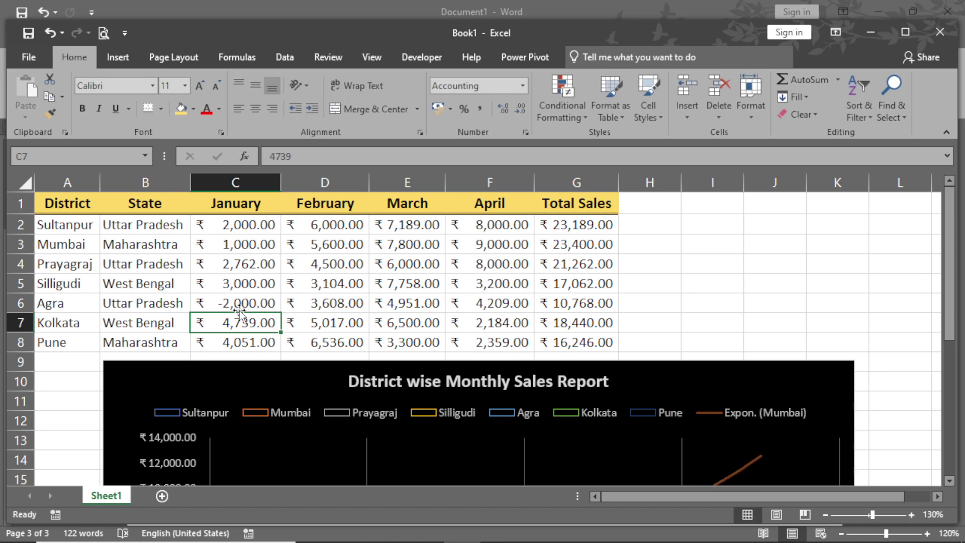
pyautogui.scroll(-3, 274, 326)
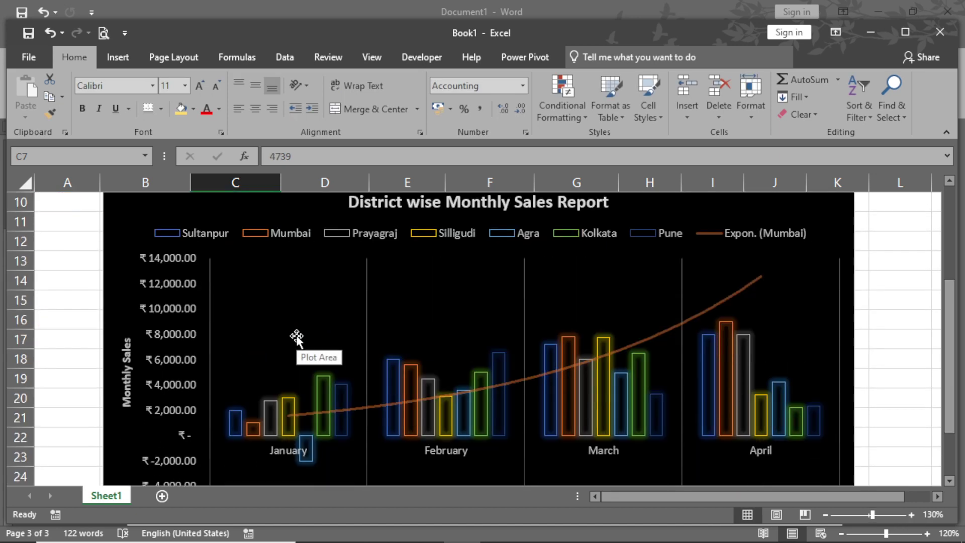
pyautogui.scroll(-1, 306, 352)
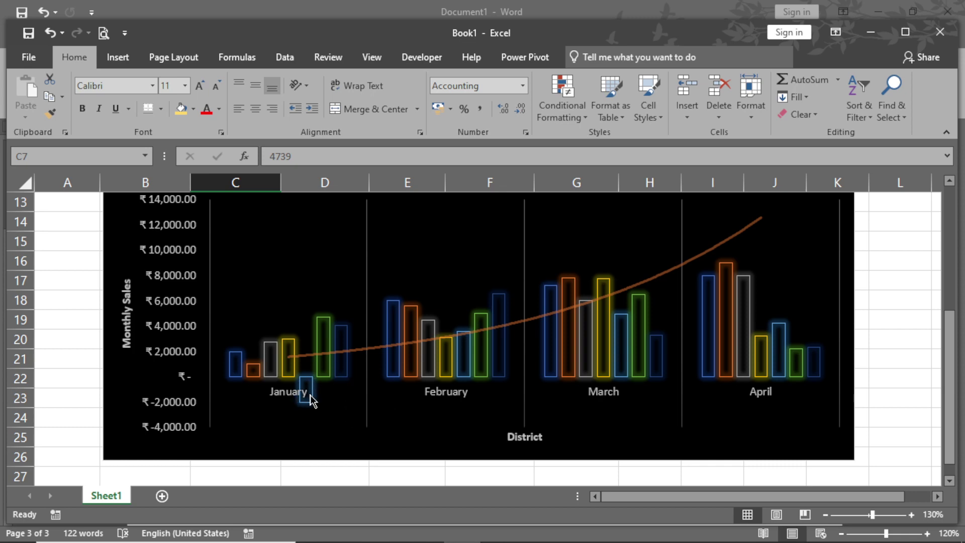
pyautogui.scroll(1, 330, 392)
pyautogui.scroll(4, 330, 392)
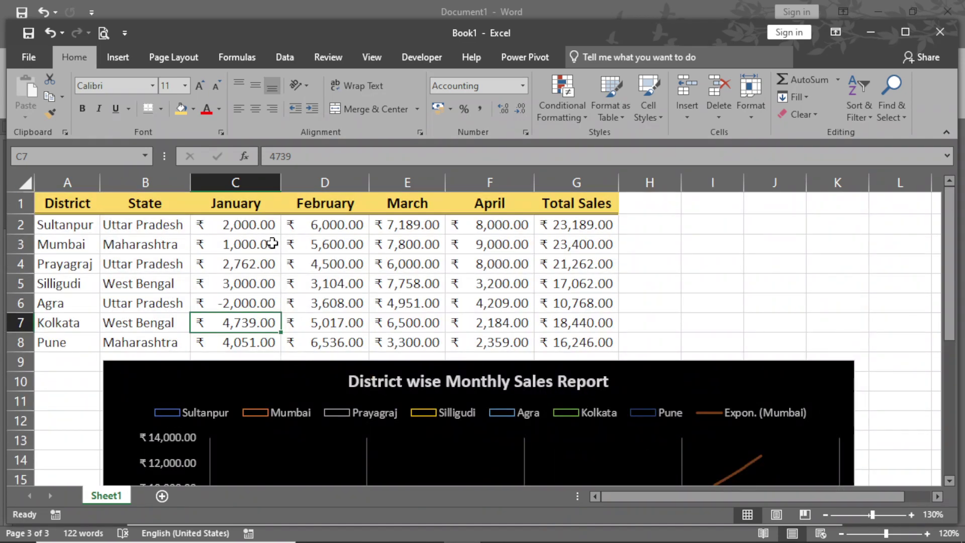
# Set Mumbai's February sales to -5000 and check the district's columns and exponential trendline.
pyautogui.click(335, 242)
pyautogui.press('BackSpace')
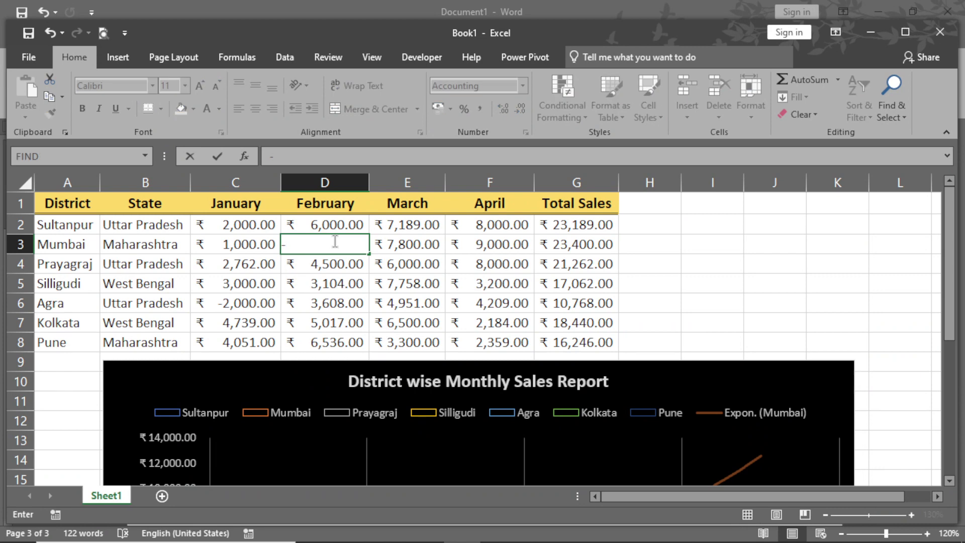
pyautogui.write('-5000')
pyautogui.press('Return')
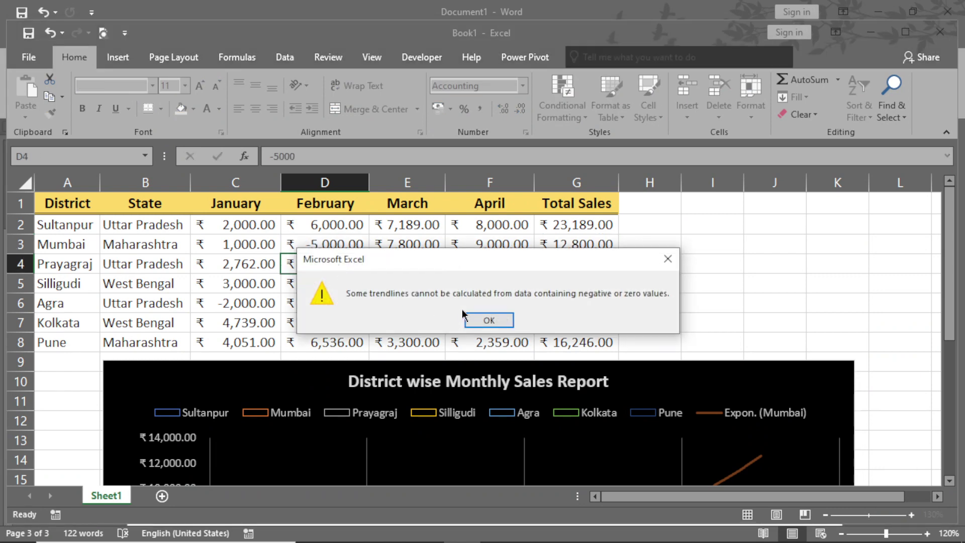
pyautogui.click(488, 320)
pyautogui.scroll(-3, 412, 283)
pyautogui.scroll(-2, 412, 283)
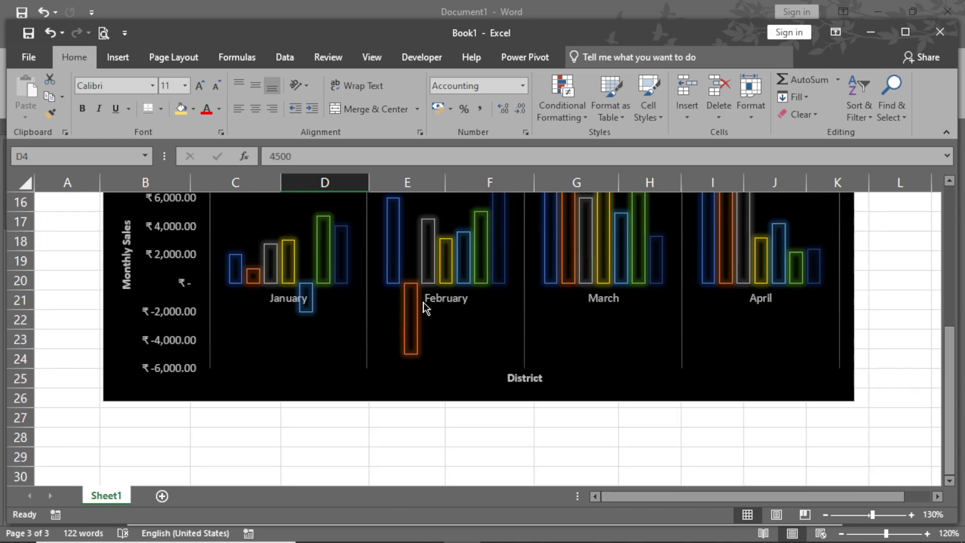
pyautogui.scroll(2, 441, 343)
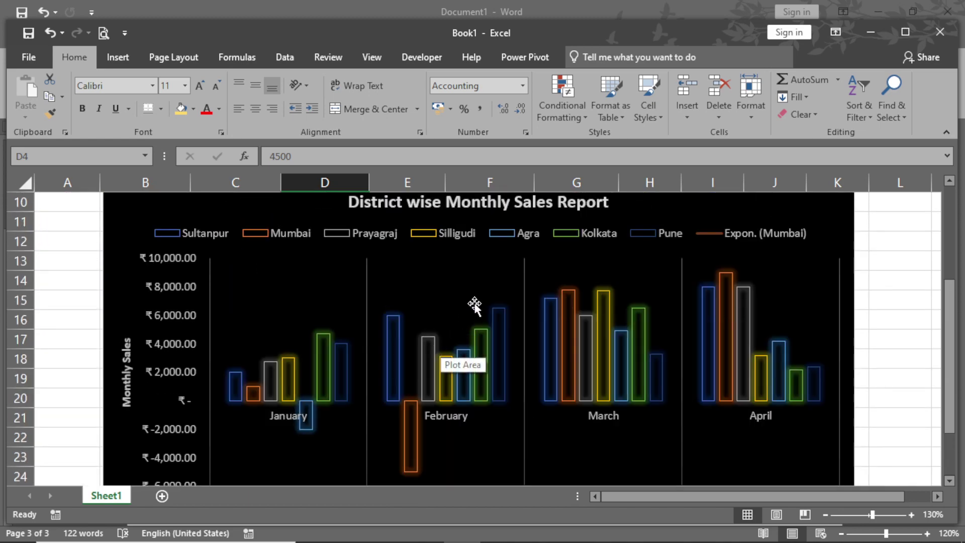
pyautogui.scroll(2, 475, 305)
pyautogui.scroll(-2, 475, 305)
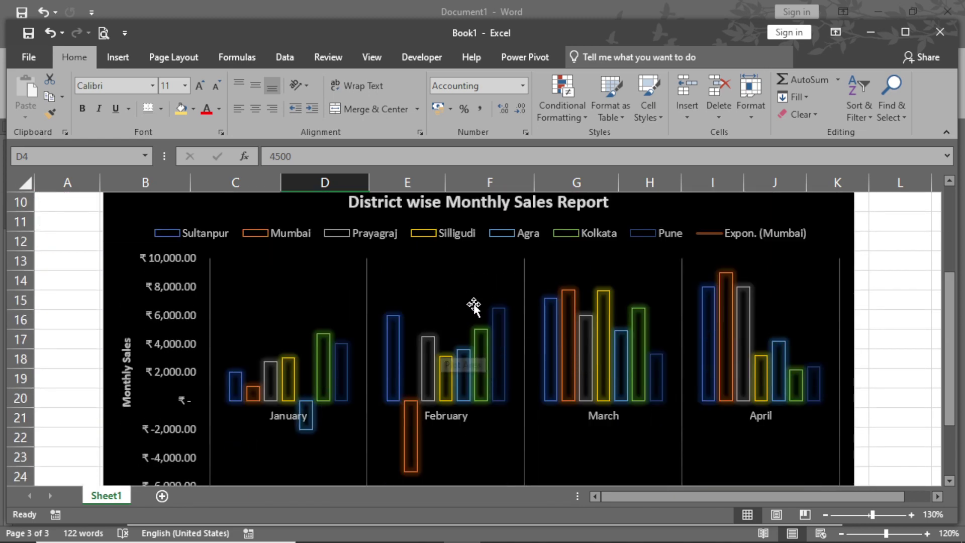
# Undo the negative sales entries for Mumbai in February and Agra in January, checking the chart.
pyautogui.click(709, 212)
pyautogui.hotkey('ctrl', 'z')
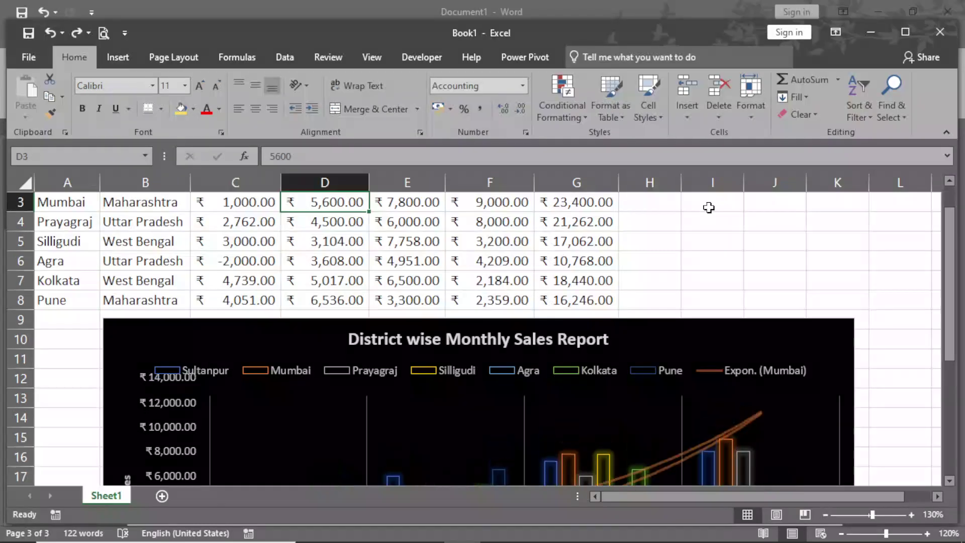
pyautogui.scroll(-2, 601, 322)
pyautogui.scroll(-3, 601, 322)
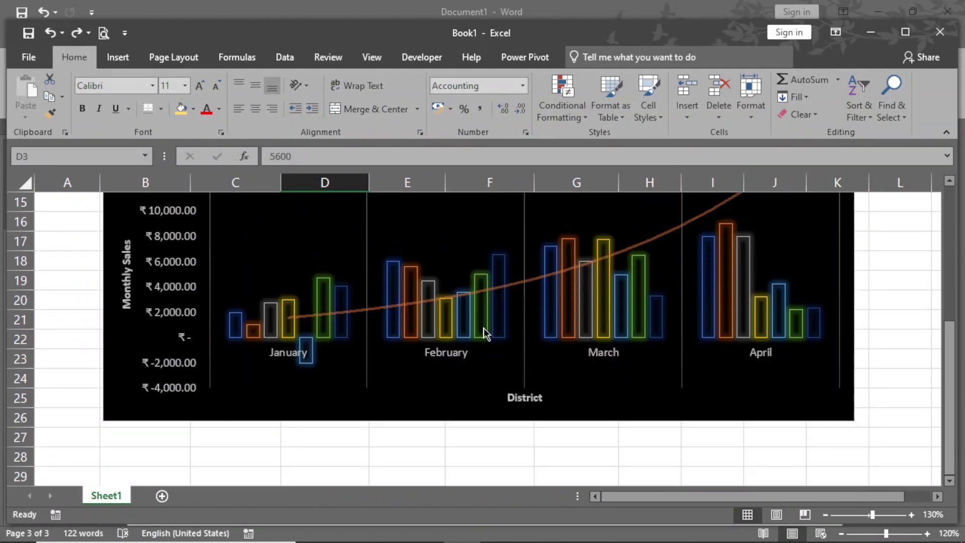
pyautogui.scroll(5, 463, 302)
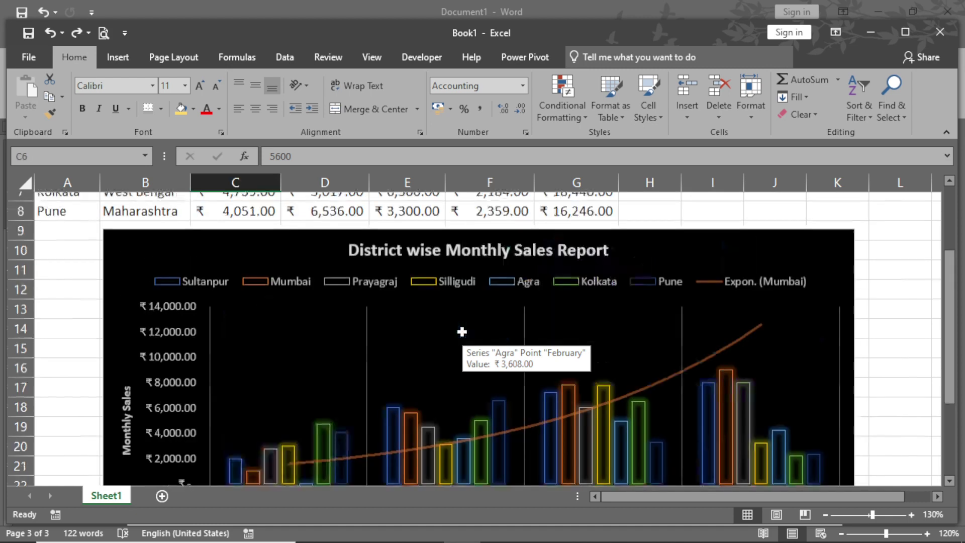
pyautogui.click(245, 303)
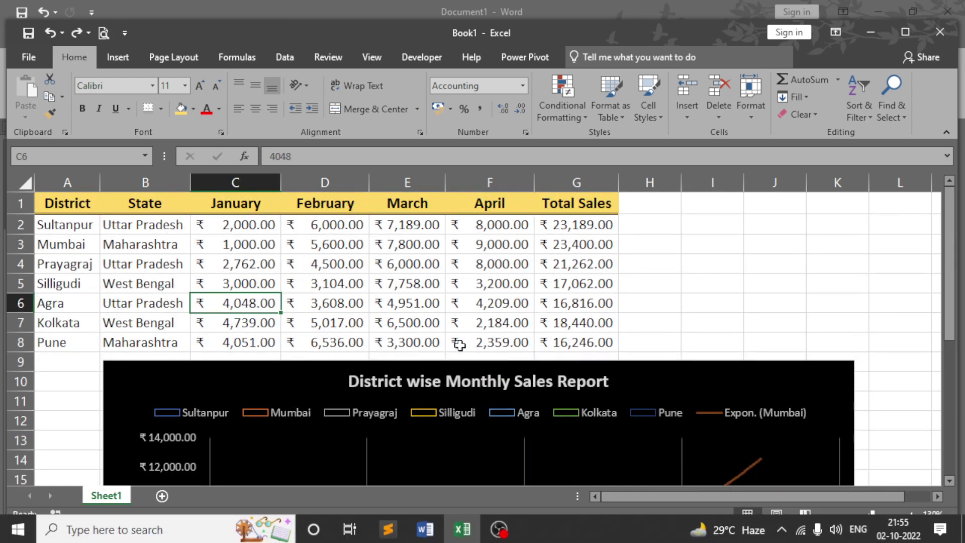
# Dismiss the news and weather panel that covers the sales chart.
pyautogui.click(405, 287)
pyautogui.scroll(-3, 400, 288)
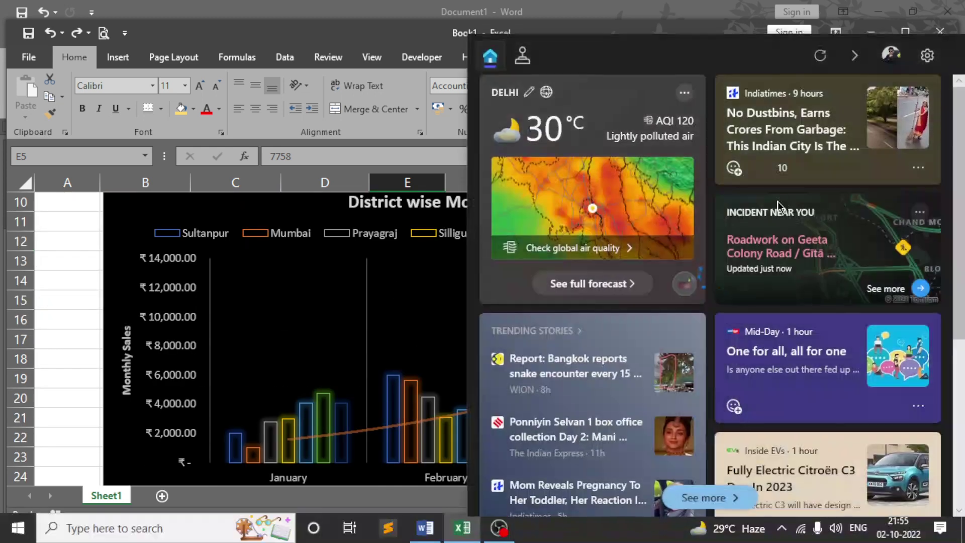
pyautogui.click(211, 204)
pyautogui.click(80, 254)
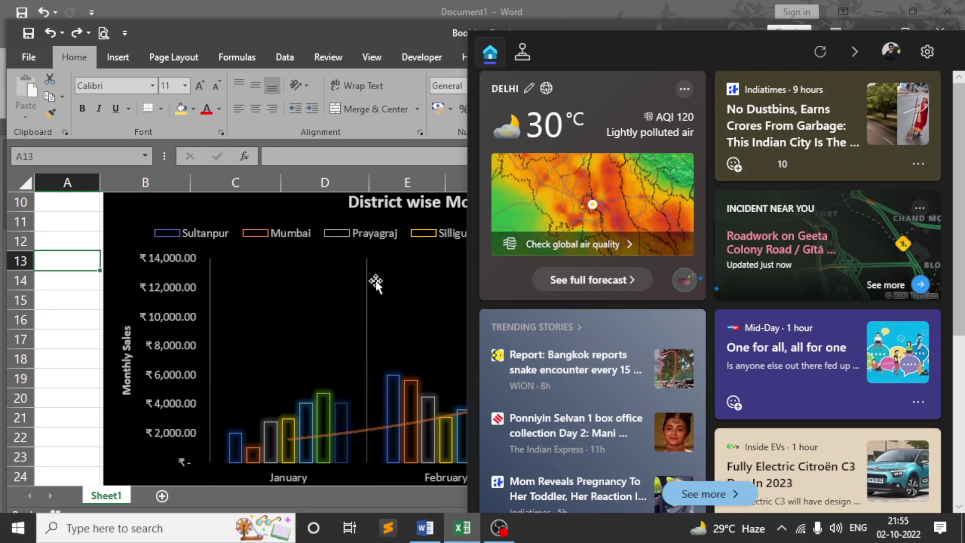
pyautogui.click(296, 196)
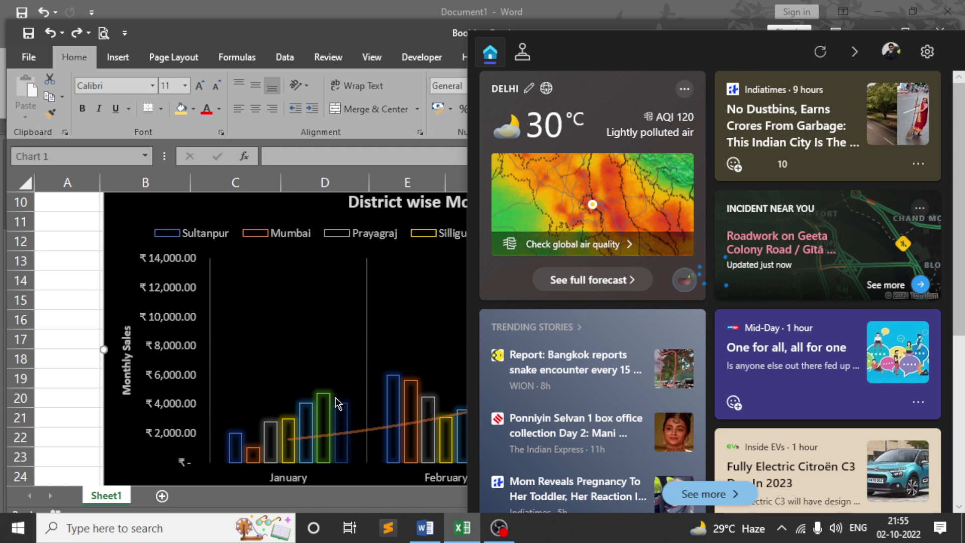
pyautogui.click(495, 533)
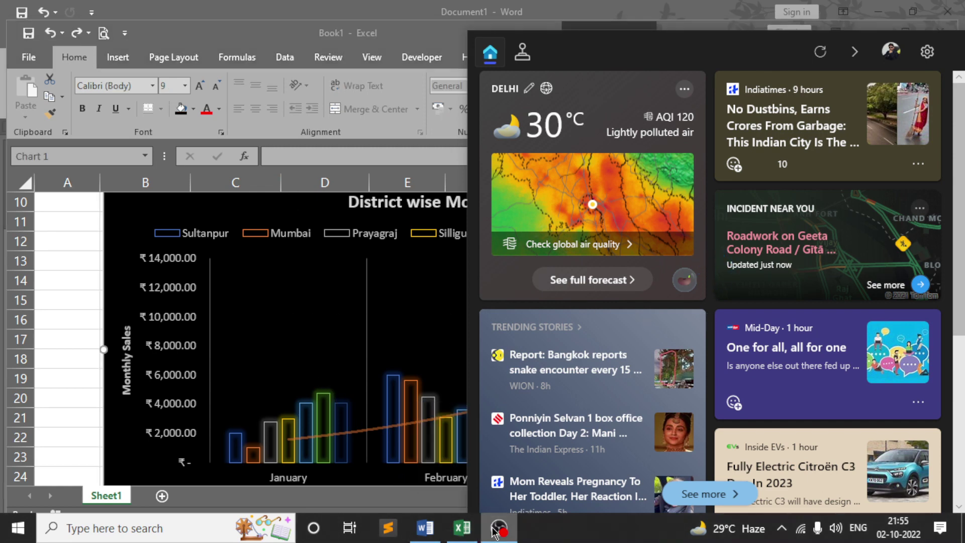
pyautogui.click(496, 533)
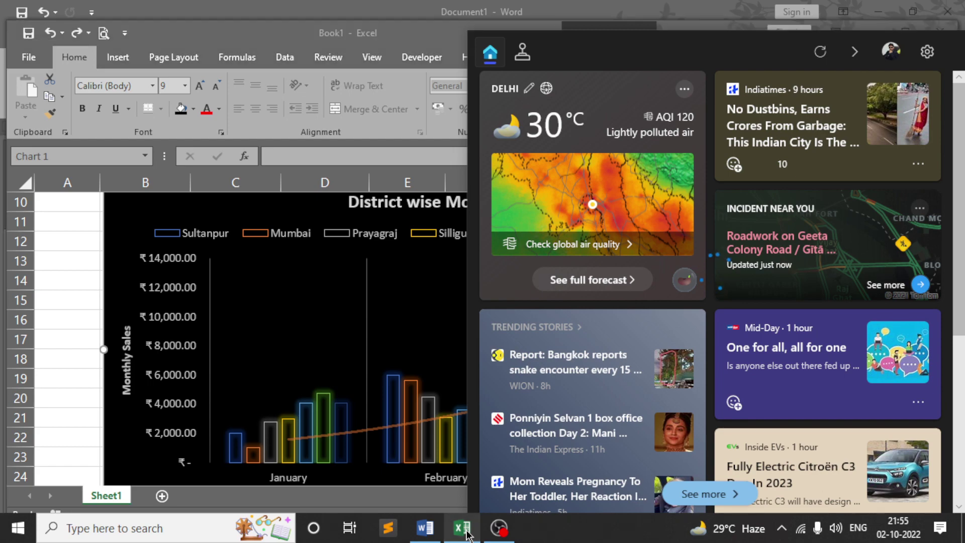
pyautogui.click(397, 293)
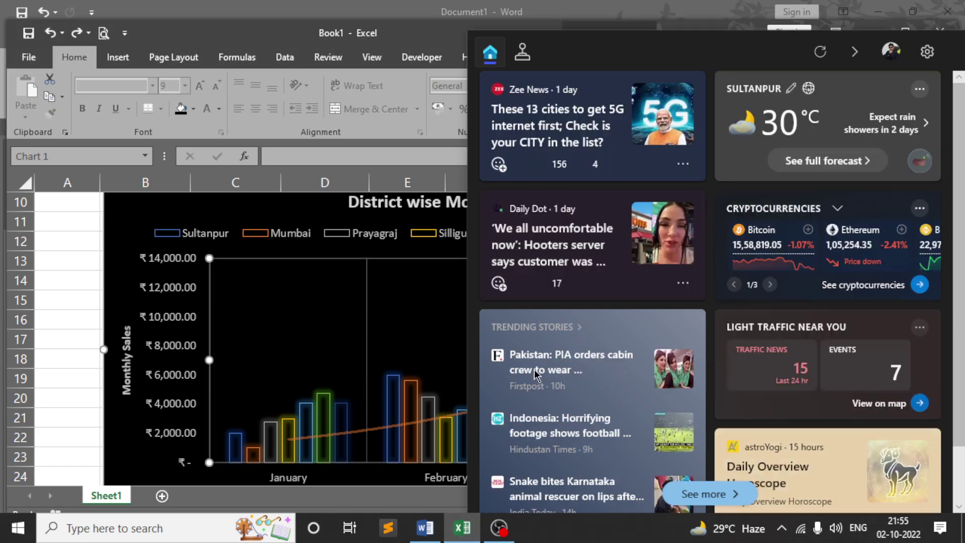
pyautogui.click(60, 227)
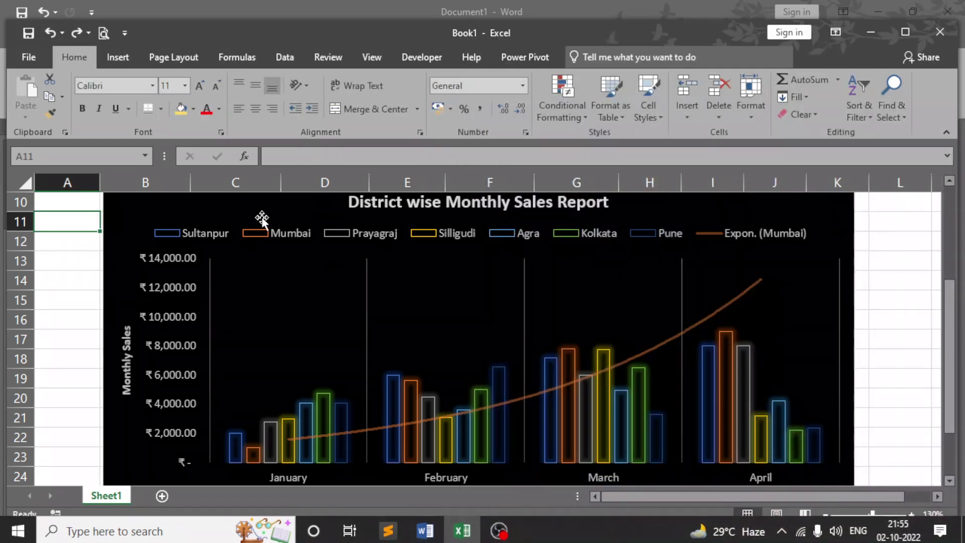
# Delete Mumbai's exponential trendline from the sales chart and check the remaining columns.
pyautogui.click(267, 214)
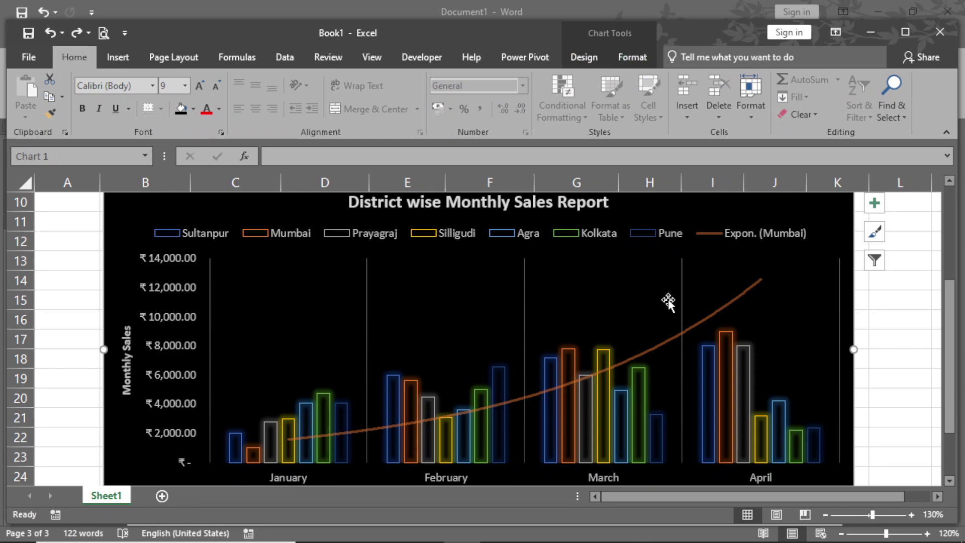
pyautogui.scroll(1, 668, 297)
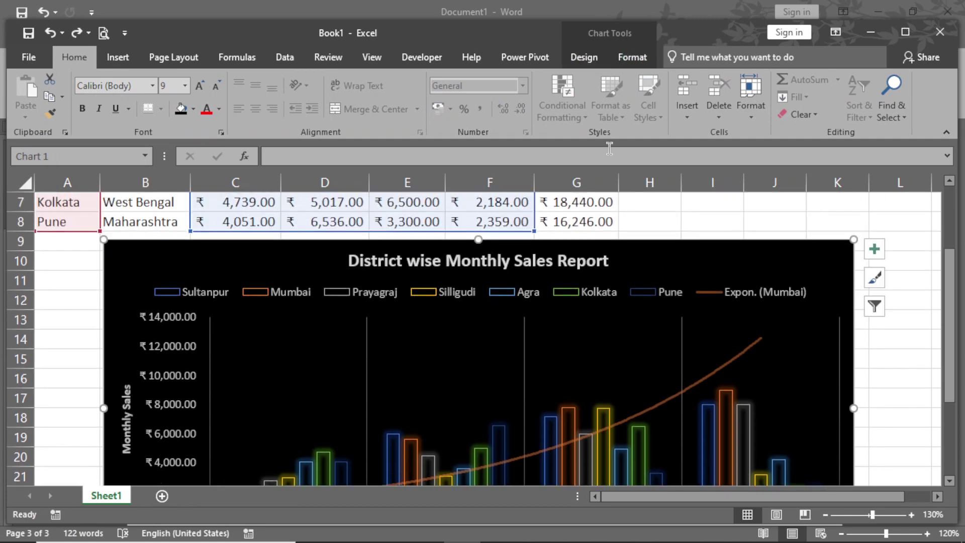
pyautogui.click(745, 351)
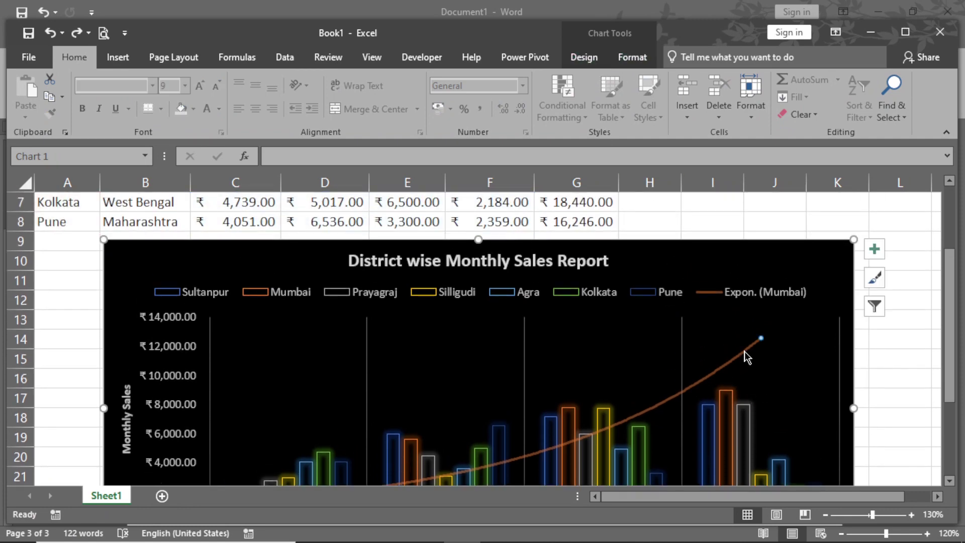
pyautogui.press('Delete')
pyautogui.scroll(-2, 746, 354)
pyautogui.moveTo(447, 344)
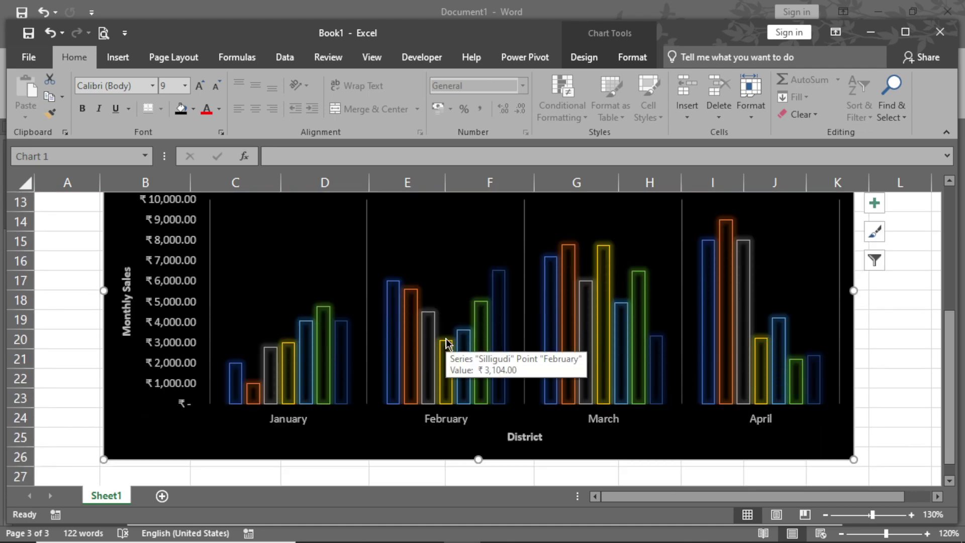
# Switch to the Word document and review the Types of Chart and Chart's Category lists.
pyautogui.hotkey('alt', 'Tab')
pyautogui.press('Tab')
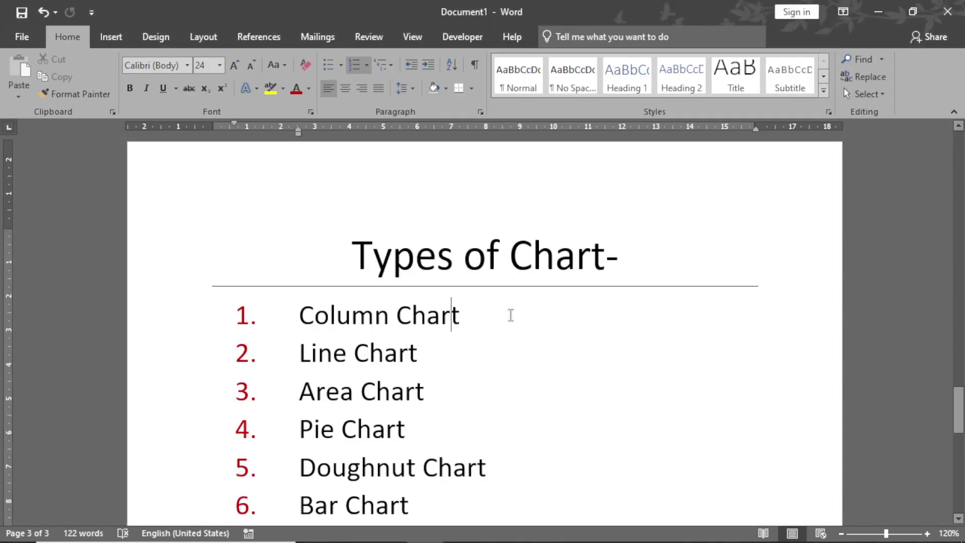
pyautogui.scroll(-3, 518, 311)
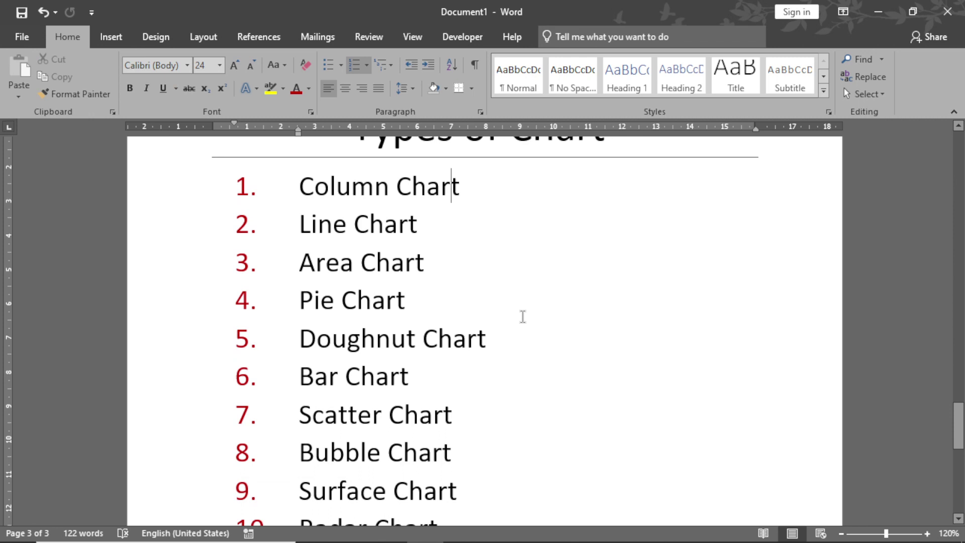
pyautogui.scroll(1, 523, 317)
pyautogui.scroll(10, 523, 319)
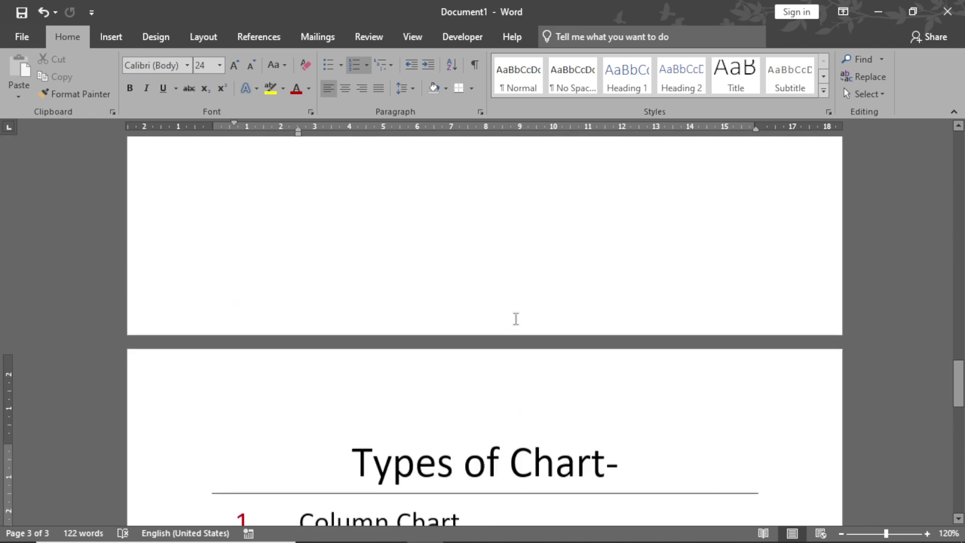
pyautogui.scroll(5, 516, 319)
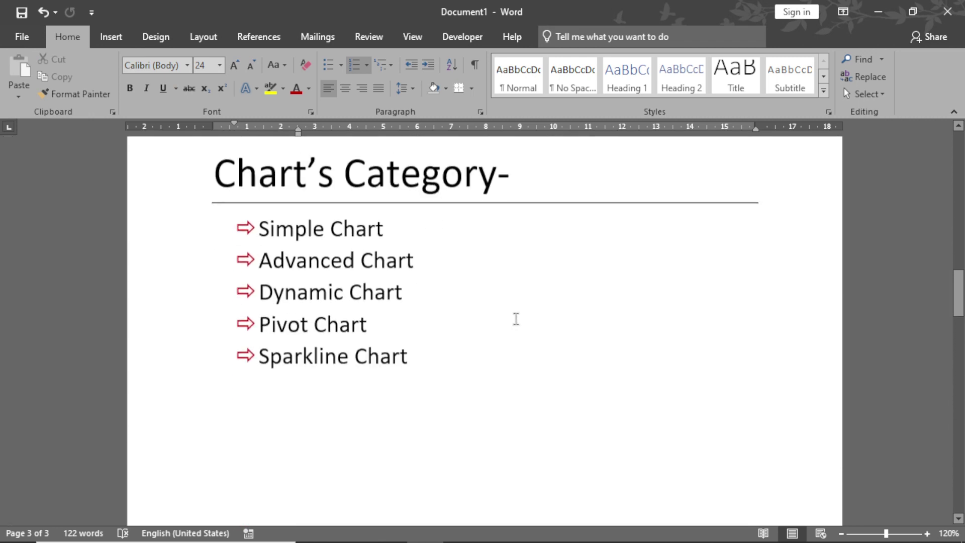
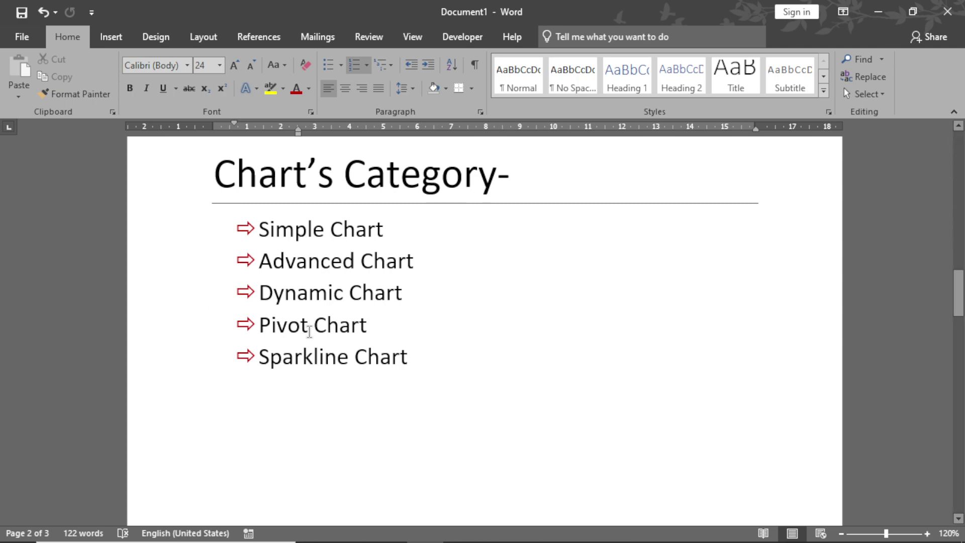
pyautogui.scroll(-3, 309, 327)
pyautogui.scroll(-7, 309, 332)
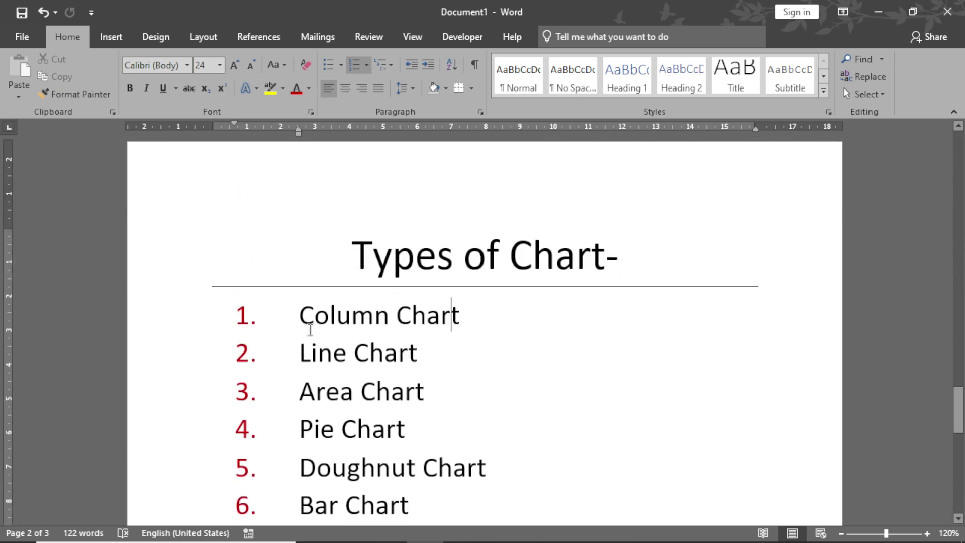
# Review the Types of Chart list in the Word document and switch back to the Excel sales workbook.
pyautogui.scroll(-10, 310, 330)
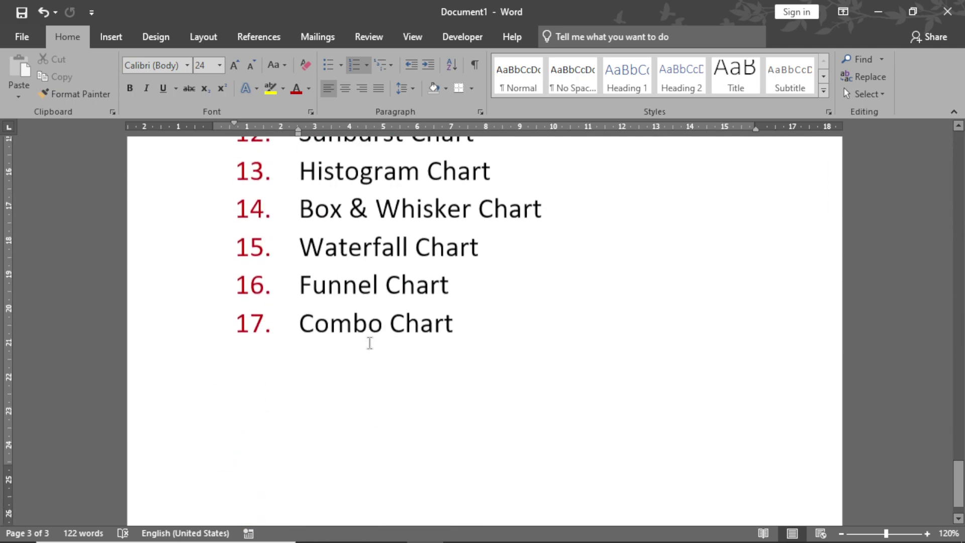
pyautogui.scroll(12, 370, 343)
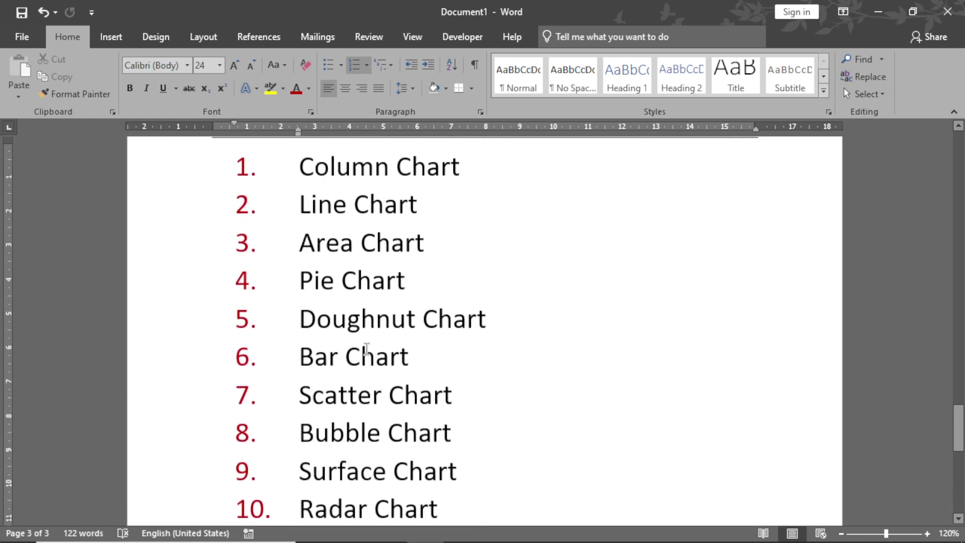
pyautogui.moveTo(334, 276); pyautogui.dragTo(373, 289)
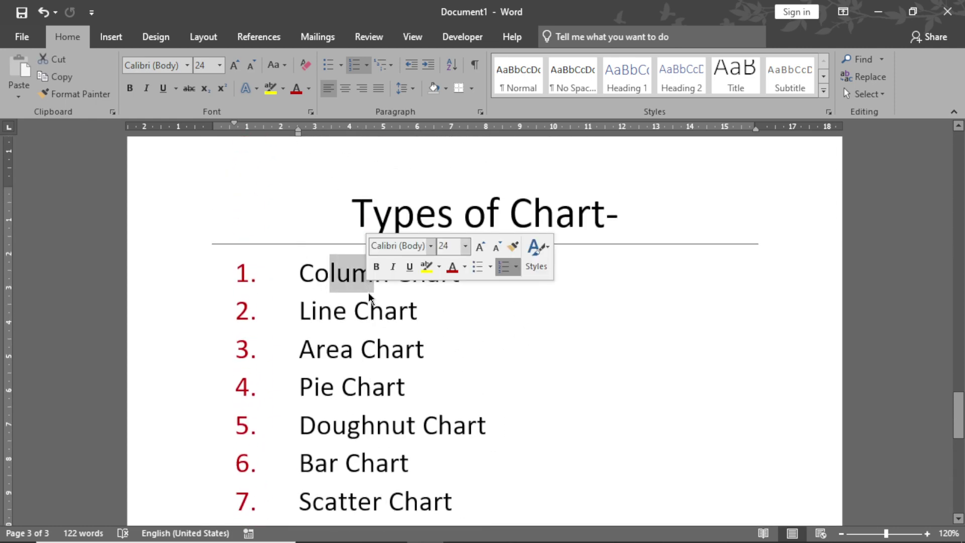
pyautogui.hotkey('alt', 'Tab')
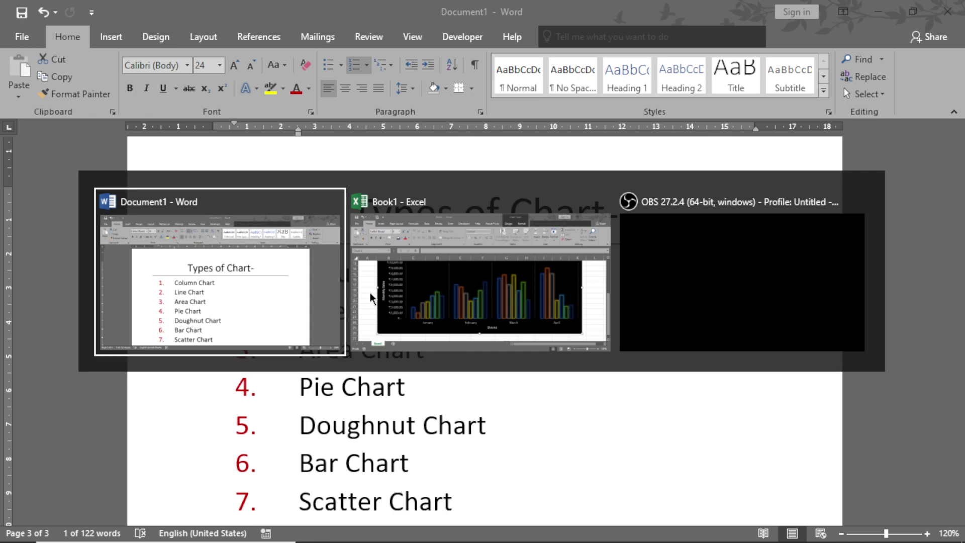
pyautogui.click(372, 297)
pyautogui.scroll(3, 373, 299)
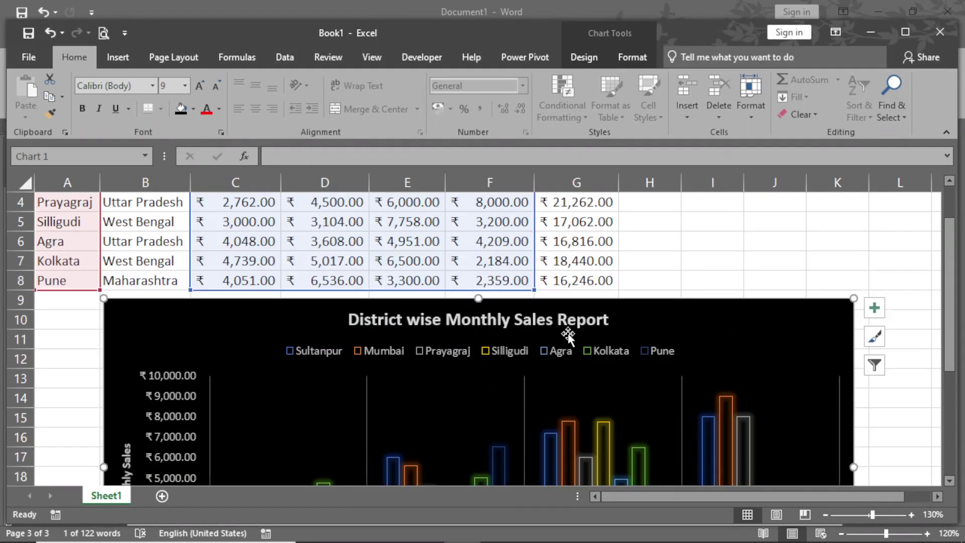
# Swap the sales chart's rows and columns so the months become the series, and swap them back.
pyautogui.click(587, 58)
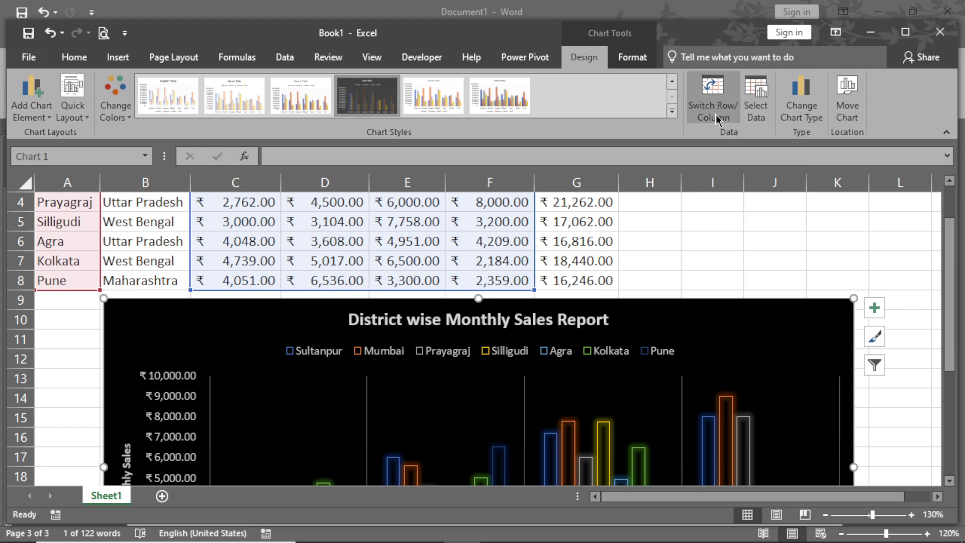
pyautogui.scroll(-2, 757, 294)
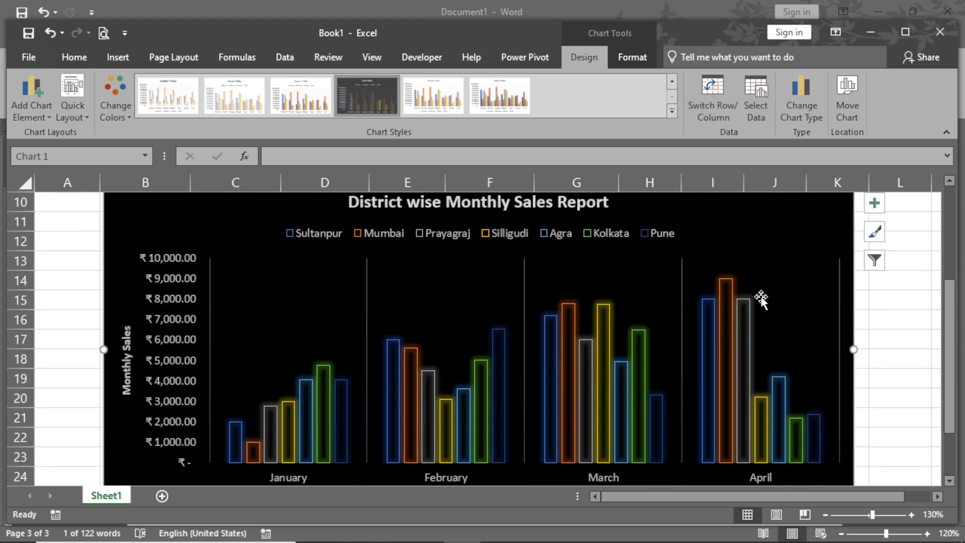
pyautogui.click(713, 101)
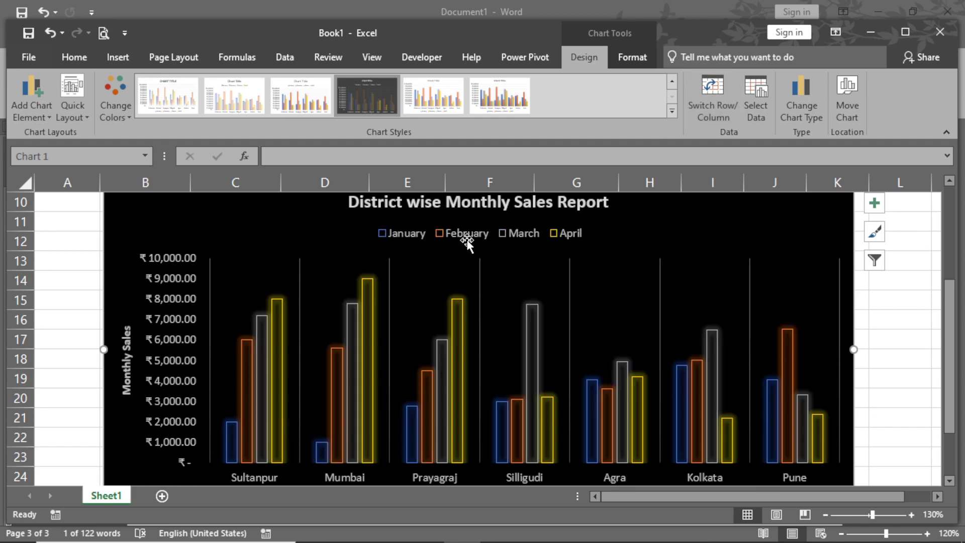
pyautogui.click(712, 93)
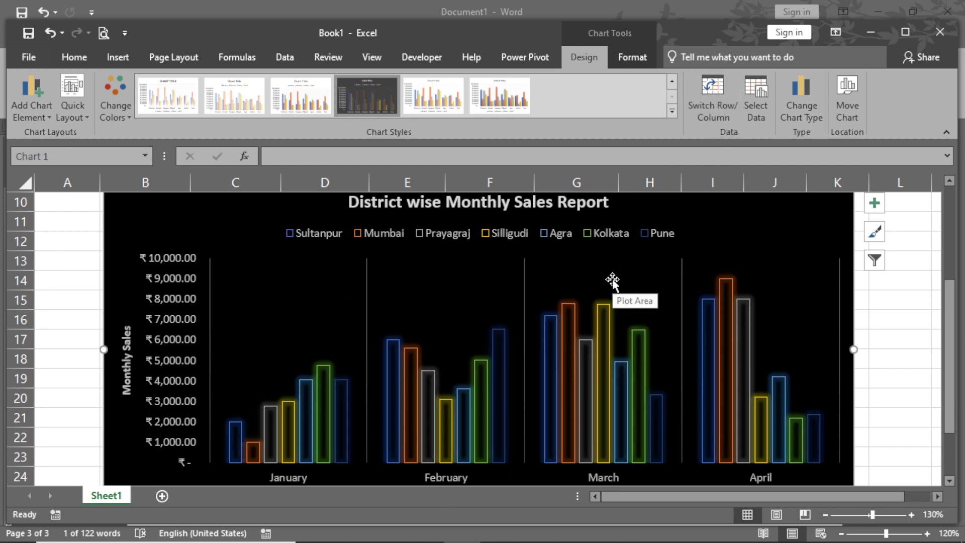
# Undo the sales edits, trendlines and row/column swaps until the months are the chart's series again, and check the chart against the table.
pyautogui.hotkey('ctrl', 'z')
pyautogui.hotkey('ctrl', 'z')
pyautogui.hotkey('ctrl', 'z')
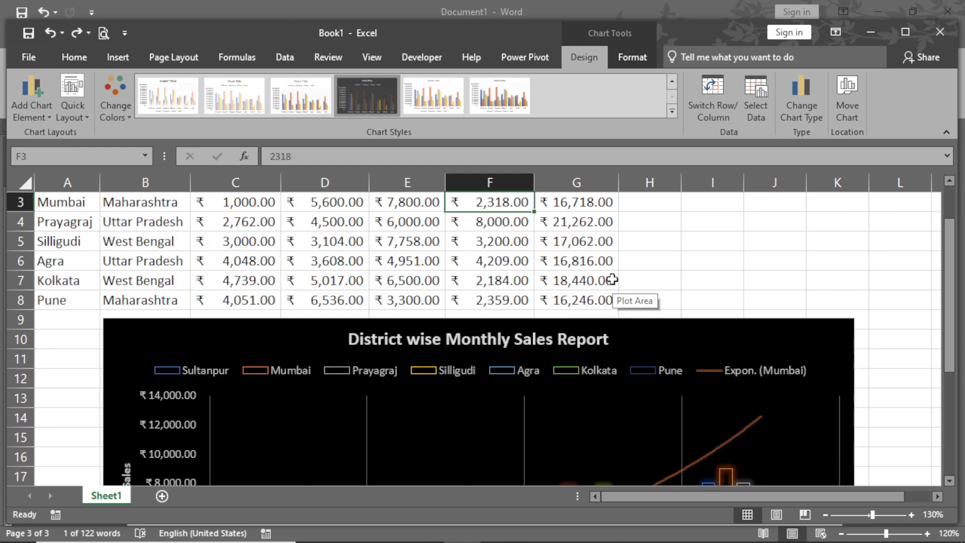
pyautogui.hotkey('ctrl', 'z')
pyautogui.hotkey('ctrl', 'z')
pyautogui.hotkey('ctrl', 'z')
pyautogui.hotkey('ctrl', 'z')
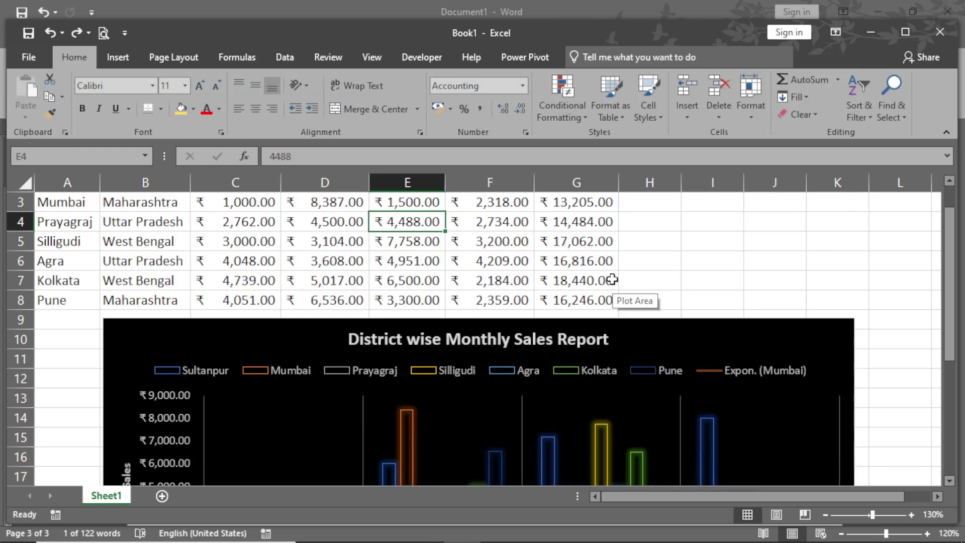
pyautogui.hotkey('ctrl', 'z')
pyautogui.hotkey('ctrl', 'z')
pyautogui.hotkey('ctrl', 'z')
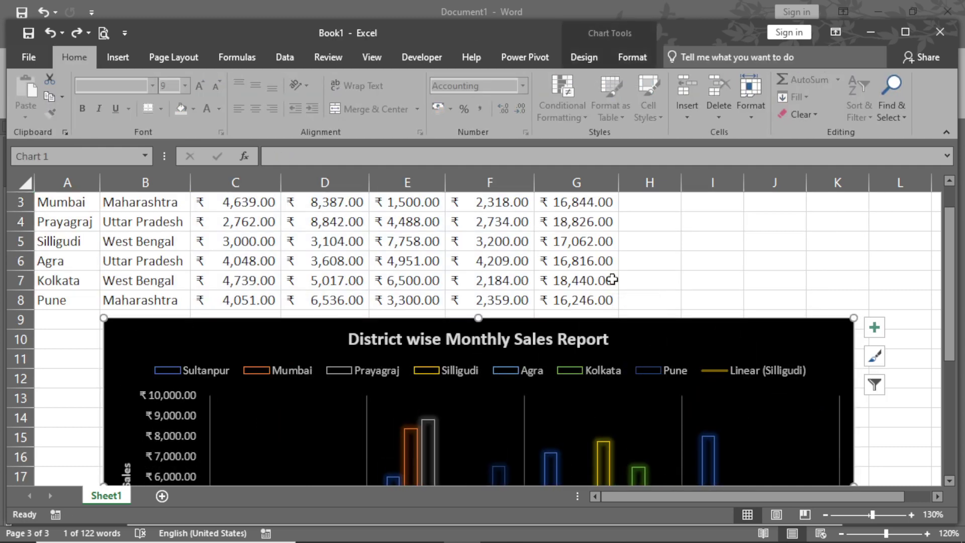
pyautogui.hotkey('ctrl', 'z')
pyautogui.hotkey('ctrl', 'z')
pyautogui.hotkey('ctrl', 'z')
pyautogui.hotkey('ctrl', 'z')
pyautogui.hotkey('ctrl', 'z')
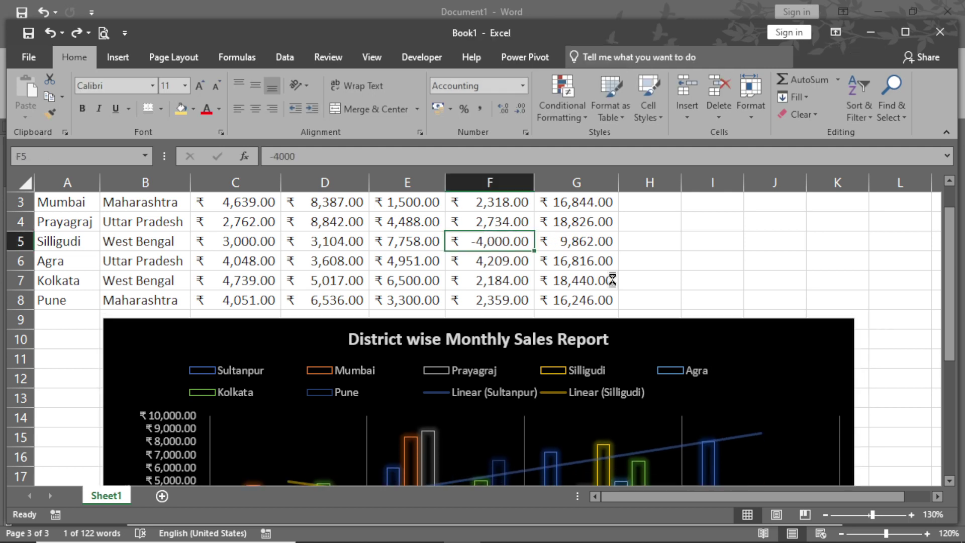
pyautogui.hotkey('ctrl', 'z')
pyautogui.hotkey('ctrl', 'z')
pyautogui.hotkey('ctrl', 'z')
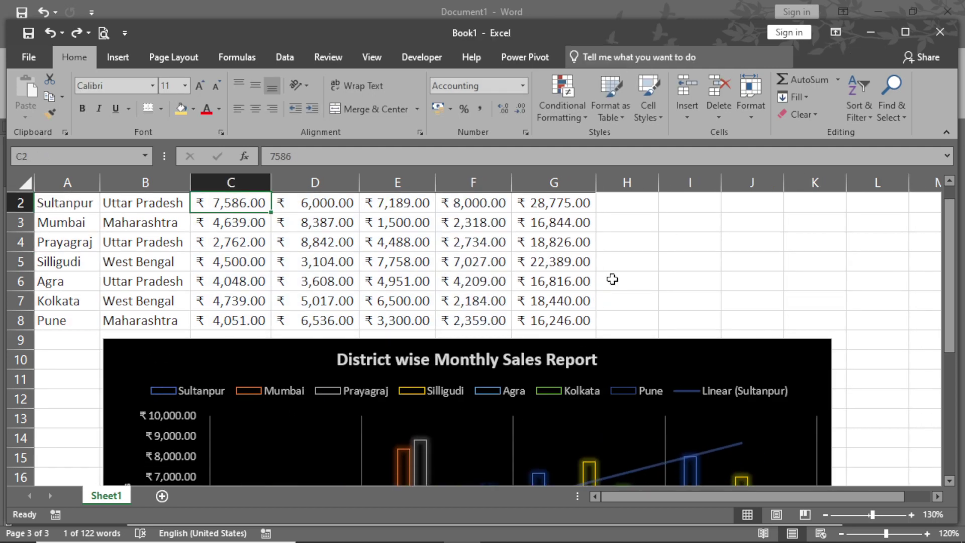
pyautogui.hotkey('ctrl', 'z')
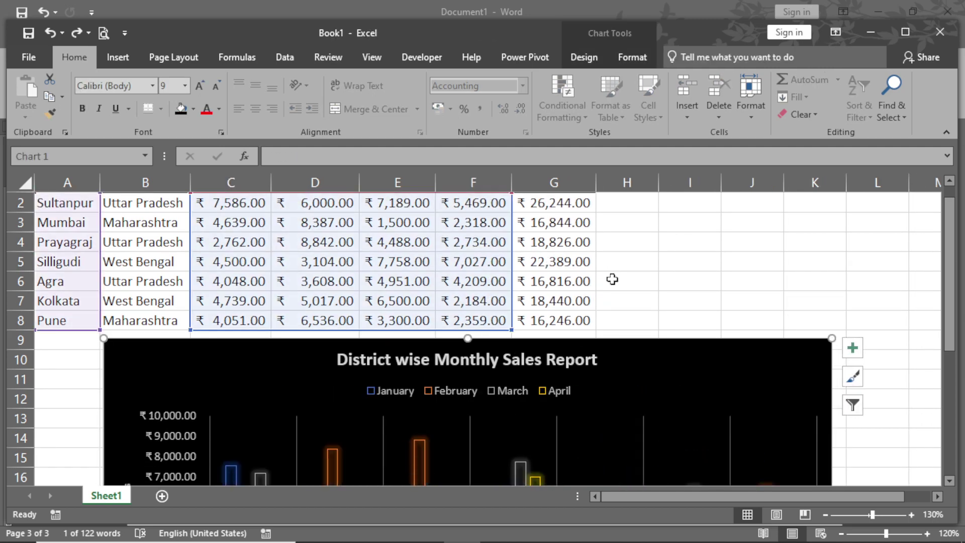
pyautogui.scroll(-3, 616, 297)
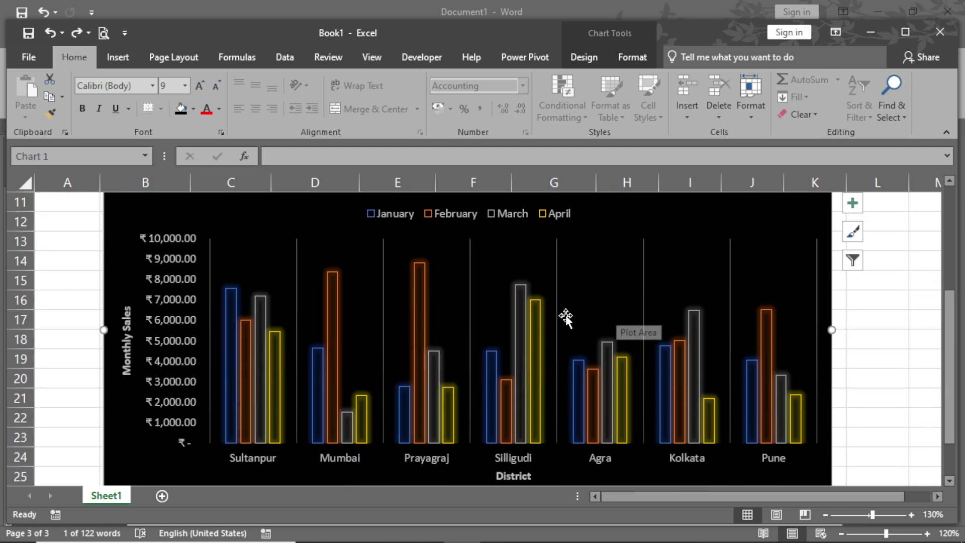
pyautogui.scroll(2, 553, 312)
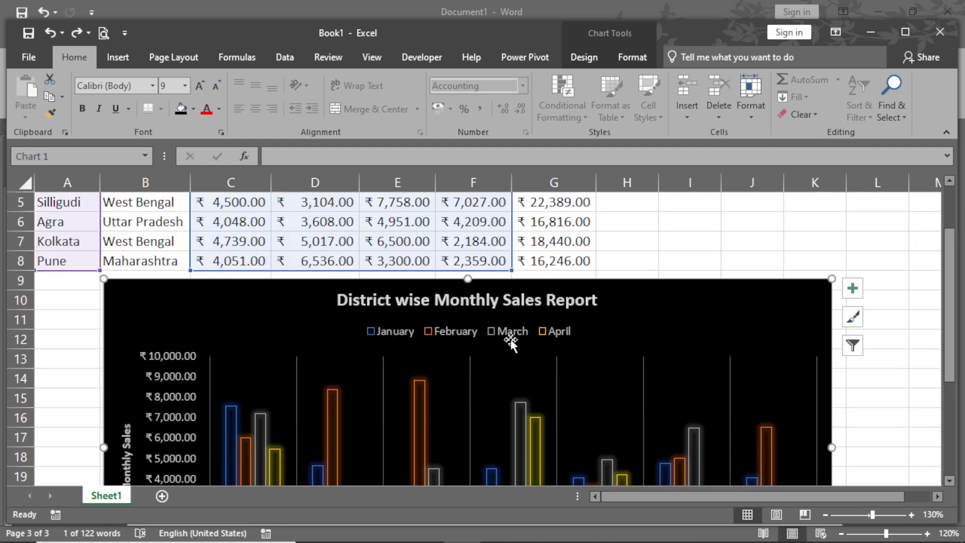
pyautogui.scroll(-4, 578, 338)
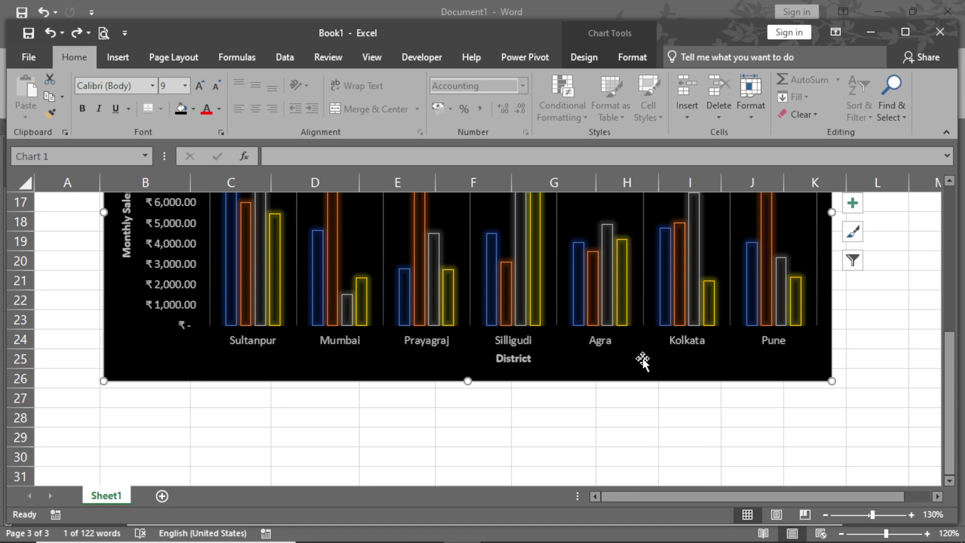
pyautogui.scroll(5, 641, 360)
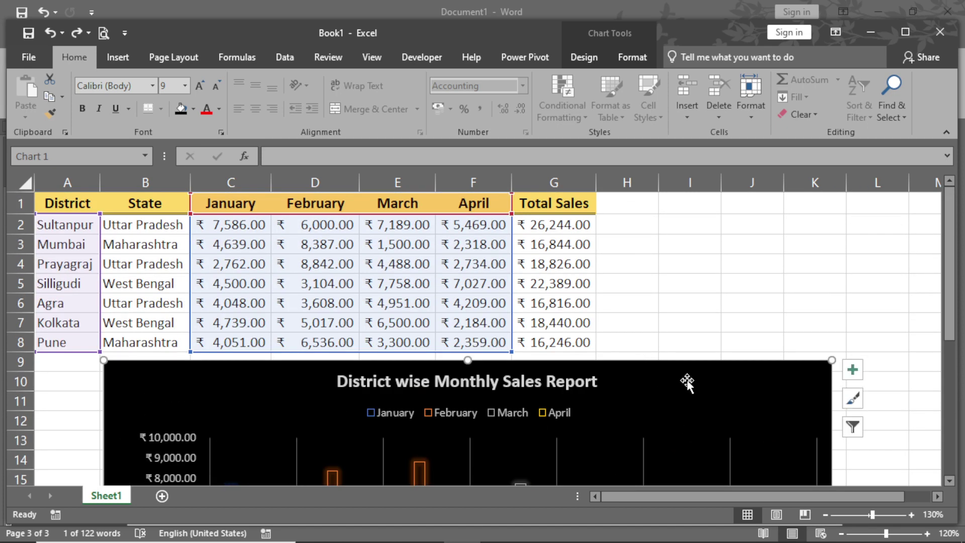
# Move the sales chart down to start around row 11, leaving rows 9 and 10 free beneath the table.
pyautogui.click(583, 59)
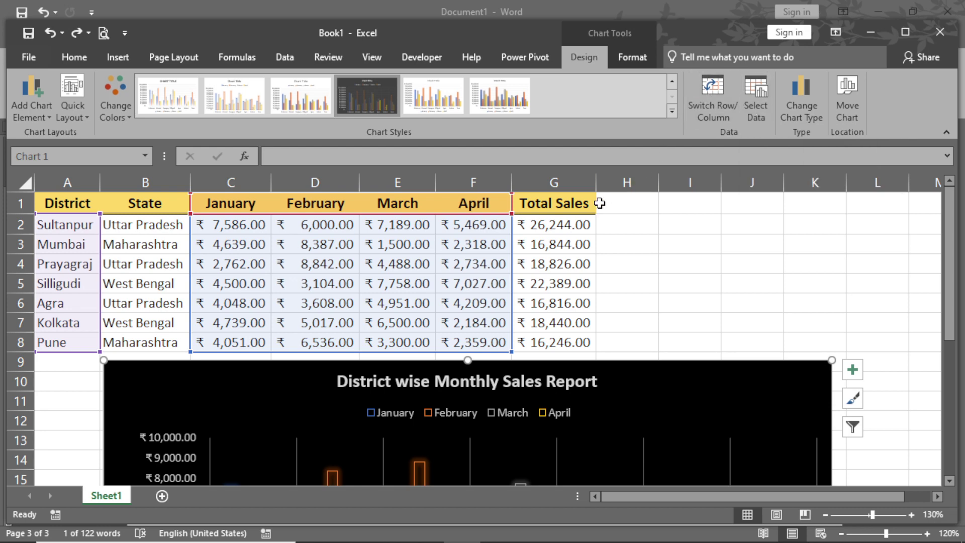
pyautogui.click(69, 365)
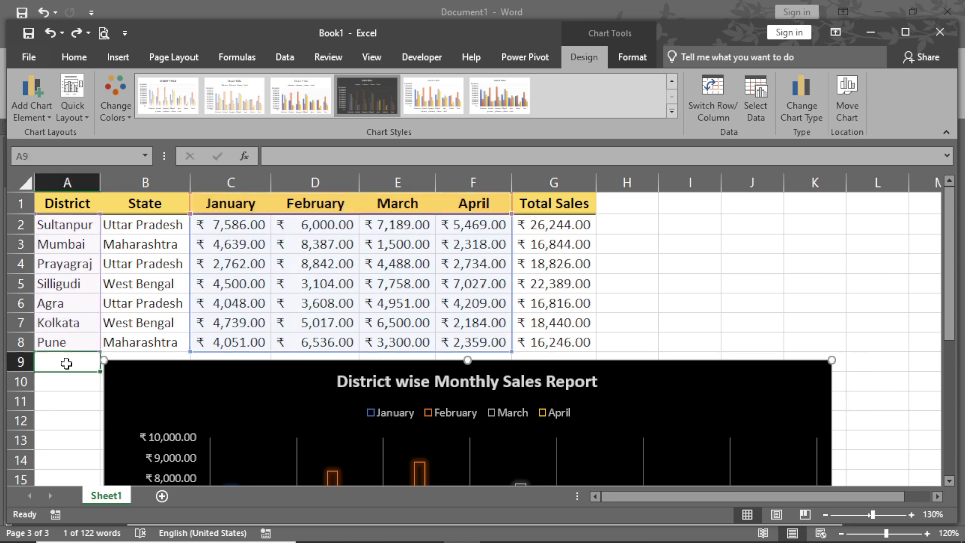
pyautogui.moveTo(144, 381); pyautogui.dragTo(142, 409)
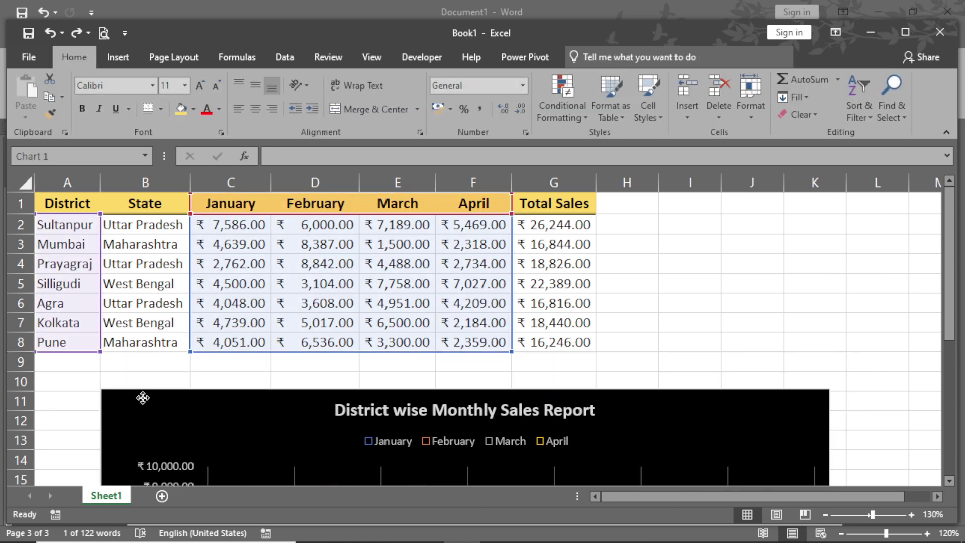
pyautogui.scroll(-3, 190, 401)
pyautogui.scroll(2, 107, 362)
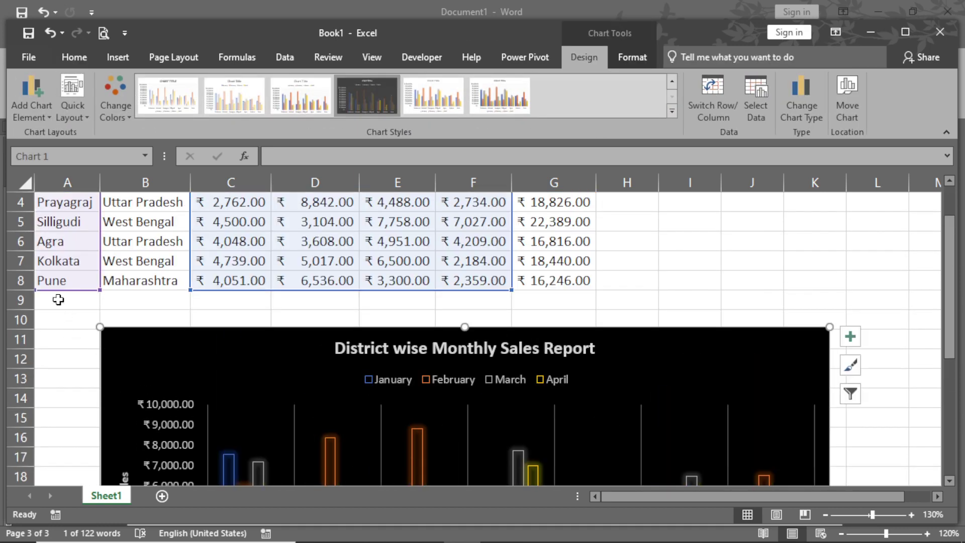
# Add a new row 9 to the table with the district Bhopal and the state Madhya Pradesh.
pyautogui.click(59, 300)
pyautogui.scroll(1, 285, 289)
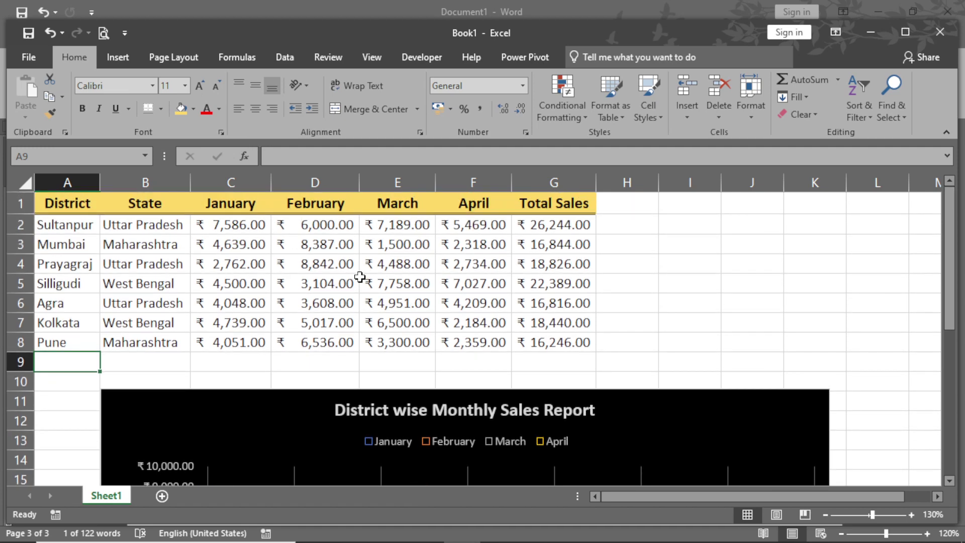
pyautogui.write('Pra')
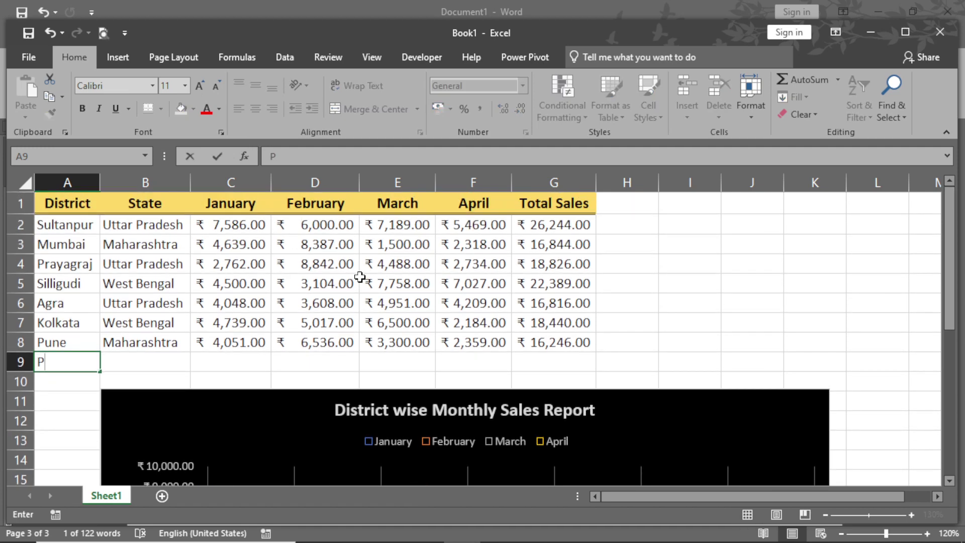
pyautogui.press('BackSpace')
pyautogui.press('BackSpace')
pyautogui.press('BackSpace')
pyautogui.press('BackSpace')
pyautogui.write('Bhopal')
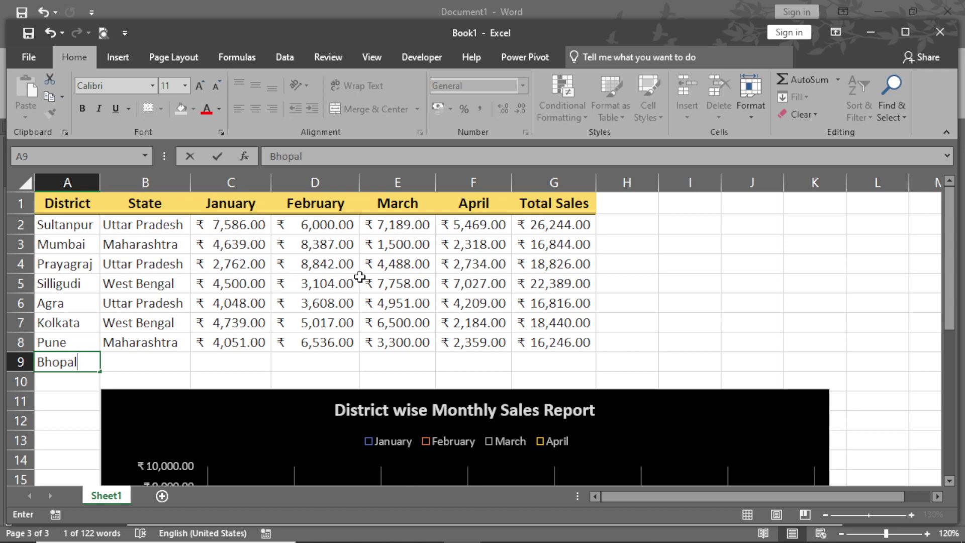
pyautogui.press('Tab')
pyautogui.write('Mad')
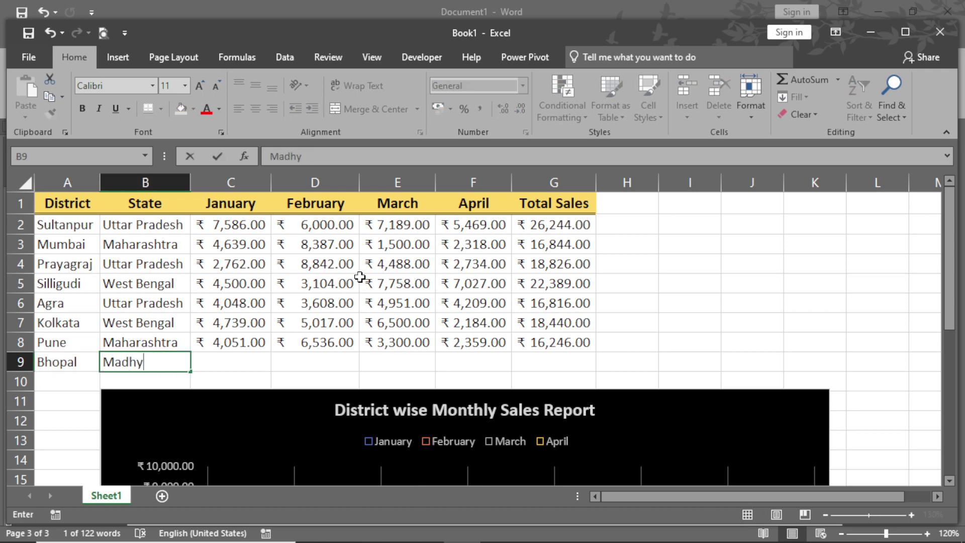
pyautogui.write('hya Pradesh')
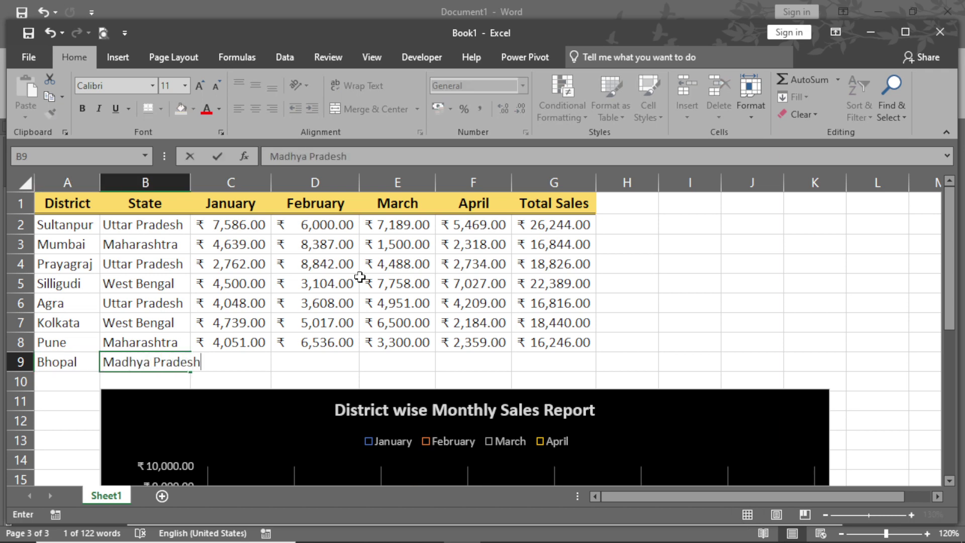
# Enter Bhopal's sales as 2400 for January, 5400 for February, 3400 for March and 7600 for April.
pyautogui.press('Tab')
pyautogui.write('2,4')
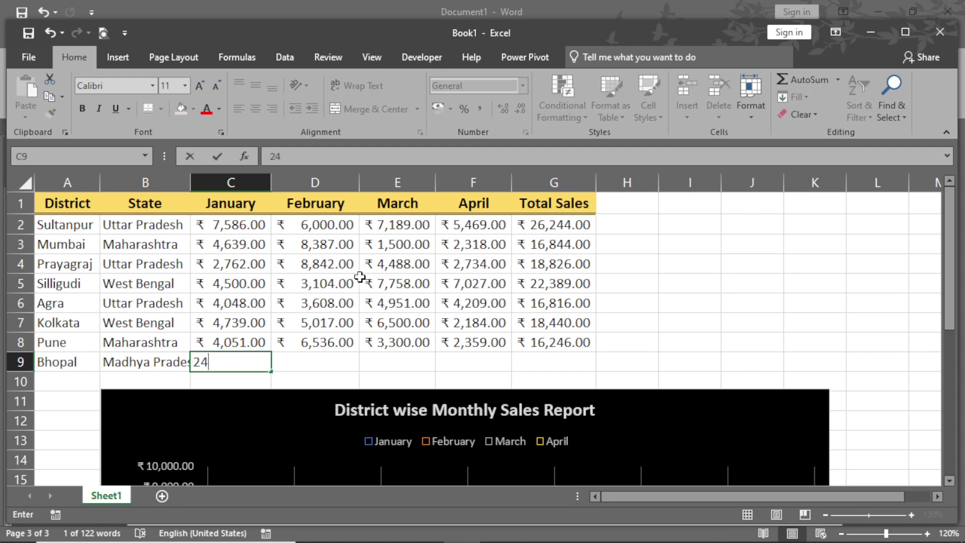
pyautogui.write('00')
pyautogui.press('Tab')
pyautogui.write('5400')
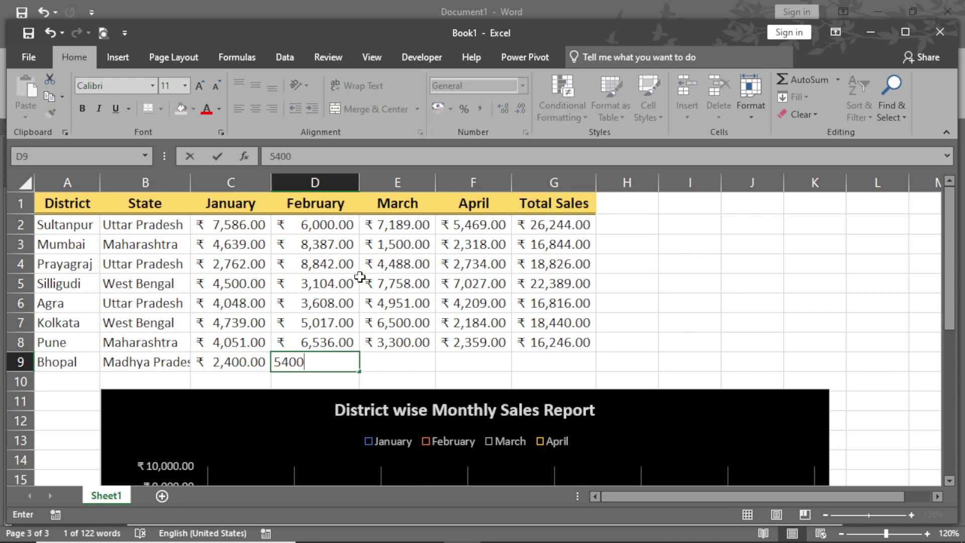
pyautogui.press('Tab')
pyautogui.write('3400')
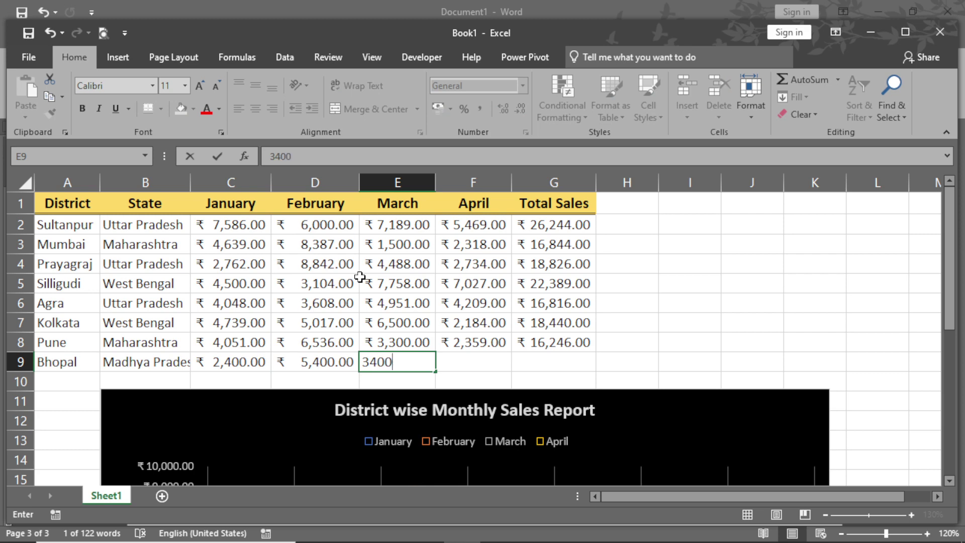
pyautogui.press('Tab')
pyautogui.write('7,60')
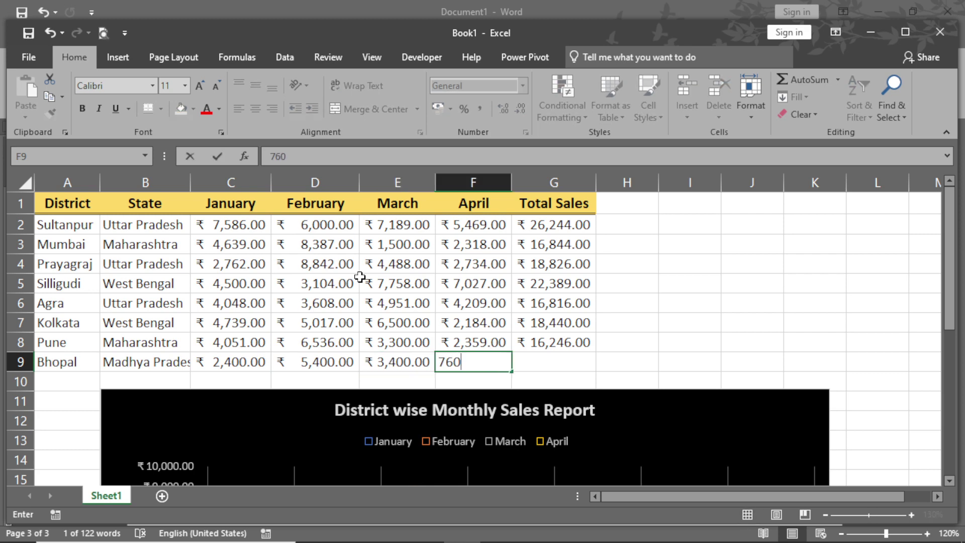
pyautogui.write('0')
pyautogui.press('Tab')
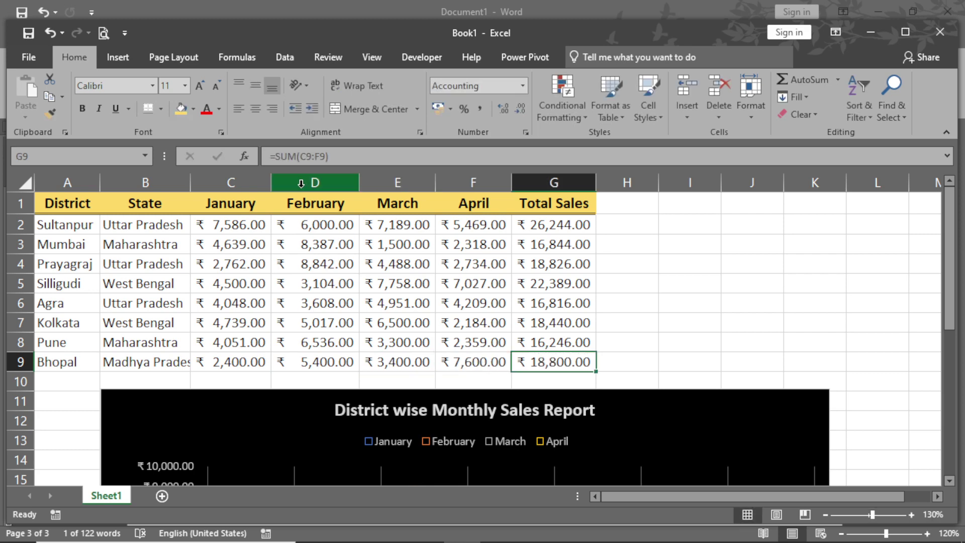
# Autofit the State column to its contents and check whether the sales chart includes Bhopal.
pyautogui.doubleClick(191, 182)
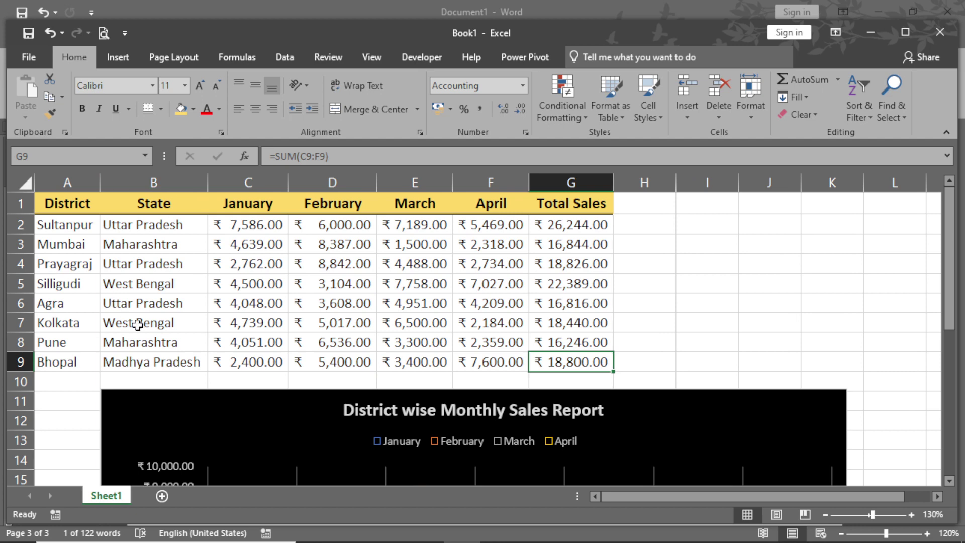
pyautogui.scroll(-5, 206, 383)
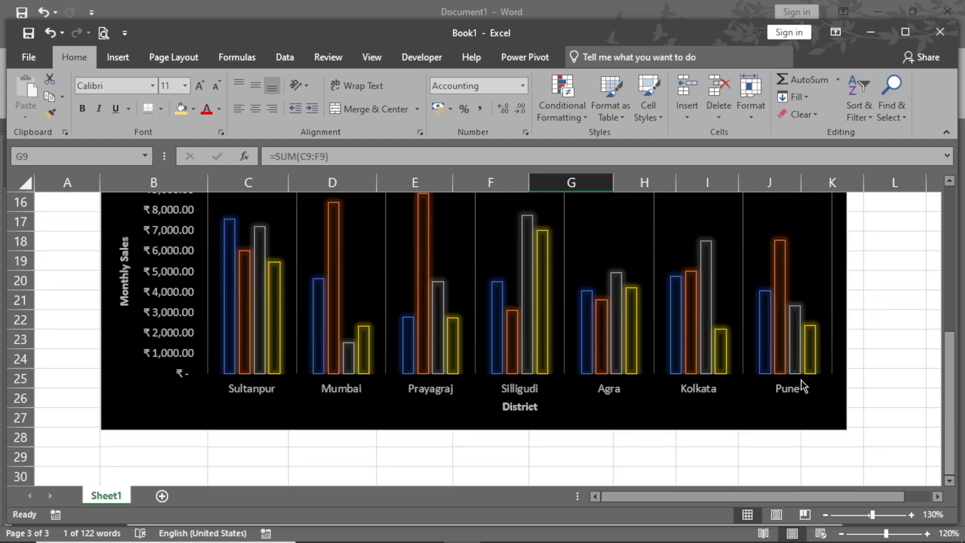
# Extend the sales chart's data range to =Sheet1!$A$1:$A$9,Sheet1!$C$1:$F$9 to include the Bhopal row, and check its category axis.
pyautogui.scroll(2, 809, 342)
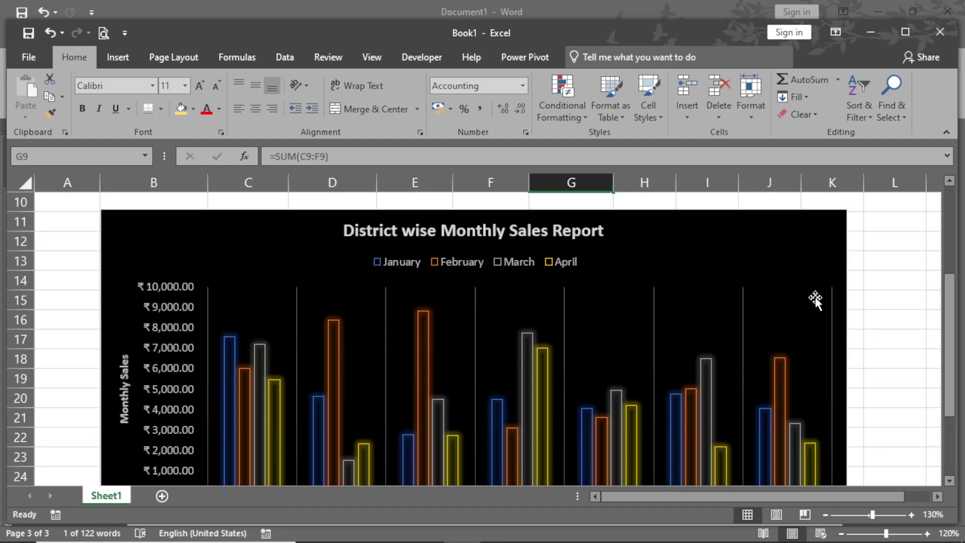
pyautogui.click(798, 239)
pyautogui.scroll(3, 760, 267)
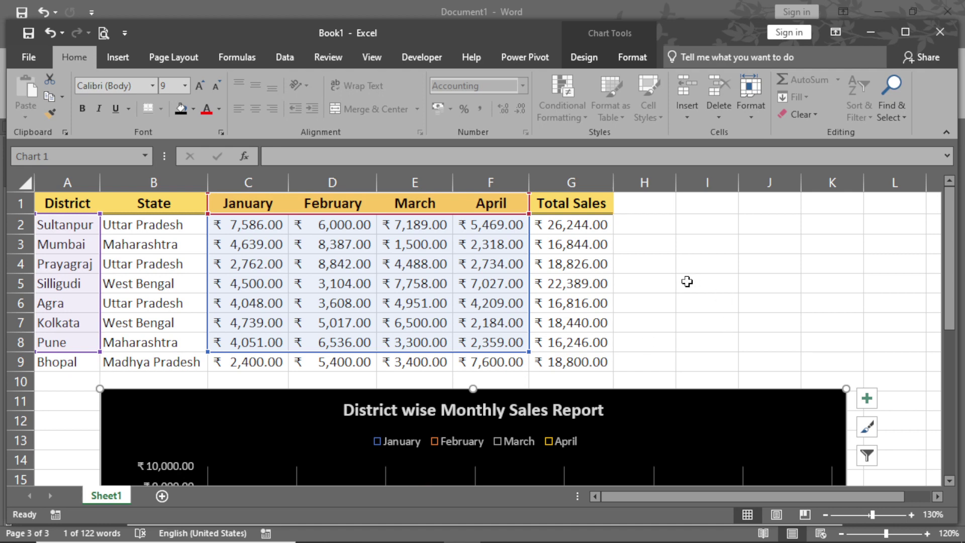
pyautogui.click(584, 57)
pyautogui.click(756, 103)
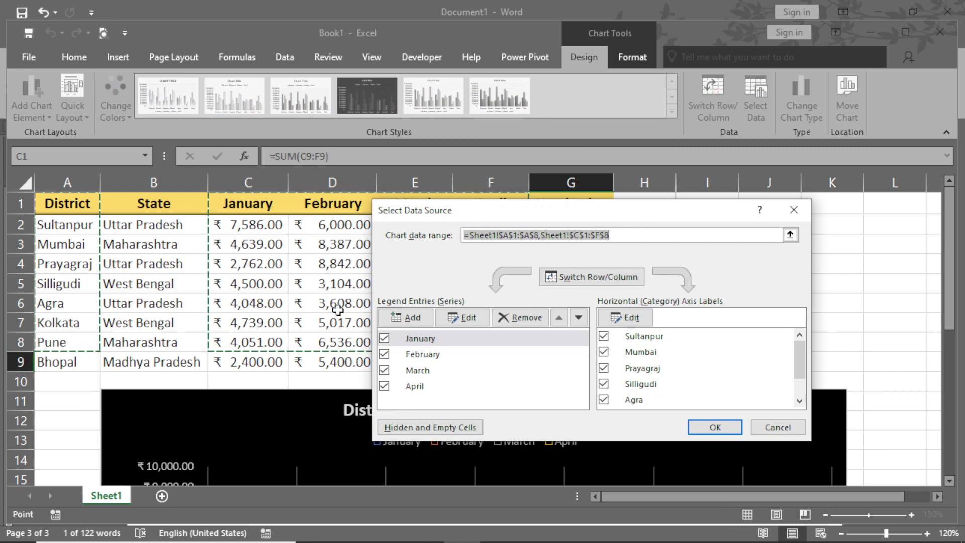
pyautogui.click(540, 232)
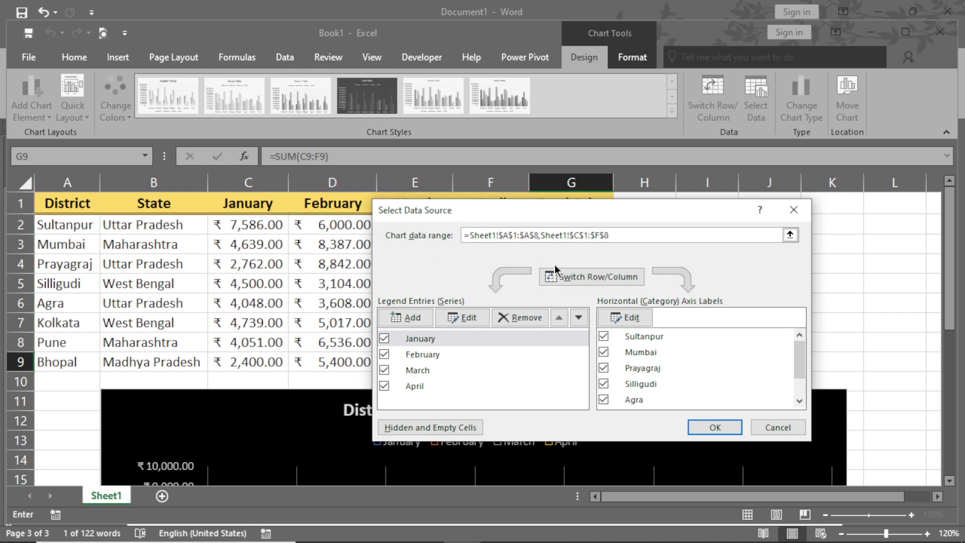
pyautogui.press('BackSpace')
pyautogui.write('9')
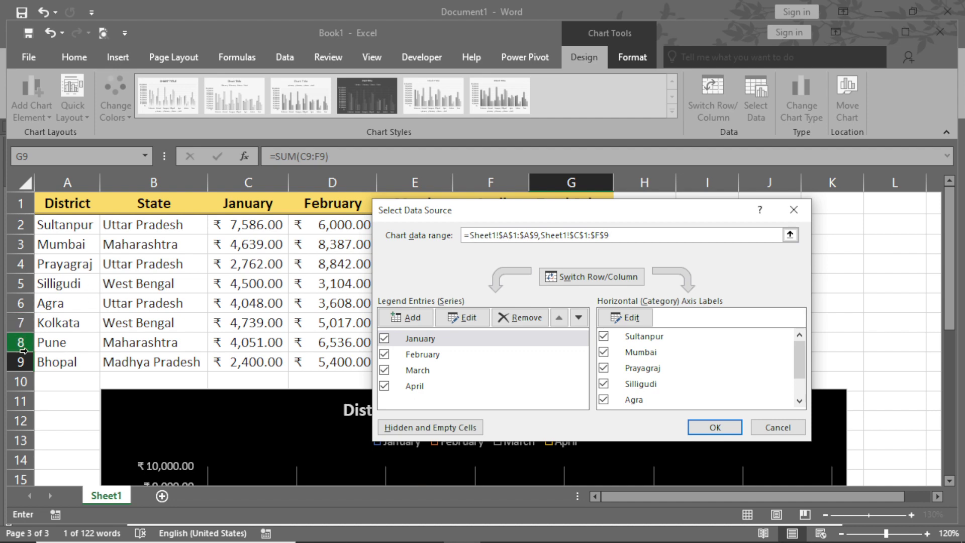
pyautogui.click(721, 428)
pyautogui.scroll(-5, 720, 428)
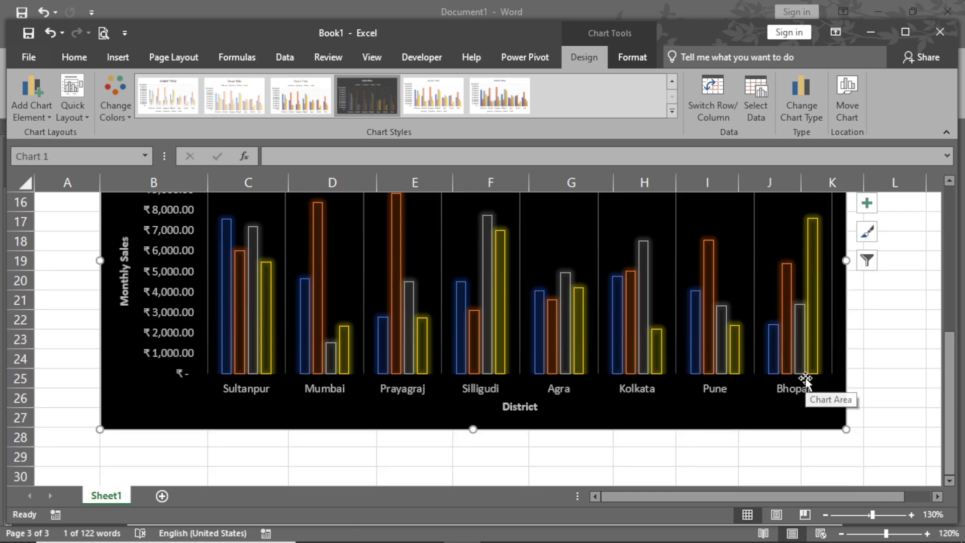
# Examine the updated sales chart from title to district axis and compare it with the sales table above.
pyautogui.scroll(3, 802, 385)
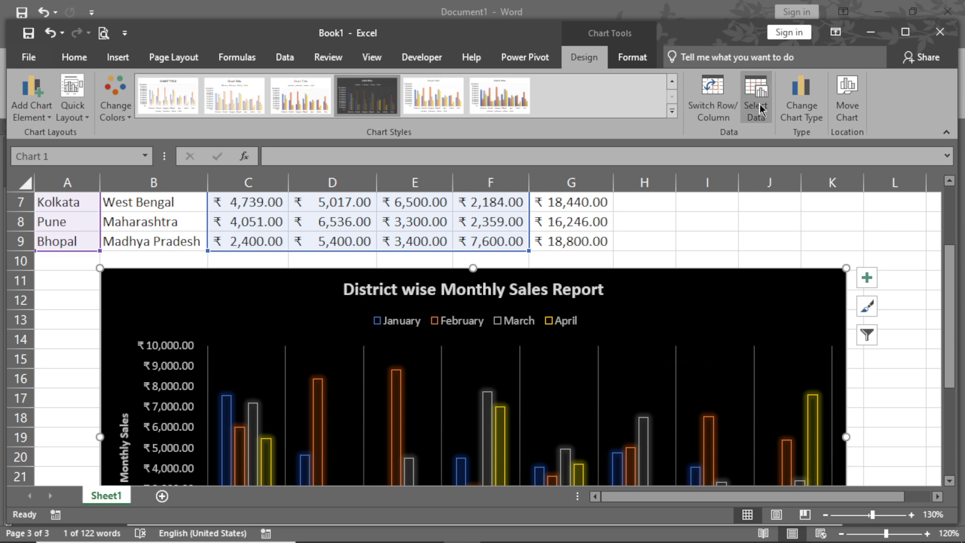
pyautogui.scroll(-5, 711, 318)
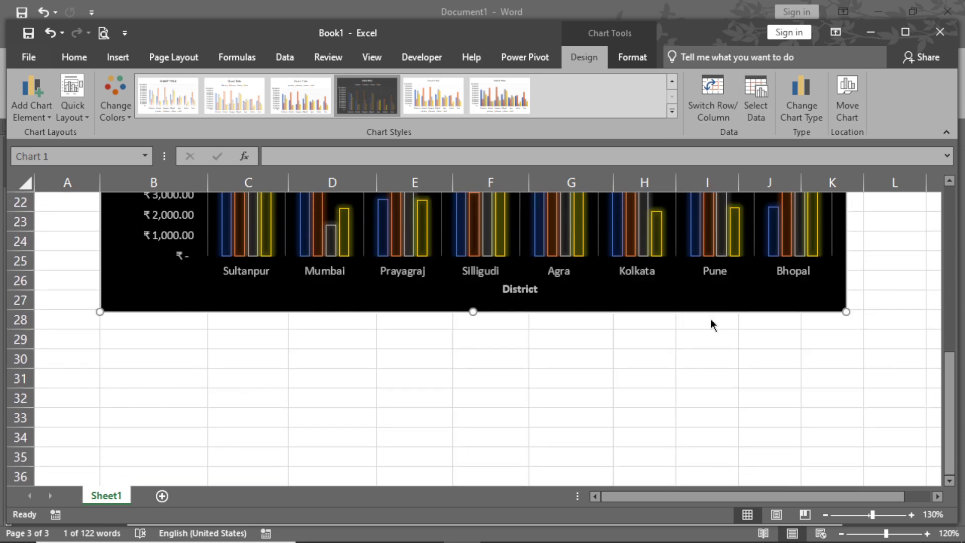
pyautogui.scroll(7, 710, 319)
pyautogui.scroll(-3, 704, 304)
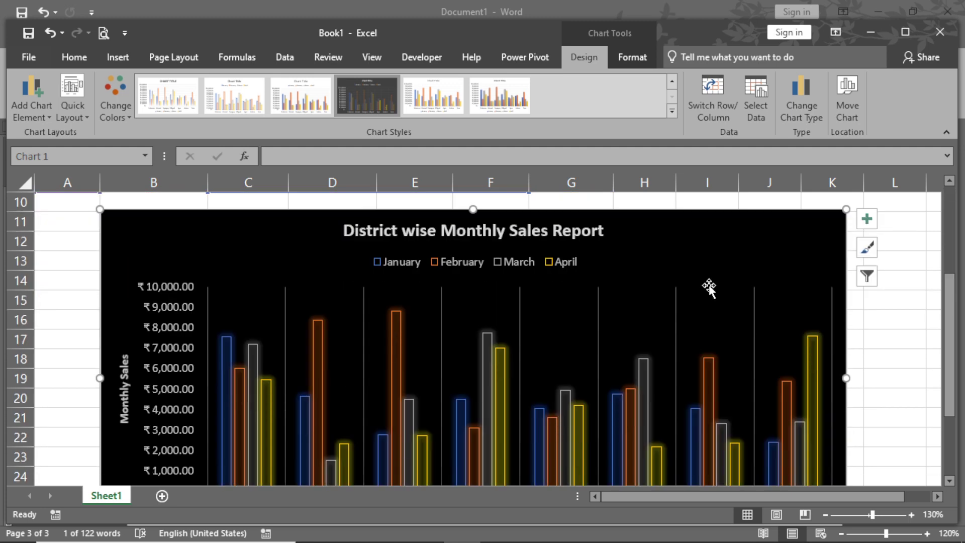
pyautogui.scroll(3, 697, 259)
pyautogui.click(314, 245)
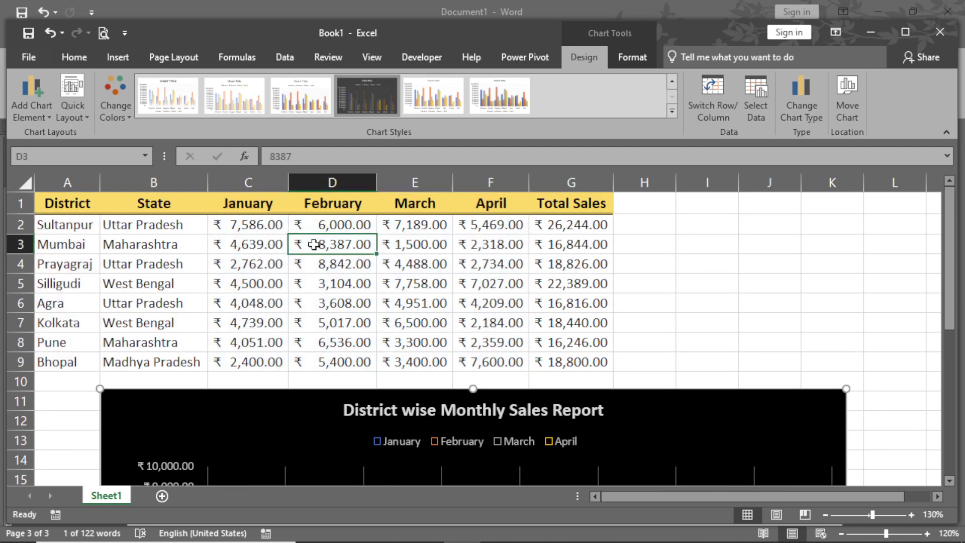
pyautogui.scroll(-4, 517, 273)
pyautogui.scroll(2, 737, 305)
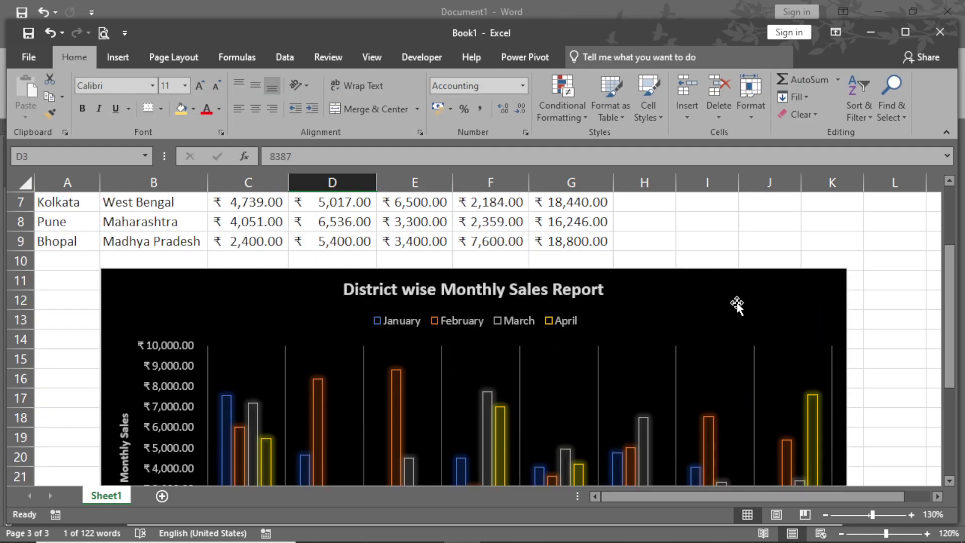
pyautogui.click(737, 304)
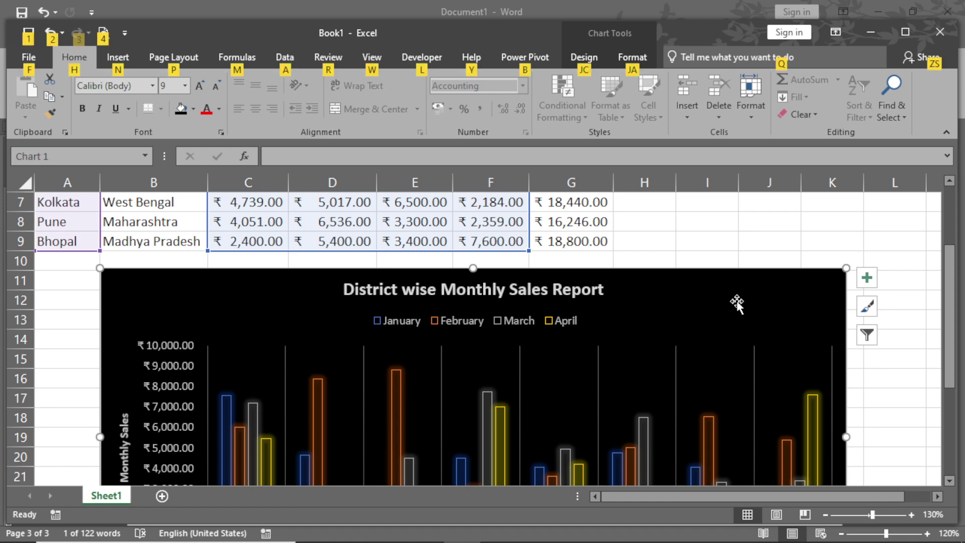
# Switch to the Word document and read through the Types of Chart list down to its last entry.
pyautogui.hotkey('alt', 'Tab')
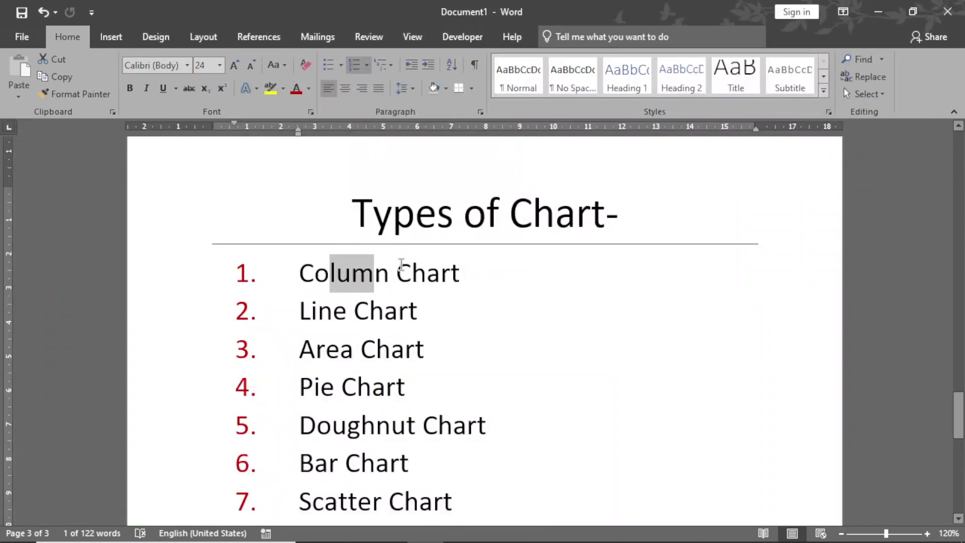
pyautogui.click(397, 272)
pyautogui.scroll(-1, 401, 279)
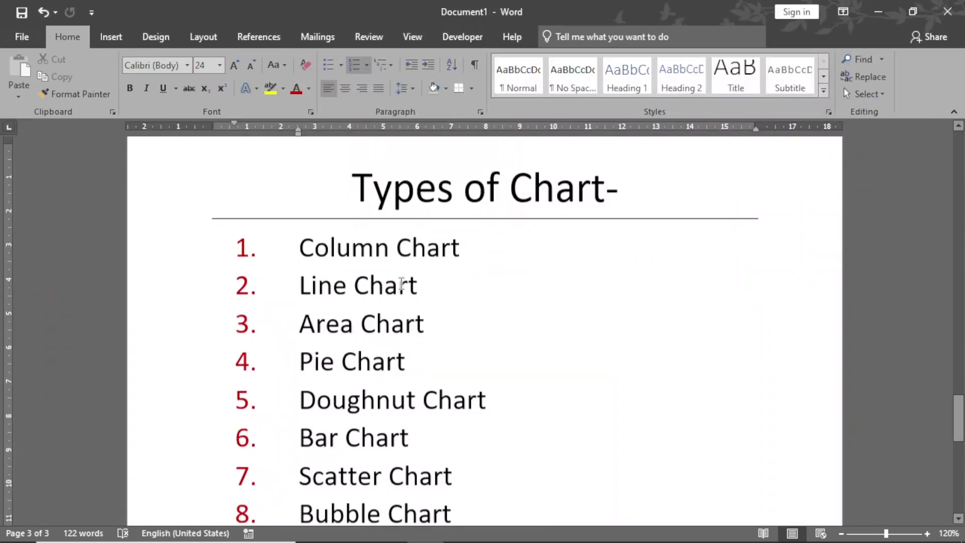
pyautogui.scroll(-8, 368, 272)
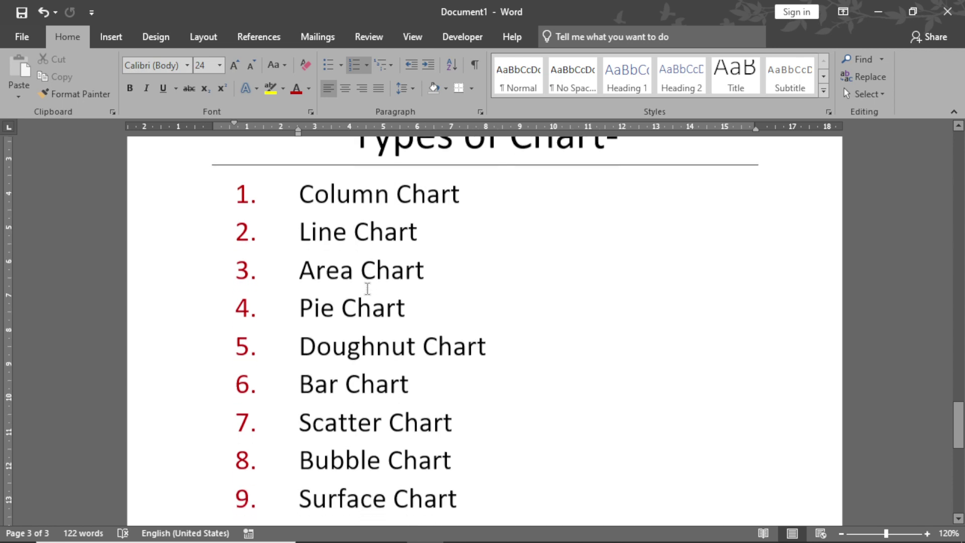
pyautogui.scroll(-2, 369, 292)
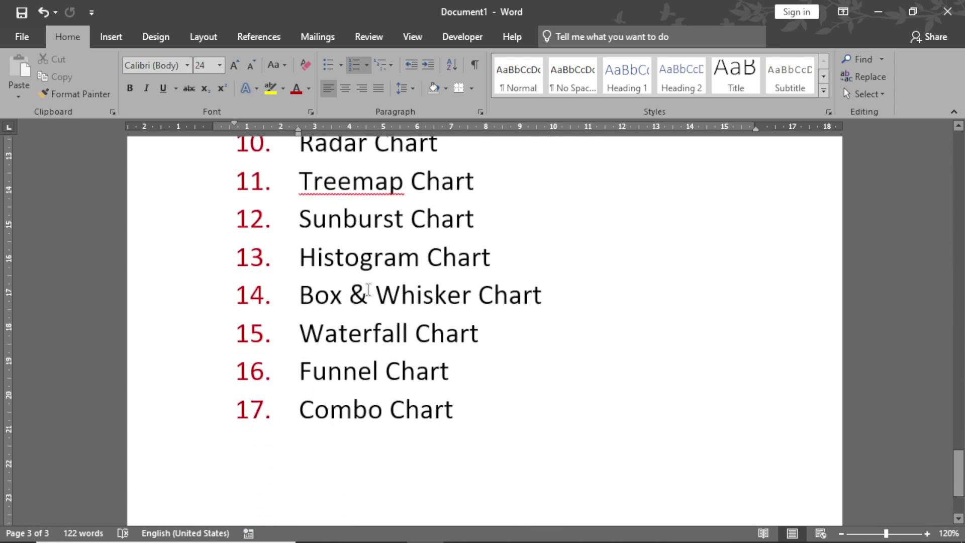
# Return to the Excel workbook and deselect the sales chart by selecting empty cell I8.
pyautogui.hotkey('alt', 'Tab')
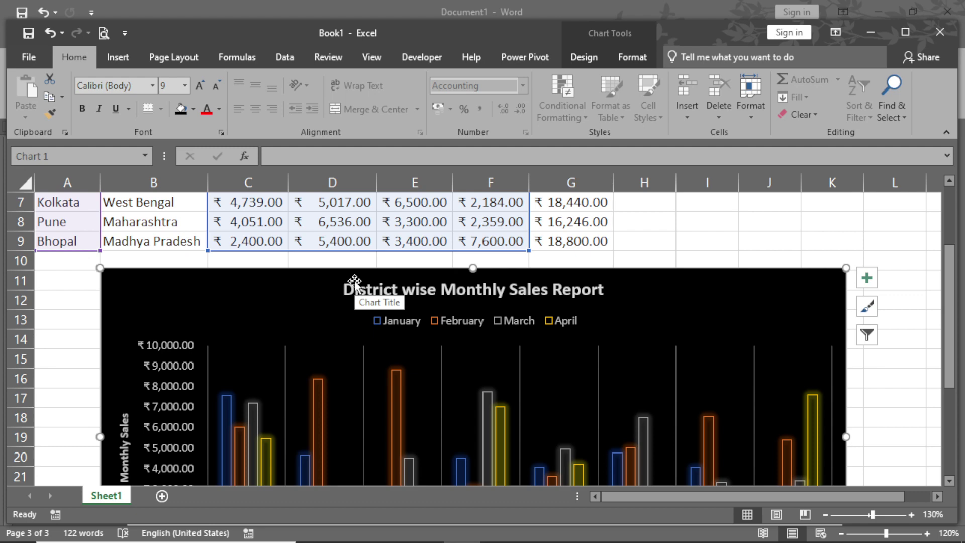
pyautogui.click(724, 227)
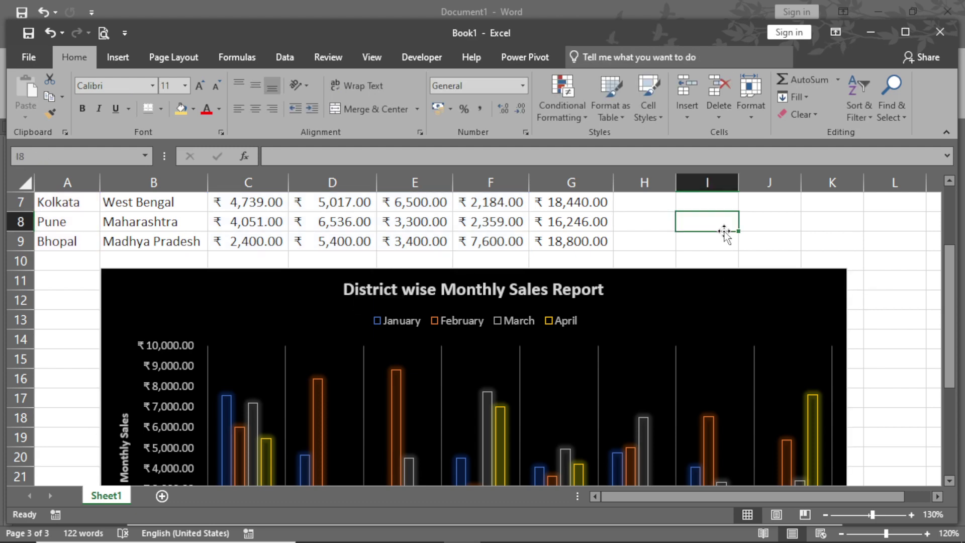
pyautogui.hotkey('alt', 'Tab')
pyautogui.hotkey('alt', 'Tab')
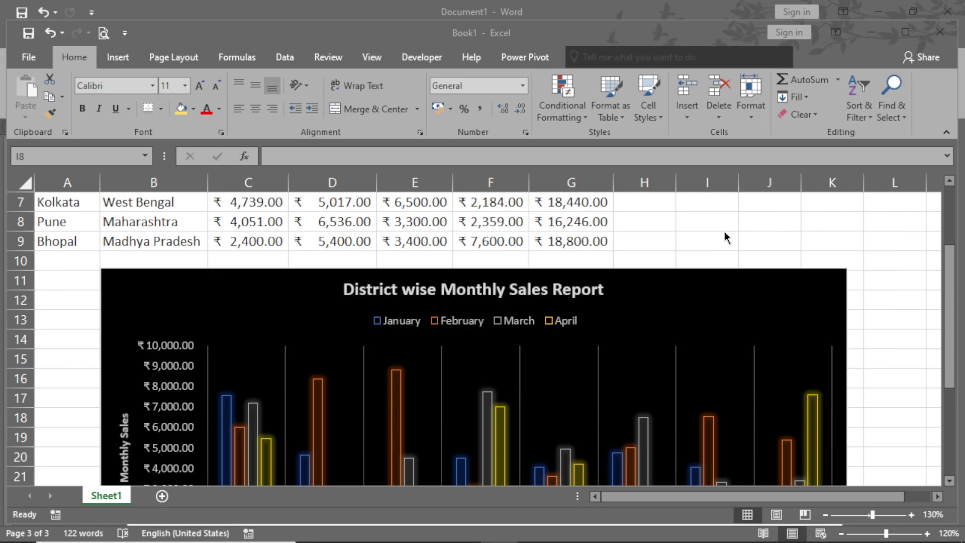